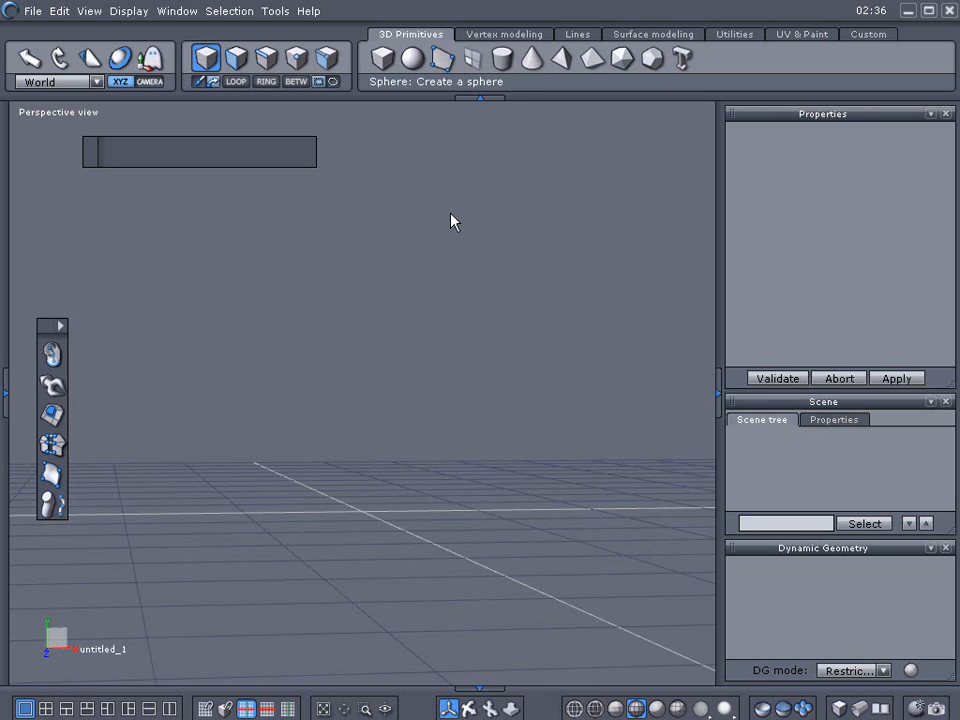
# Create a cube of about 3.7 units and move it to about X -12.9, Z -5.1
pyautogui.click(383, 62)
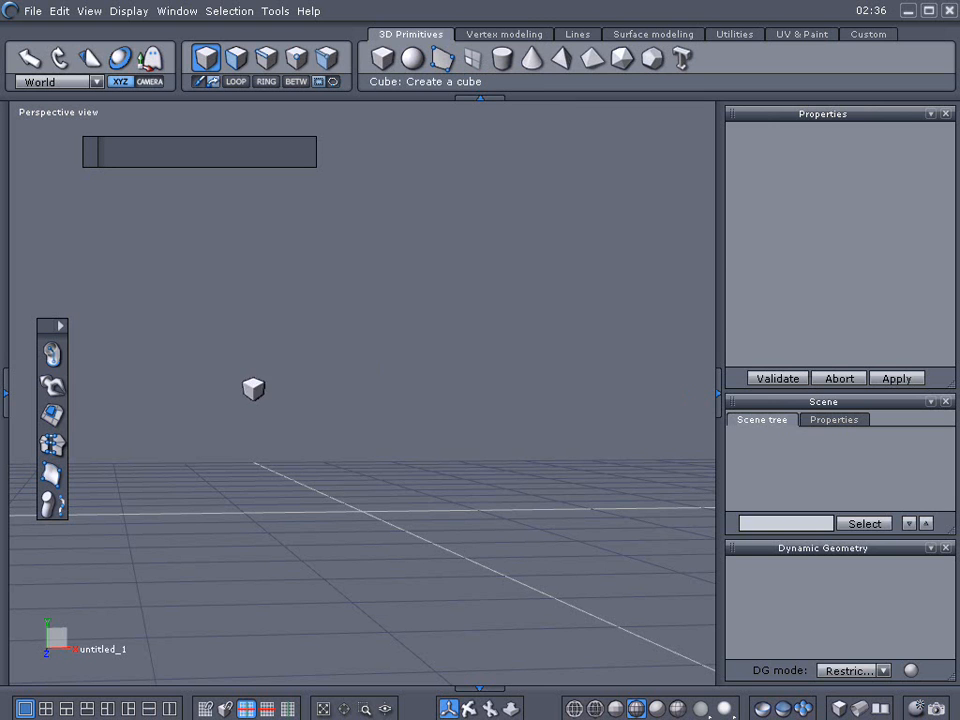
pyautogui.click(162, 364)
pyautogui.moveTo(164, 368); pyautogui.dragTo(224, 471)
pyautogui.press('2')
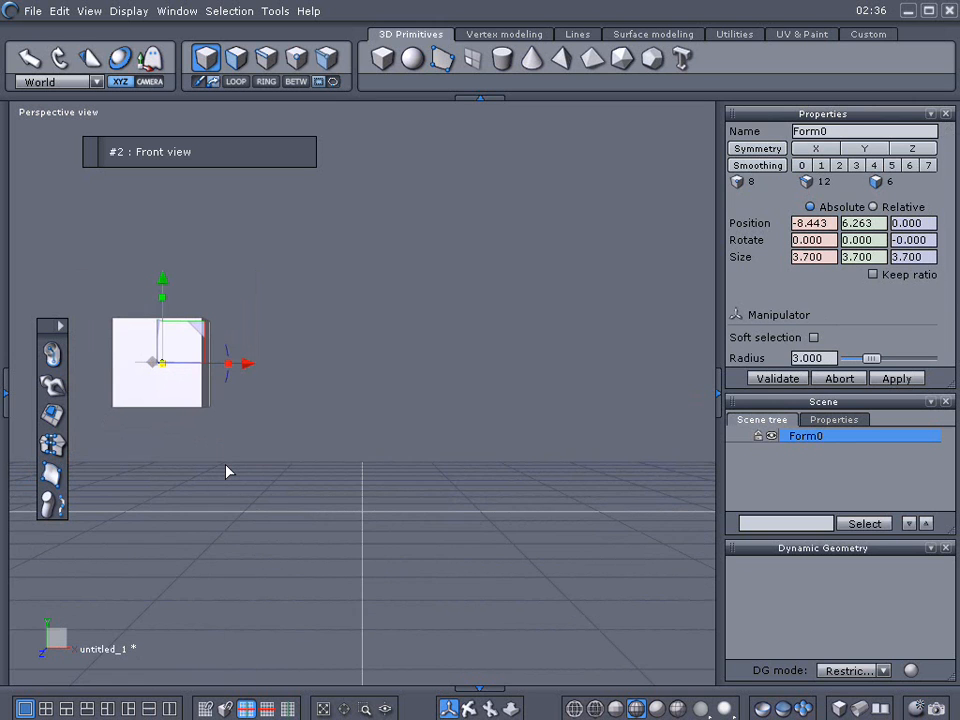
pyautogui.press('5')
pyautogui.scroll(-2, 225, 469)
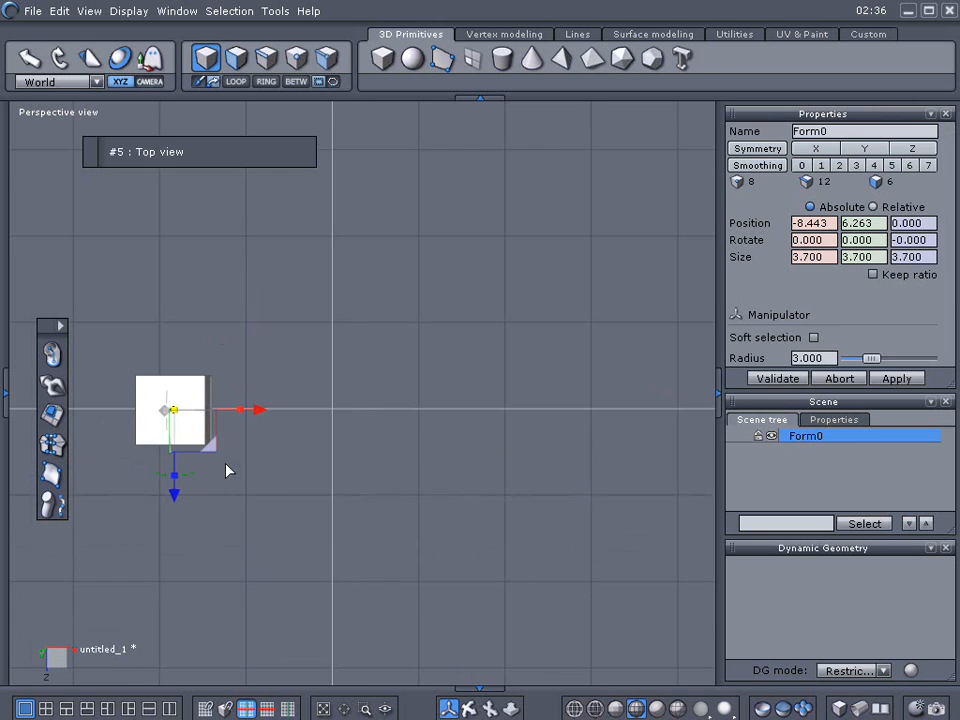
pyautogui.moveTo(225, 469); pyautogui.dragTo(233, 423, button='middle')
pyautogui.moveTo(220, 393); pyautogui.dragTo(137, 292)
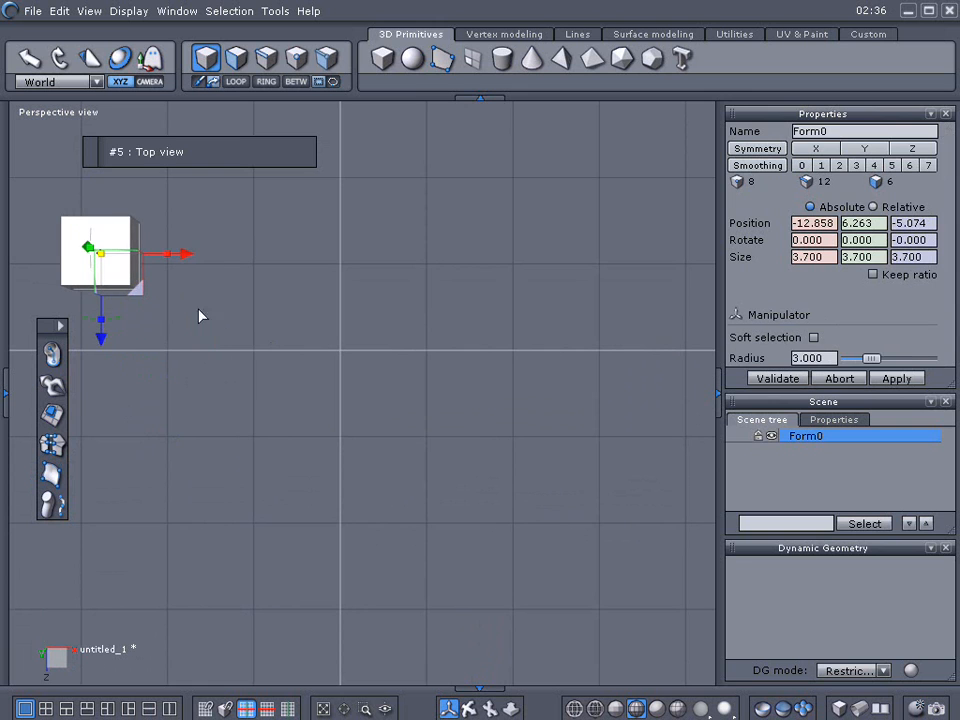
# Draw a square curve about 14.3 units wide on the horizontal plane, with one corner at the origin
pyautogui.click(576, 36)
pyautogui.click(381, 58)
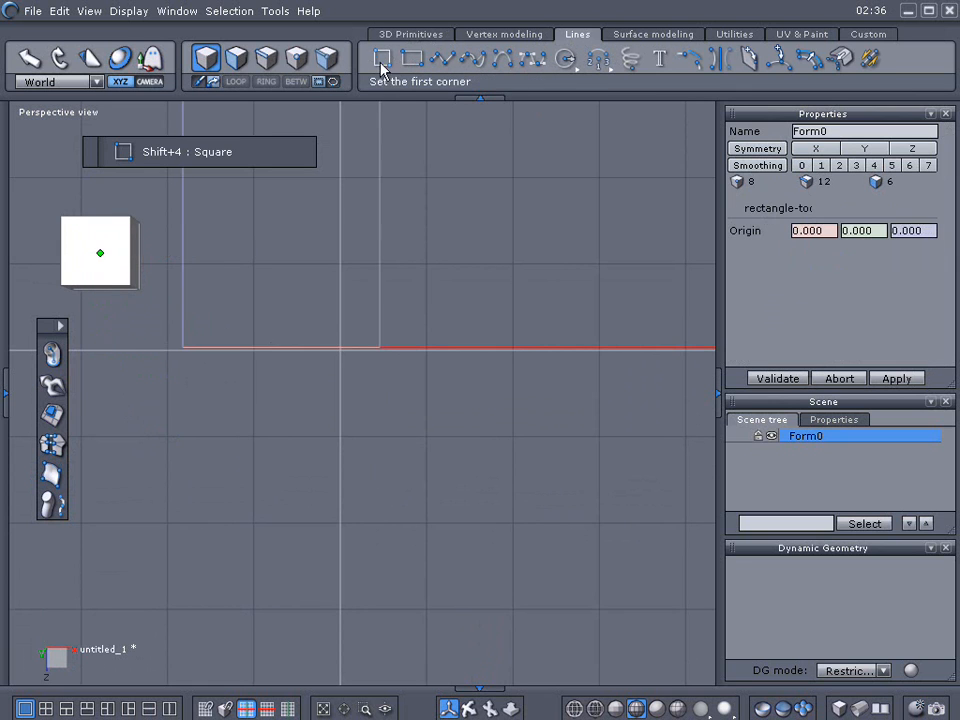
pyautogui.click(341, 349)
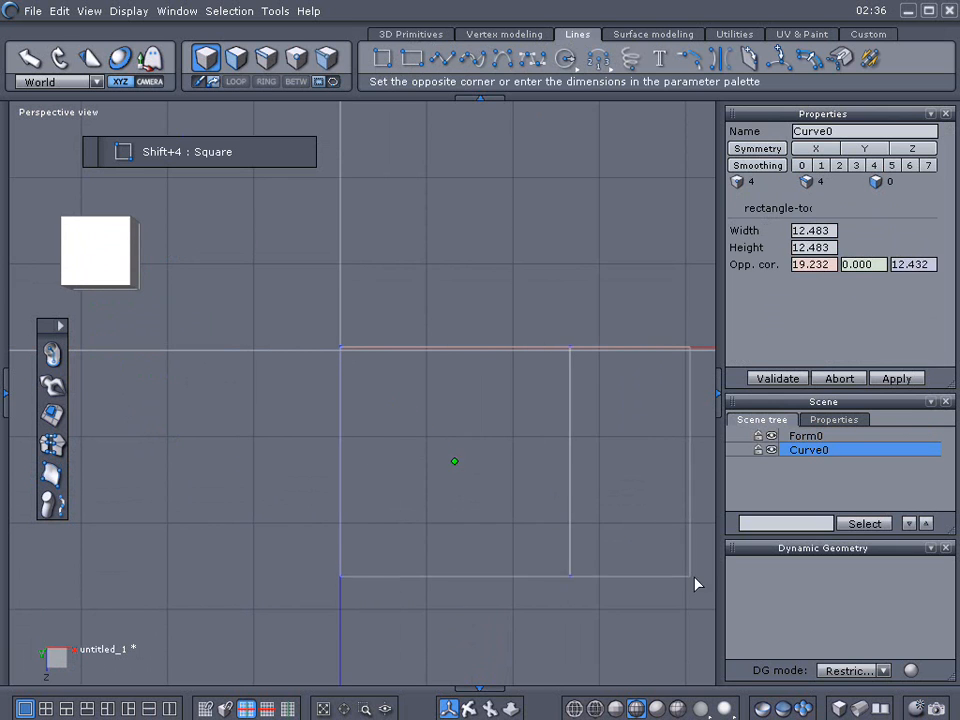
pyautogui.click(604, 607)
# Duplicate the square curve and rotate the copy upright, perpendicular to the flat original
pyautogui.moveTo(604, 551); pyautogui.dragTo(505, 535, button='middle')
pyautogui.press('2')
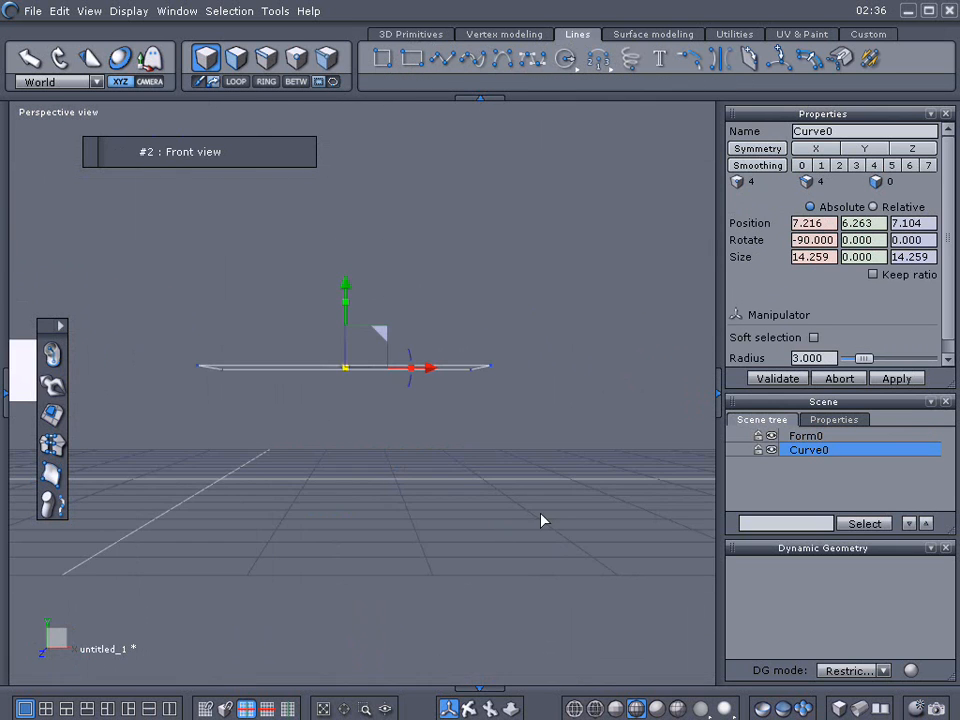
pyautogui.moveTo(565, 510); pyautogui.dragTo(380, 548, button='middle')
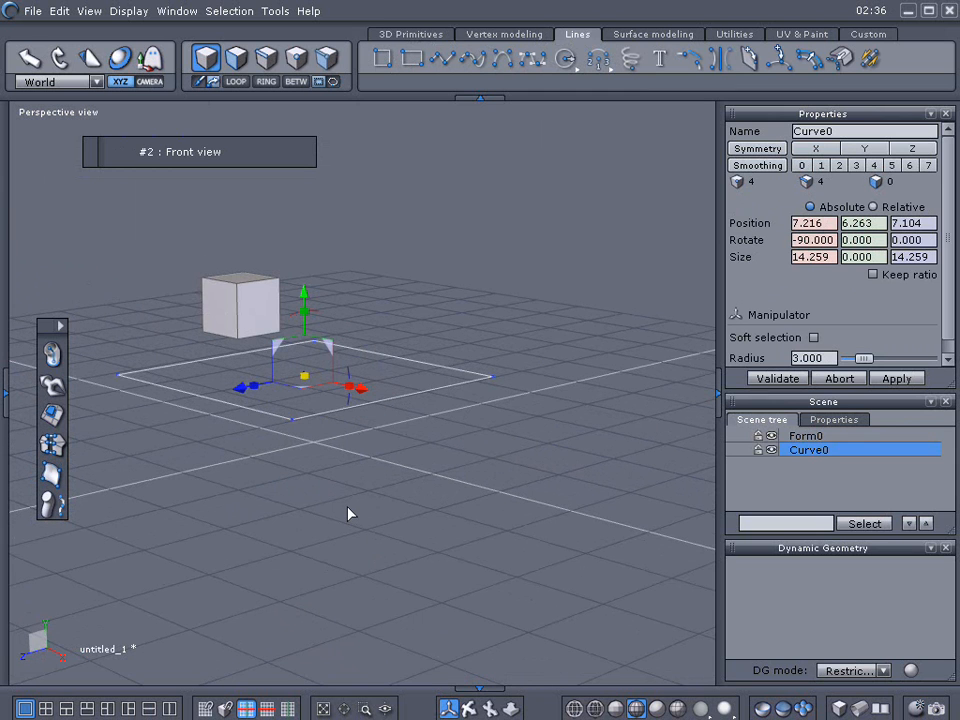
pyautogui.hotkey('ctrl', 'c')
pyautogui.hotkey('ctrl', 'v')
pyautogui.moveTo(318, 318); pyautogui.dragTo(364, 394)
# Sweep the upright square along the flat square using the third section orientation option, forming a two-part block
pyautogui.moveTo(274, 508); pyautogui.dragTo(320, 562, button='right')
pyautogui.click(58, 355)
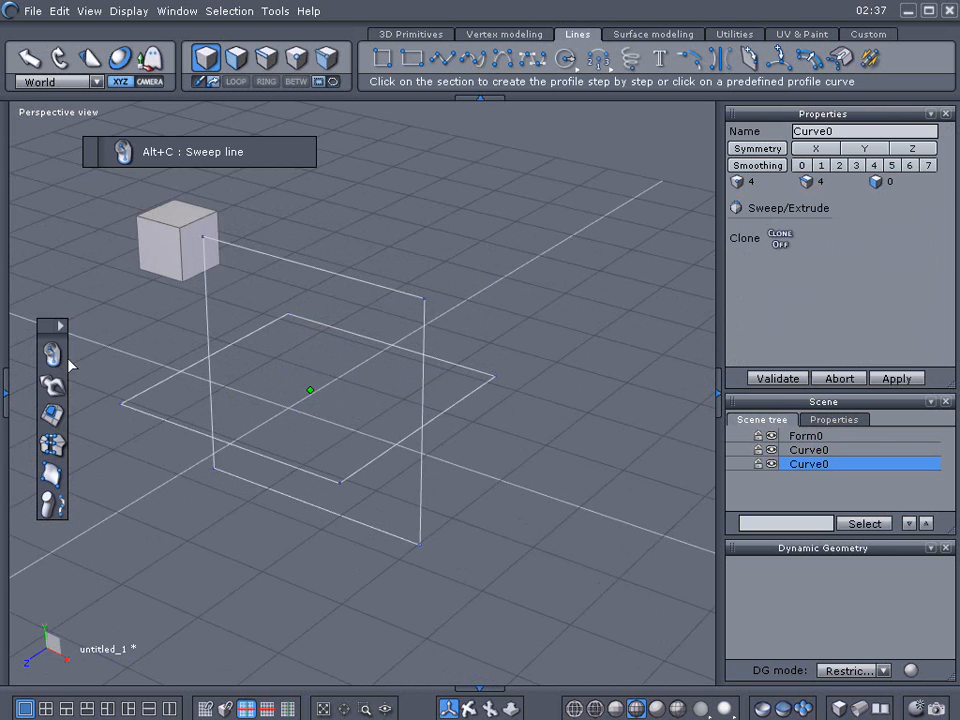
pyautogui.click(137, 396)
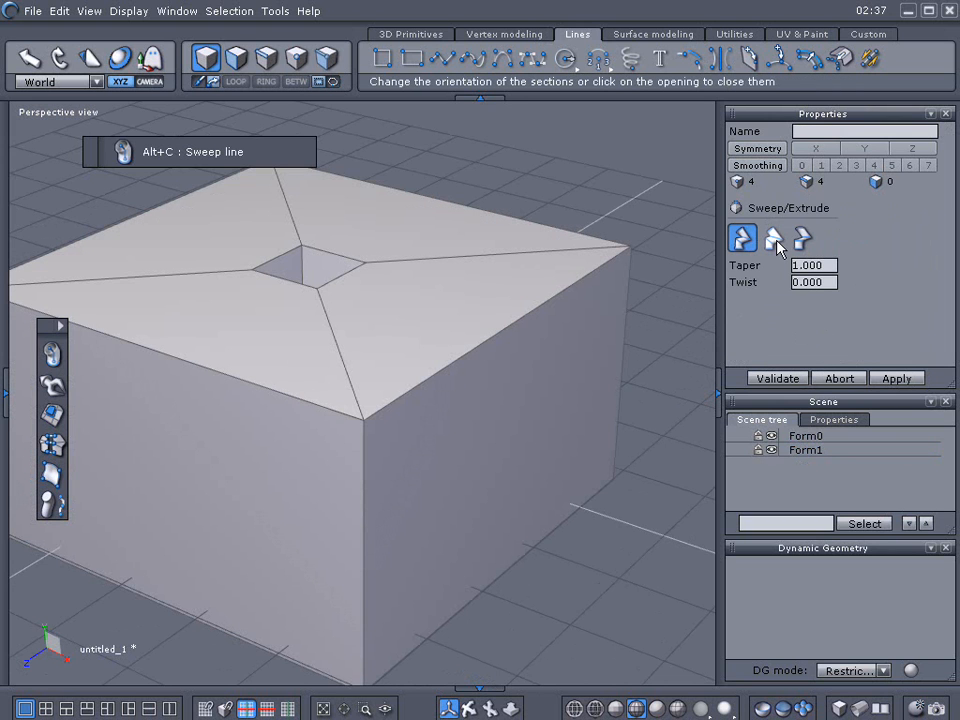
pyautogui.click(802, 239)
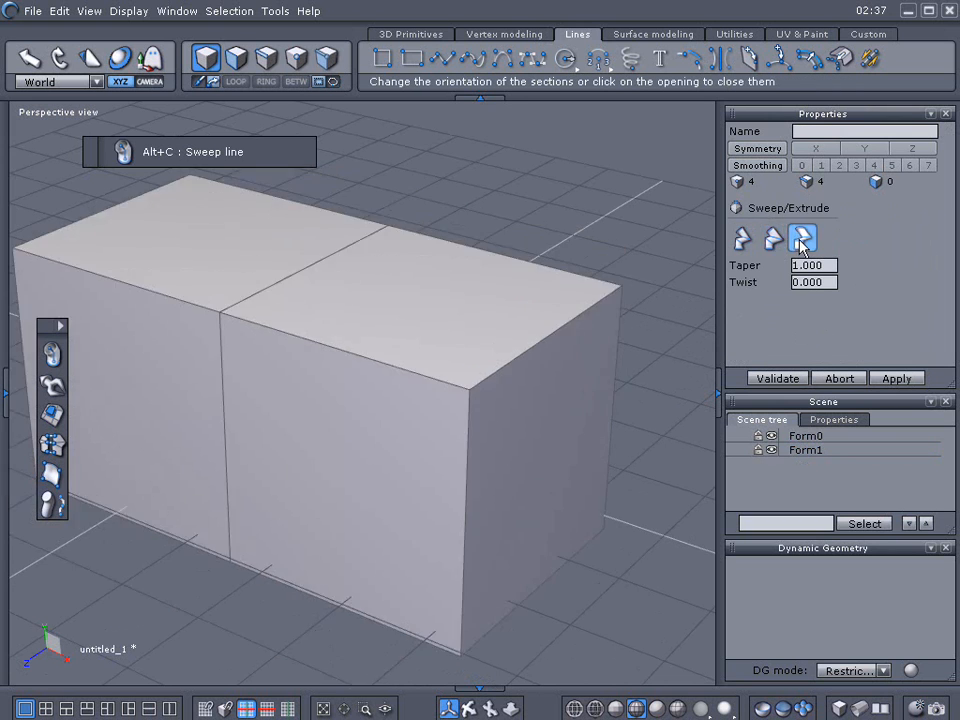
pyautogui.click(776, 378)
# Collapse the swept block's dynamic geometry and average-weld its points at a distance of 7.130
pyautogui.click(790, 452)
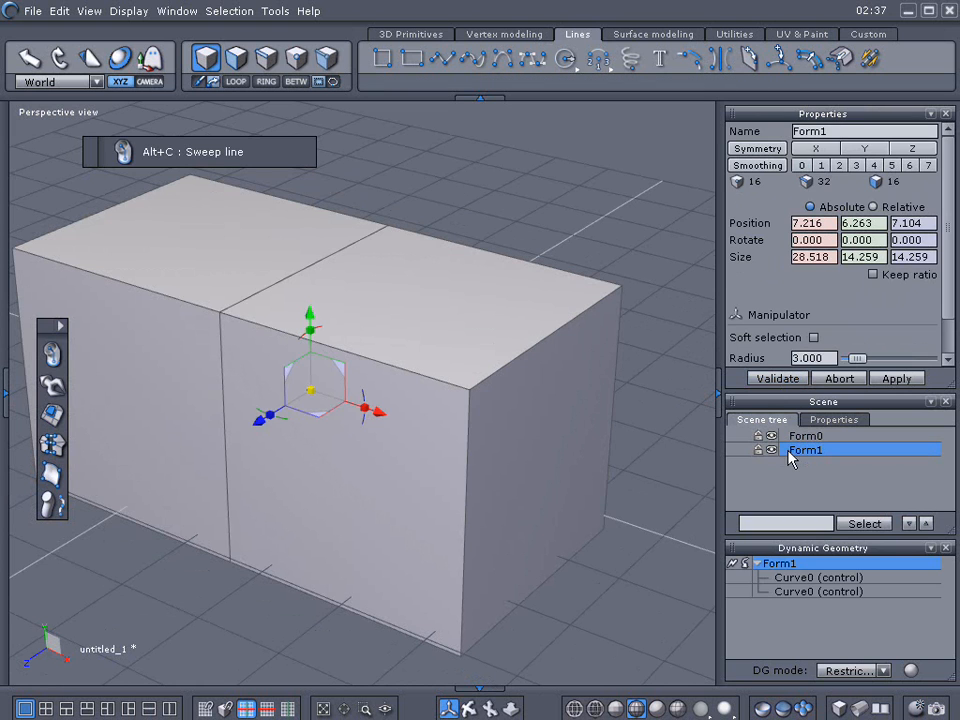
pyautogui.click(737, 564)
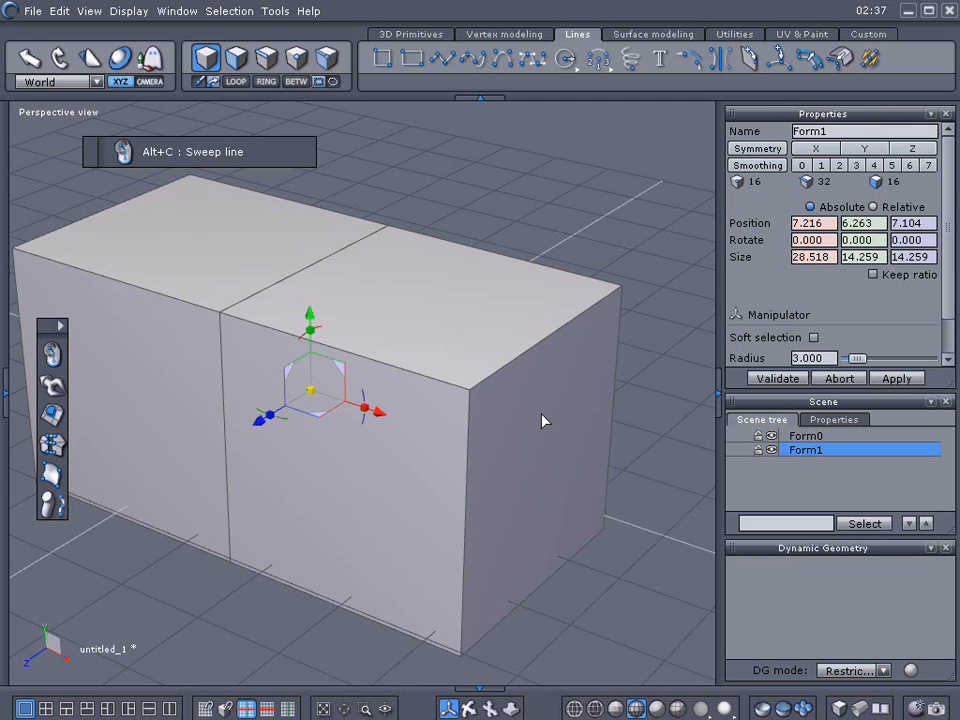
pyautogui.press('F2')
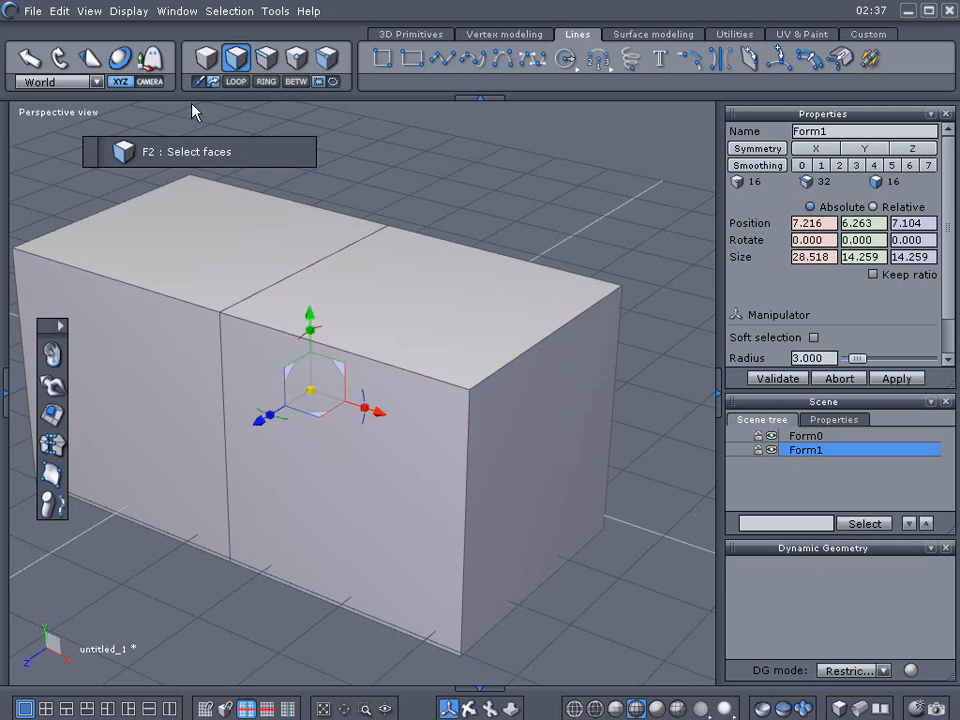
pyautogui.click(207, 59)
pyautogui.click(52, 443)
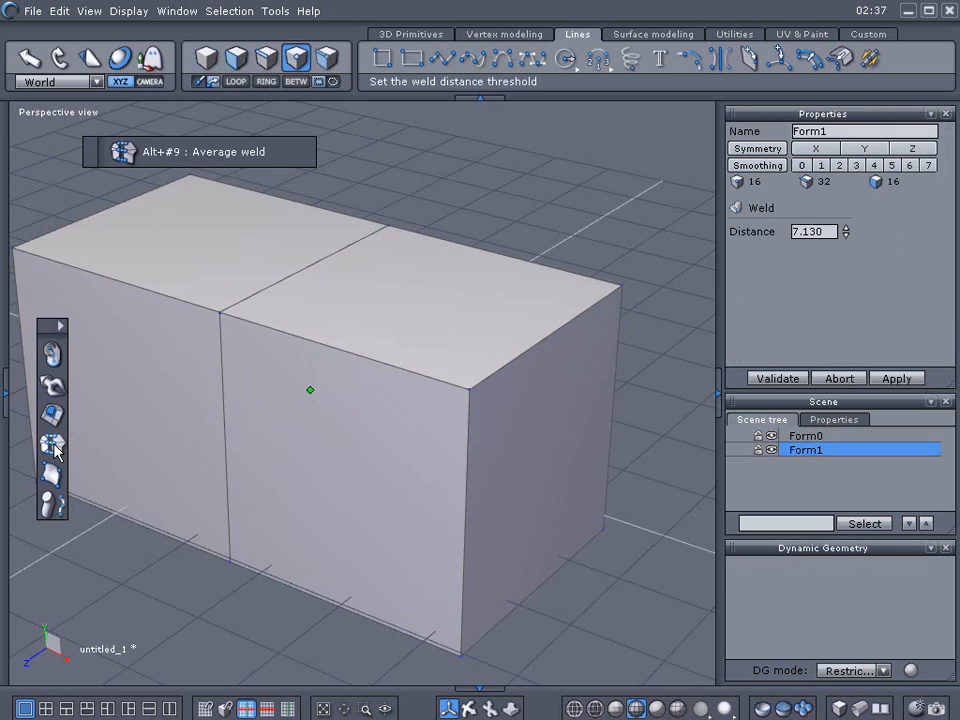
pyautogui.click(778, 377)
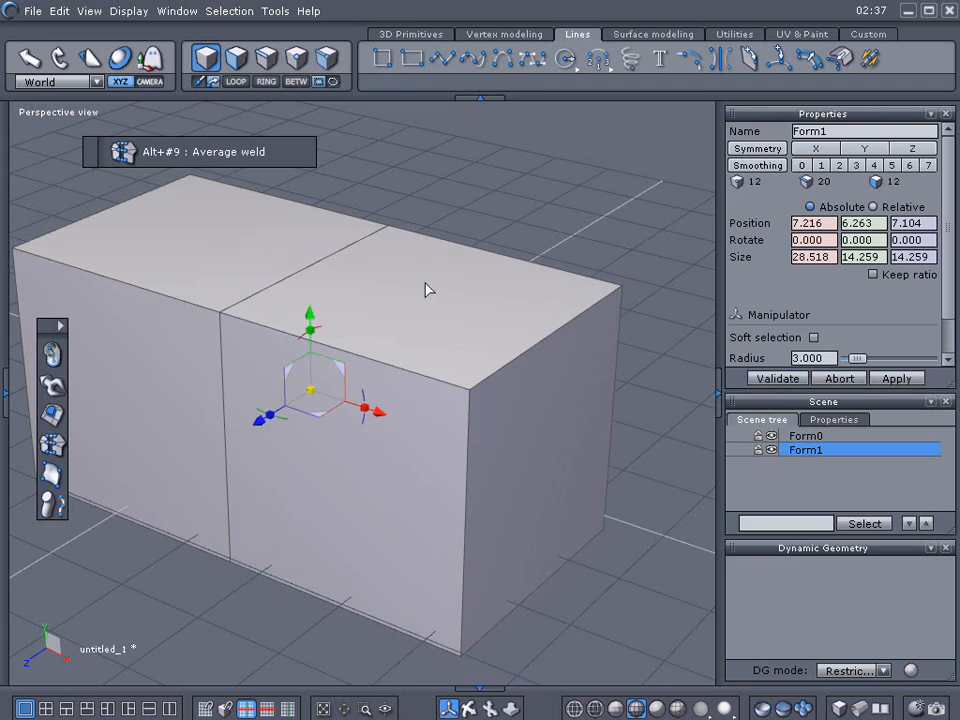
# Delete the positive-X half of the block by selecting one of its top faces and extending it to a loop
pyautogui.click(239, 62)
pyautogui.click(377, 274)
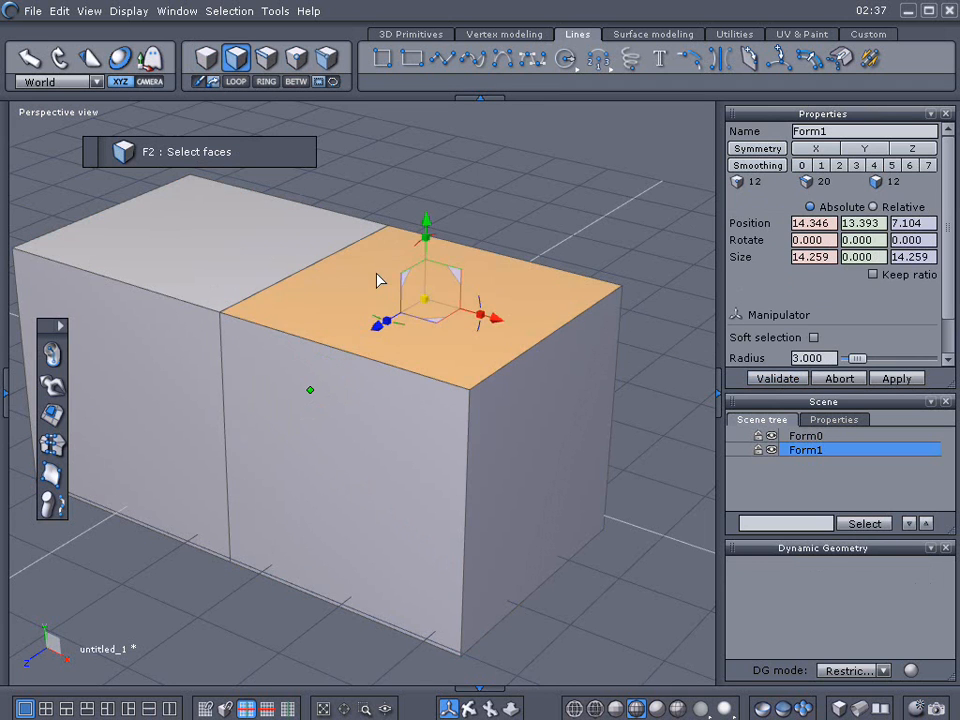
pyautogui.click(238, 82)
pyautogui.click(238, 82)
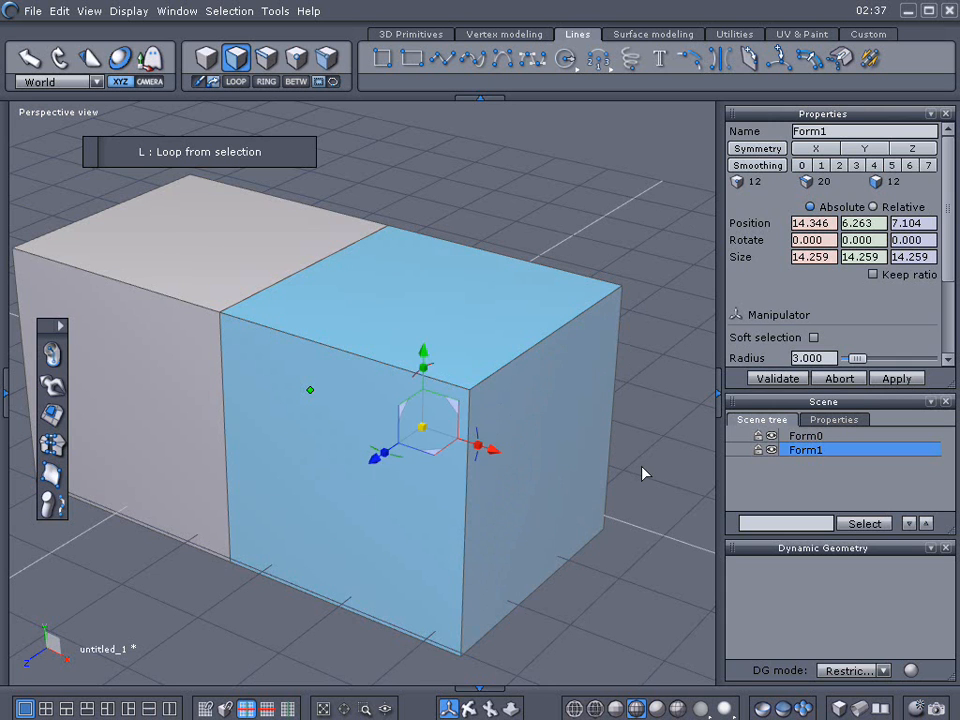
pyautogui.press('Delete')
# Delete the surplus face on the cut side of the remaining cube
pyautogui.moveTo(518, 439); pyautogui.dragTo(592, 410, button='middle')
pyautogui.click(390, 354)
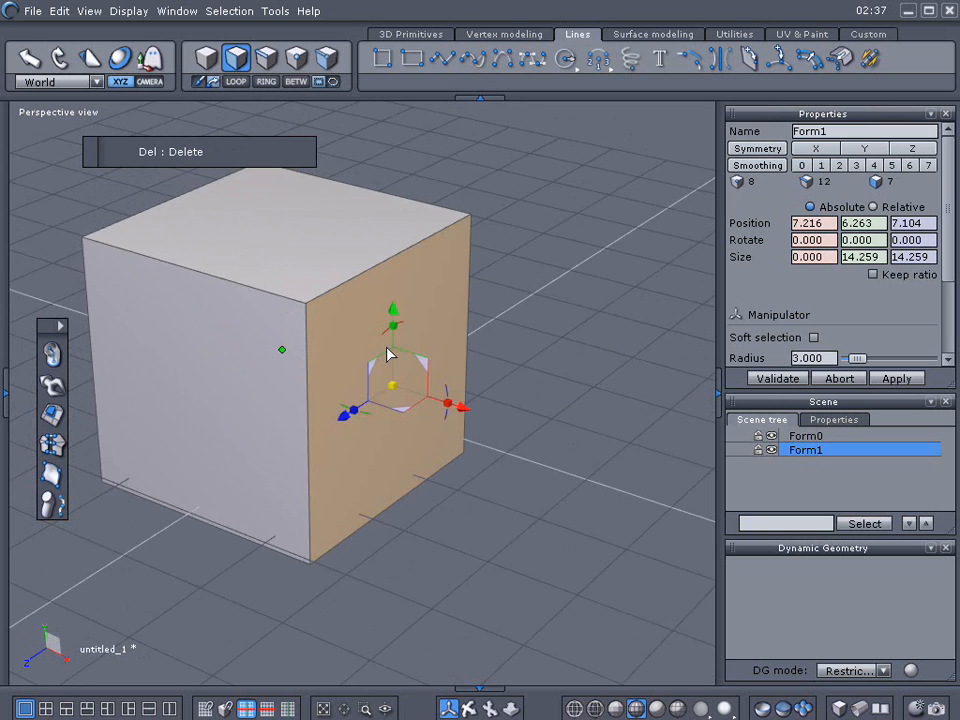
pyautogui.doubleClick(390, 354)
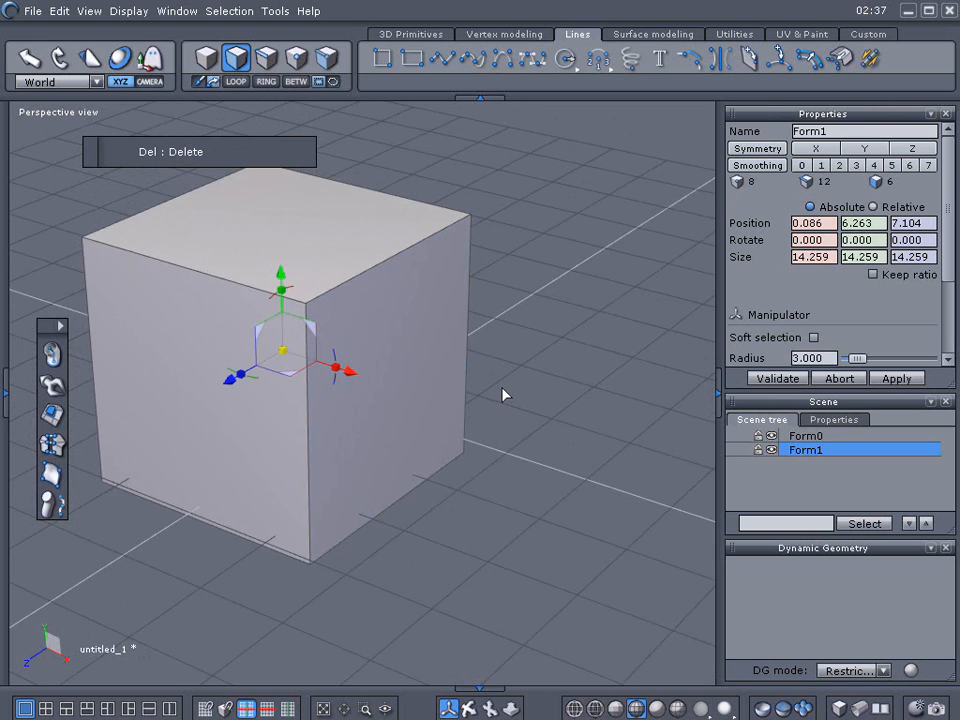
# Move the small cube away to about X -21.9, Y 1.3, and delete it
pyautogui.scroll(-1, 505, 388)
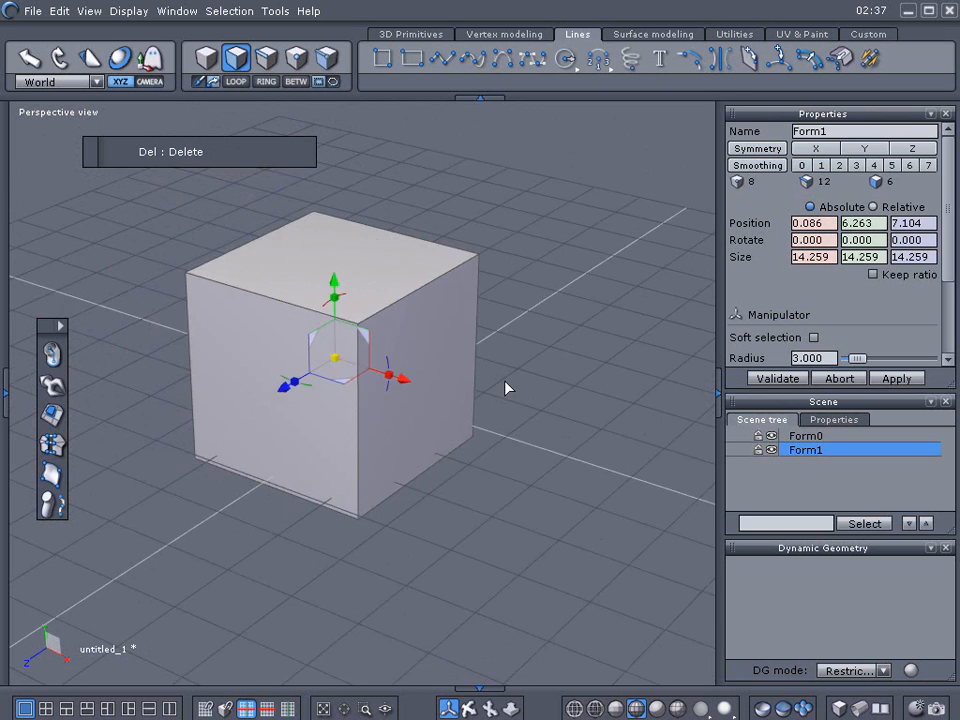
pyautogui.moveTo(505, 388); pyautogui.dragTo(555, 513, button='middle')
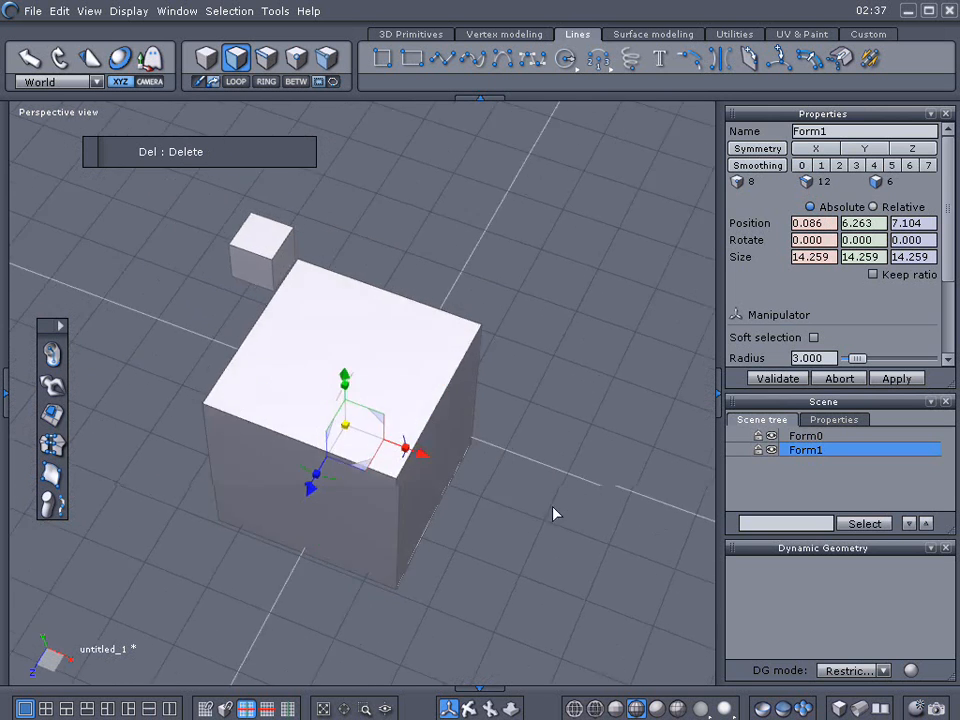
pyautogui.click(207, 60)
pyautogui.click(252, 241)
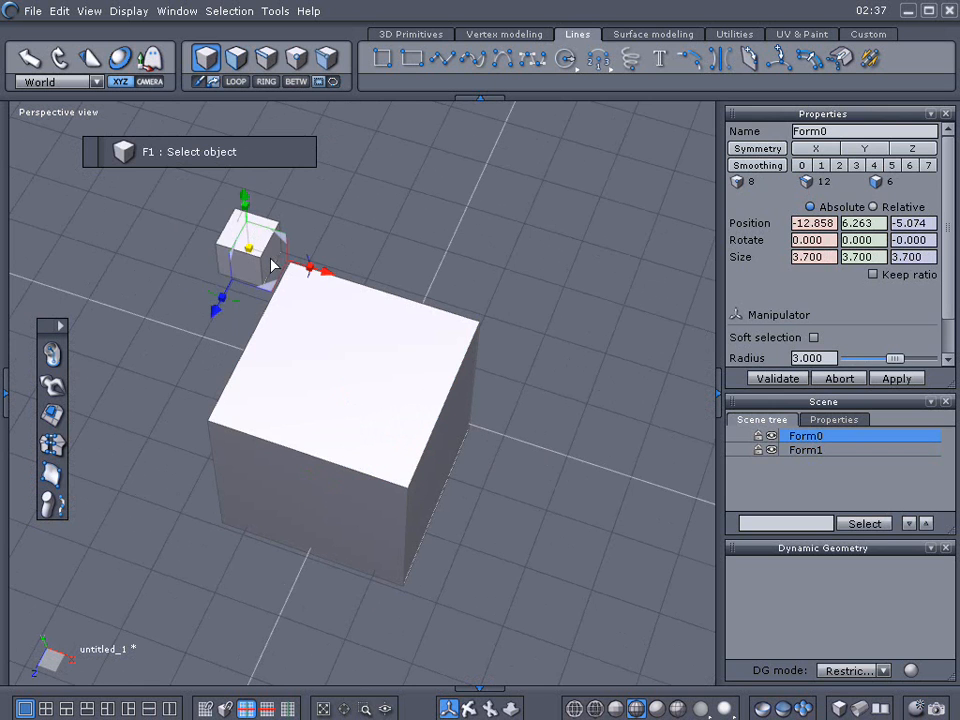
pyautogui.moveTo(252, 243); pyautogui.dragTo(180, 245)
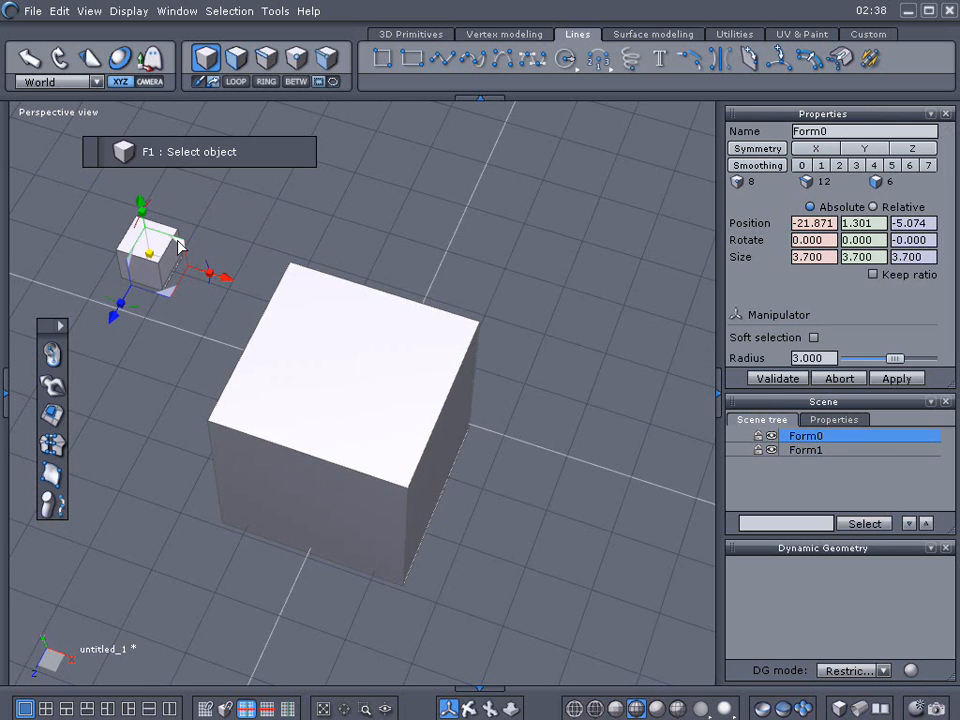
pyautogui.press('Delete')
# Apply an average weld to the remaining large cube
pyautogui.click(296, 354)
pyautogui.moveTo(572, 472); pyautogui.dragTo(475, 354, button='right')
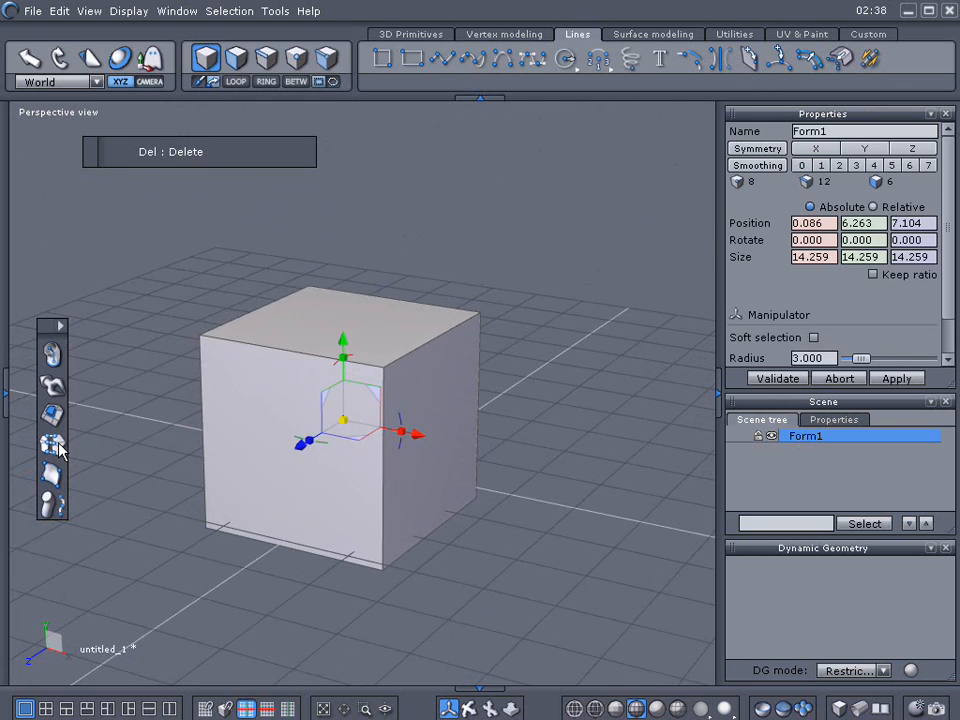
pyautogui.hotkey('alt', '9')
pyautogui.click(763, 380)
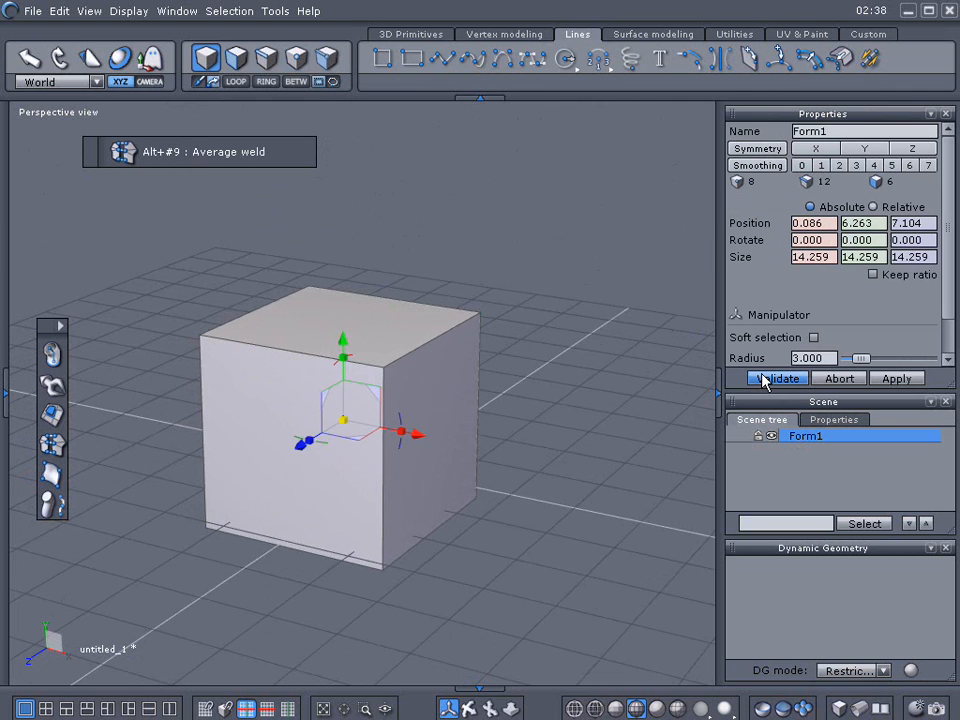
# Smooth the large cube at level 2 and collapse the smoothing into actual geometry
pyautogui.click(411, 35)
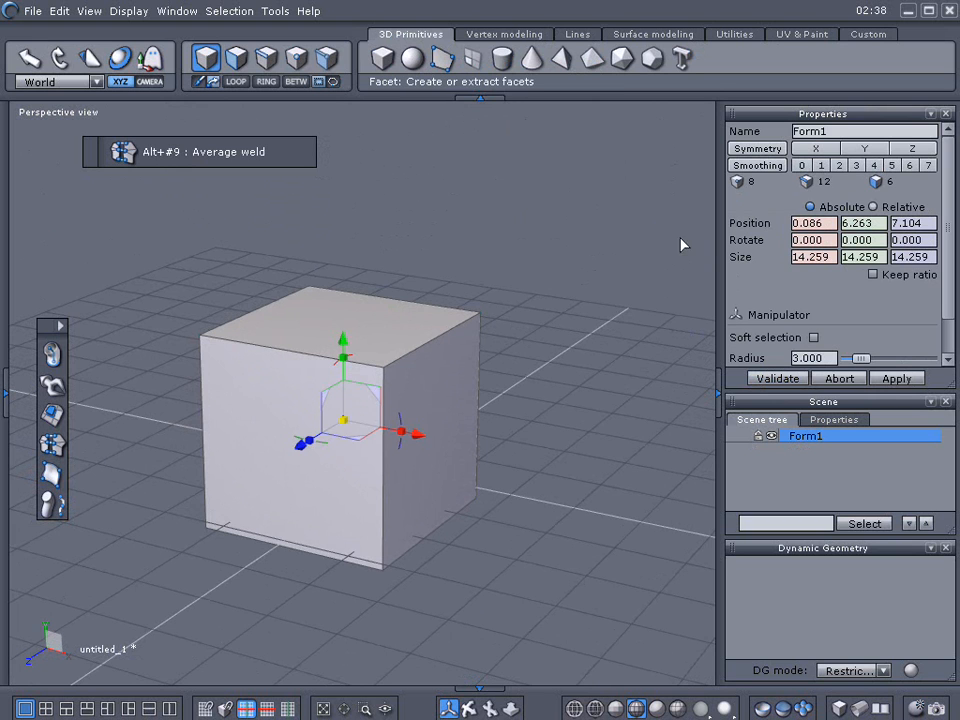
pyautogui.click(839, 167)
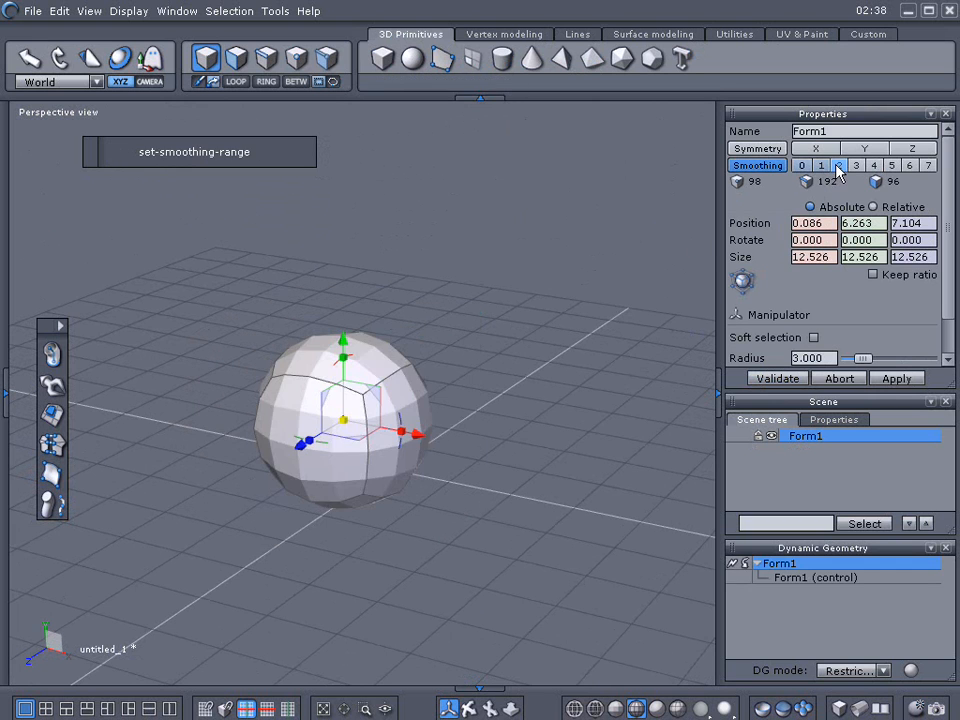
pyautogui.click(732, 563)
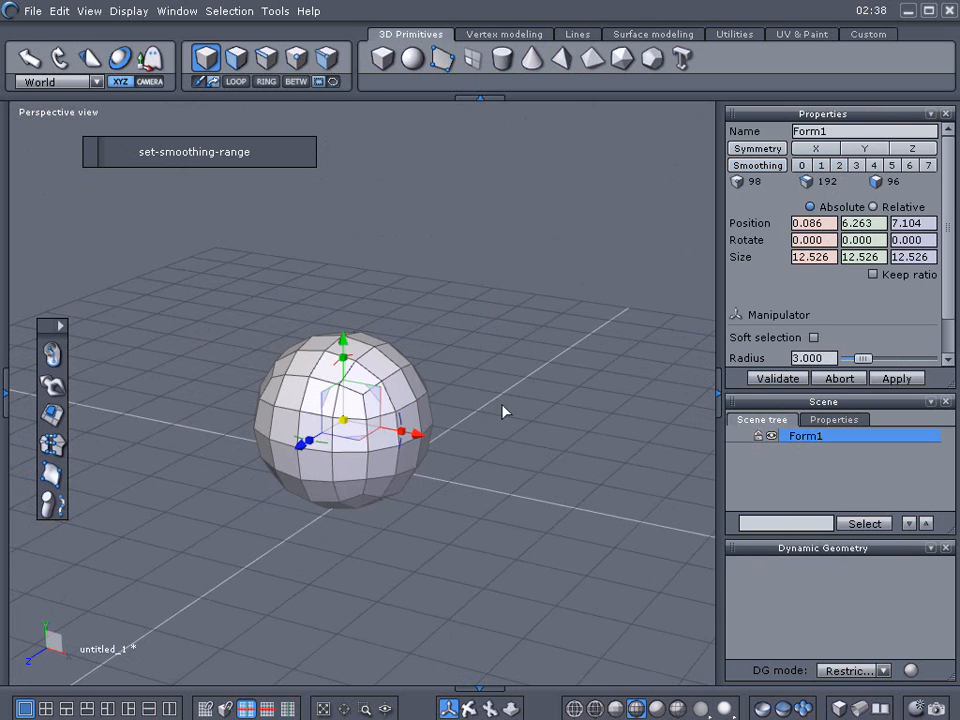
# Move the smoothed sphere to about X -5.8, Y 14.5, and deselect it
pyautogui.moveTo(497, 405); pyautogui.dragTo(436, 418, button='right')
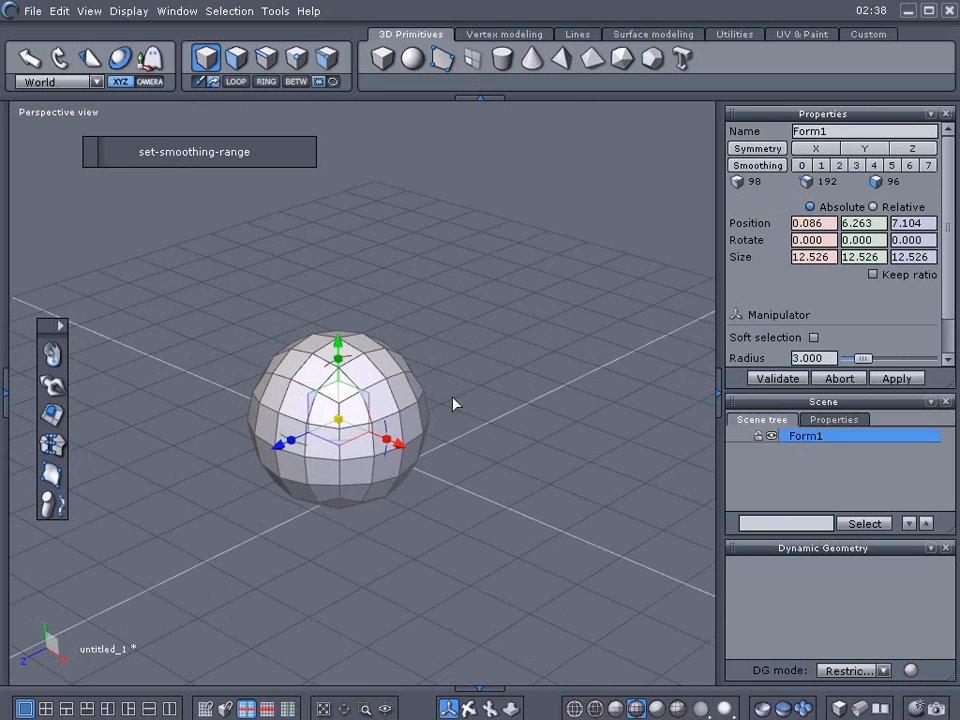
pyautogui.moveTo(341, 350); pyautogui.dragTo(337, 238)
pyautogui.moveTo(392, 330); pyautogui.dragTo(336, 312)
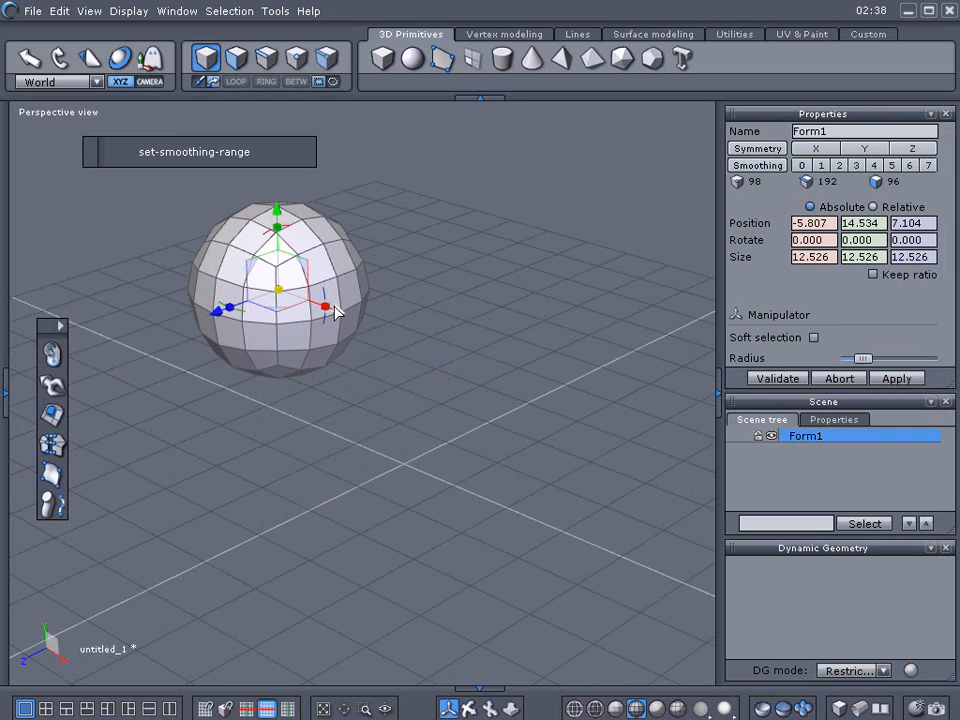
pyautogui.click(418, 313)
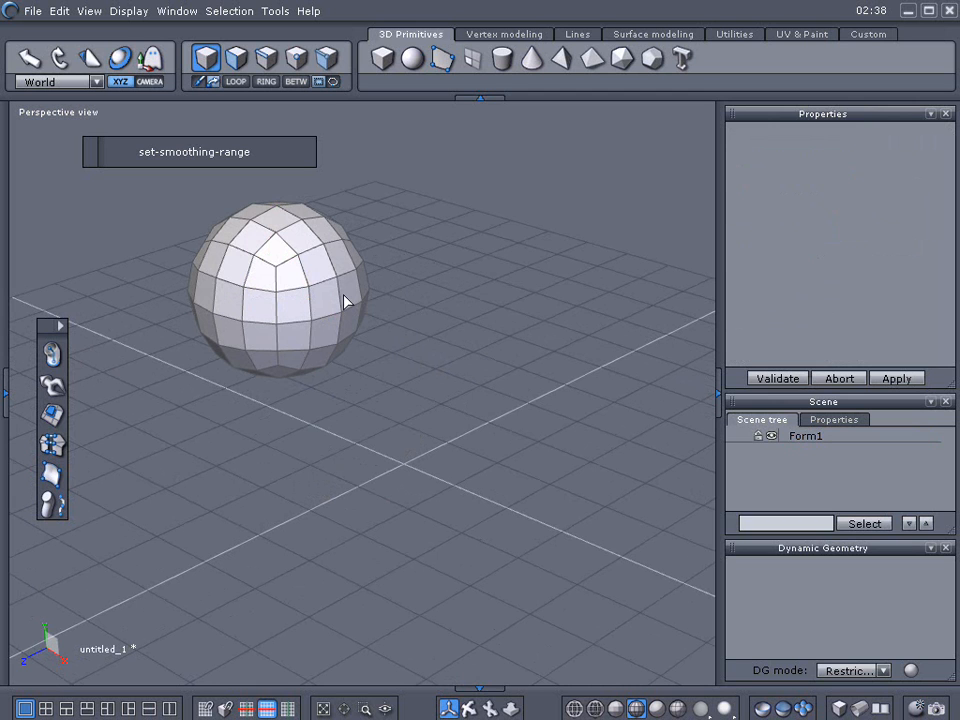
# Undo the sphere's move, the geometry collapse and the smoothing to get back to the plain cube
pyautogui.hotkey('ctrl', 'z')
pyautogui.hotkey('ctrl', 'z')
pyautogui.hotkey('ctrl', 'z')
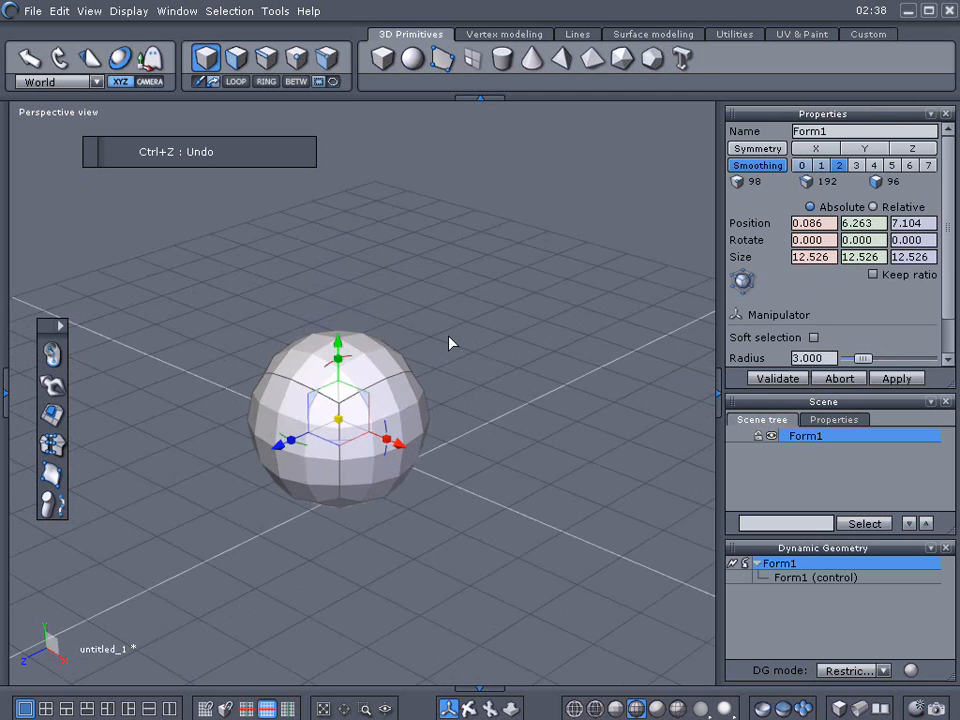
pyautogui.hotkey('ctrl', 'z')
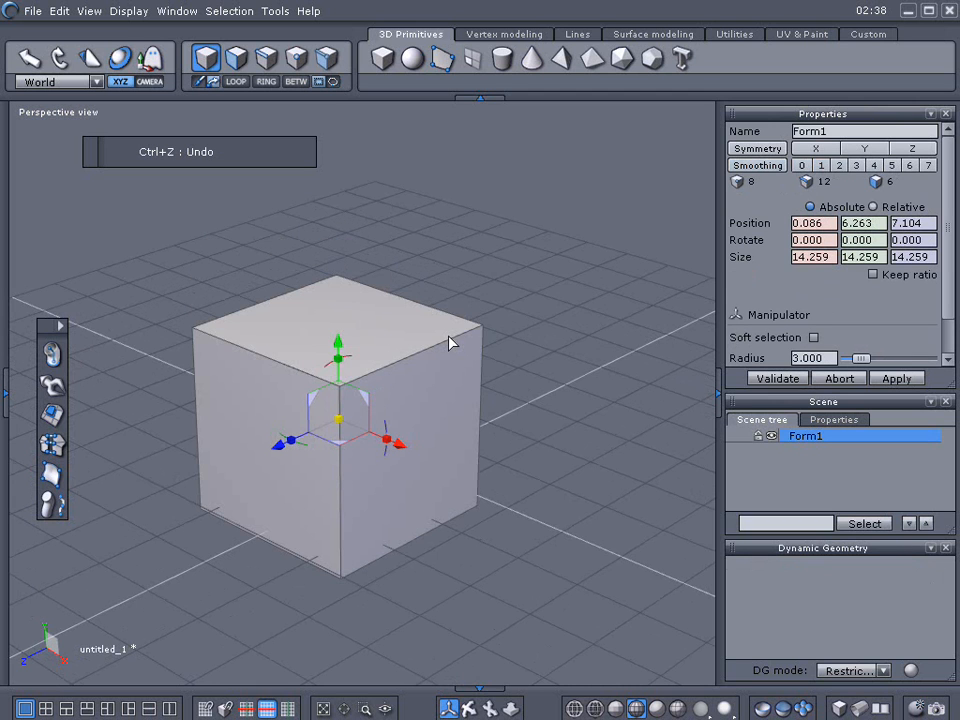
# Apply smoothing level 1 to the cube
pyautogui.click(821, 166)
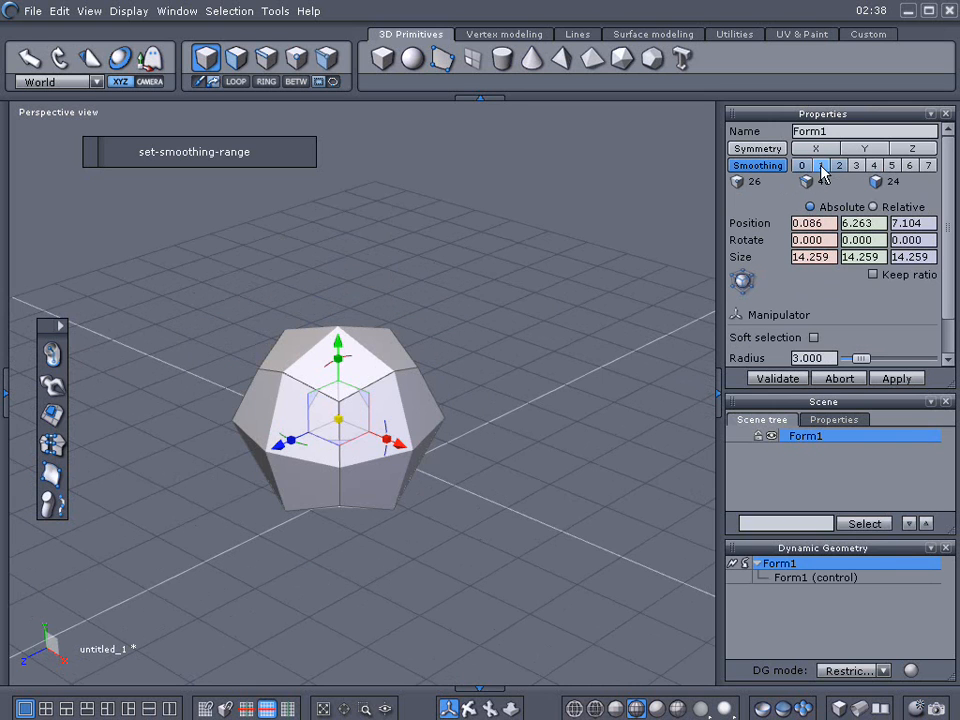
# Collapse the smoothing, apply and collapse a second smoothing at level 1, and raise the resulting rounded shape to about Y 14.5
pyautogui.click(735, 566)
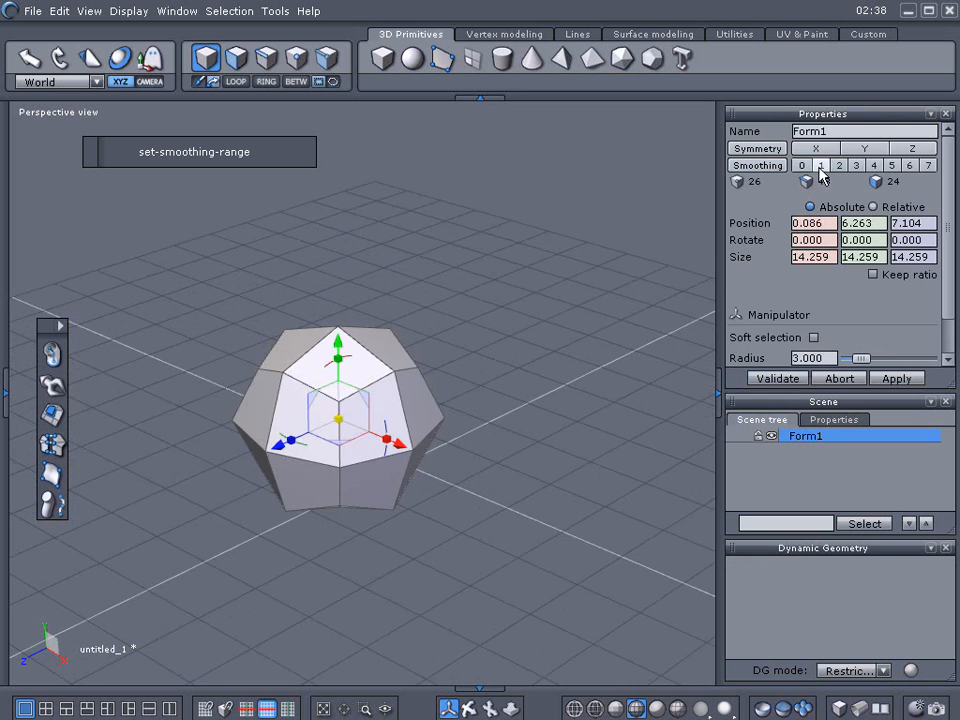
pyautogui.click(821, 166)
pyautogui.click(734, 565)
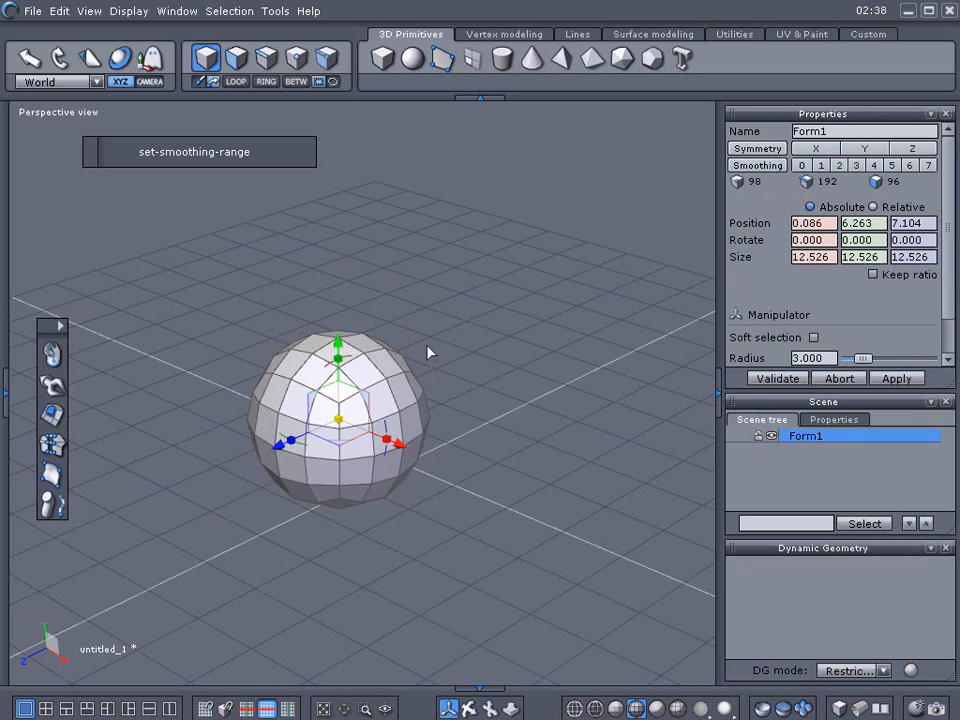
pyautogui.moveTo(340, 349); pyautogui.dragTo(342, 237)
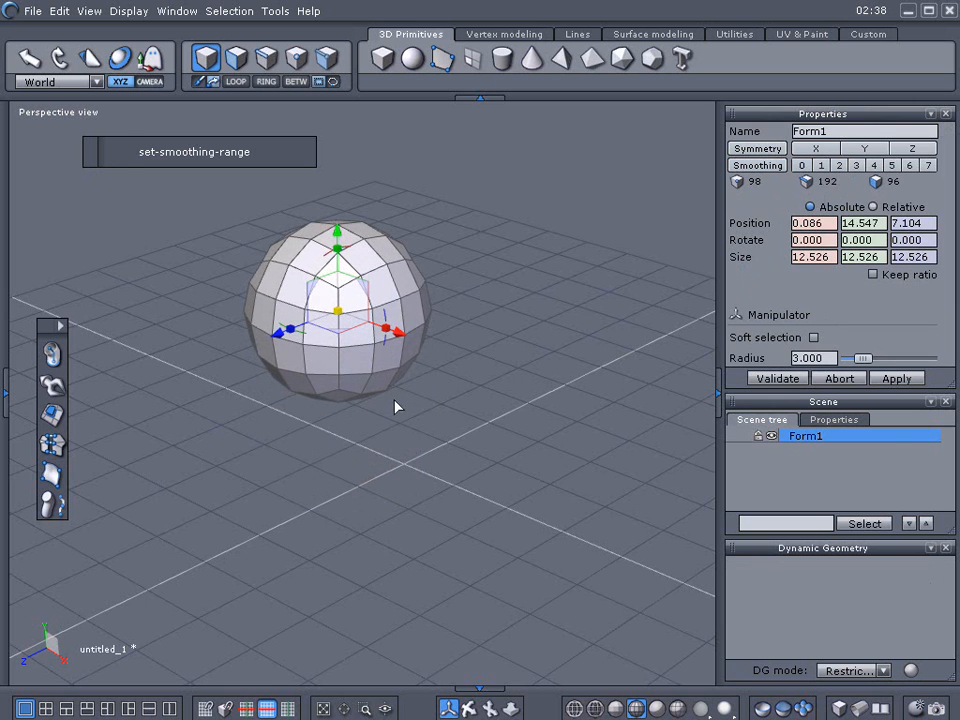
# Create a cube-based quad sphere about 14 units across with 1 point beside the rounded shape, and move it to about X 15.4
pyautogui.click(411, 58)
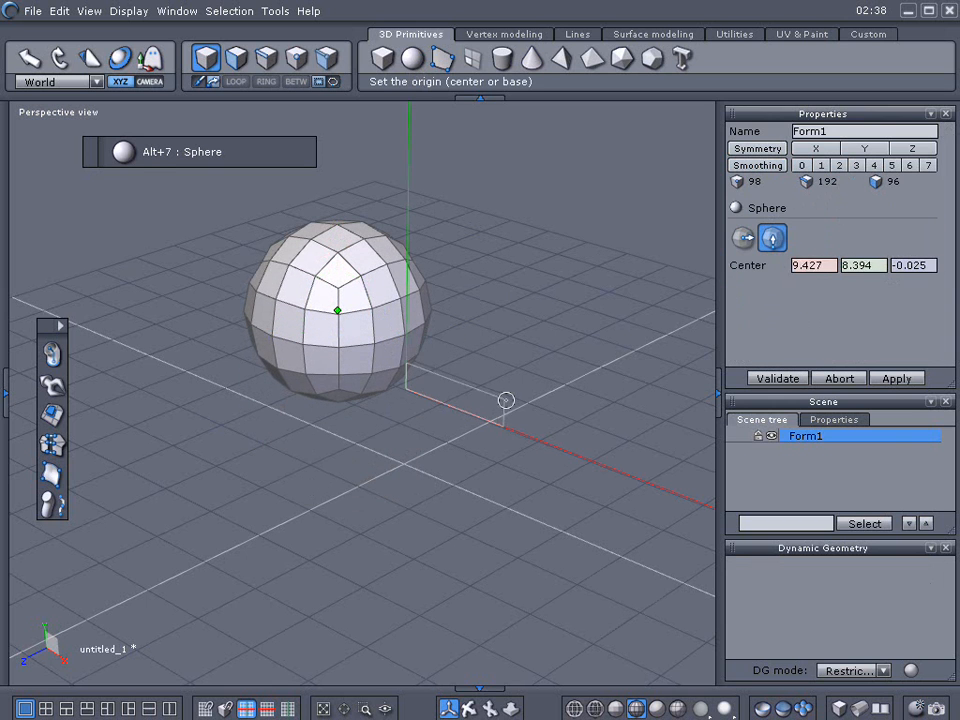
pyautogui.click(533, 407)
pyautogui.click(638, 300)
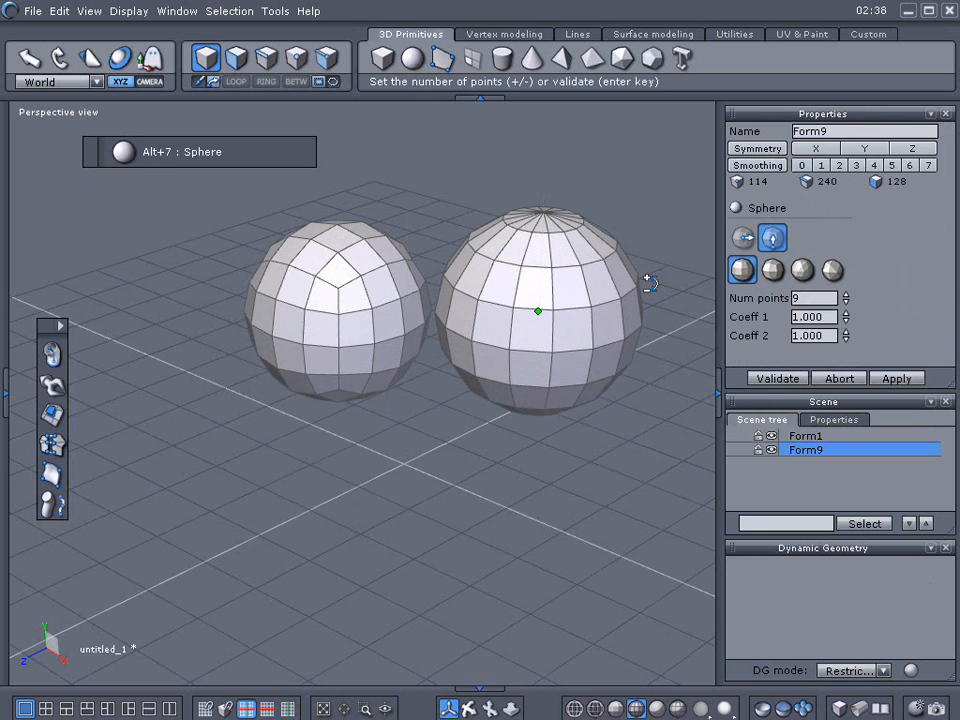
pyautogui.click(771, 270)
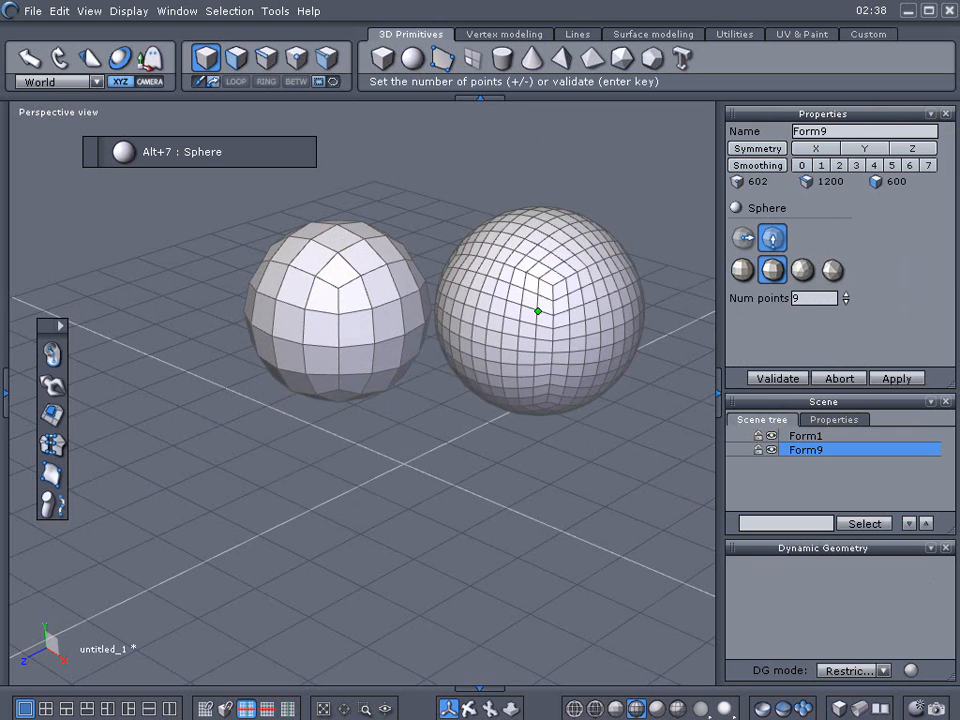
pyautogui.moveTo(844, 298); pyautogui.dragTo(844, 330)
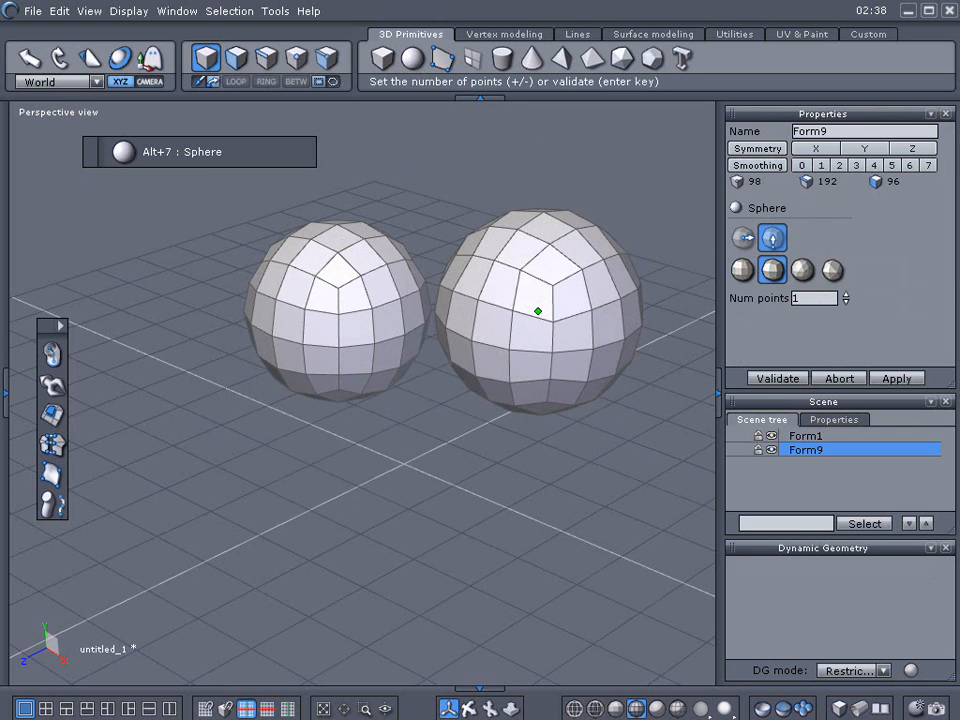
pyautogui.click(779, 380)
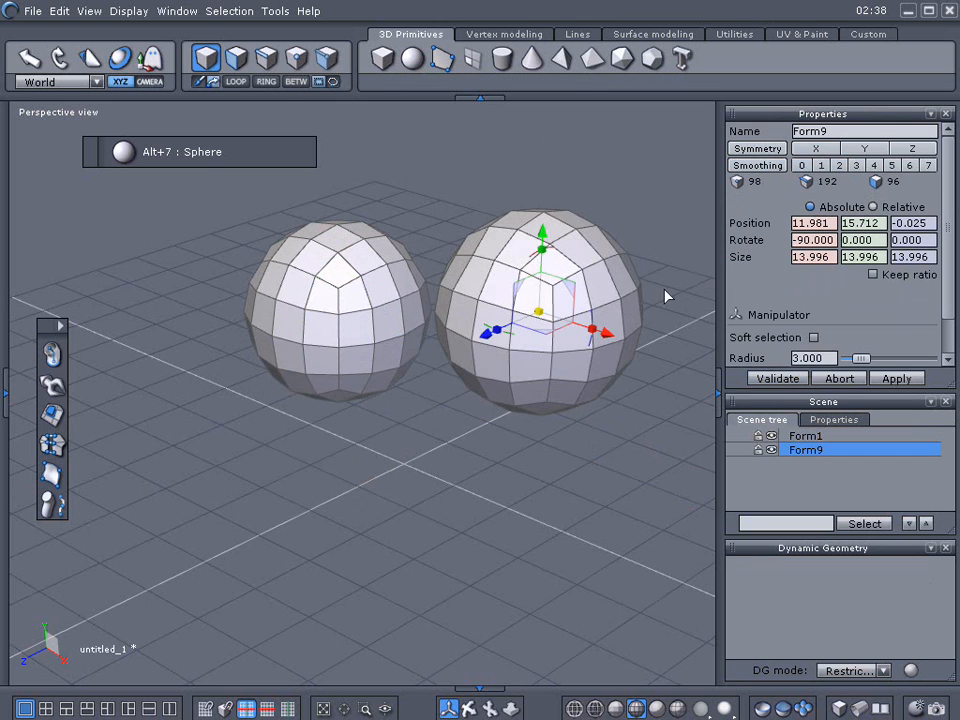
pyautogui.moveTo(571, 297); pyautogui.dragTo(613, 306)
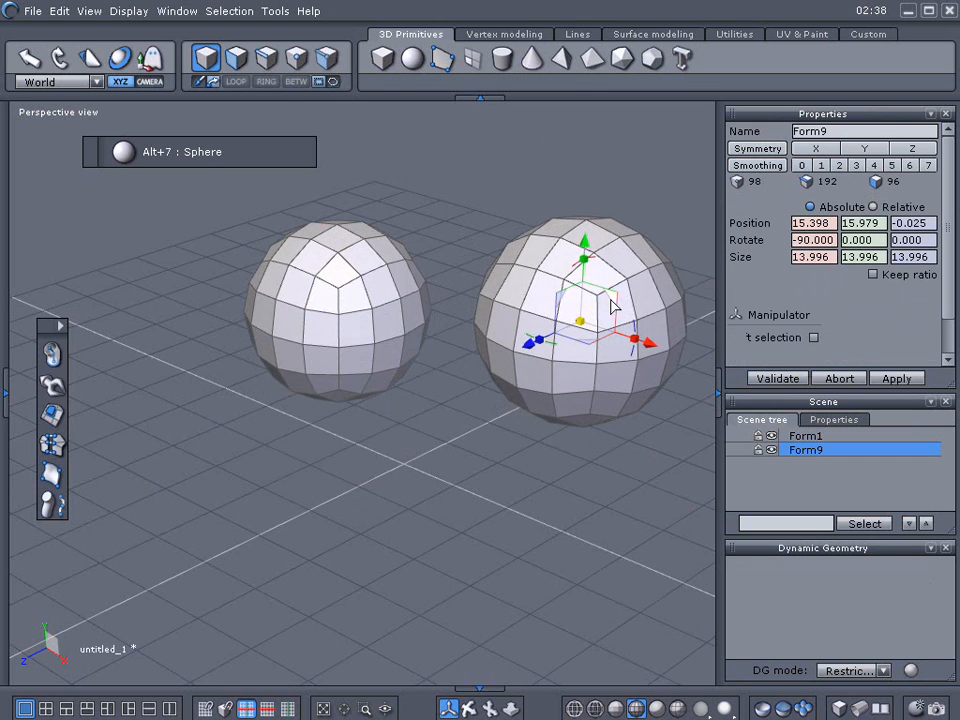
# Delete both the rounded cube and the comparison sphere from the scene
pyautogui.click(366, 333)
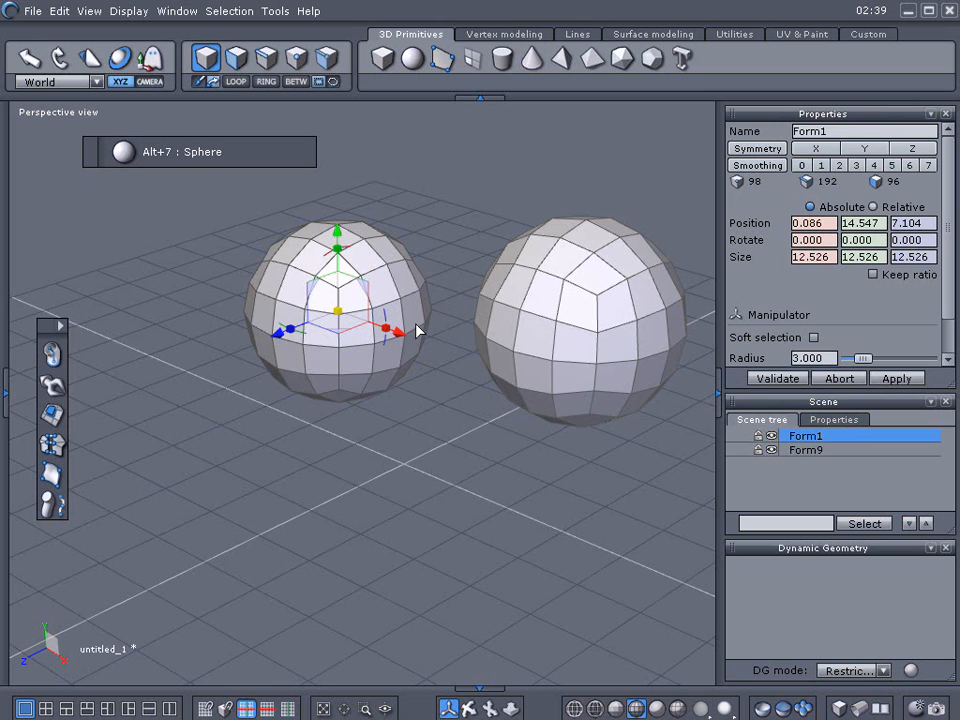
pyautogui.press('Delete')
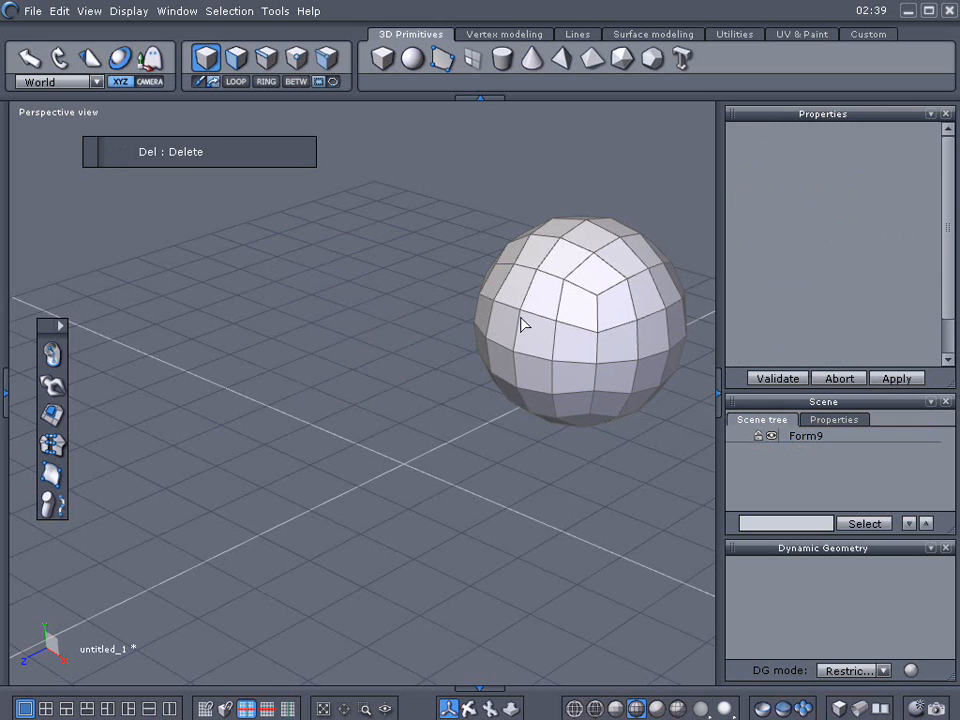
pyautogui.click(520, 324)
pyautogui.press('Delete')
# Create a standard sphere with poles and 9 points, about 13.5 units across, near X -20
pyautogui.click(412, 58)
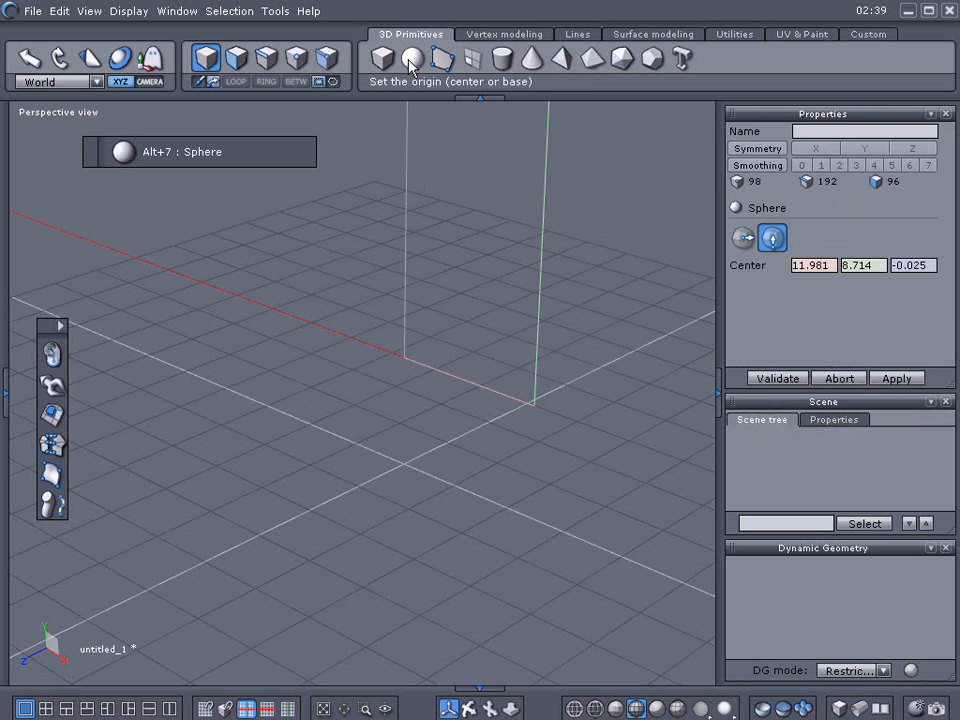
pyautogui.click(222, 293)
pyautogui.click(330, 255)
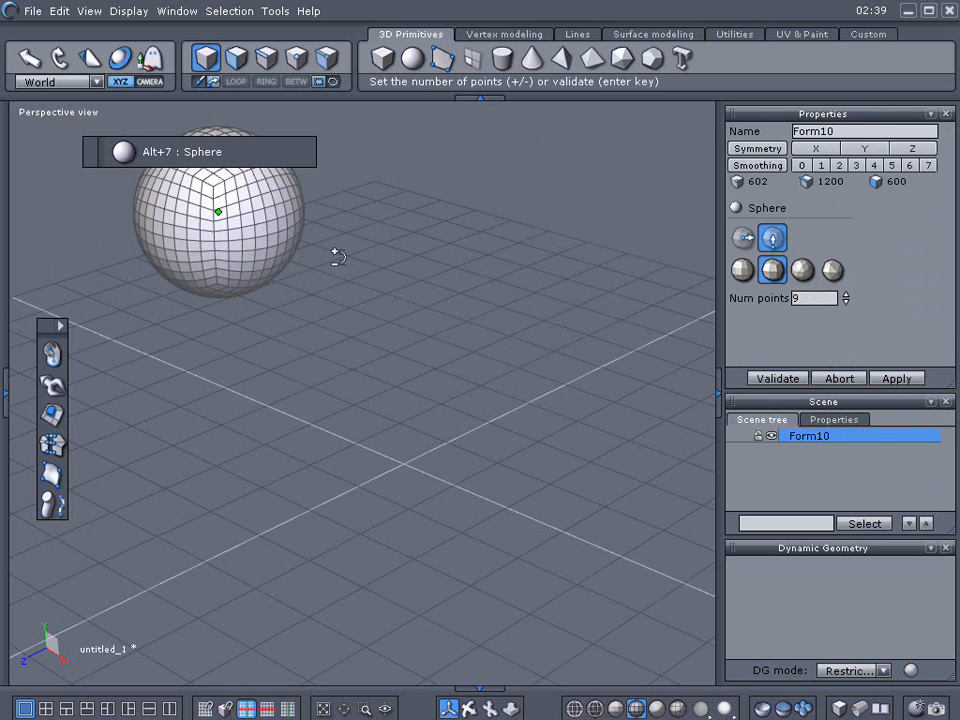
pyautogui.click(742, 270)
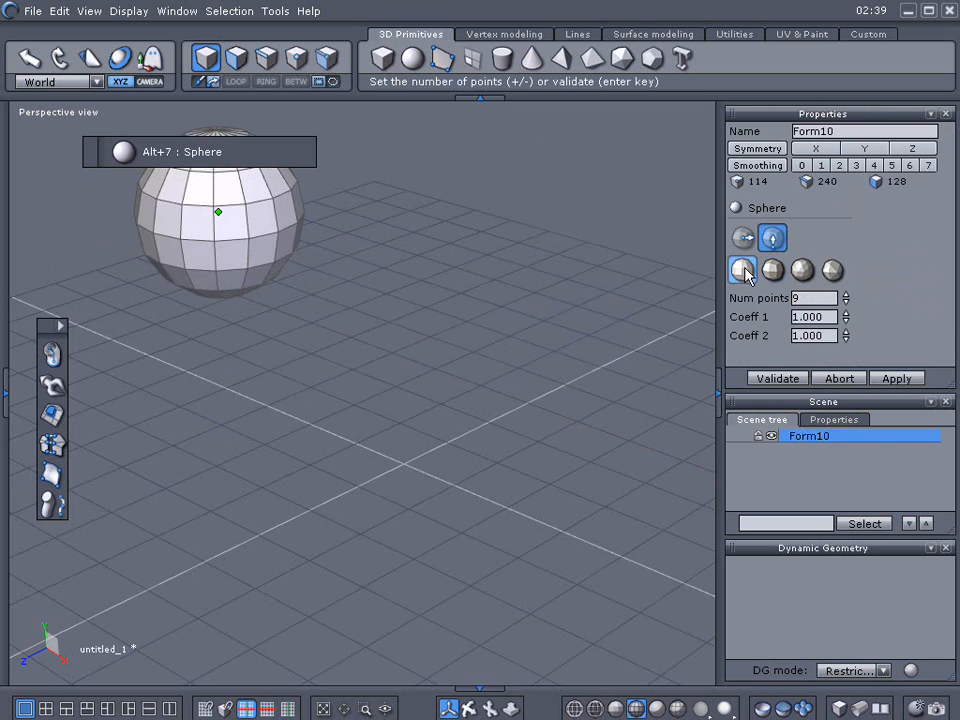
pyautogui.moveTo(662, 318); pyautogui.dragTo(646, 401, button='middle')
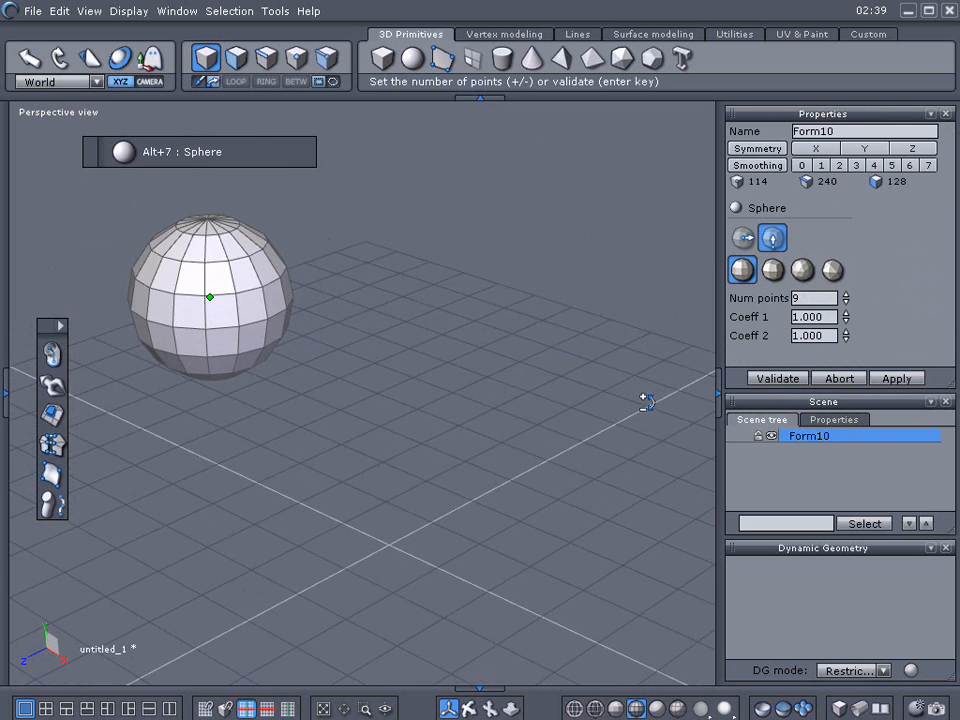
pyautogui.click(768, 380)
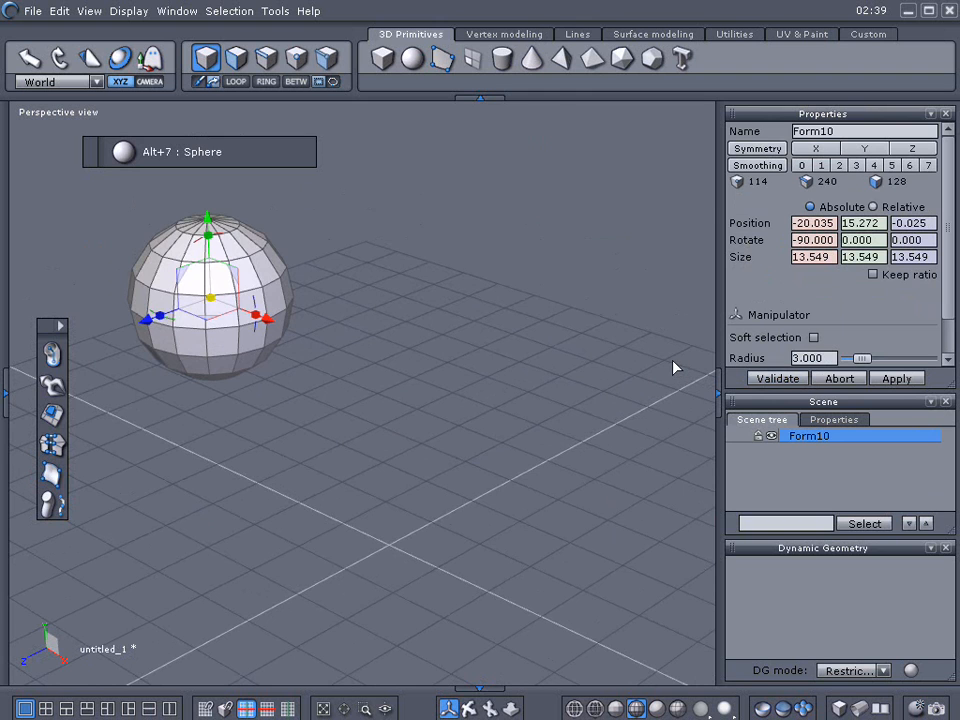
# In the top view, draw a circle from its center near the grid origin, about 27 units in diameter
pyautogui.press('KP_2')
pyautogui.press('KP_5')
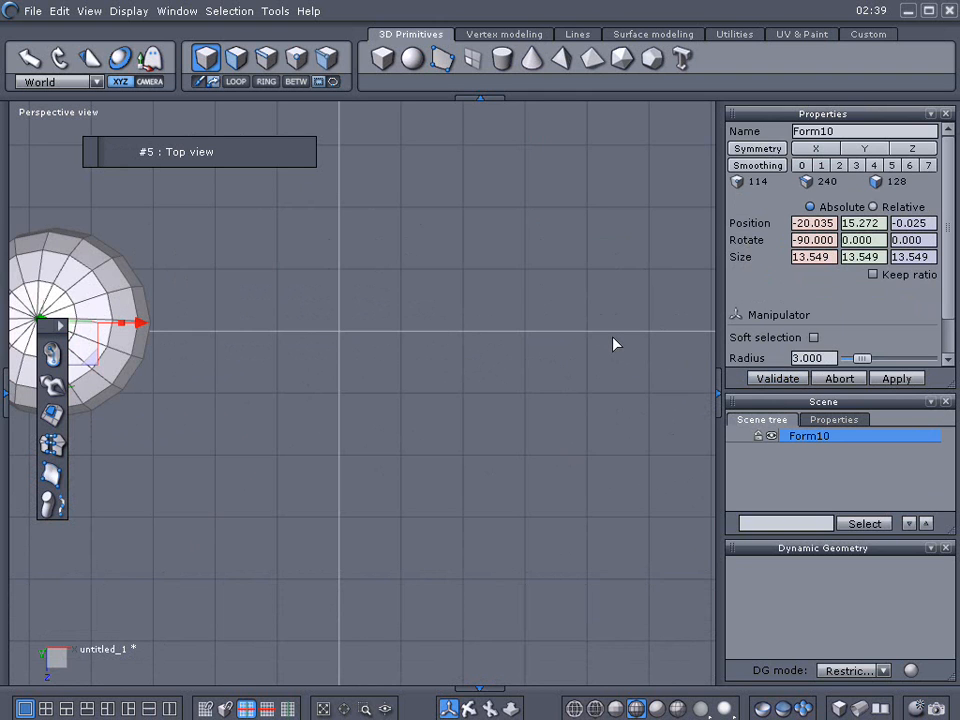
pyautogui.click(580, 35)
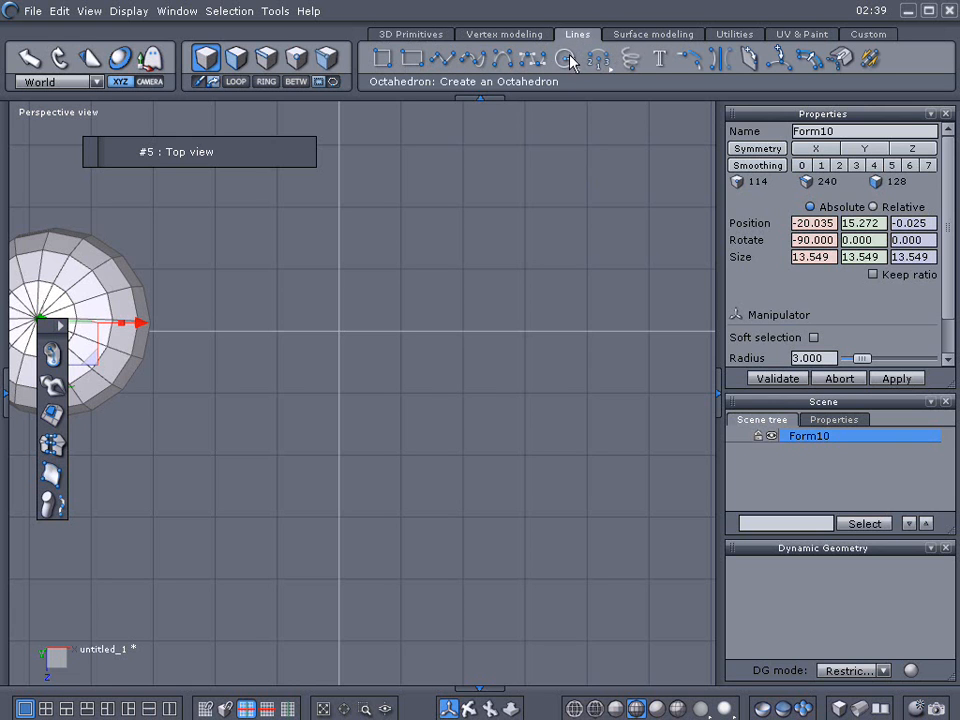
pyautogui.click(568, 62)
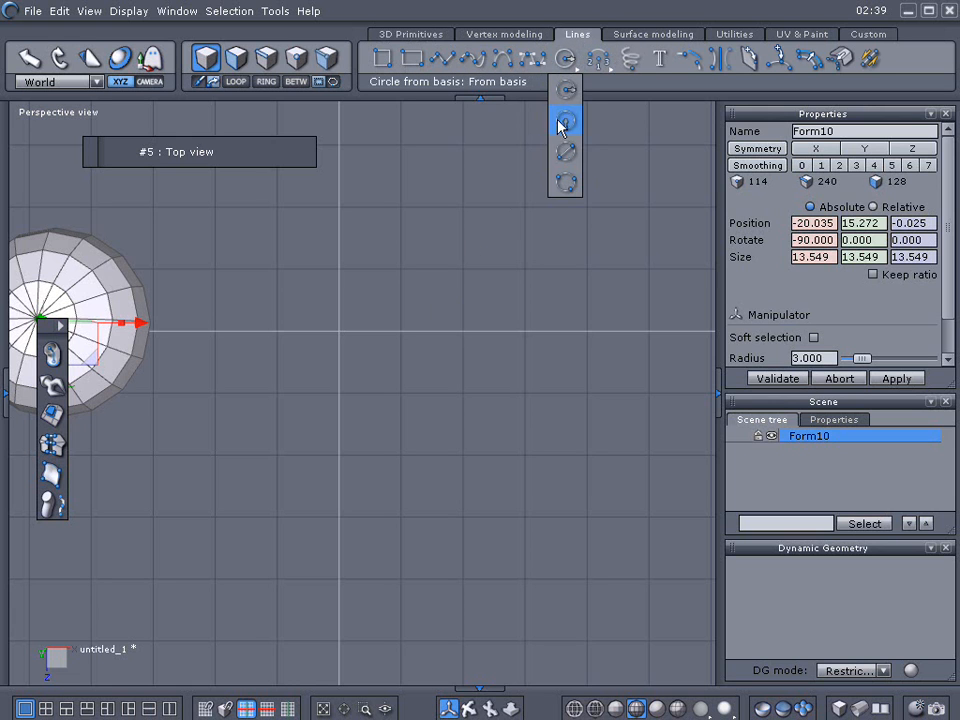
pyautogui.click(566, 93)
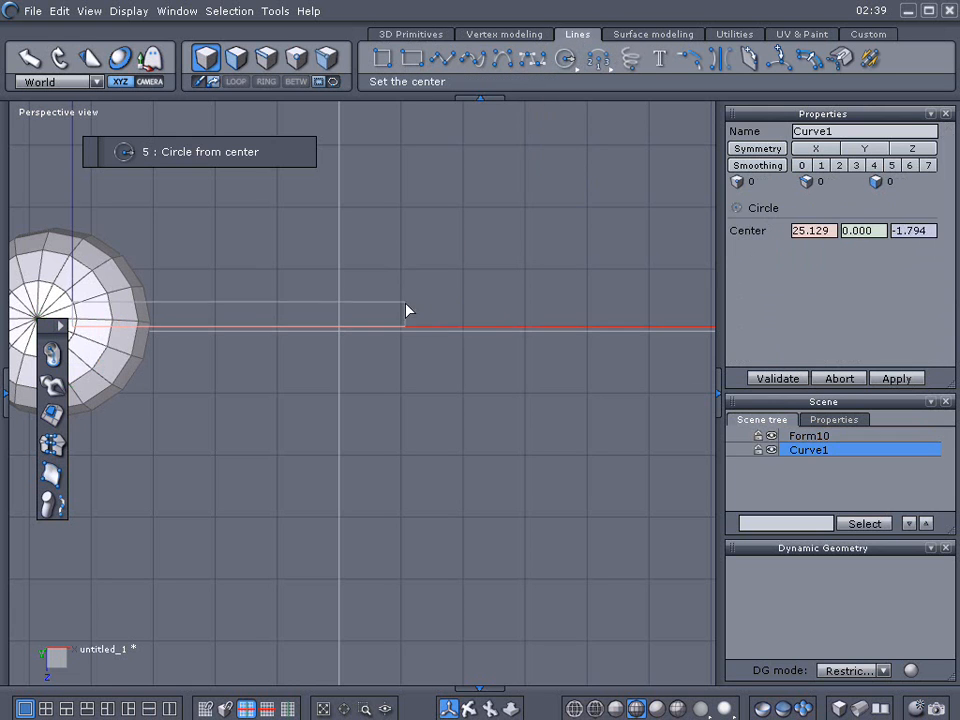
pyautogui.click(344, 334)
pyautogui.click(514, 439)
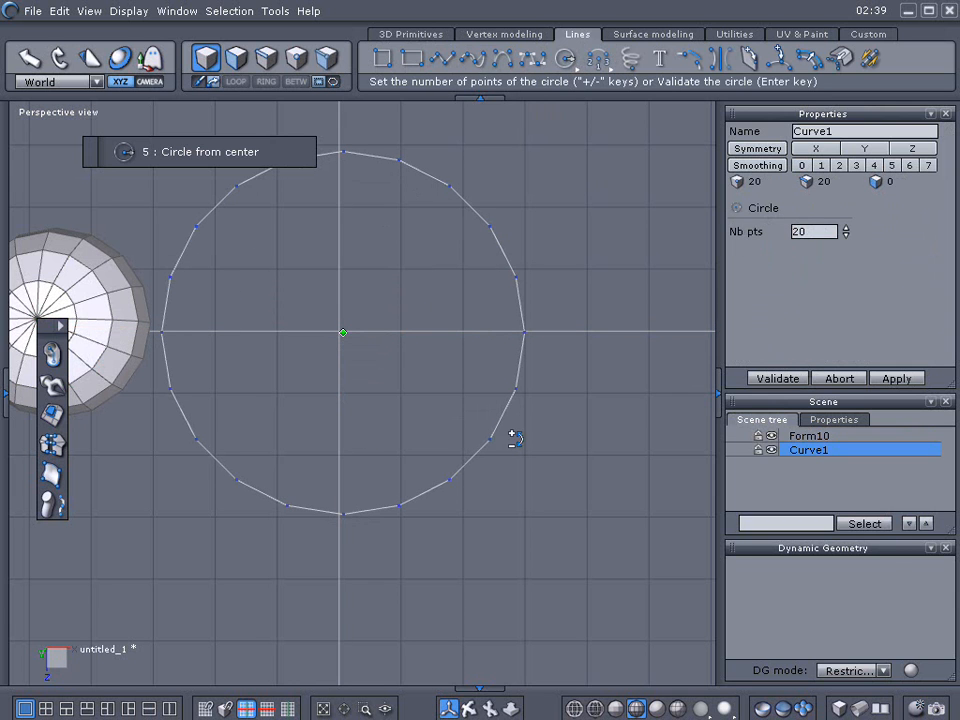
# Set the circle's number of points to 16 and validate it
pyautogui.click(846, 236)
pyautogui.click(846, 236)
pyautogui.click(846, 236)
pyautogui.click(846, 236)
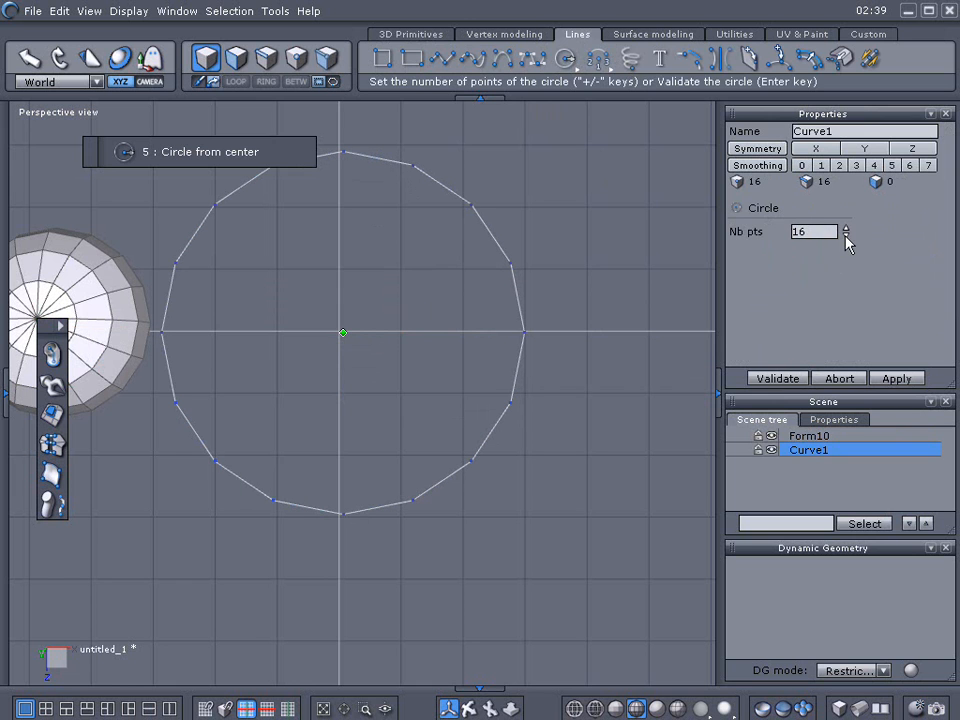
pyautogui.click(785, 378)
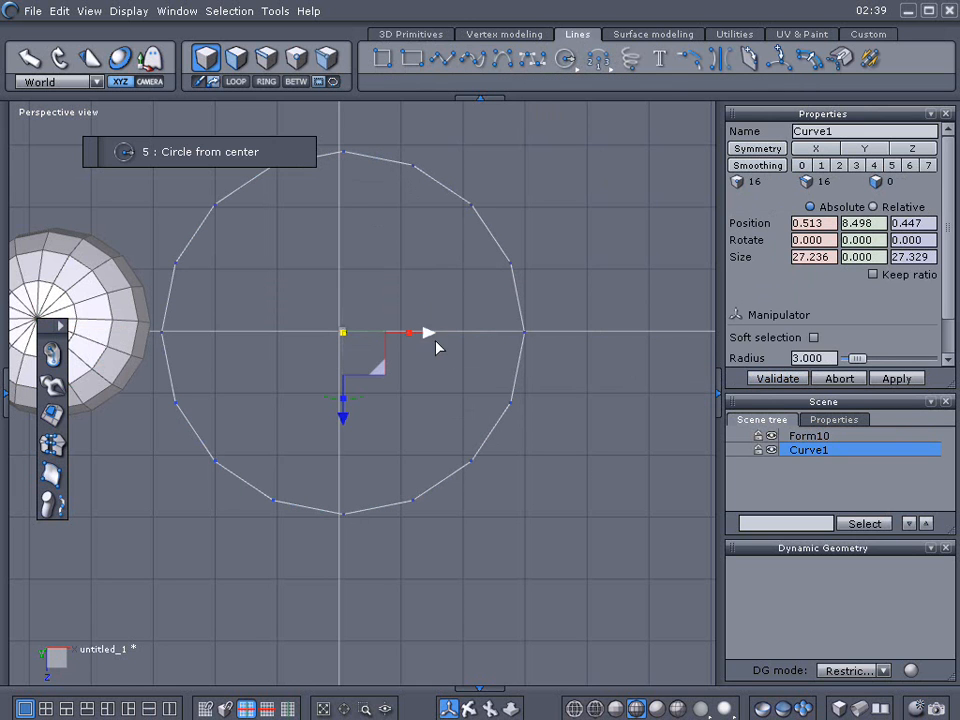
# Move the circle along X to about 9.6, and paste a copy of it rotated to -90 degrees about X
pyautogui.moveTo(446, 336); pyautogui.dragTo(555, 345)
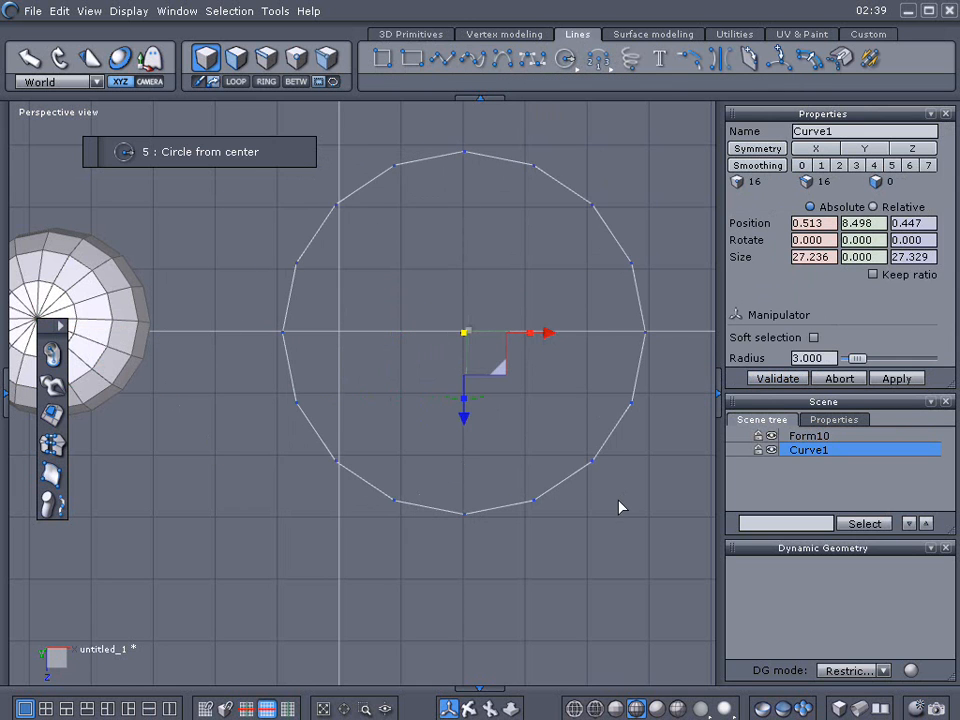
pyautogui.press('2')
pyautogui.moveTo(603, 376); pyautogui.dragTo(390, 430, button='middle')
pyautogui.hotkey('ctrl', 'c')
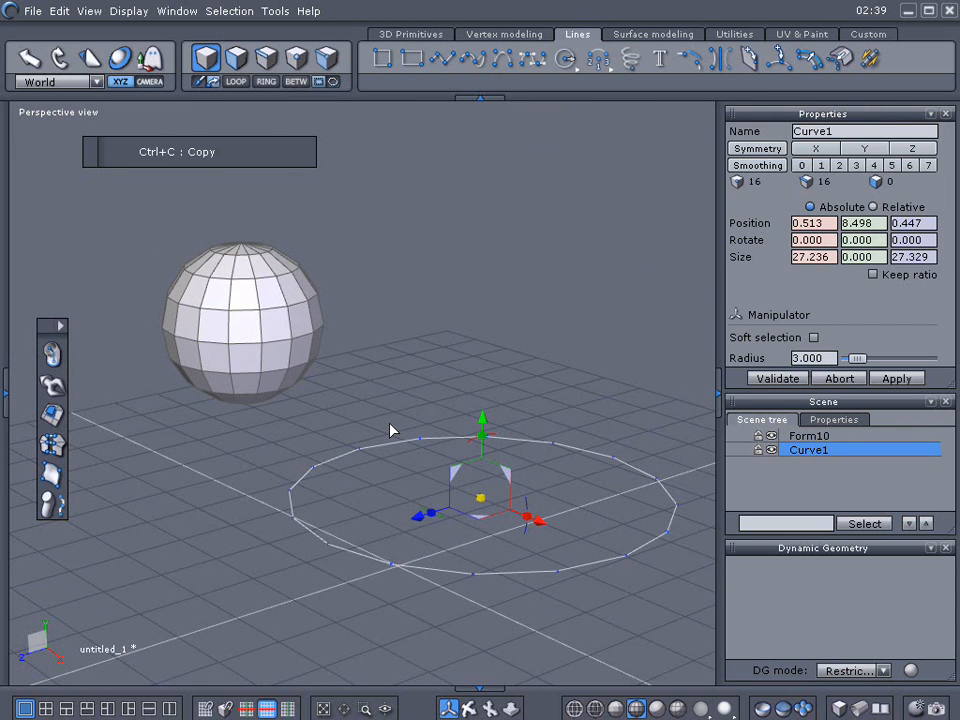
pyautogui.hotkey('ctrl', 'v')
pyautogui.moveTo(476, 450); pyautogui.dragTo(598, 441)
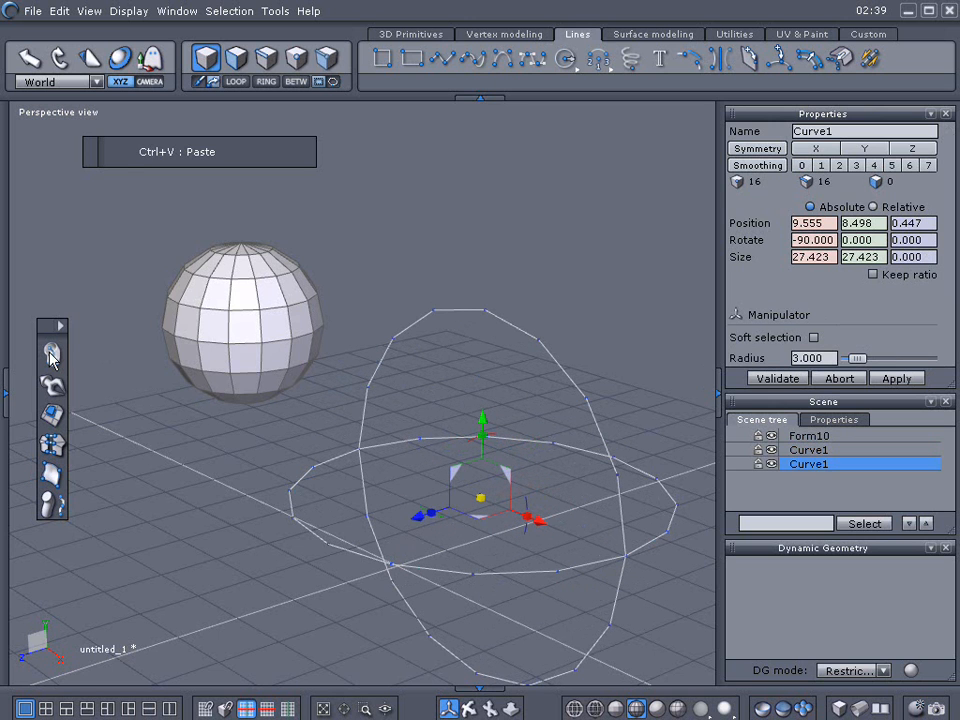
# Sweep between the upright circle and the horizontal circle to build a large sphere, validate it, and select the new form
pyautogui.click(52, 355)
pyautogui.click(292, 505)
pyautogui.moveTo(300, 507); pyautogui.dragTo(282, 447, button='right')
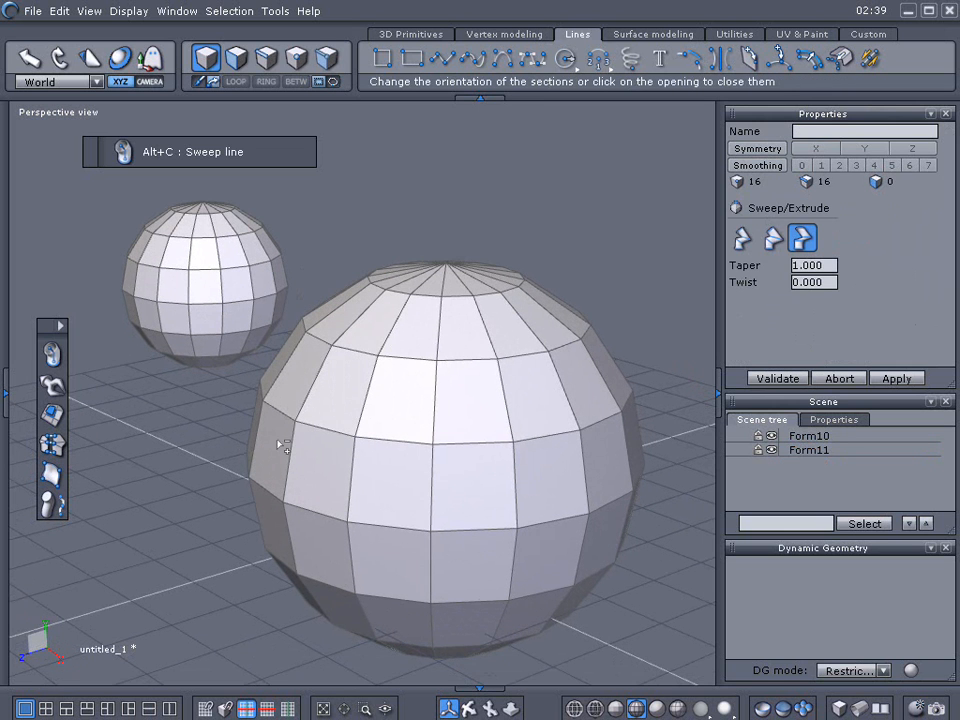
pyautogui.click(767, 378)
pyautogui.click(781, 450)
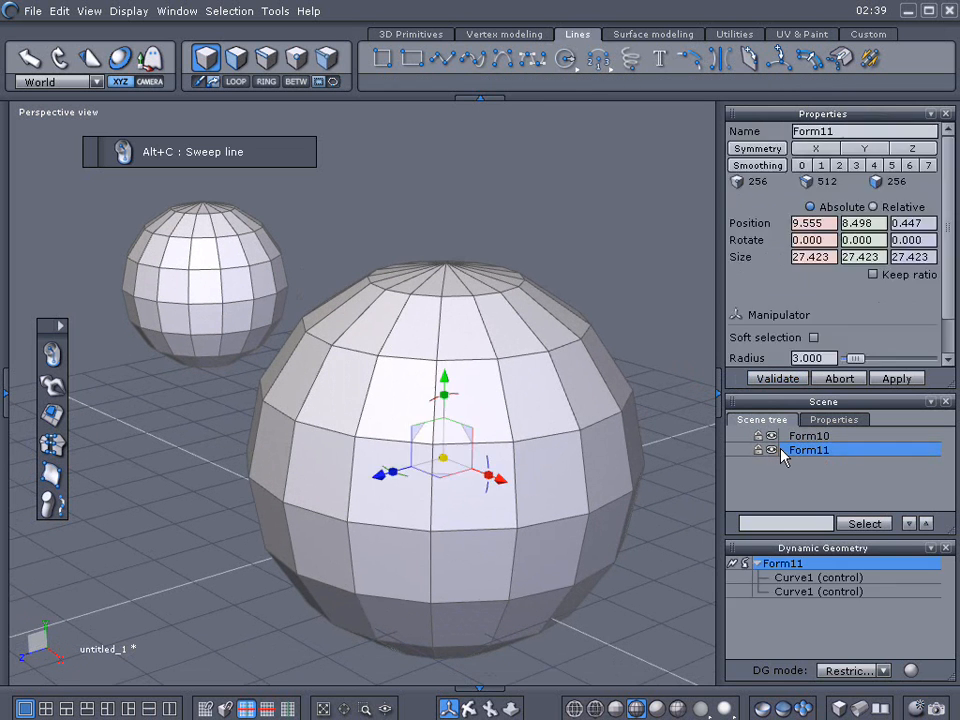
# Try the Stretch tool on the swept sphere by pulling its surface upward, and undo the deformation
pyautogui.moveTo(609, 388); pyautogui.dragTo(566, 356, button='middle')
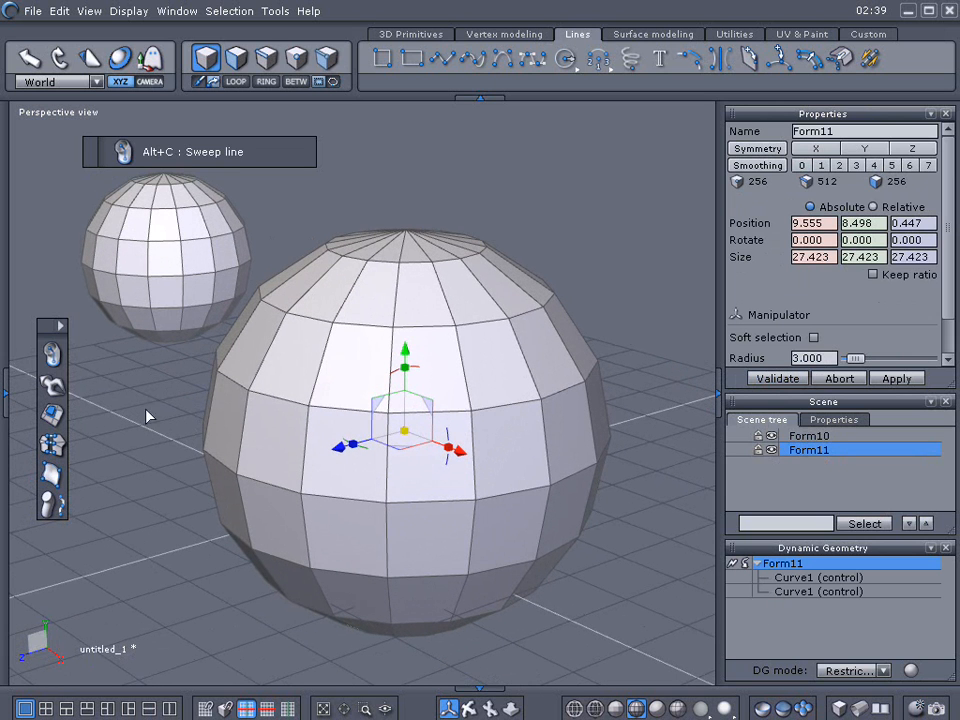
pyautogui.click(57, 392)
pyautogui.moveTo(542, 388); pyautogui.dragTo(492, 241)
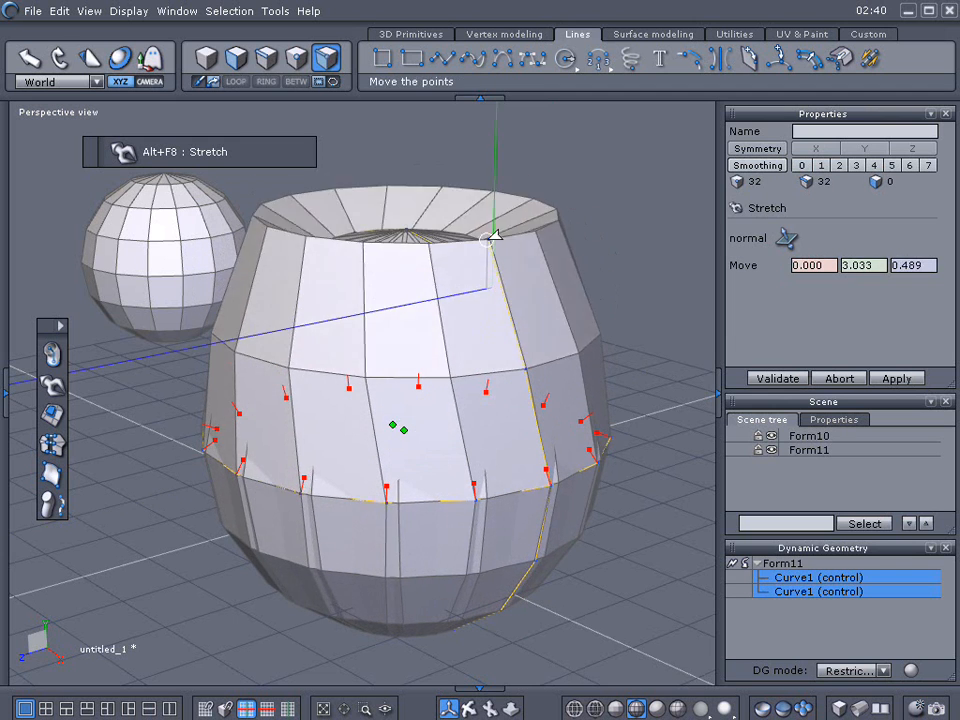
pyautogui.hotkey('ctrl', 'z')
pyautogui.hotkey('ctrl', 'z')
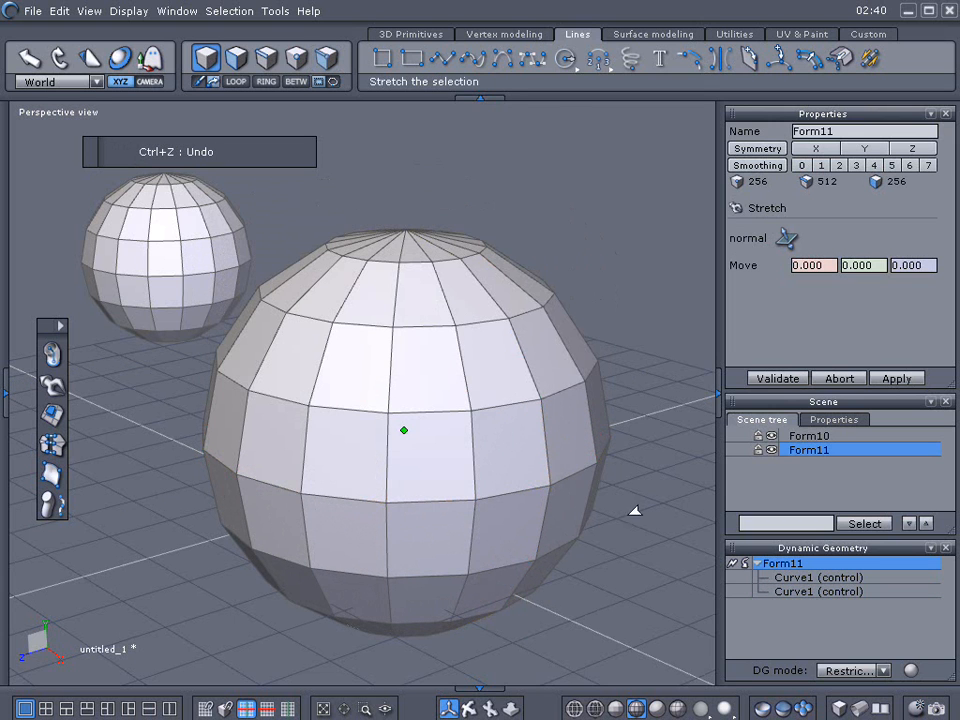
# Collapse the swept sphere's dynamic geometry to detach it from its control curves, and leave the Stretch tool
pyautogui.click(733, 564)
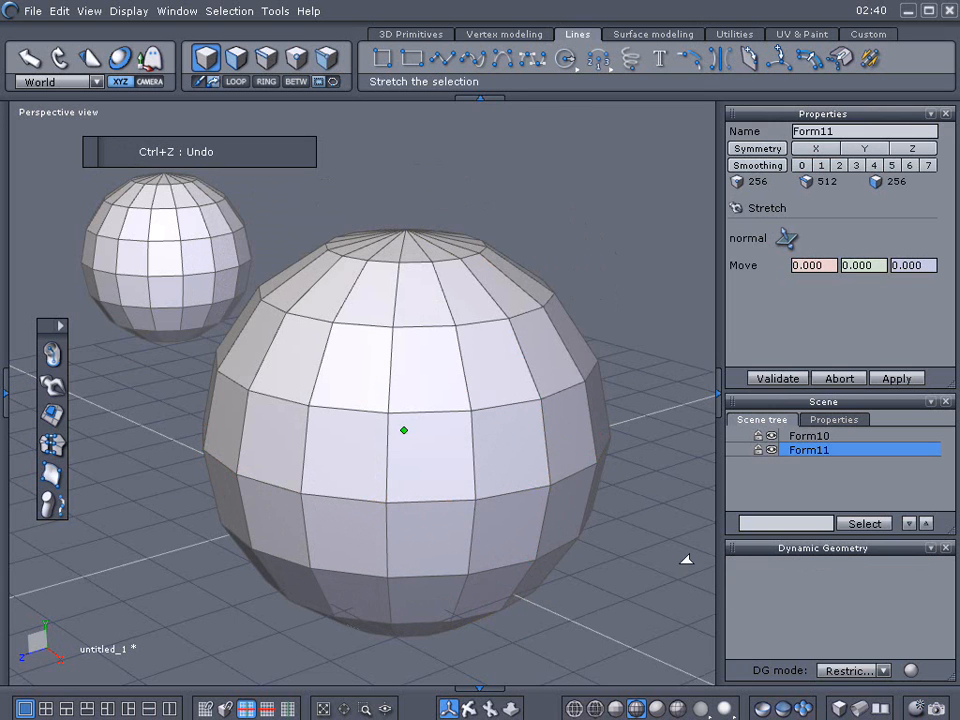
pyautogui.click(795, 379)
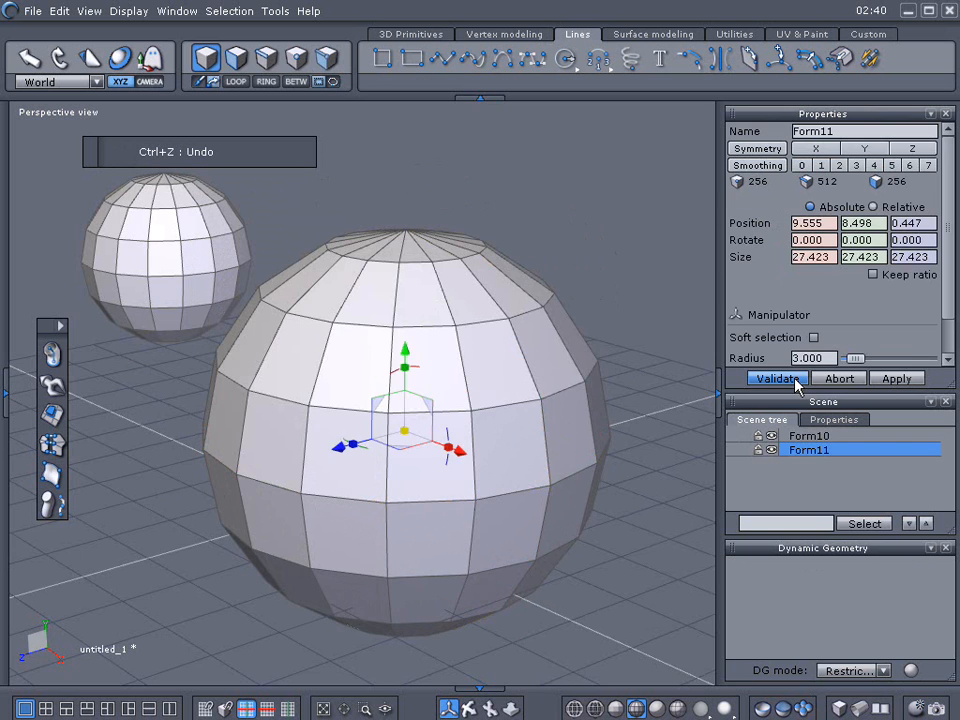
pyautogui.scroll(-4, 579, 497)
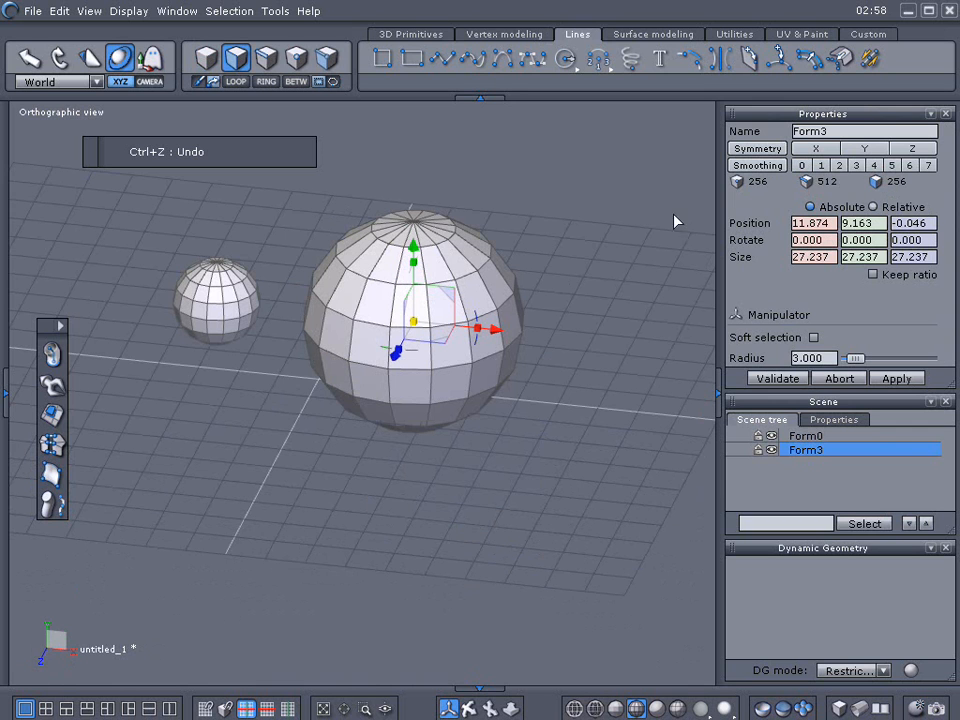
# Select the duplicate layer of faces on the large swept sphere, working down from its top cap in the front view, and delete it
pyautogui.click(228, 289)
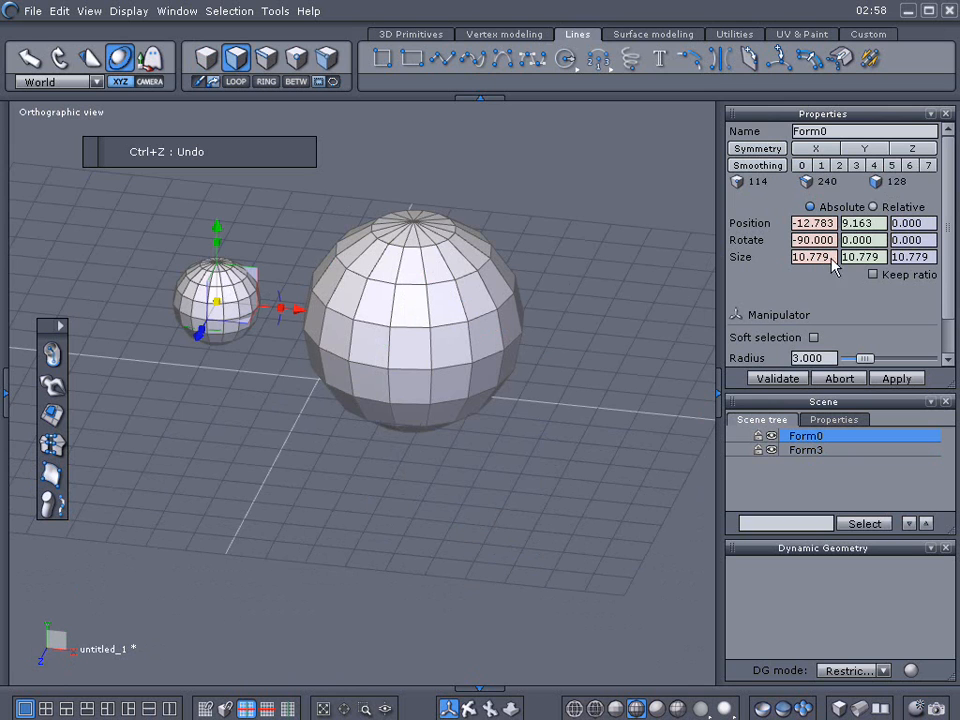
pyautogui.click(494, 286)
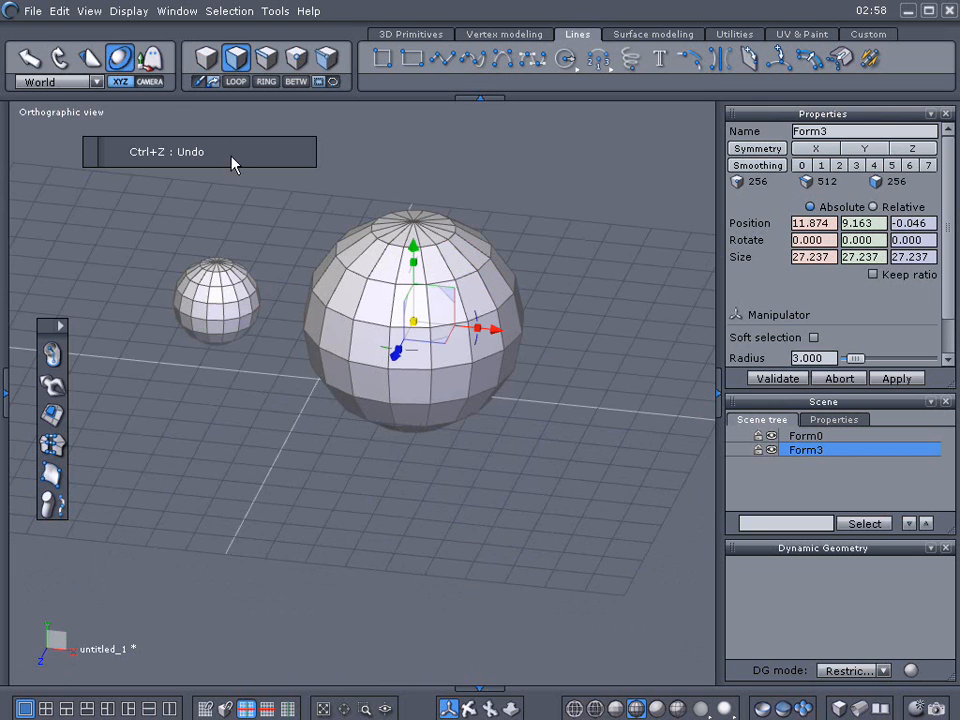
pyautogui.click(392, 228)
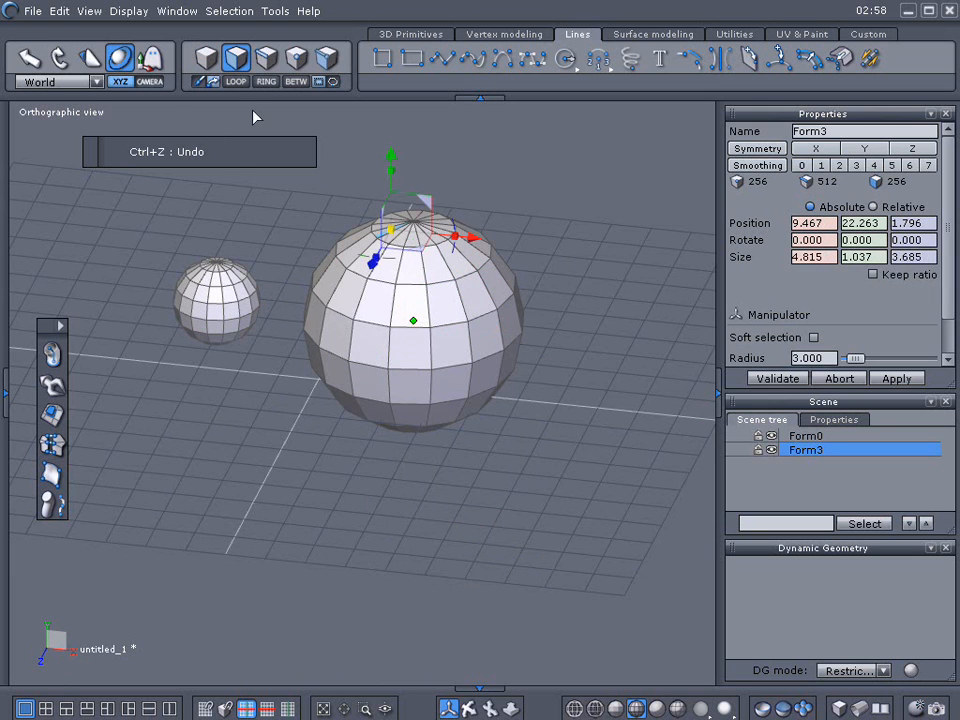
pyautogui.click(236, 81)
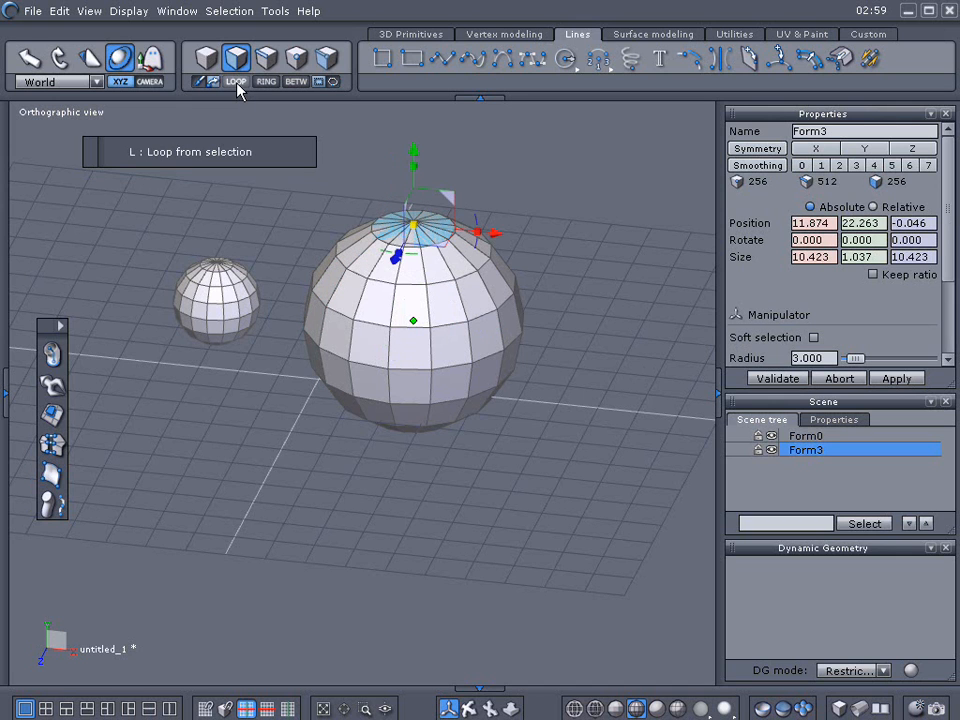
pyautogui.press('2')
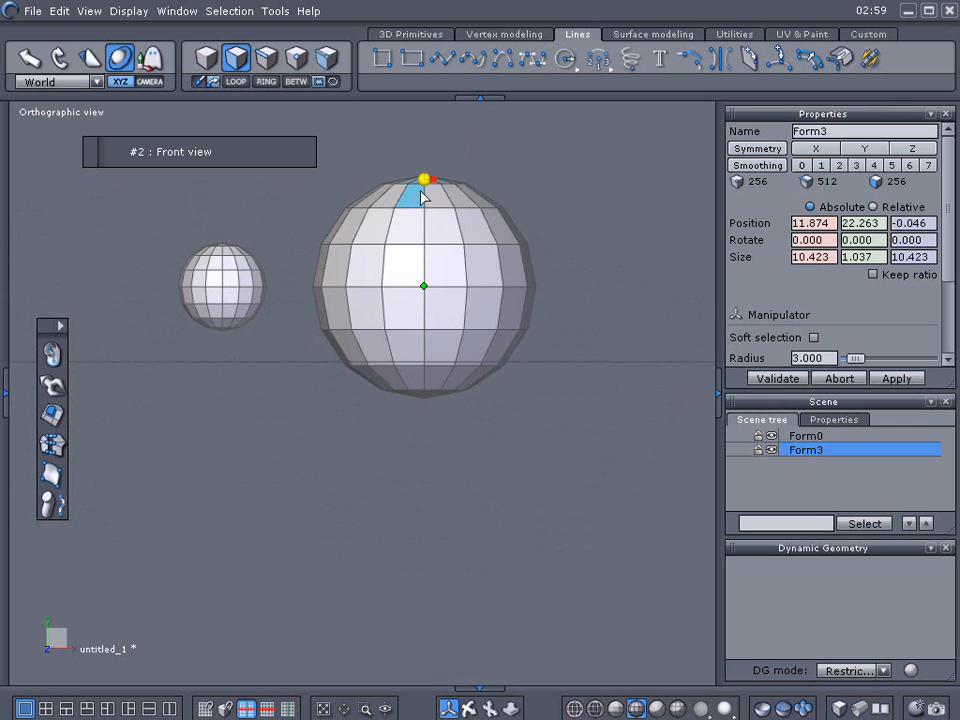
pyautogui.moveTo(421, 198); pyautogui.dragTo(422, 495)
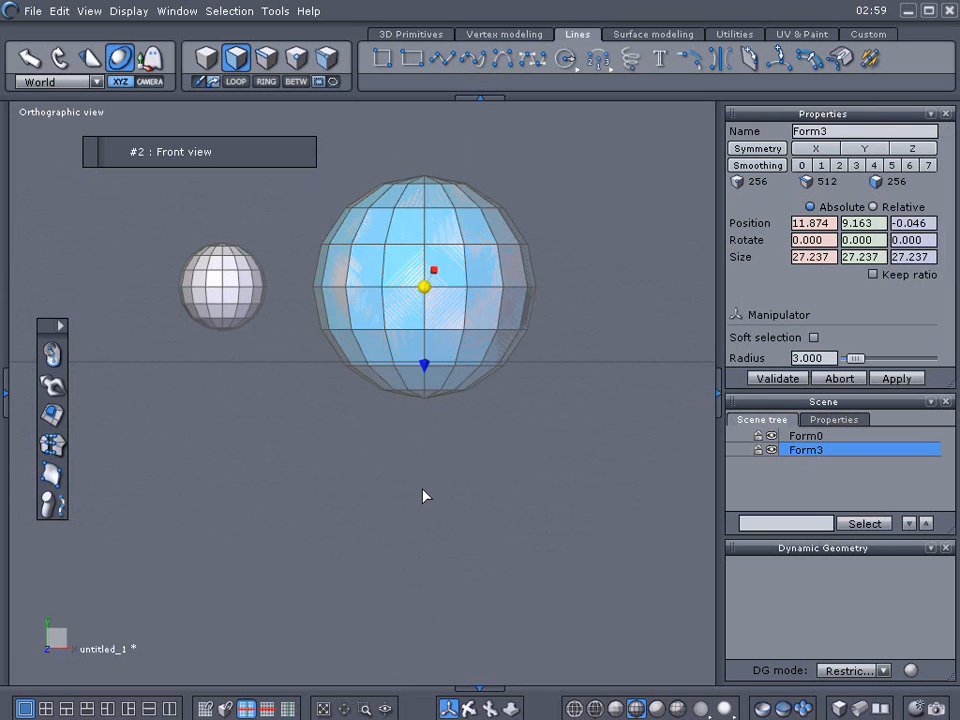
pyautogui.press('Delete')
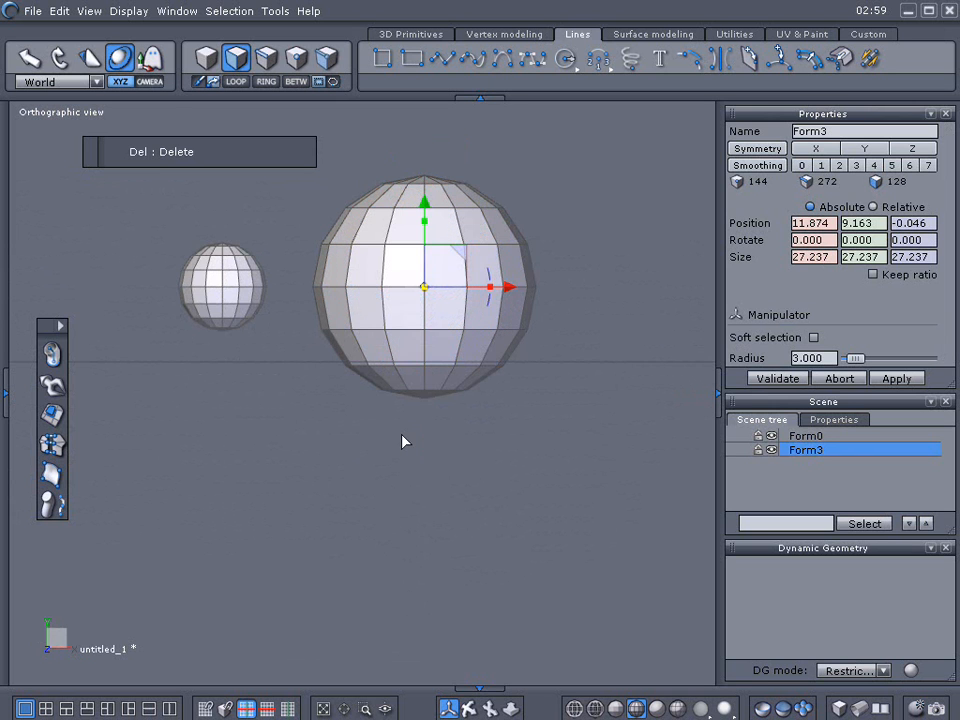
# Compare the point, edge and face counts of the small sphere primitive with those of the swept sphere
pyautogui.moveTo(618, 225); pyautogui.dragTo(579, 339, button='middle')
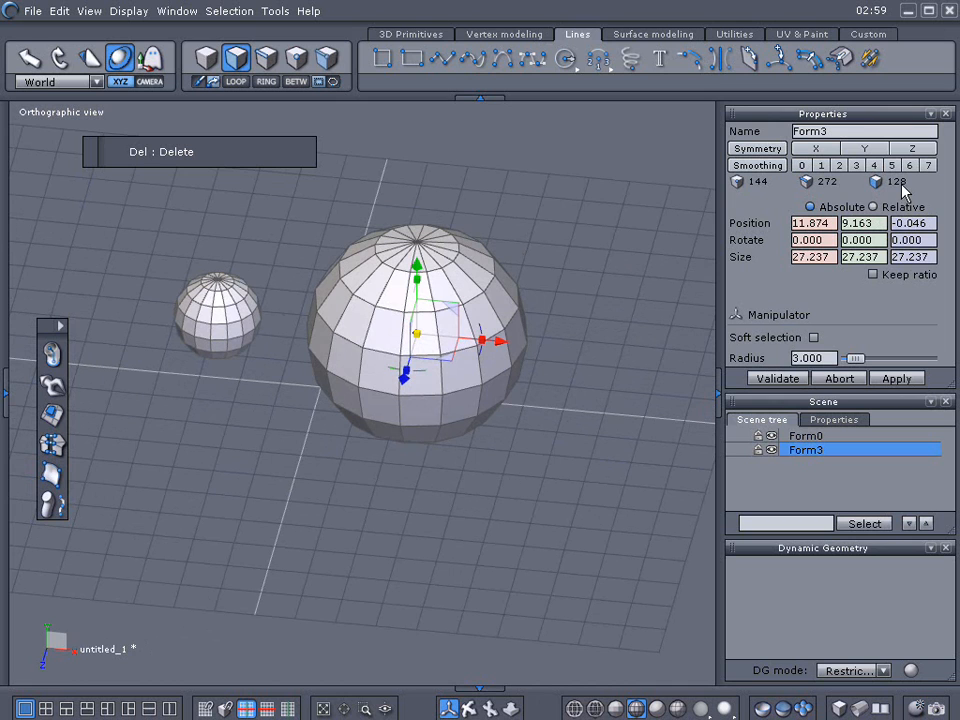
pyautogui.click(250, 318)
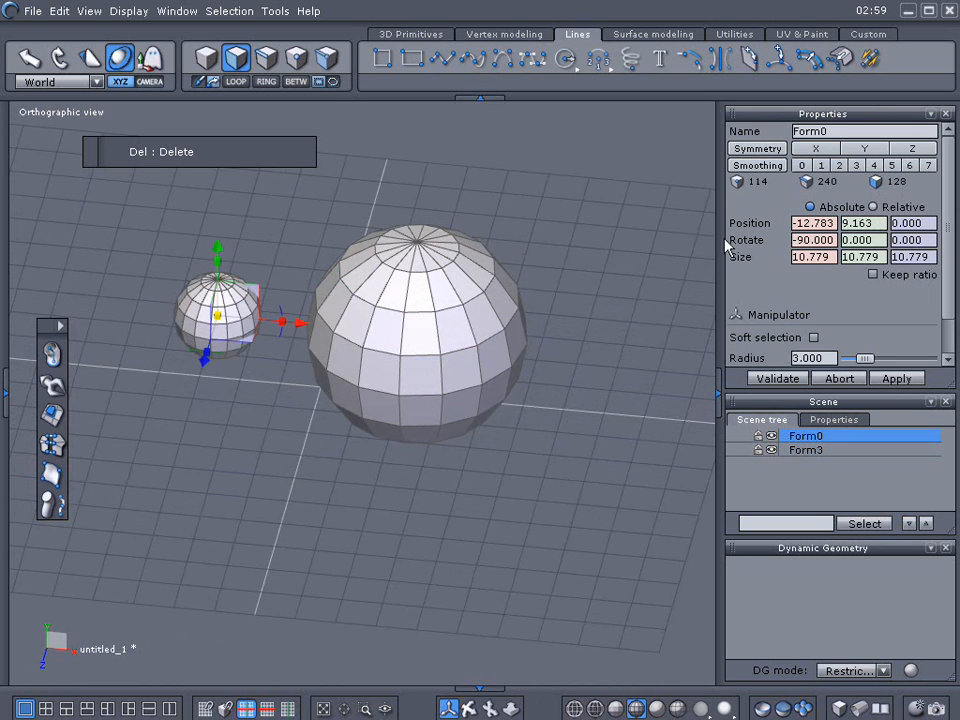
pyautogui.click(433, 334)
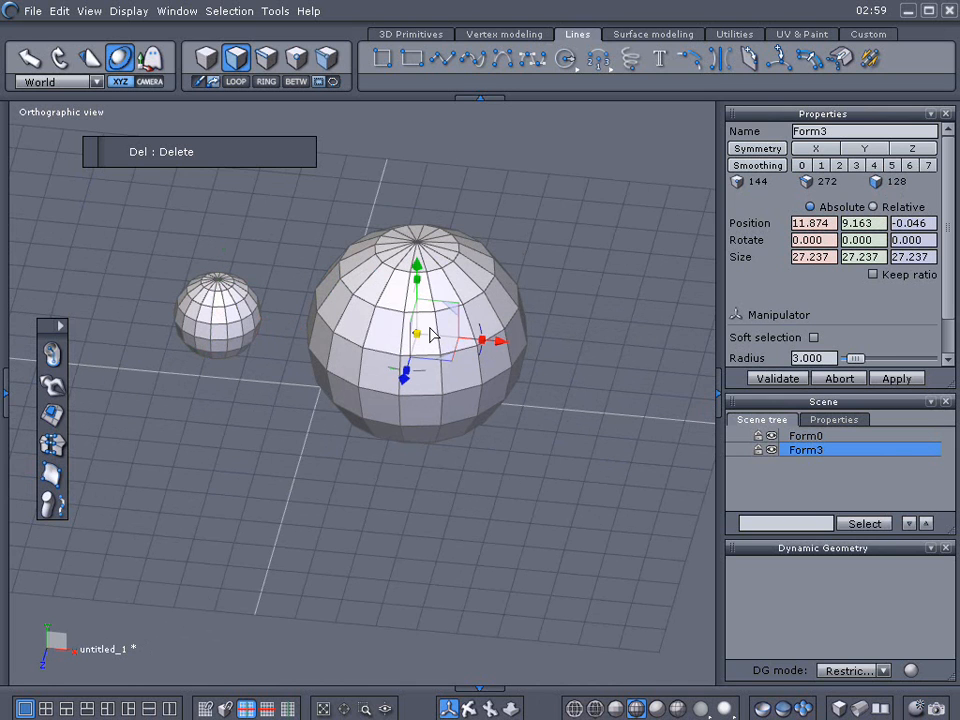
pyautogui.click(228, 316)
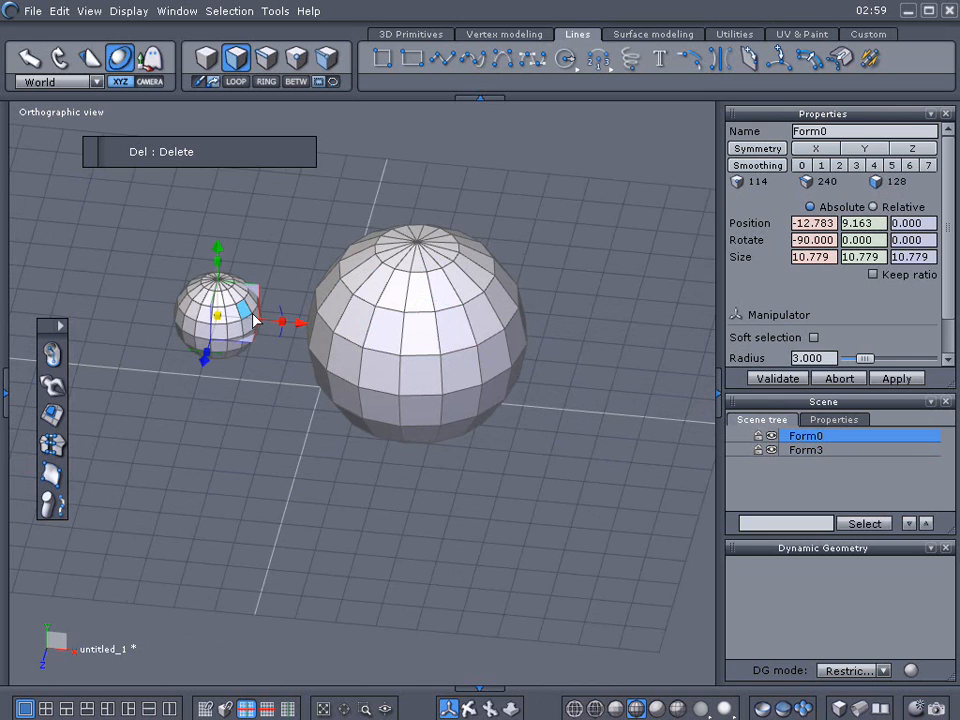
pyautogui.click(413, 350)
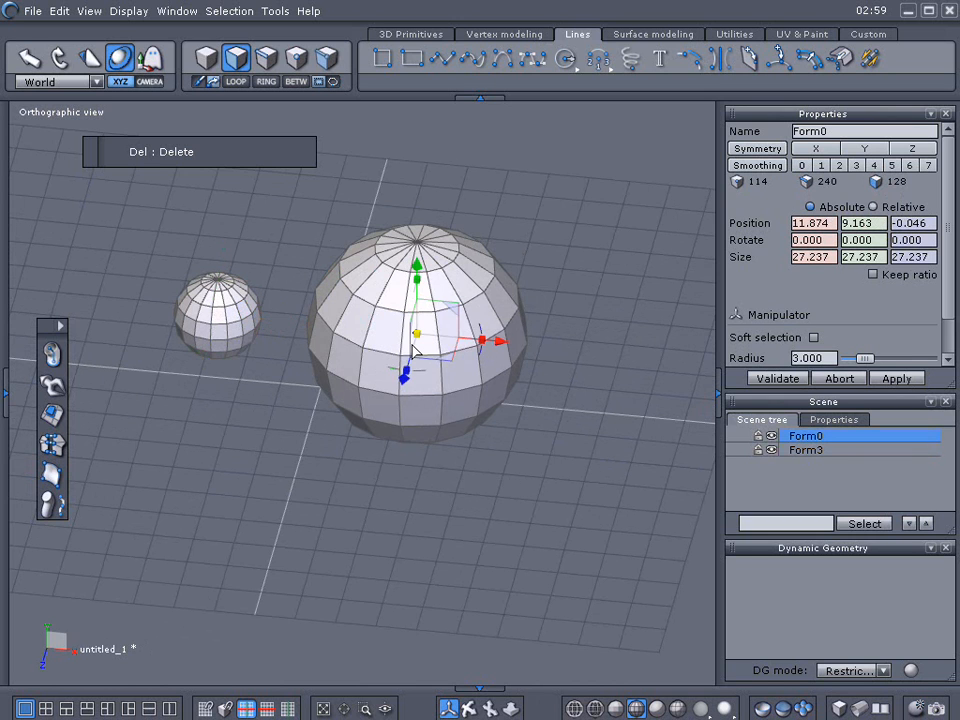
# Average weld the swept sphere's points at a distance of 0.010, and recheck its counts against the small sphere primitive
pyautogui.moveTo(519, 321); pyautogui.dragTo(323, 317, button='middle')
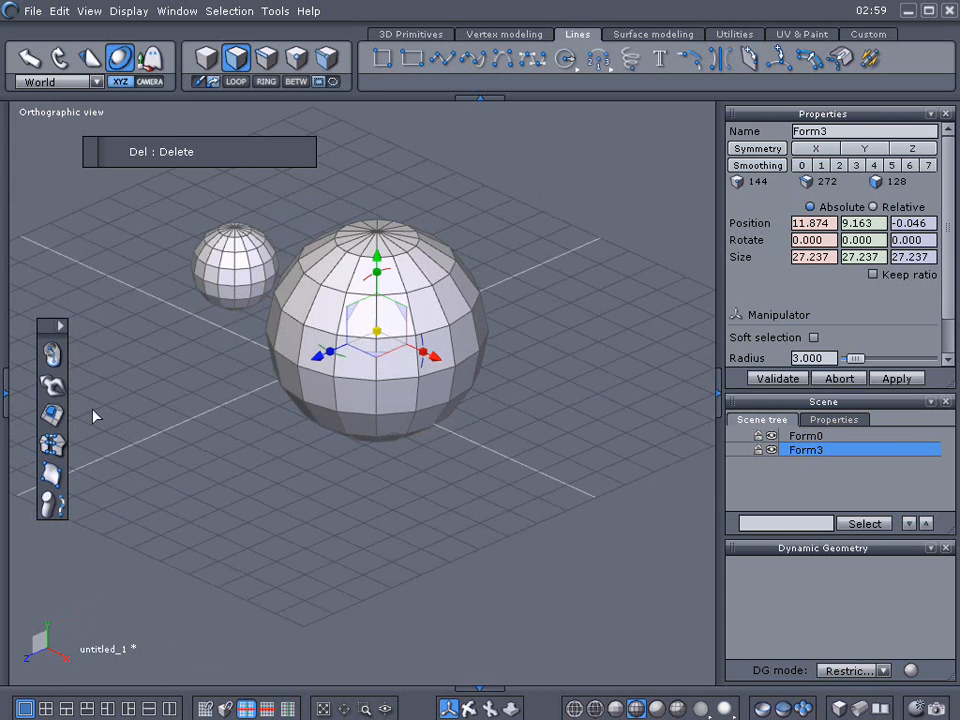
pyautogui.click(56, 447)
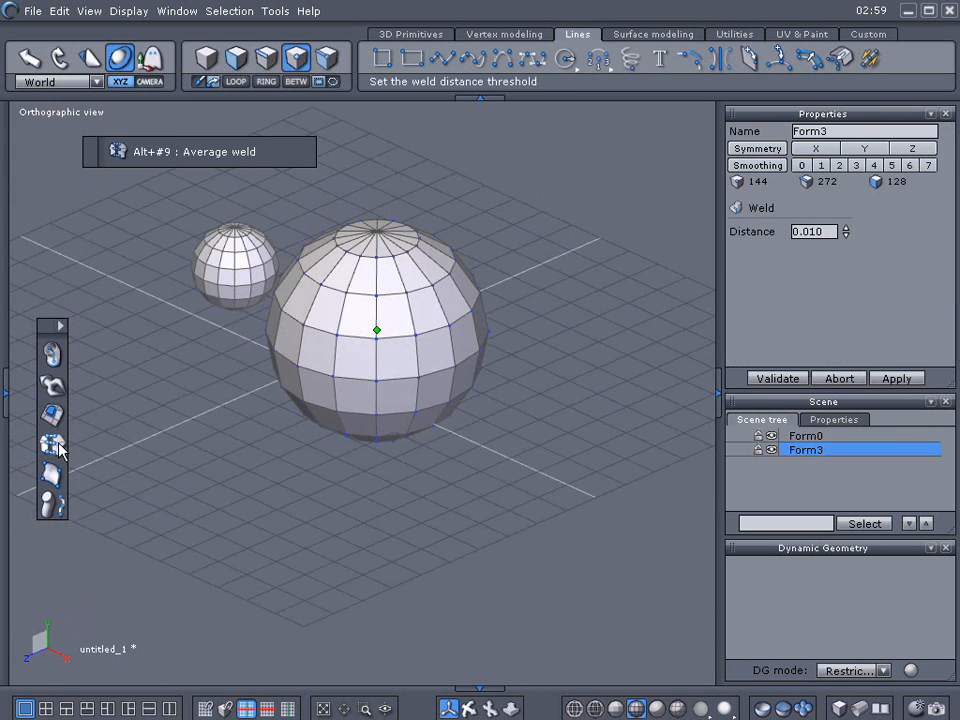
pyautogui.click(758, 380)
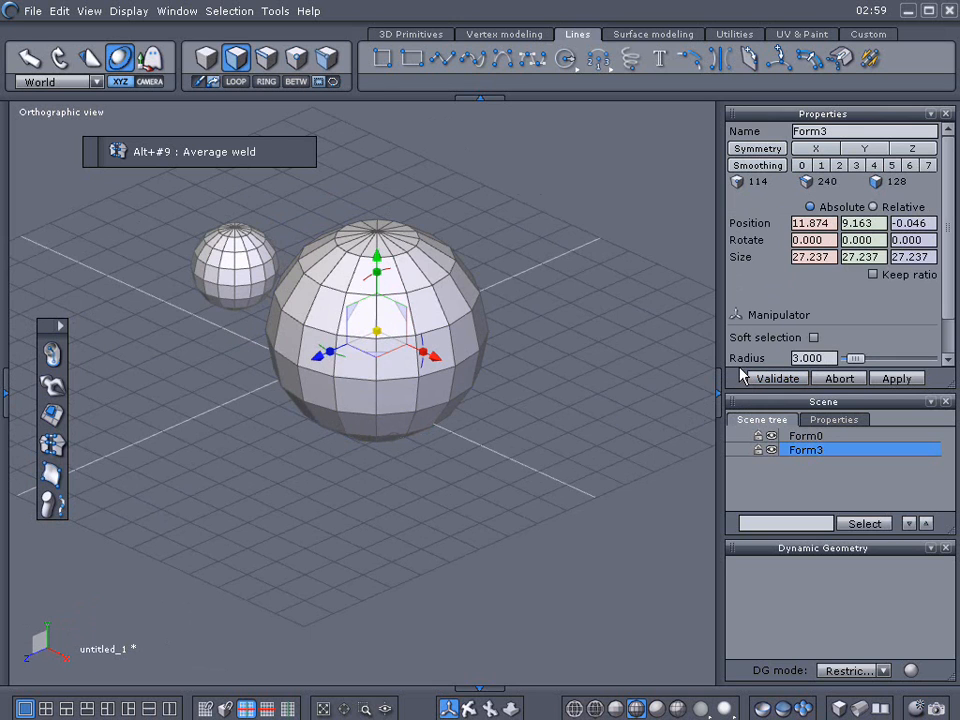
pyautogui.click(198, 290)
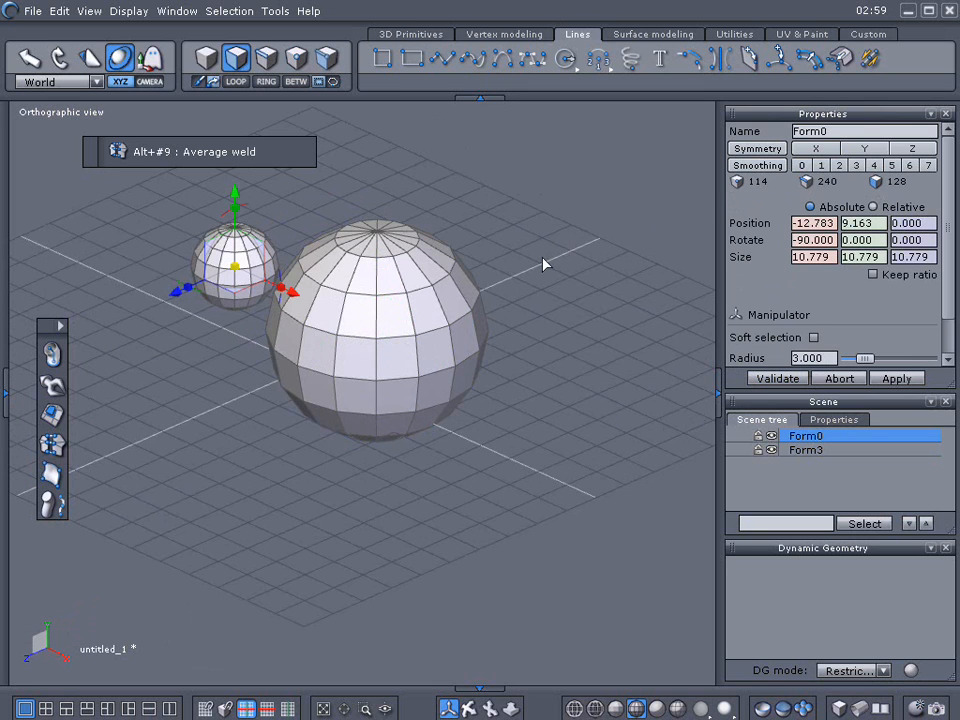
pyautogui.click(358, 324)
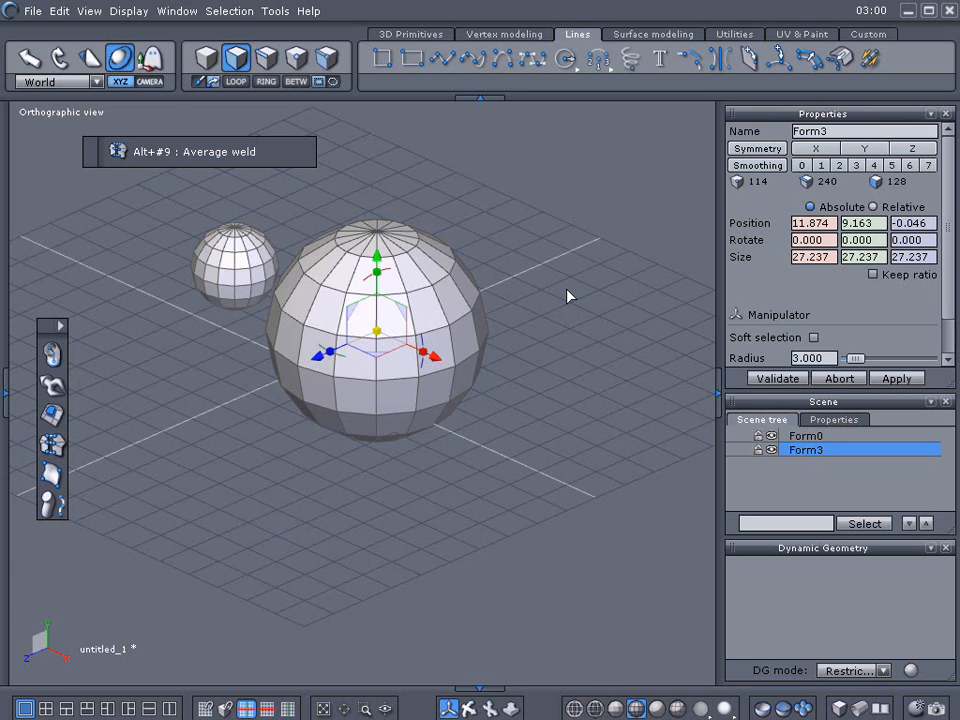
# Start a new scene and draw a square curve about 9.47 units wide in the front view
pyautogui.hotkey('ctrl', 'n')
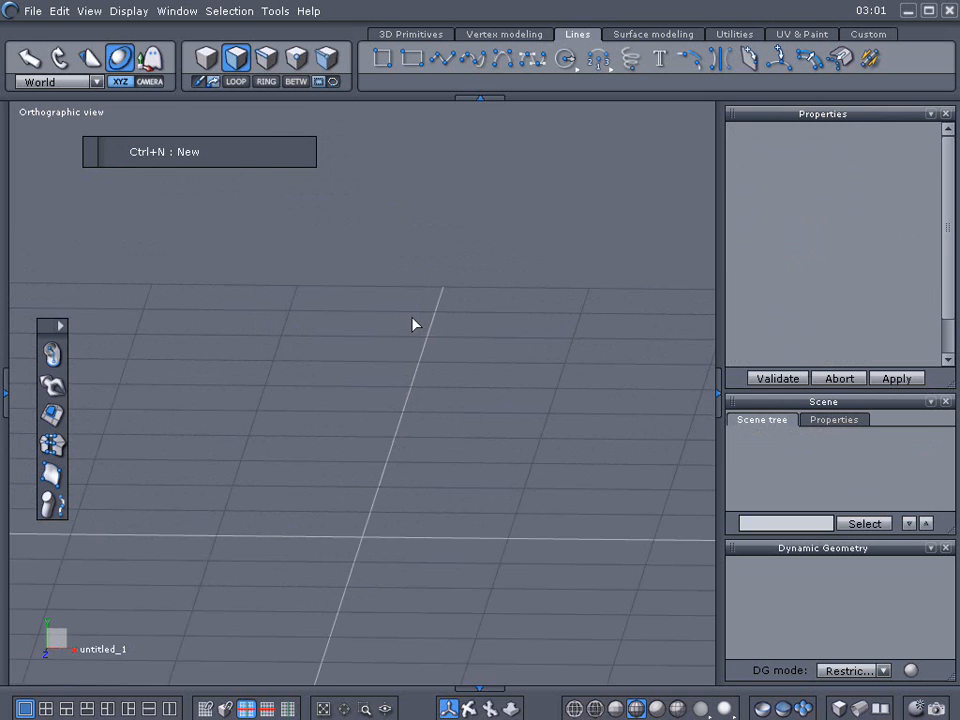
pyautogui.click(406, 35)
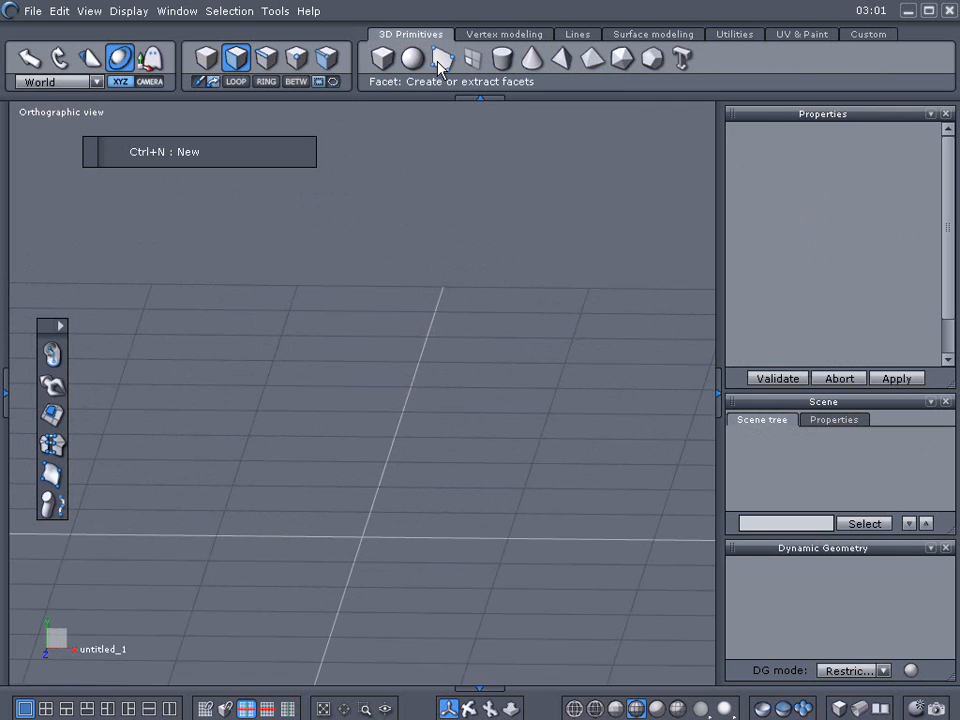
pyautogui.click(579, 34)
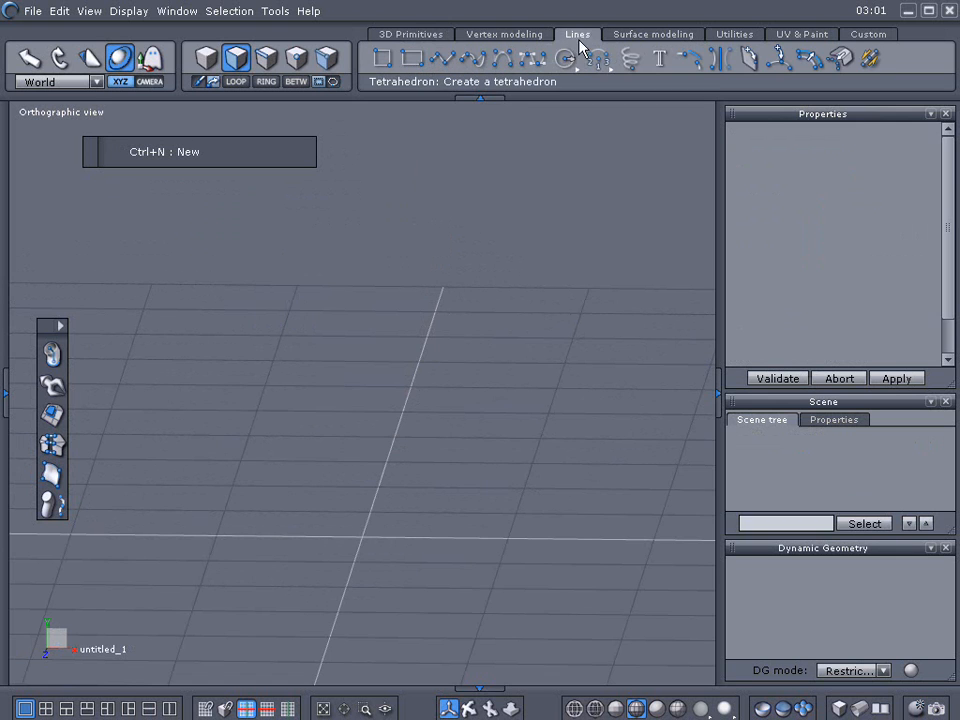
pyautogui.click(383, 60)
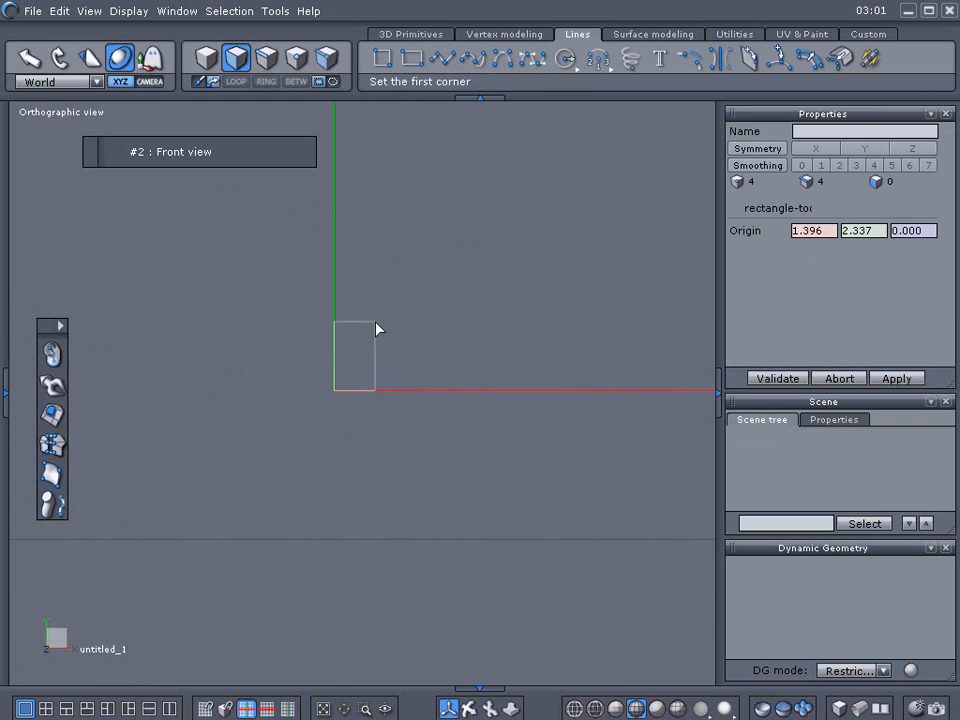
pyautogui.click(358, 443)
pyautogui.click(620, 170)
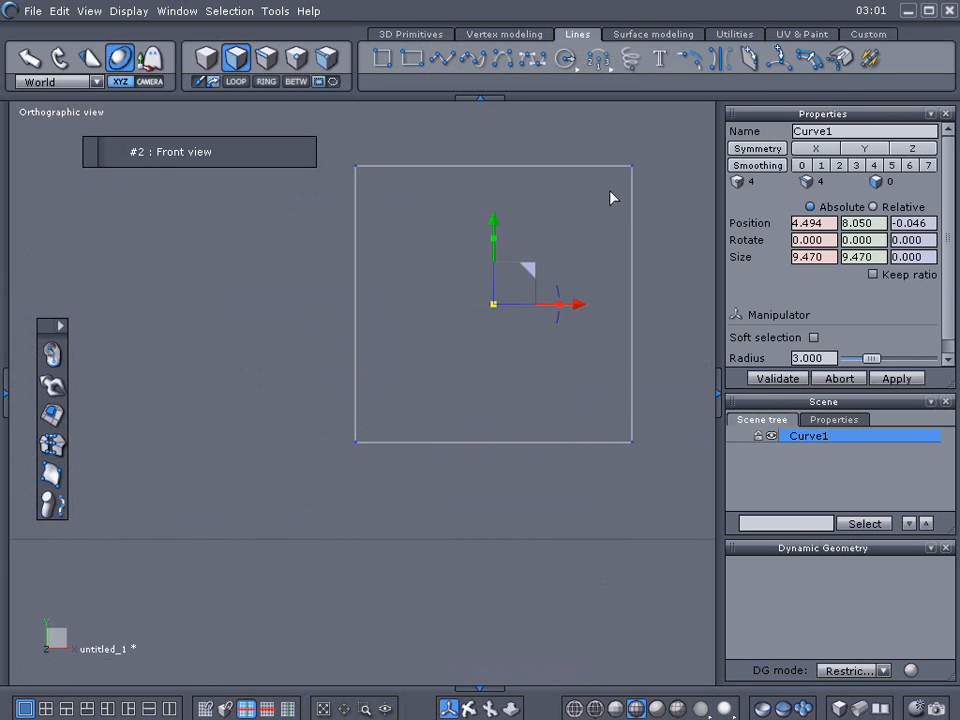
# Fill the square curve with a Coons surface and collapse its dynamic geometry
pyautogui.press('F1')
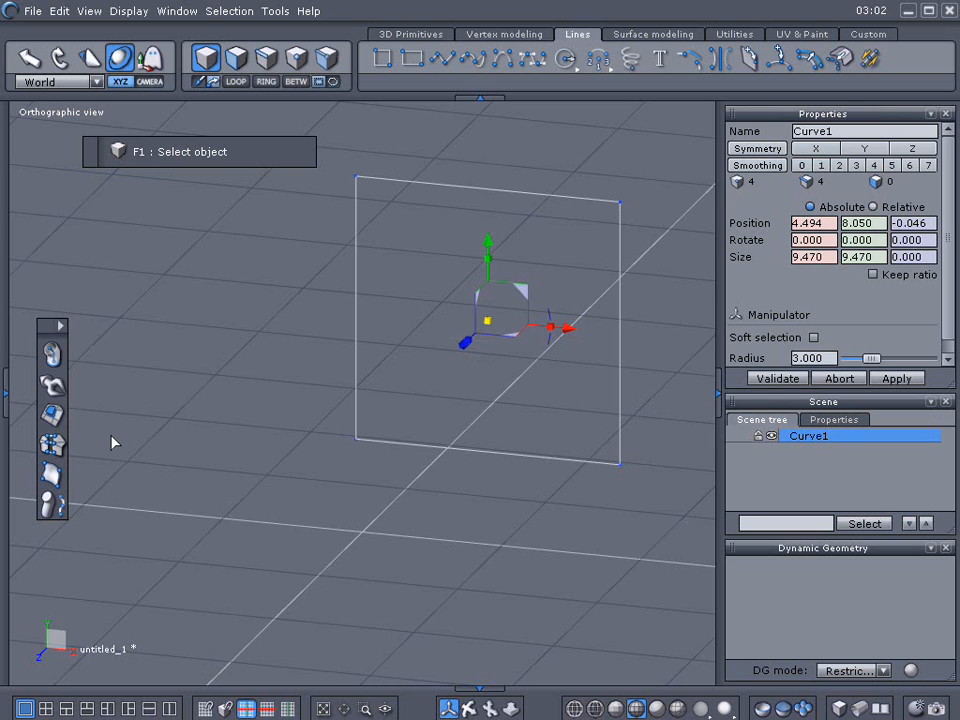
pyautogui.click(55, 478)
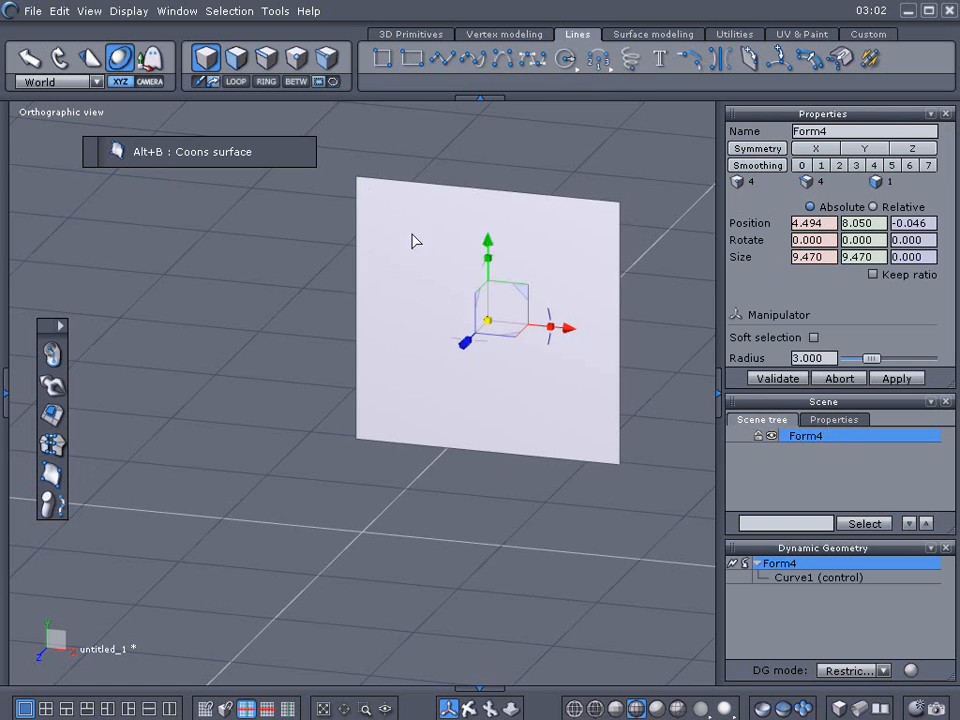
pyautogui.click(734, 564)
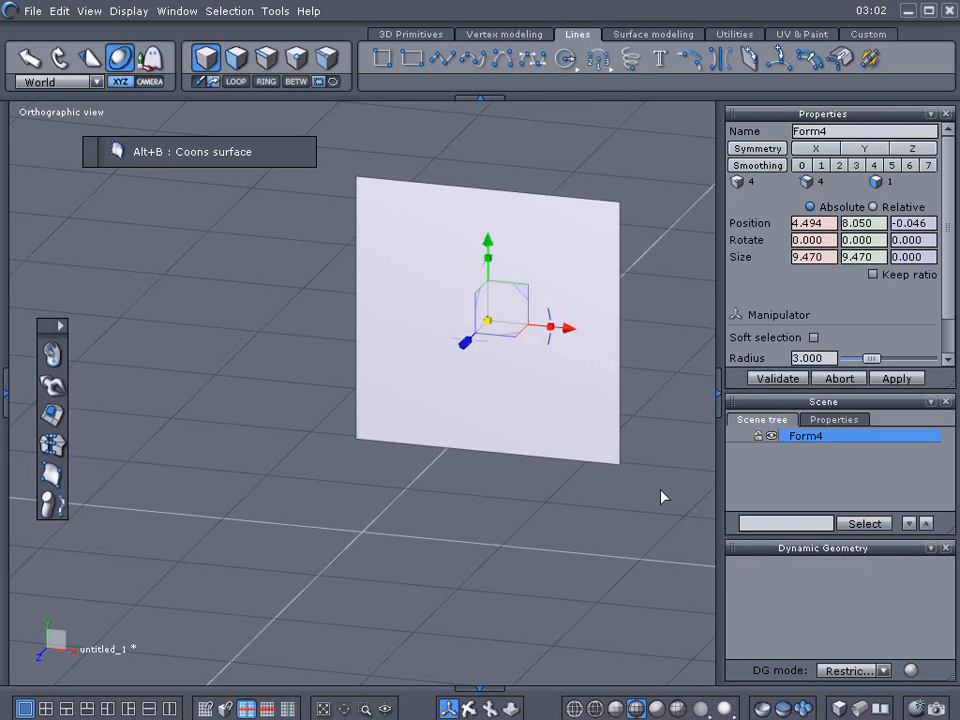
# Move the square surface along X to about -0.99, and place a grid primitive about 6.3 units wide beside it
pyautogui.moveTo(598, 420); pyautogui.dragTo(495, 458, button='middle')
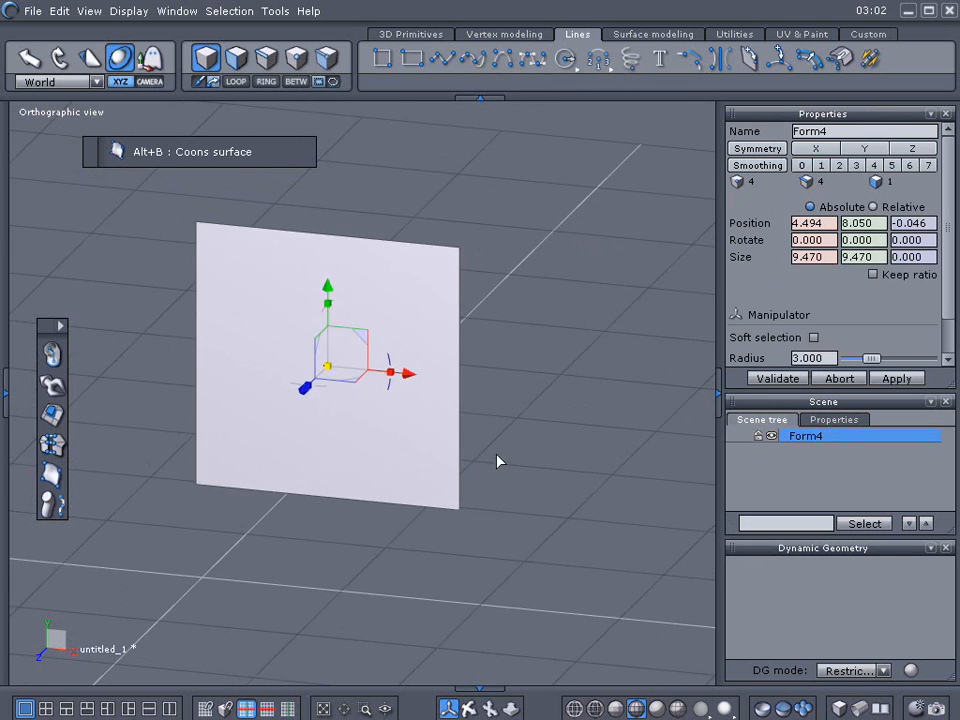
pyautogui.click(424, 35)
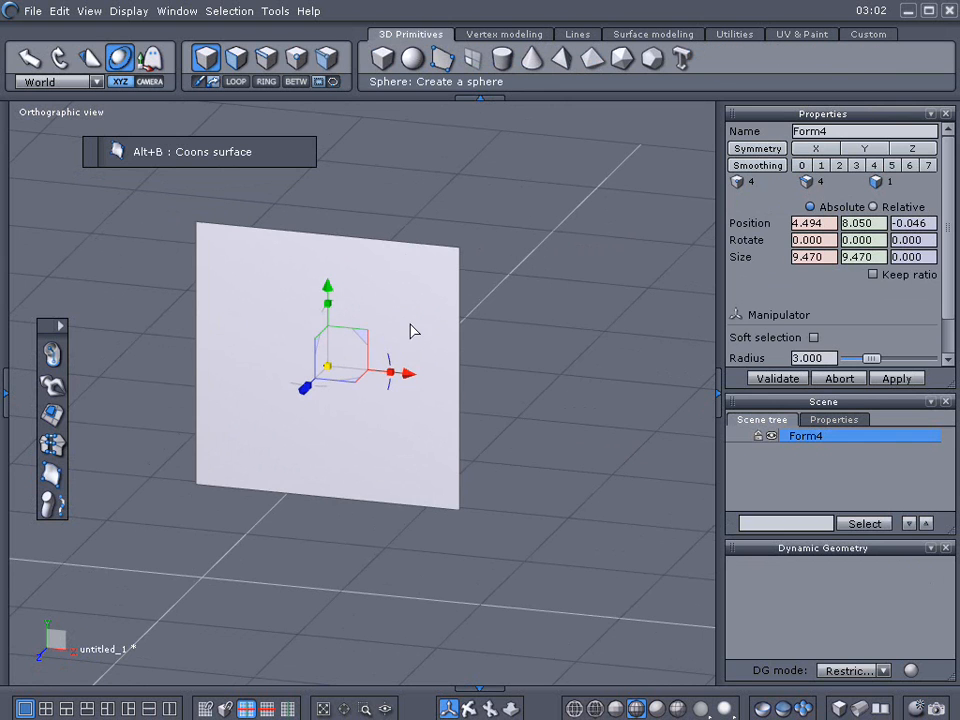
pyautogui.moveTo(414, 386); pyautogui.dragTo(255, 352)
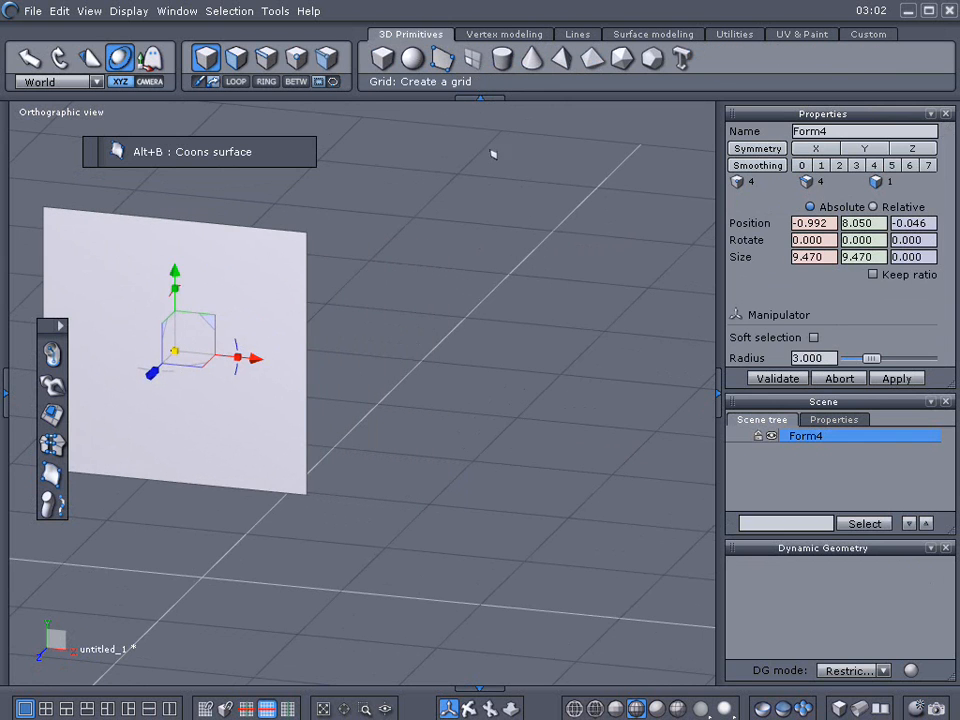
pyautogui.click(499, 285)
pyautogui.moveTo(497, 279); pyautogui.dragTo(515, 260, button='middle')
# Apply smoothing level 3 to the square surface and collapse its dynamic geometry to subdivide it into real facets
pyautogui.click(287, 301)
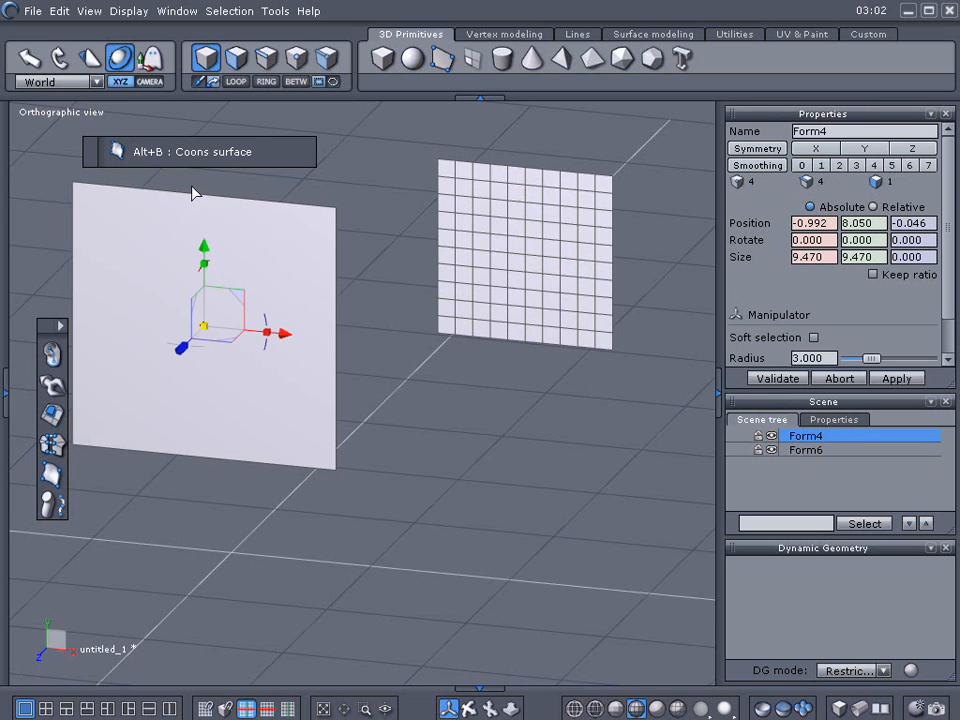
pyautogui.click(857, 165)
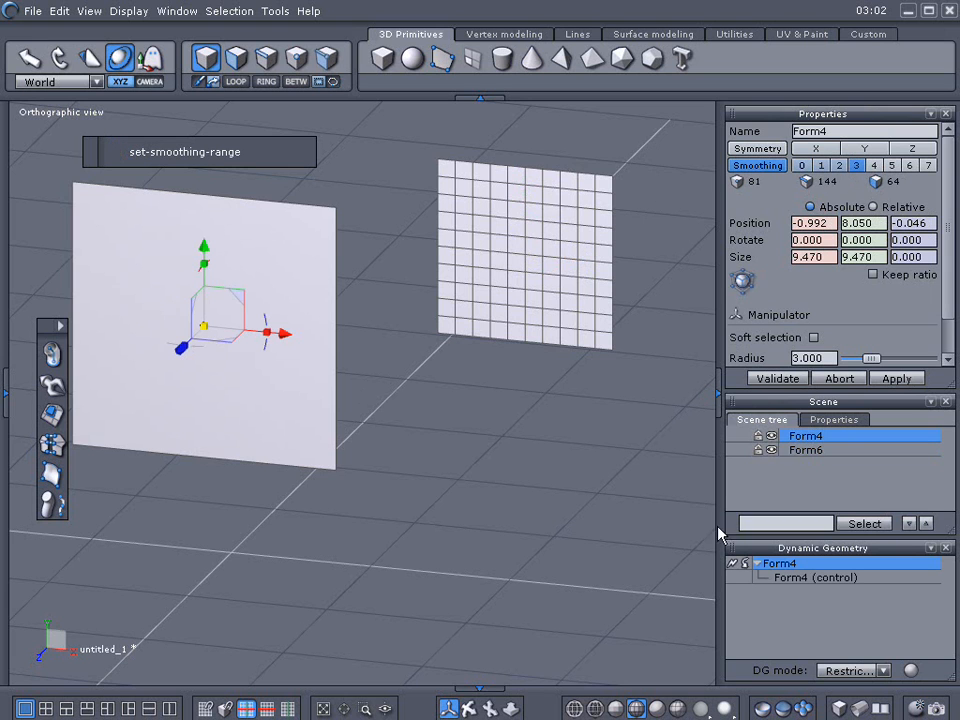
pyautogui.click(736, 565)
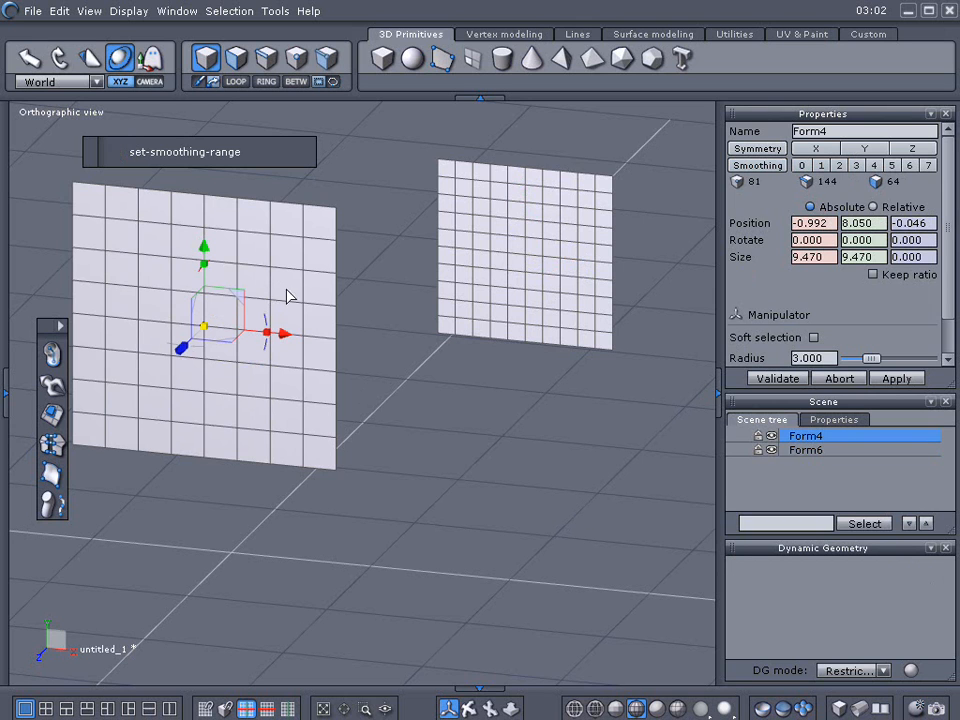
# Select the grid primitive to compare it with the subdivided square, and delete it
pyautogui.click(511, 272)
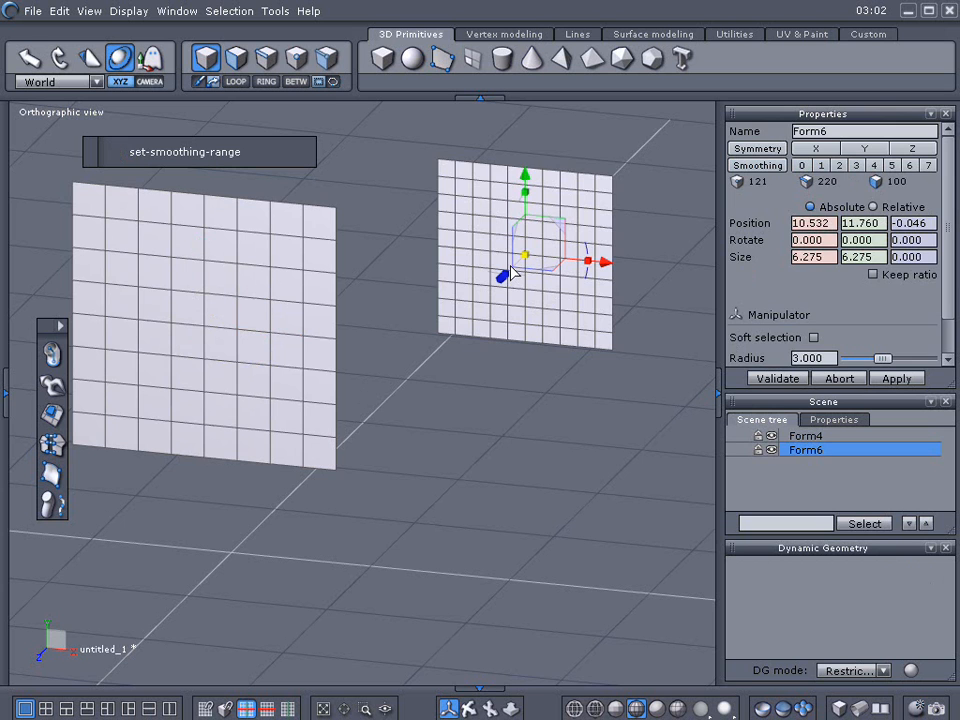
pyautogui.press('Delete')
pyautogui.moveTo(511, 272); pyautogui.dragTo(447, 283, button='middle')
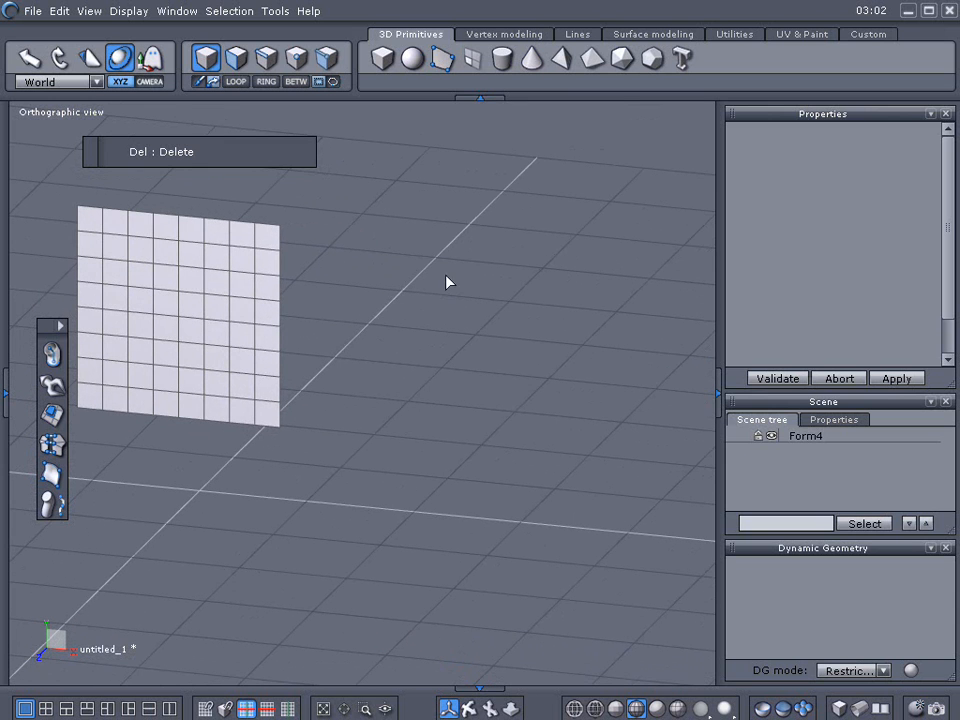
# Create a cylinder primitive about 3.5 wide and 10.1 high beside the square, with 8 points per section and 8 sections
pyautogui.click(503, 60)
pyautogui.click(451, 445)
pyautogui.click(489, 446)
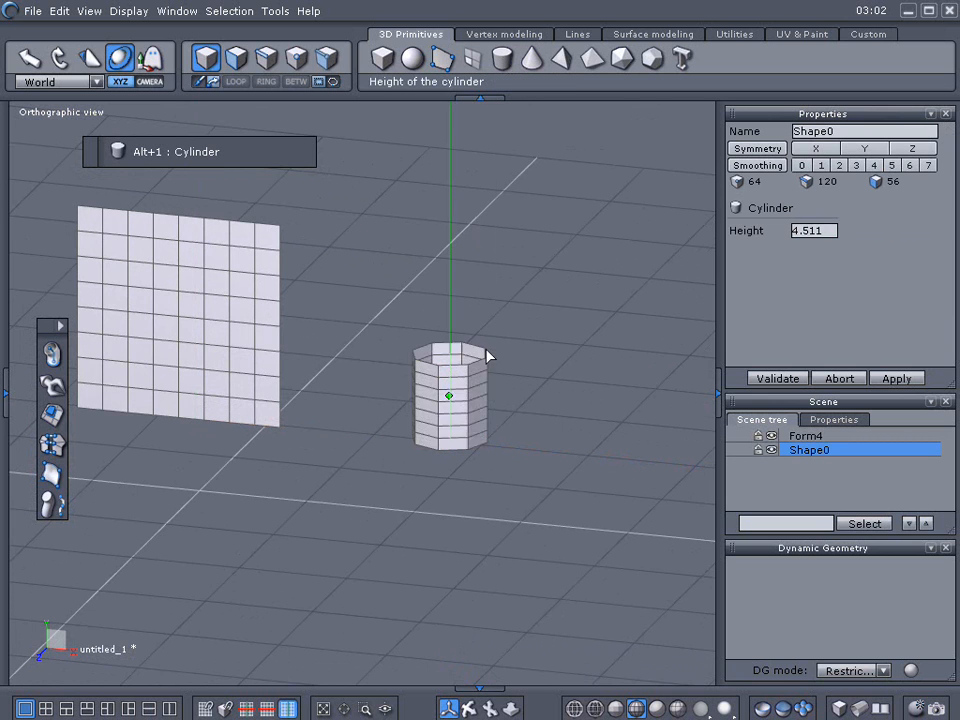
pyautogui.click(506, 236)
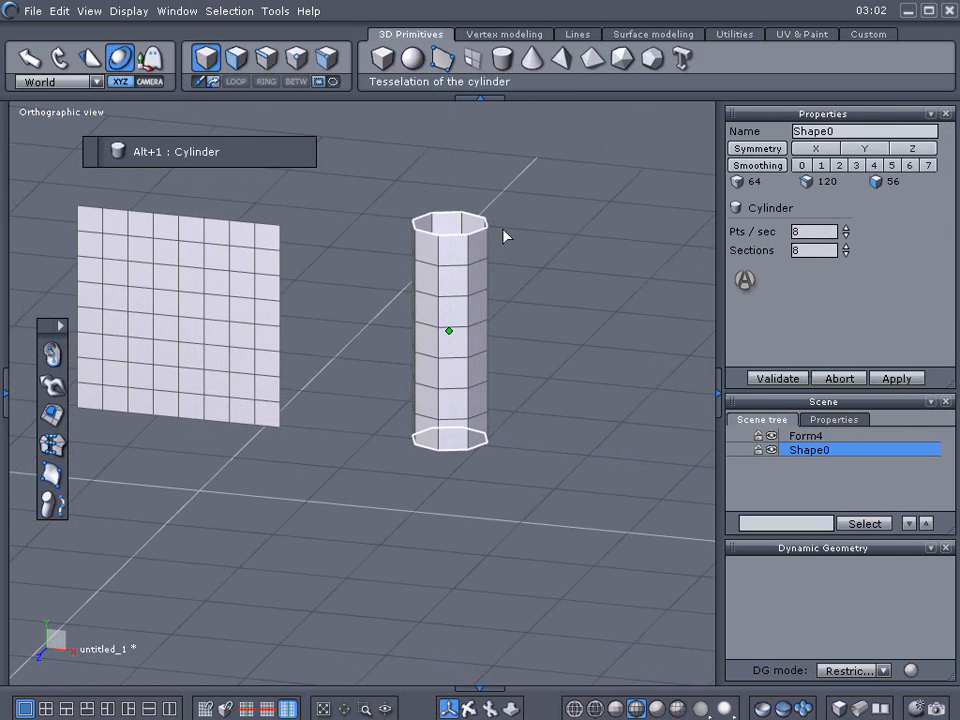
pyautogui.click(766, 379)
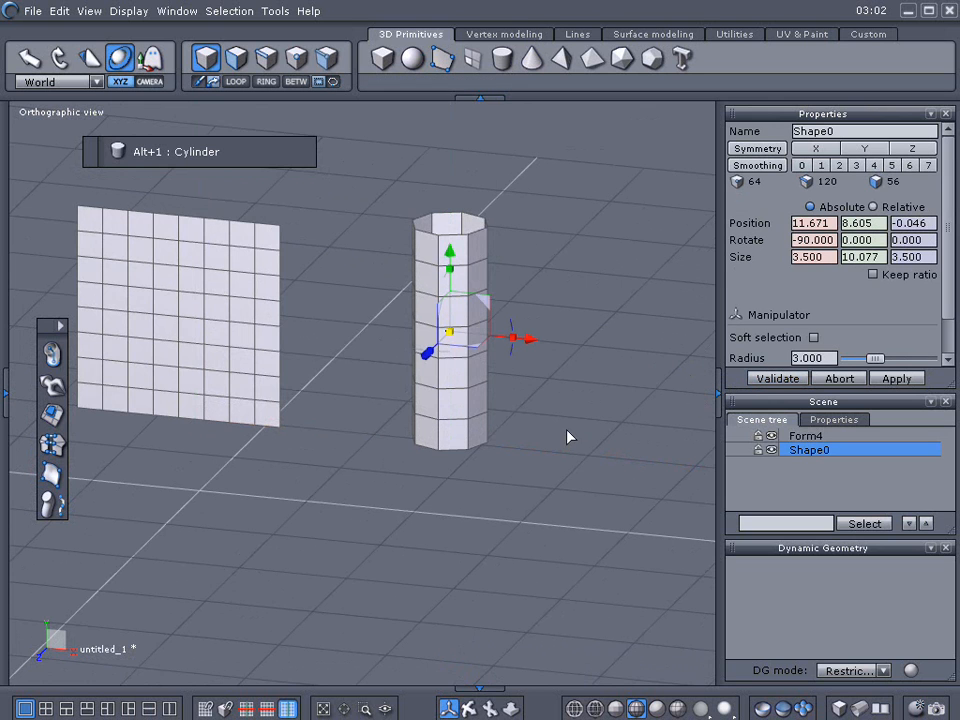
# In the top view, move the cylinder away from the square to about X 22.9, Z -17.4
pyautogui.press('2')
pyautogui.press('5')
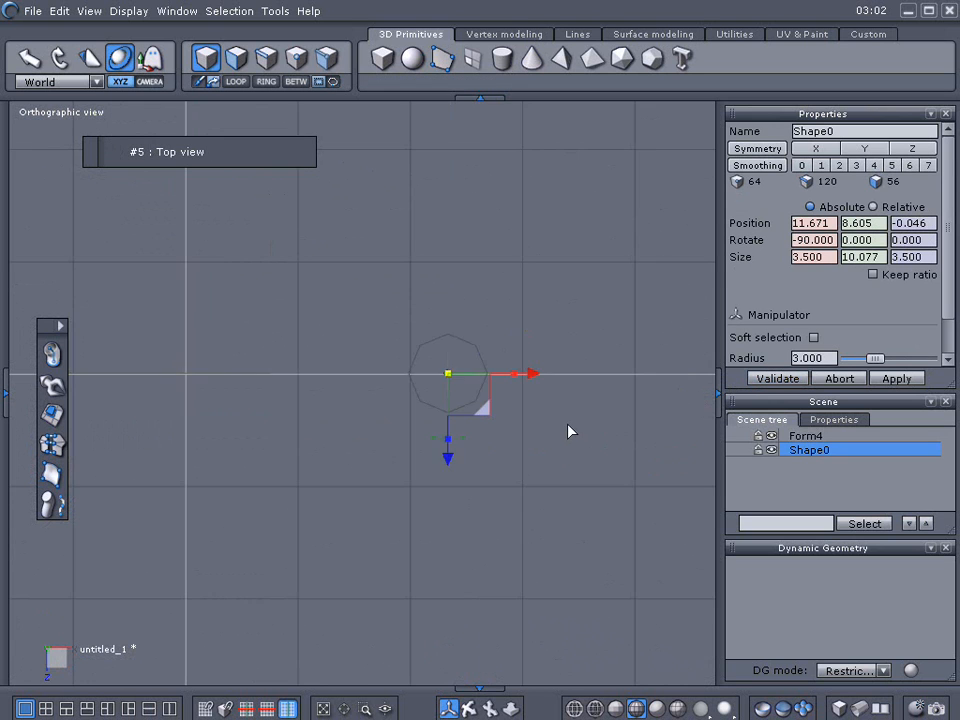
pyautogui.moveTo(558, 430); pyautogui.dragTo(670, 260)
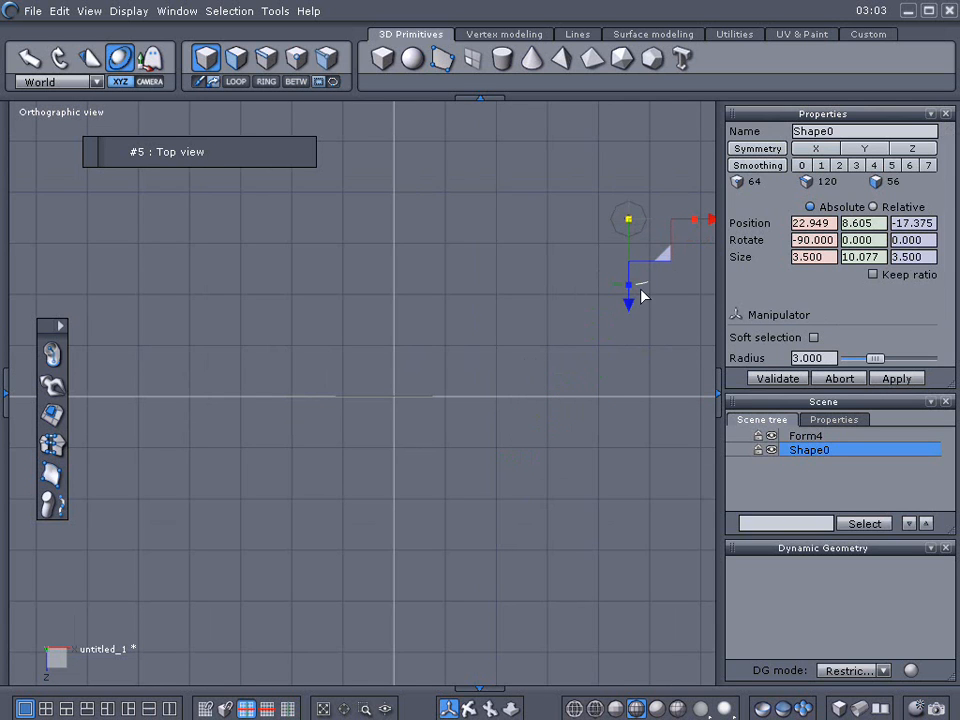
# Draw a circle from its center in the top view, about 8 units in diameter, near the origin beside the square
pyautogui.click(577, 35)
pyautogui.moveTo(565, 60); pyautogui.dragTo(567, 94)
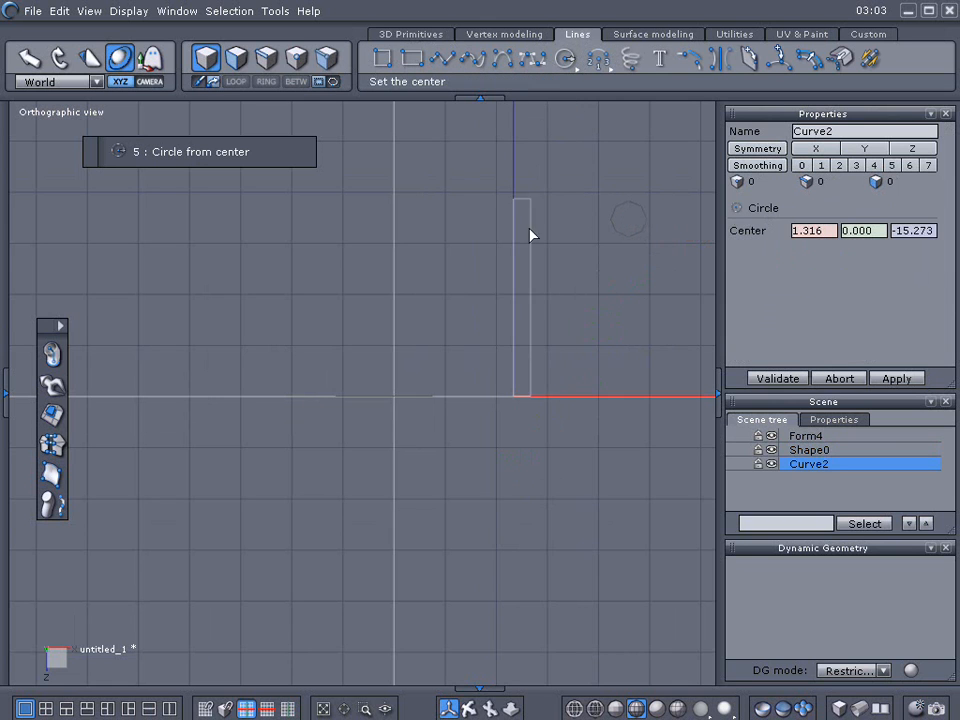
pyautogui.click(379, 454)
pyautogui.click(409, 490)
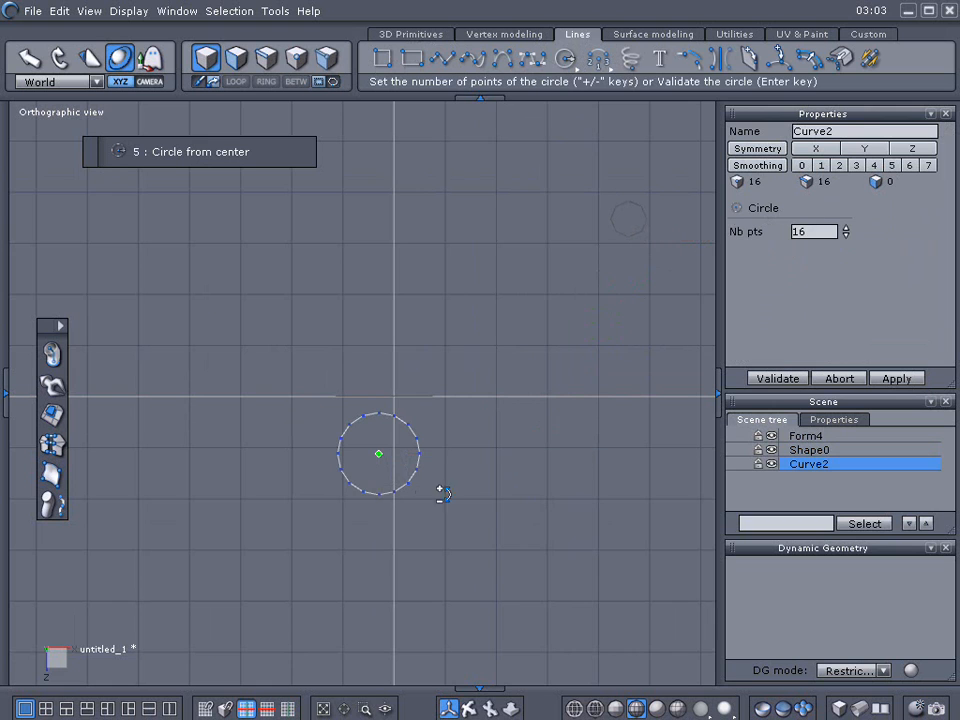
# Reduce the circle to 8 points and validate it
pyautogui.press('-')
pyautogui.press('-')
pyautogui.press('-')
pyautogui.press('-')
pyautogui.press('-')
pyautogui.press('-')
pyautogui.press('-')
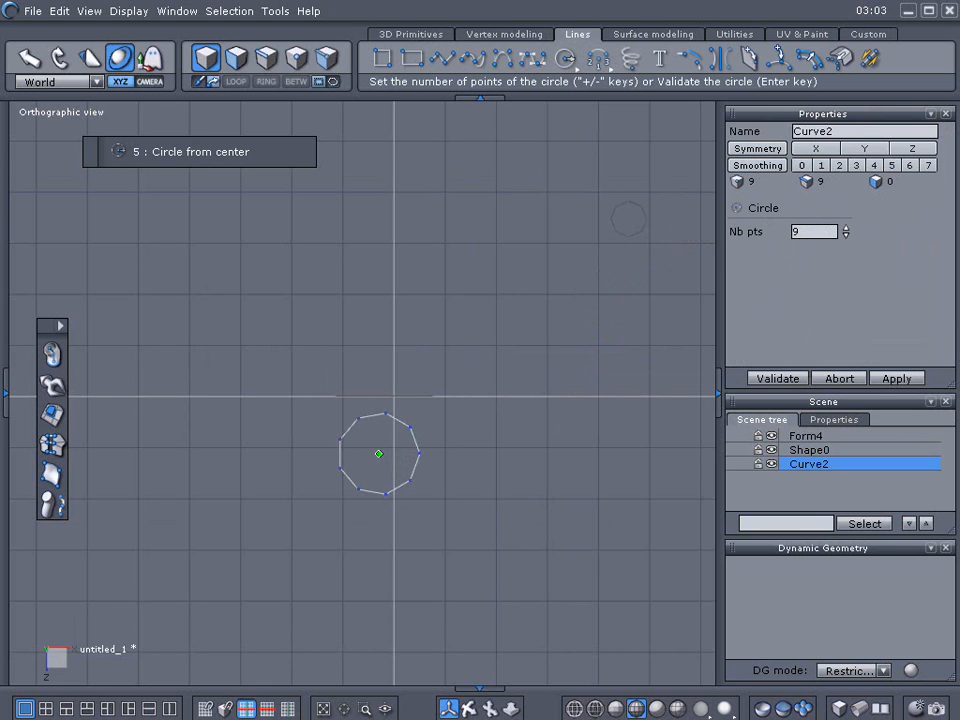
pyautogui.press('-')
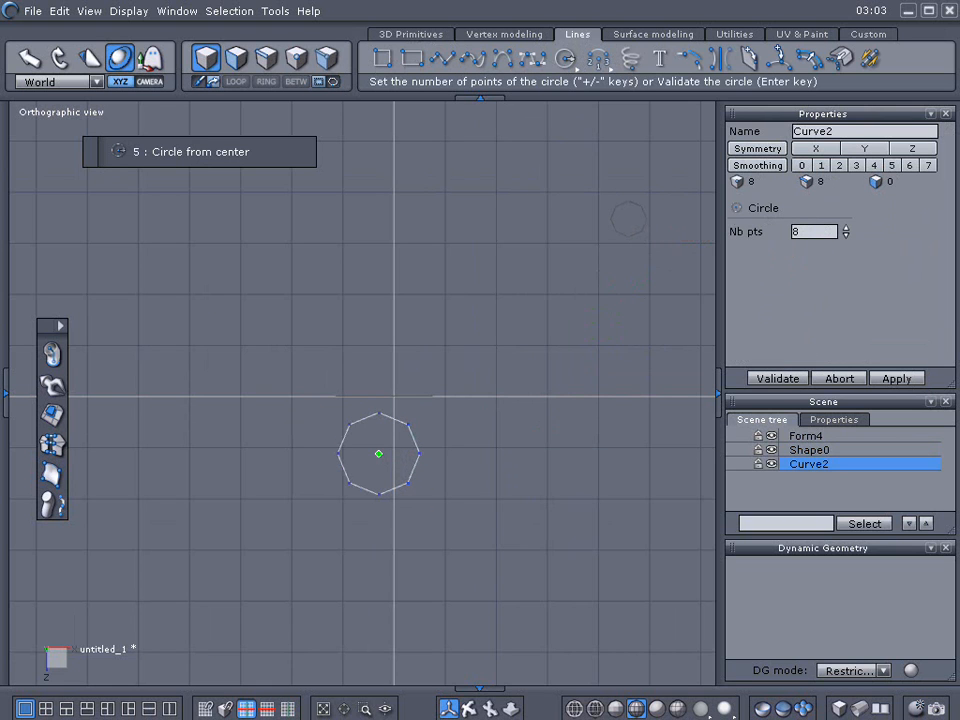
pyautogui.click(775, 379)
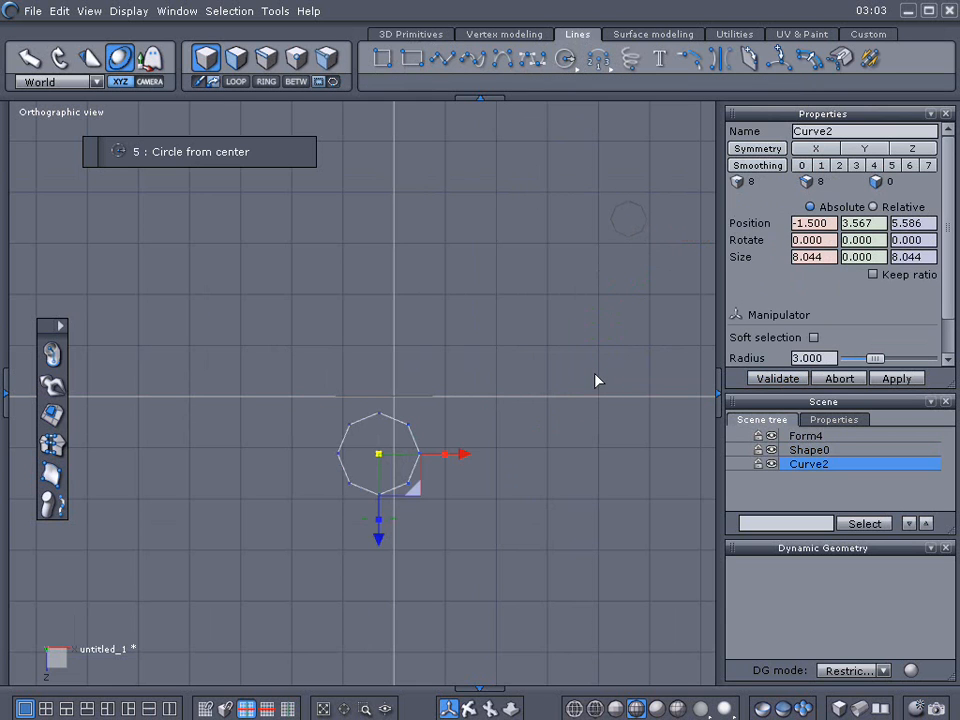
# Examine the cylinder primitive's facets and open top from the front and at an angle, alongside the octagonal curve
pyautogui.press('KP_2')
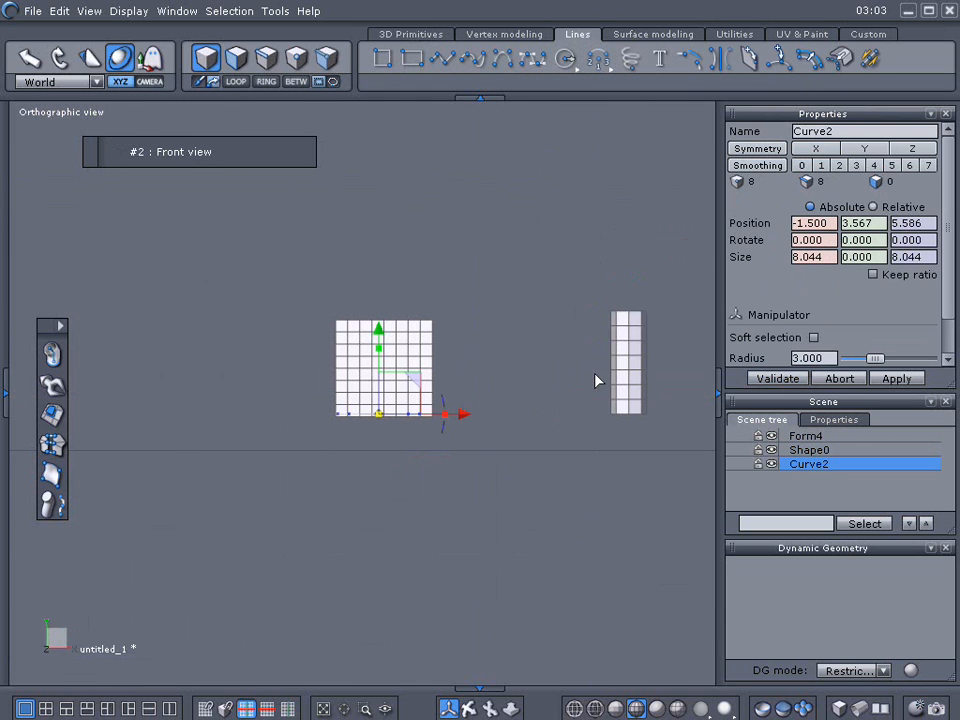
pyautogui.moveTo(529, 279); pyautogui.dragTo(536, 326, button='middle')
pyautogui.click(536, 326)
pyautogui.scroll(4, 542, 311)
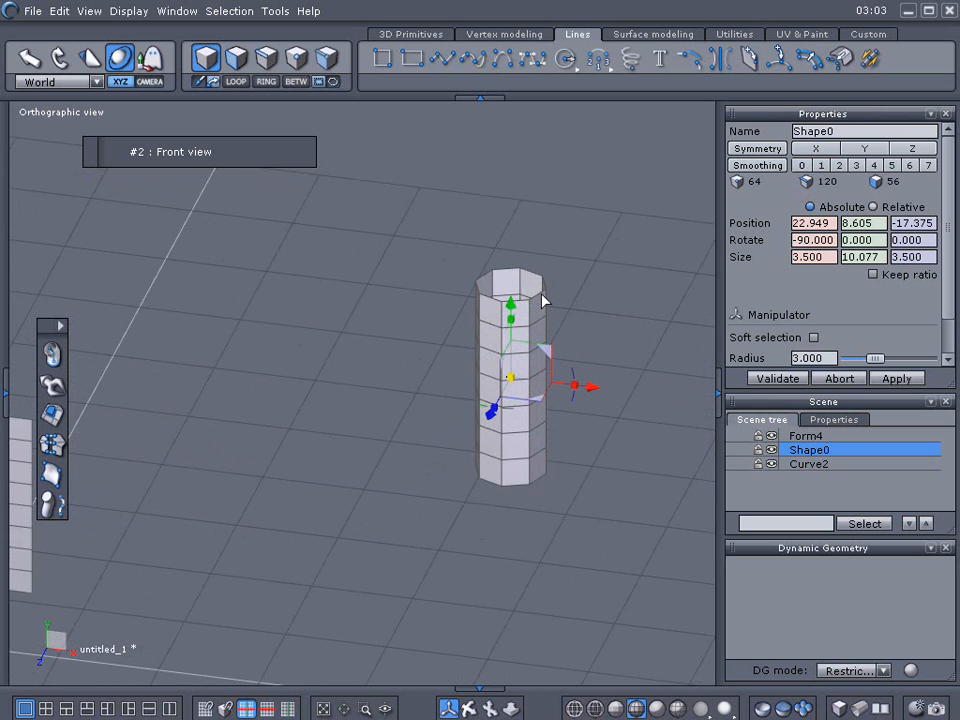
pyautogui.scroll(-2, 571, 340)
pyautogui.scroll(2, 574, 338)
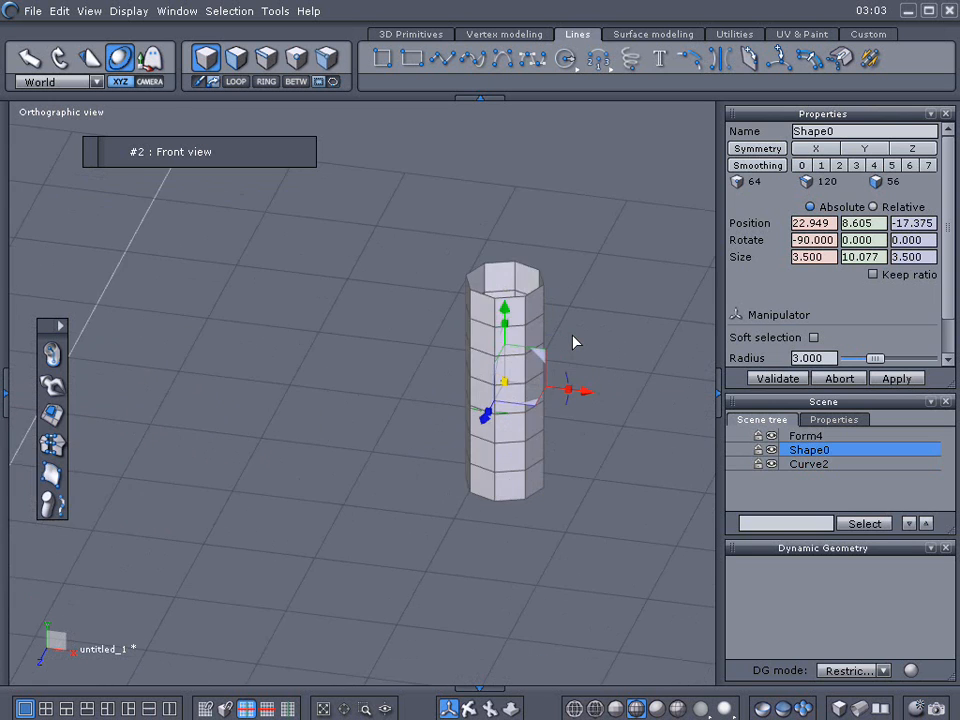
pyautogui.scroll(-2, 572, 340)
pyautogui.moveTo(571, 340); pyautogui.dragTo(574, 332, button='middle')
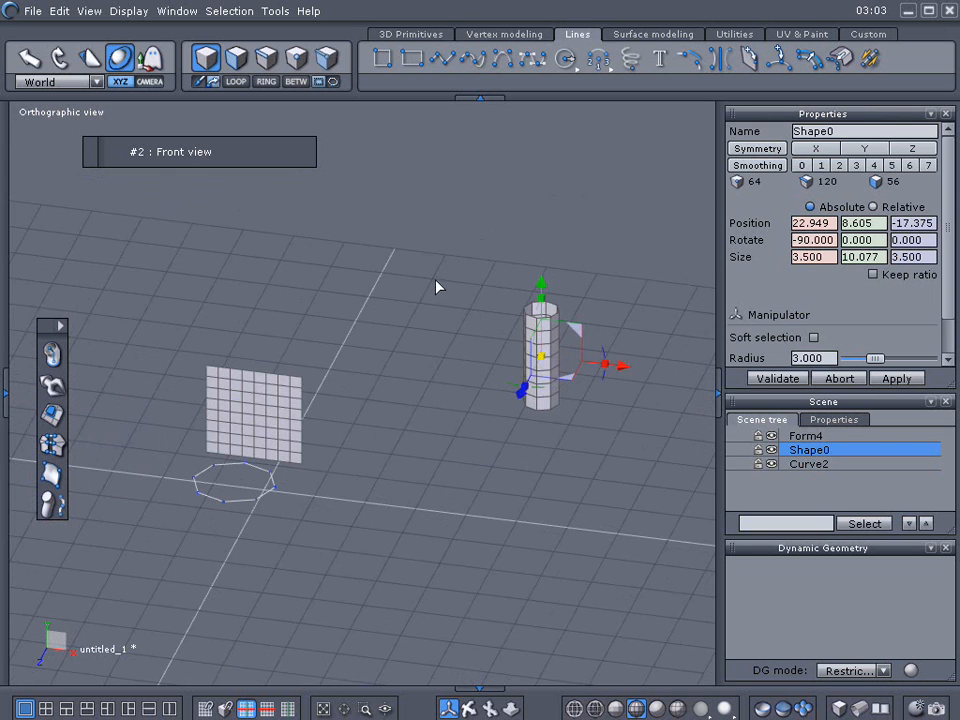
pyautogui.moveTo(439, 285); pyautogui.dragTo(476, 276, button='middle')
# Scale the octagonal curve down to about 5.15 wide and raise it to about Y 11.0, level with the square's upper part
pyautogui.click(236, 502)
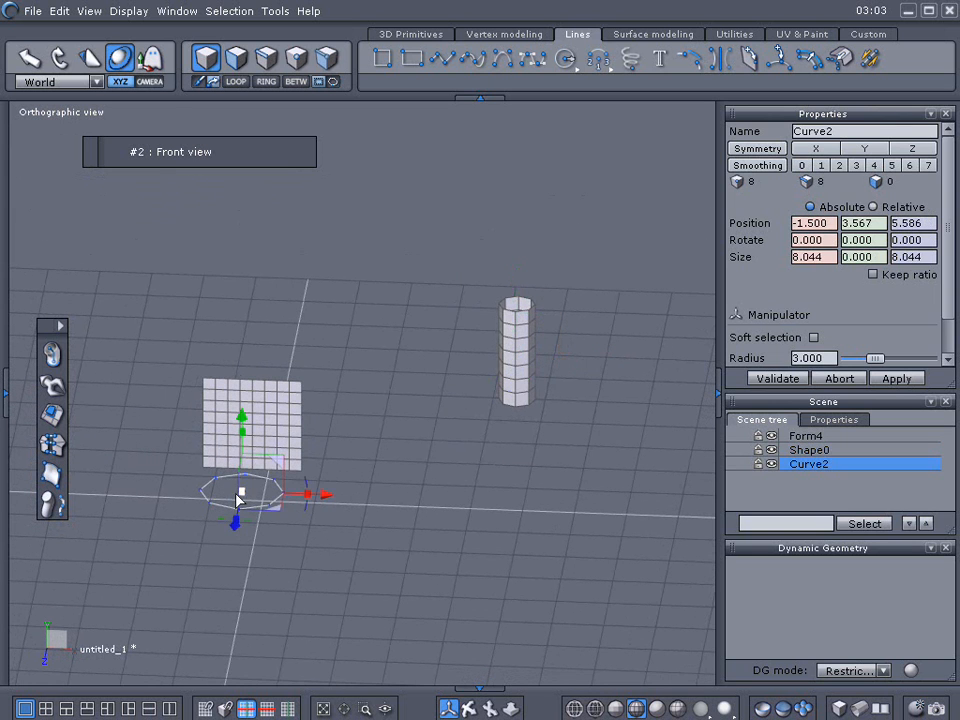
pyautogui.moveTo(250, 512); pyautogui.dragTo(266, 563)
pyautogui.moveTo(247, 418); pyautogui.dragTo(247, 352)
pyautogui.moveTo(247, 352); pyautogui.dragTo(315, 499, button='middle')
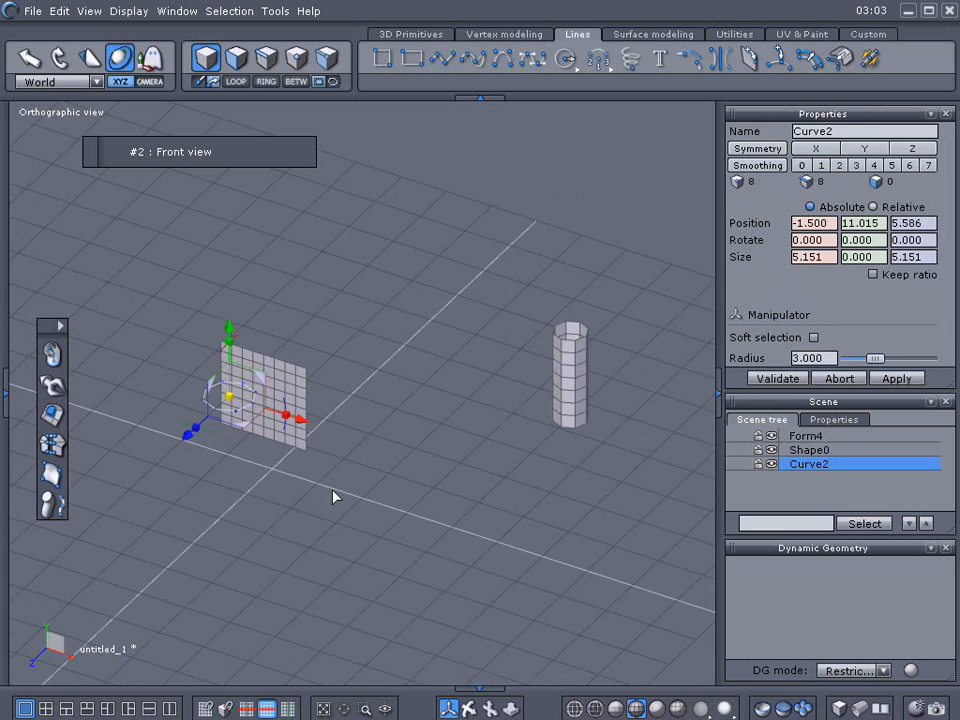
# Move the cylinder primitive close to the square, to about X 12.4, Z 10.1
pyautogui.click(549, 408)
pyautogui.moveTo(549, 408); pyautogui.dragTo(390, 484)
pyautogui.moveTo(494, 538); pyautogui.dragTo(399, 501)
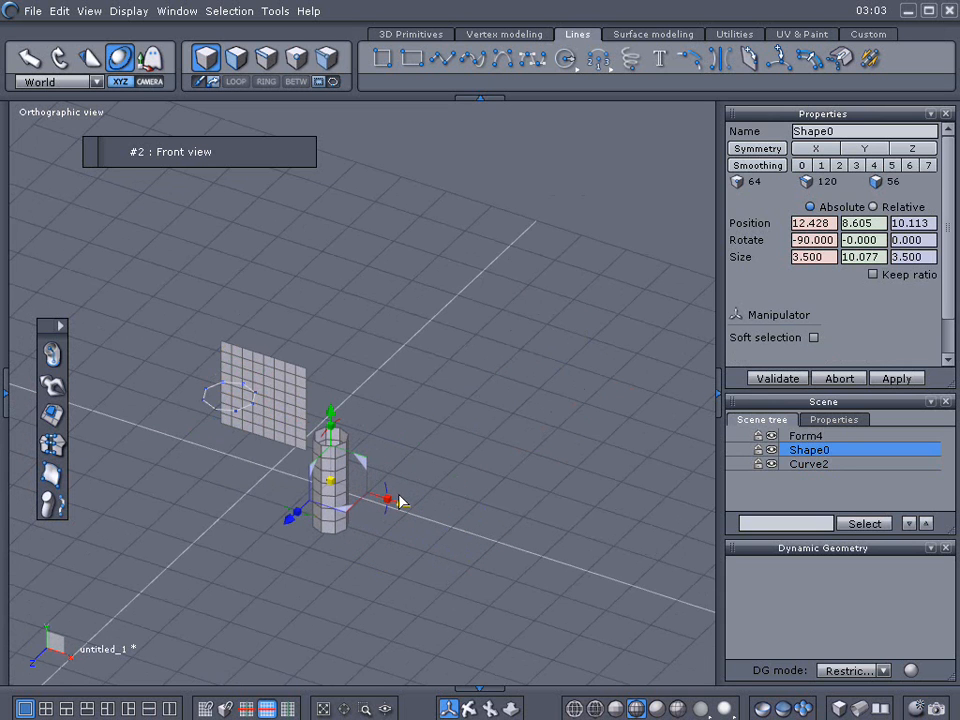
pyautogui.scroll(2, 433, 488)
pyautogui.keyDown('shift'); pyautogui.moveTo(433, 488); pyautogui.dragTo(586, 422, button='middle'); pyautogui.keyUp('shift')
pyautogui.scroll(2, 515, 430)
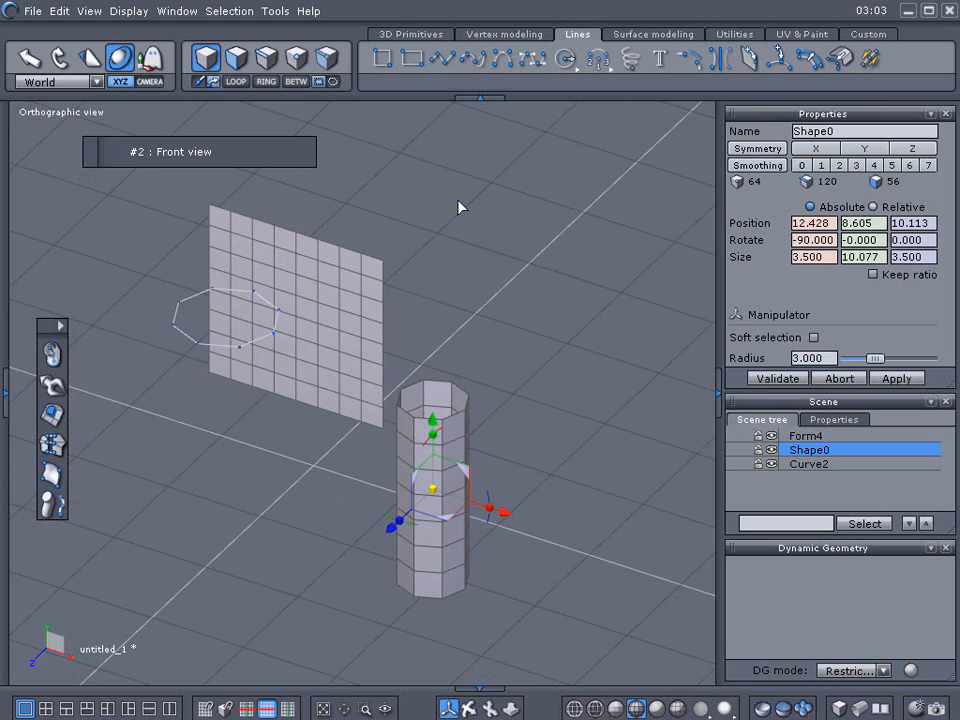
# Delete the cylinder and create a new one about 3 wide and 8.5 high, with 8 points per section and 8 sections
pyautogui.click(410, 33)
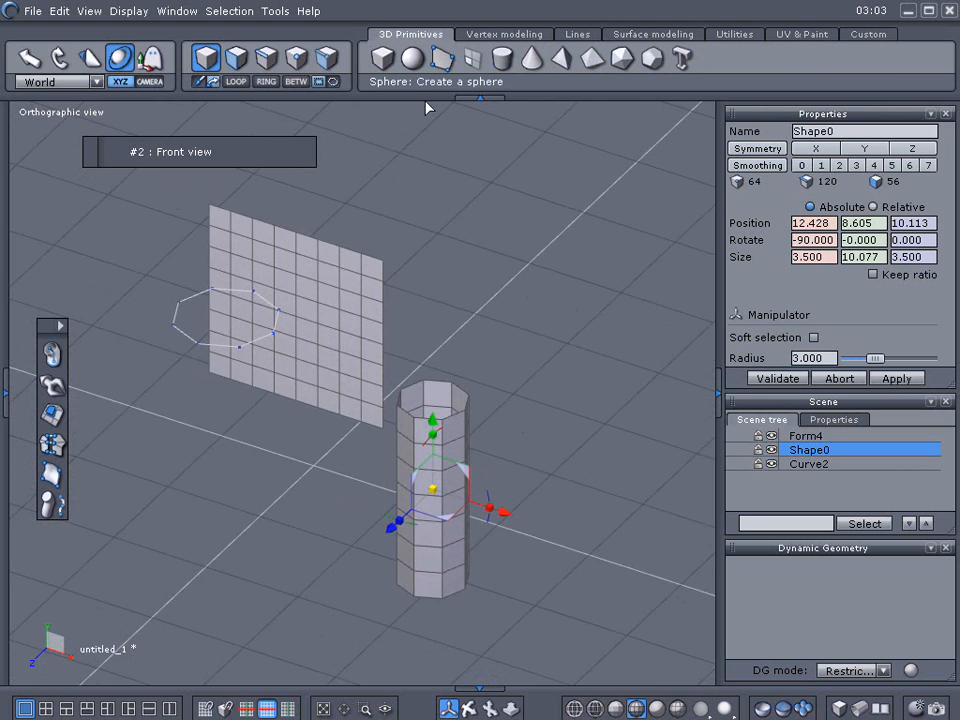
pyautogui.press('Delete')
pyautogui.click(504, 61)
pyautogui.click(500, 445)
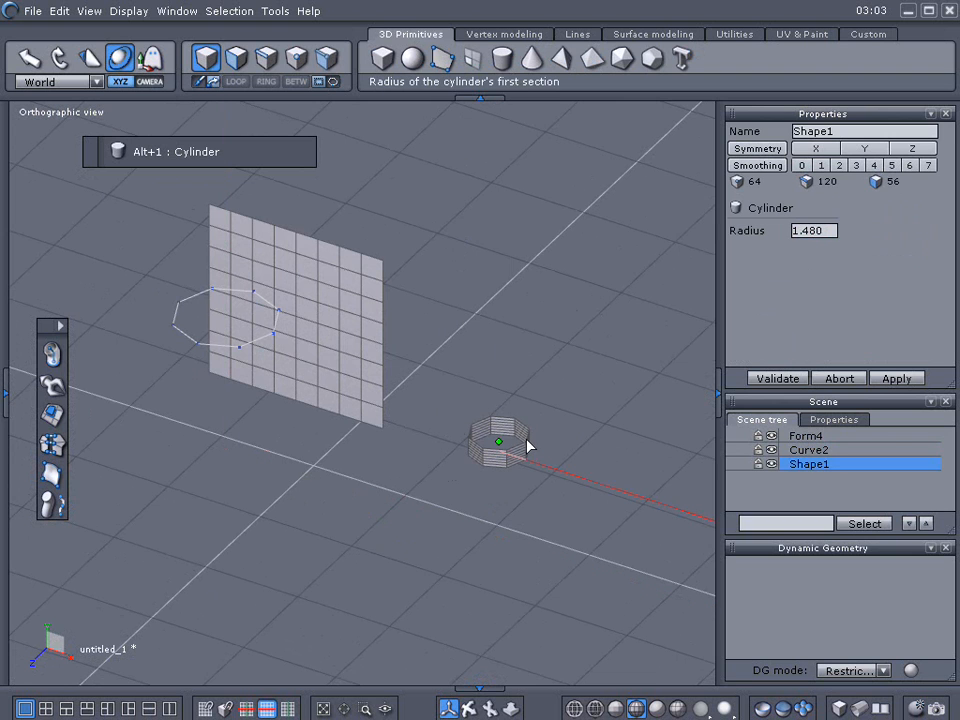
pyautogui.click(528, 445)
pyautogui.click(541, 320)
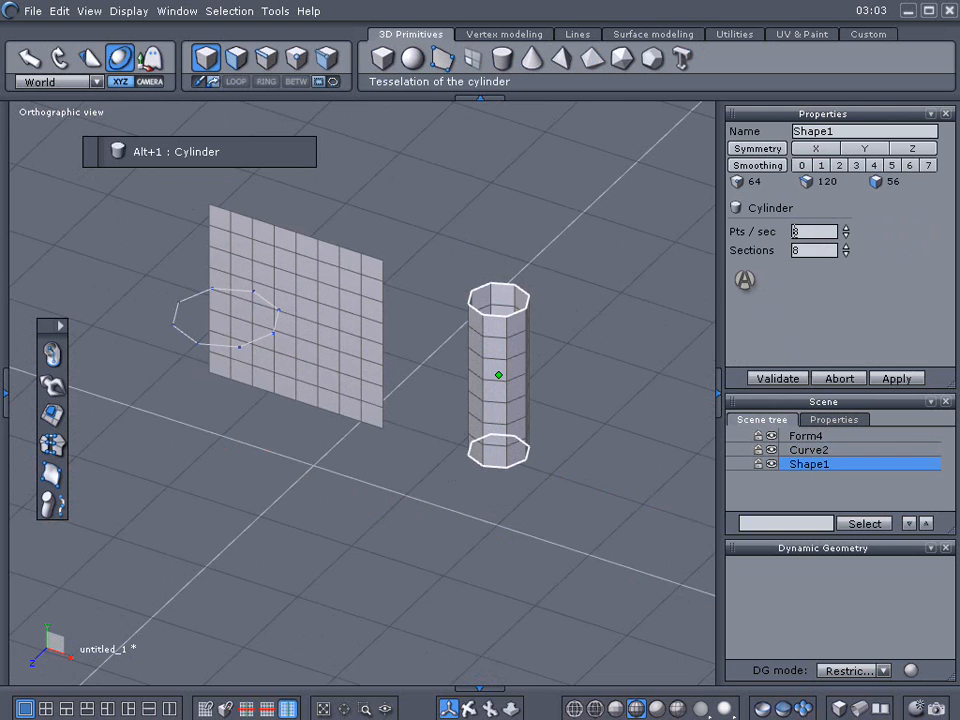
pyautogui.click(765, 380)
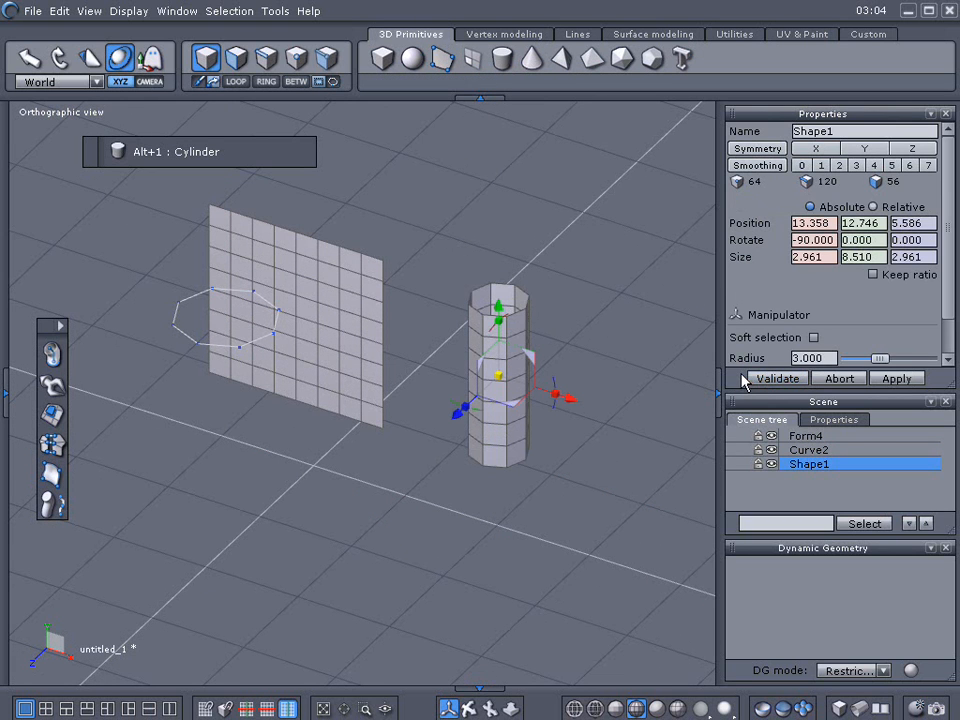
# Bend the subdivided square into a tube using the octagonal curve as the profile
pyautogui.hotkey('ctrl', 'z')
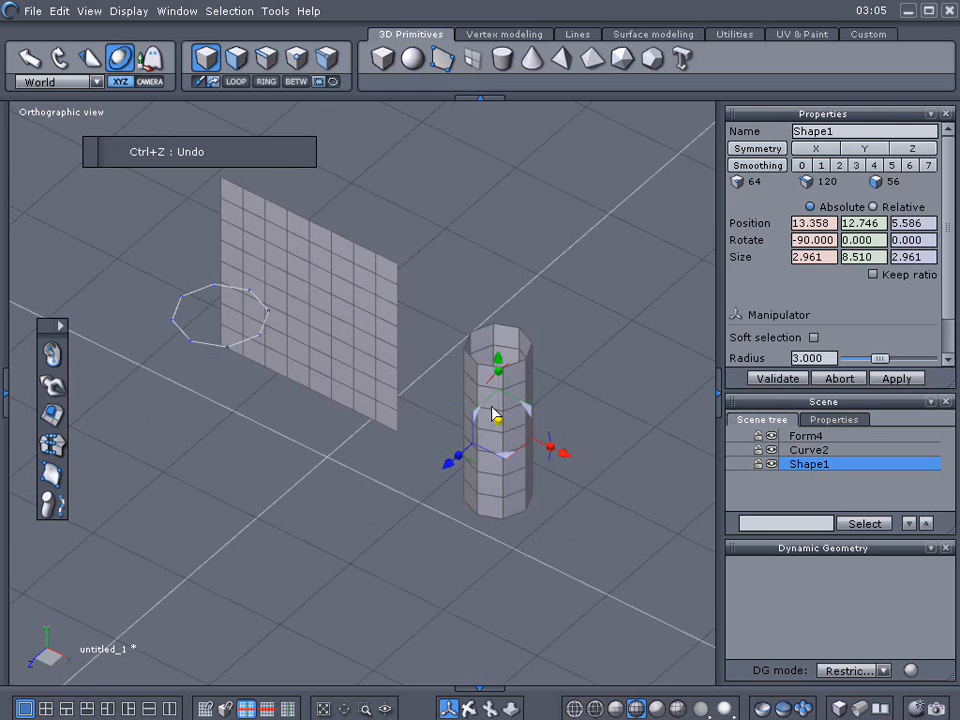
pyautogui.click(350, 361)
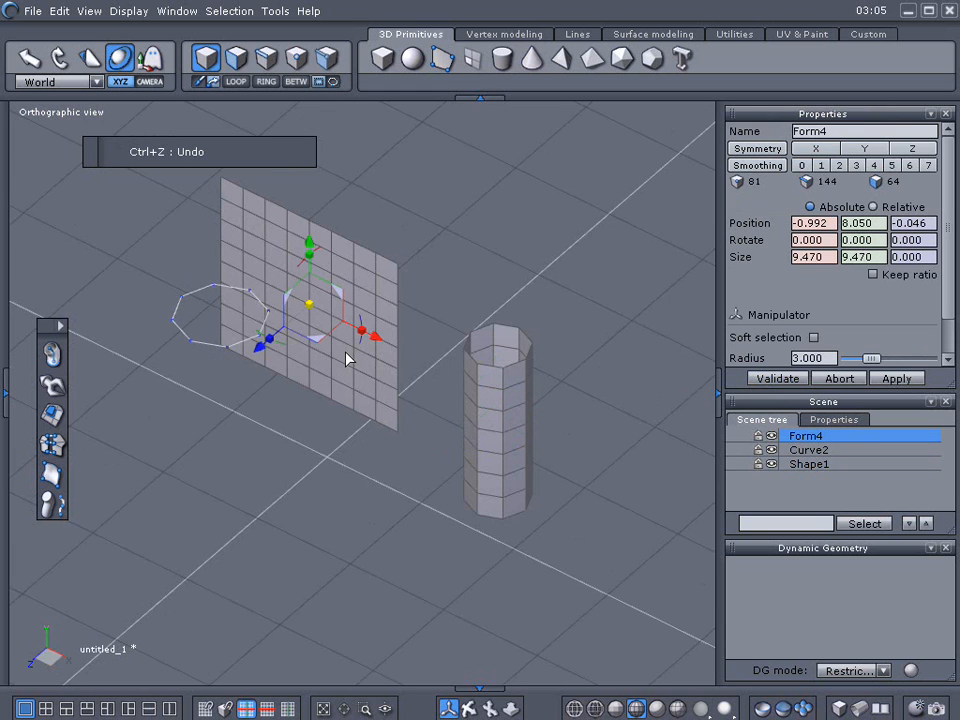
pyautogui.click(57, 508)
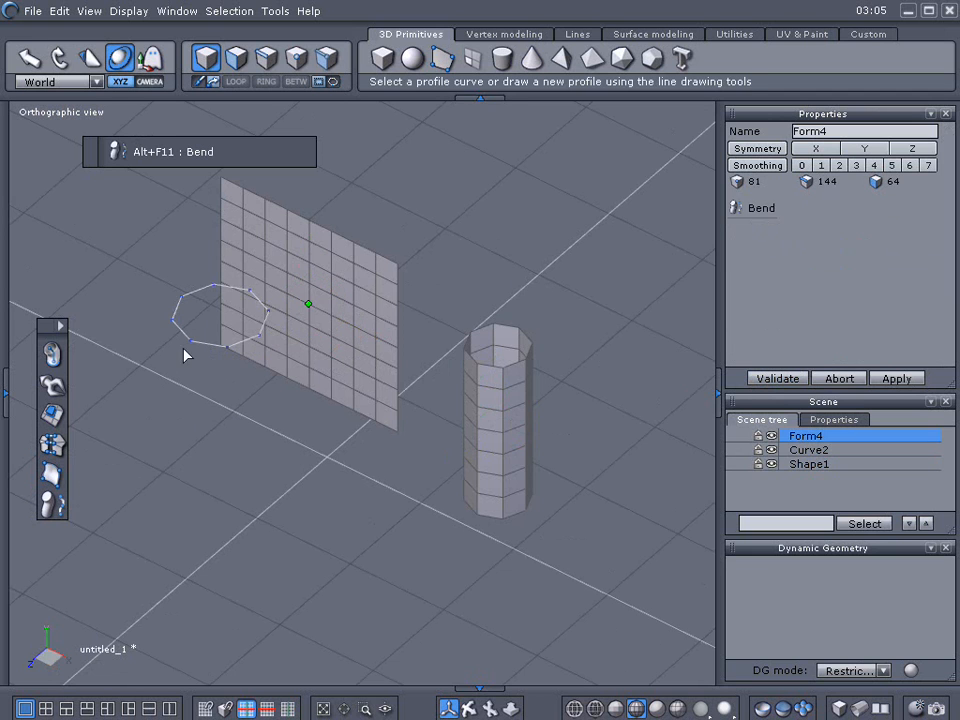
pyautogui.click(196, 342)
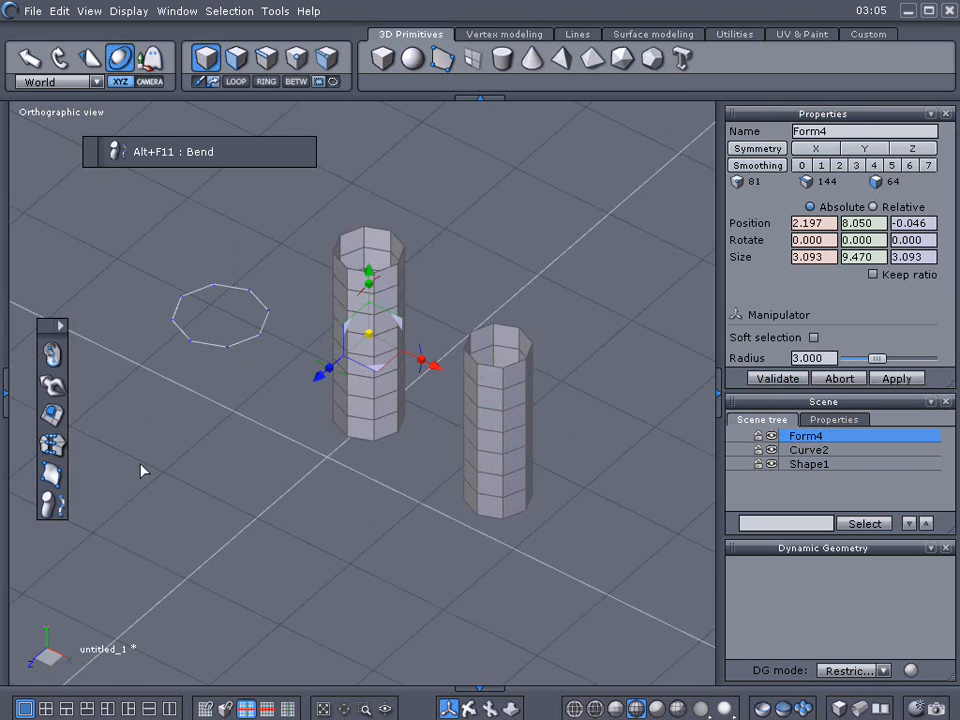
# Close the tube's seam with an Average weld at a distance of 0.592, and select the tube
pyautogui.hotkey('alt', '9')
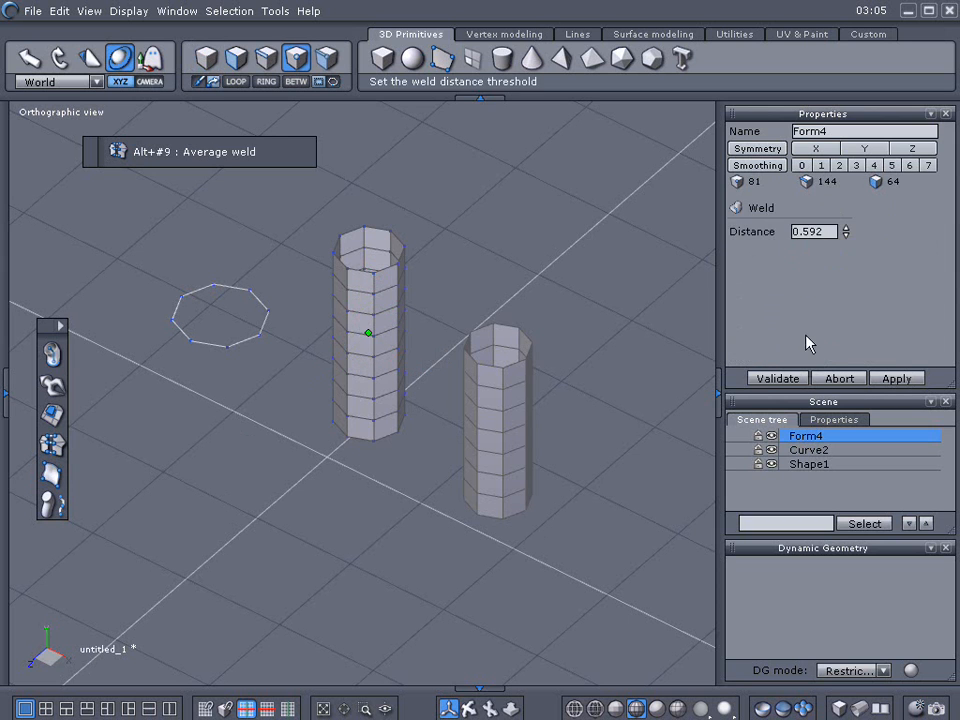
pyautogui.click(777, 378)
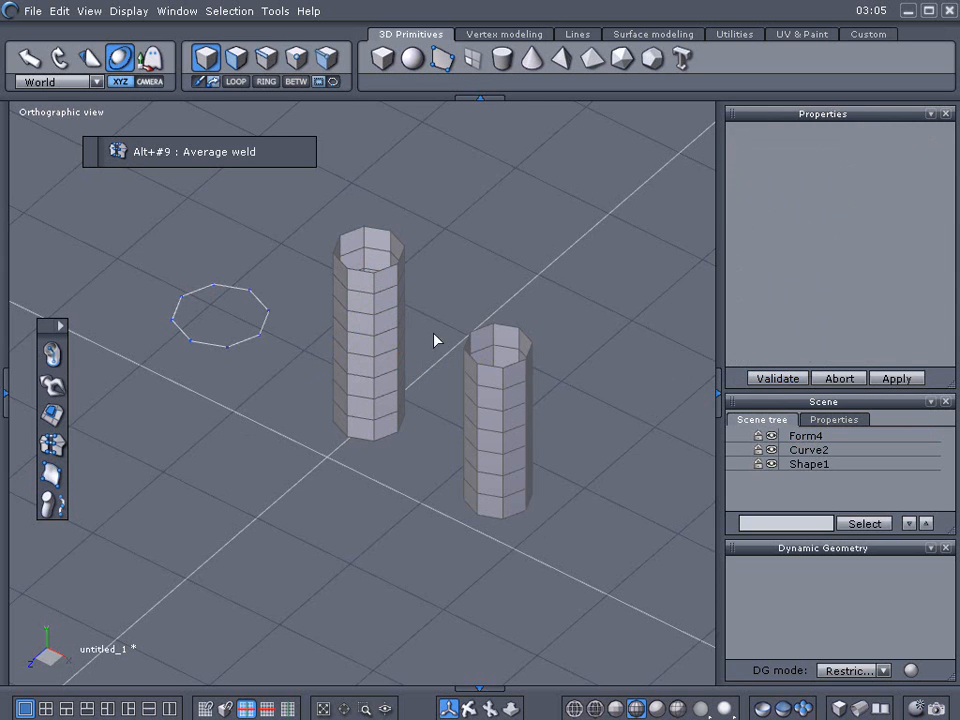
pyautogui.click(401, 324)
# Delete the cylinder primitive and the octagonal profile curve, keeping only the welded tube
pyautogui.moveTo(459, 298); pyautogui.dragTo(530, 336, button='right')
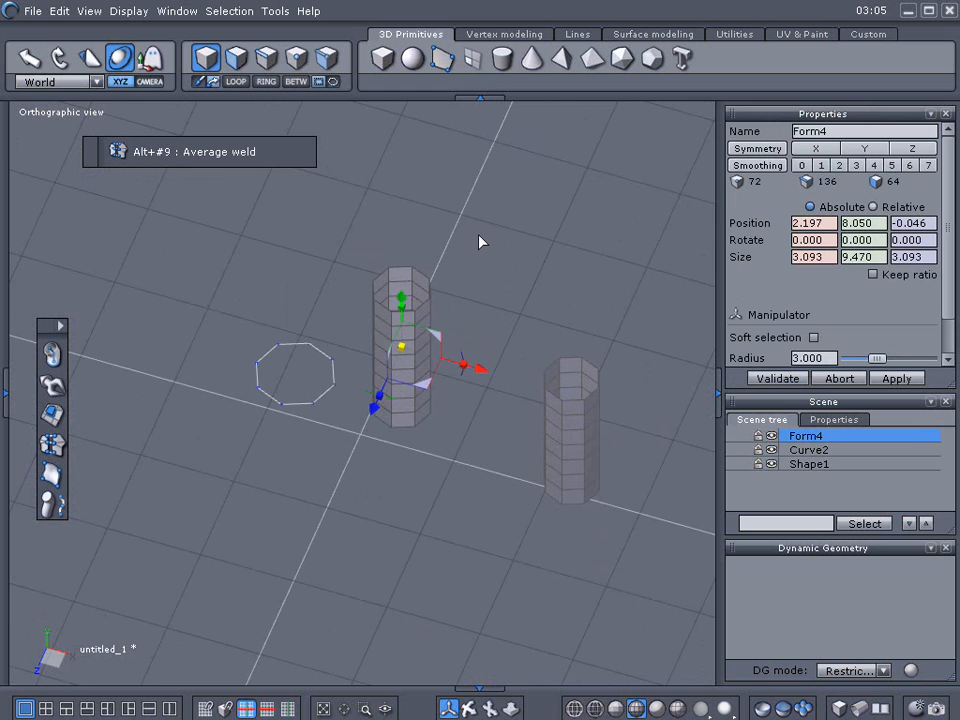
pyautogui.scroll(-3, 470, 252)
pyautogui.scroll(5, 465, 245)
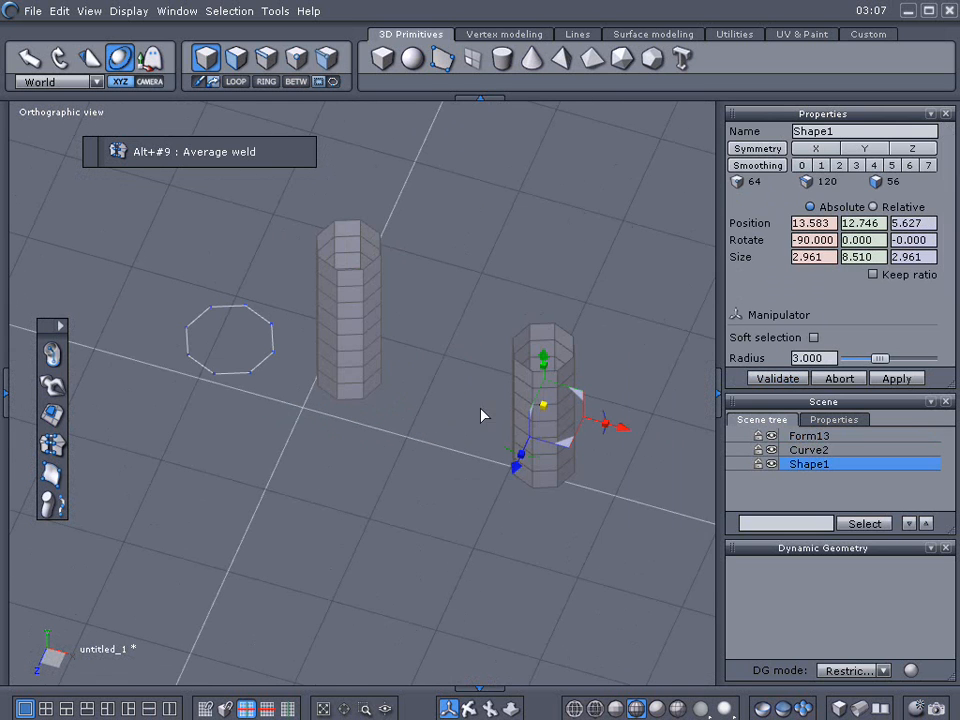
pyautogui.moveTo(565, 443); pyautogui.dragTo(545, 428)
pyautogui.press('Delete')
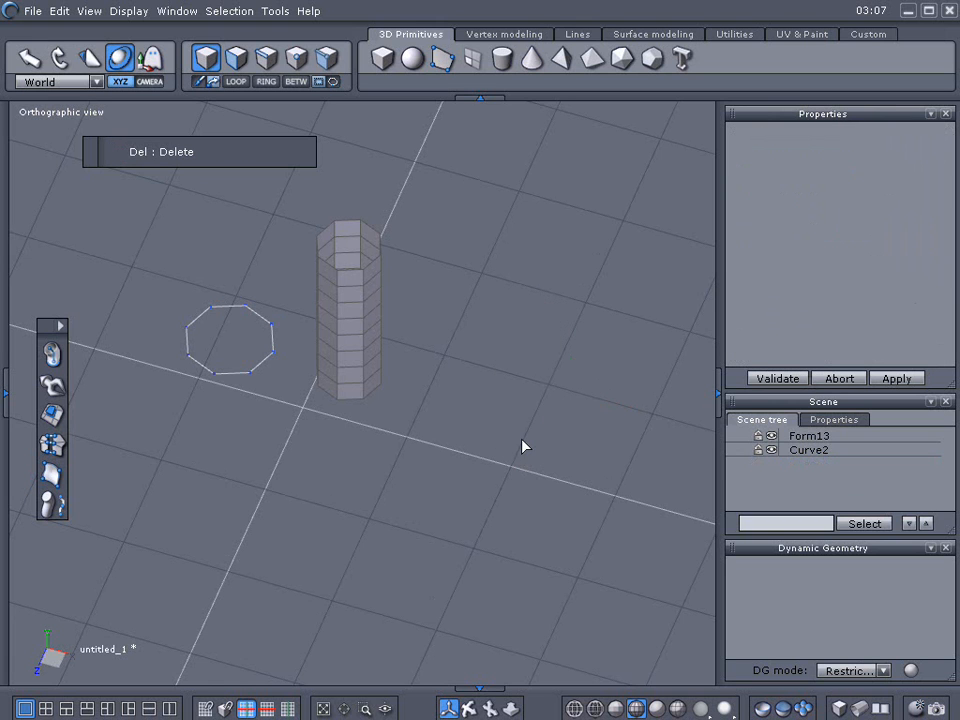
pyautogui.click(237, 370)
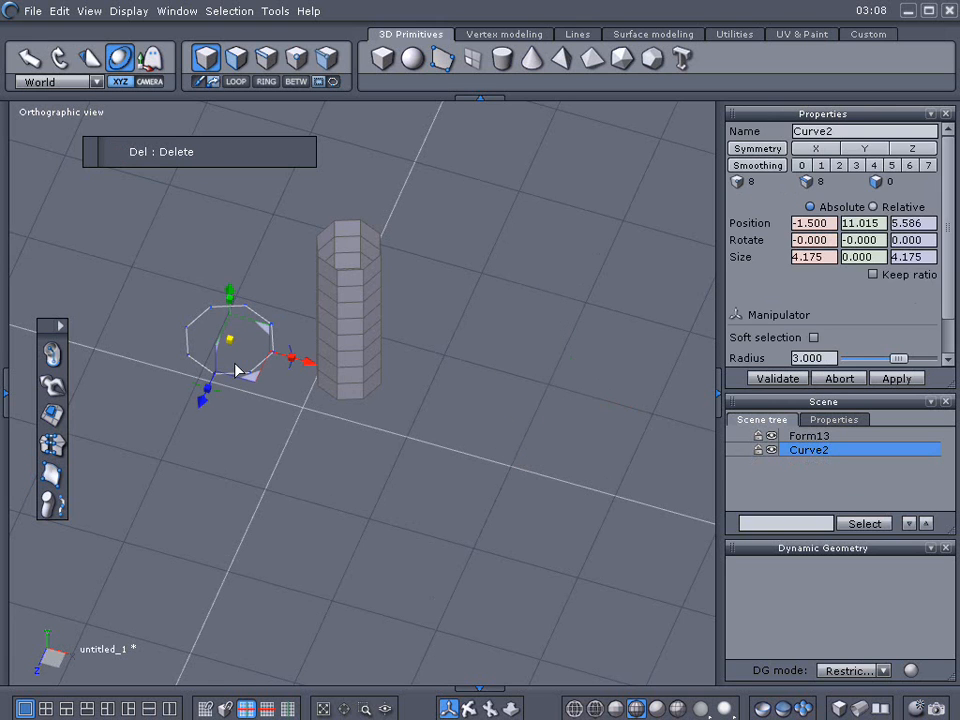
pyautogui.press('Delete')
# Move the welded tube along X to about 0.37
pyautogui.click(345, 340)
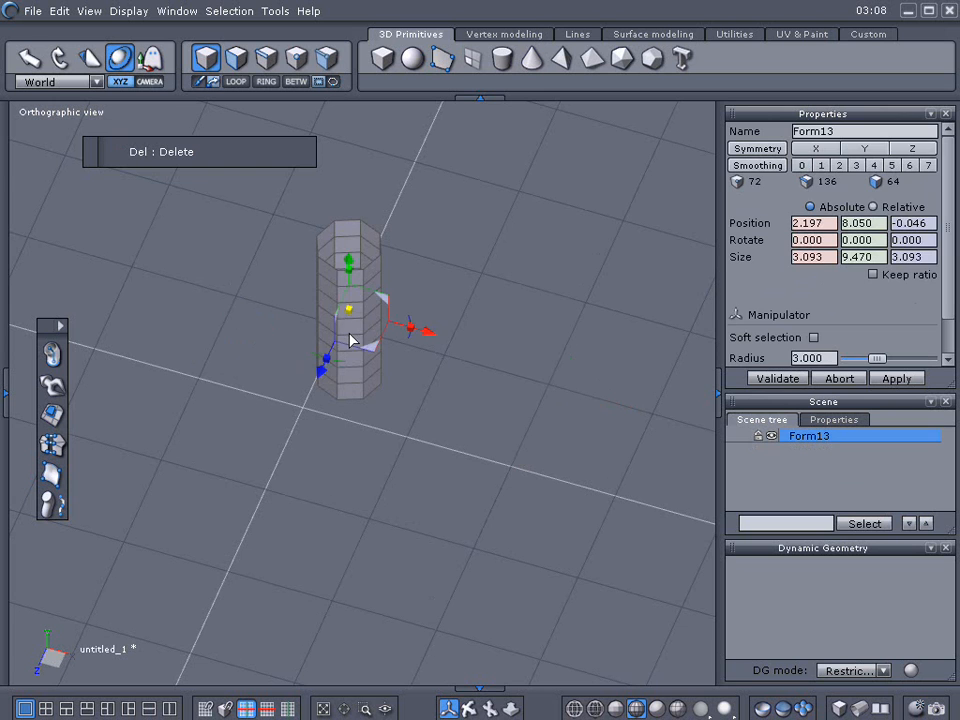
pyautogui.moveTo(451, 365); pyautogui.dragTo(398, 386, button='middle')
pyautogui.moveTo(392, 374); pyautogui.dragTo(351, 368)
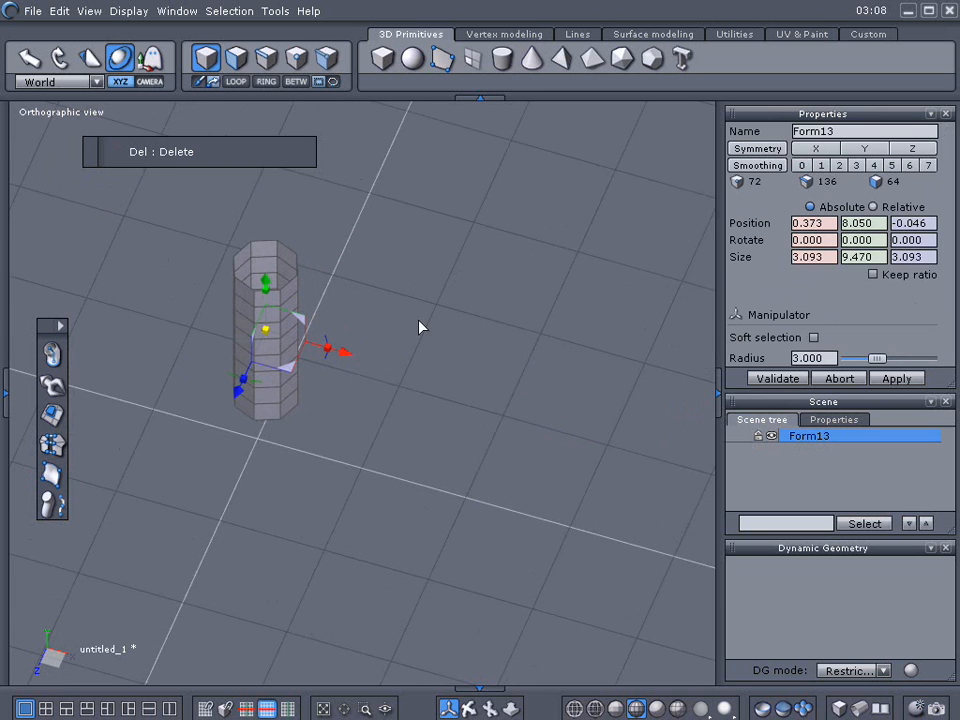
pyautogui.click(531, 58)
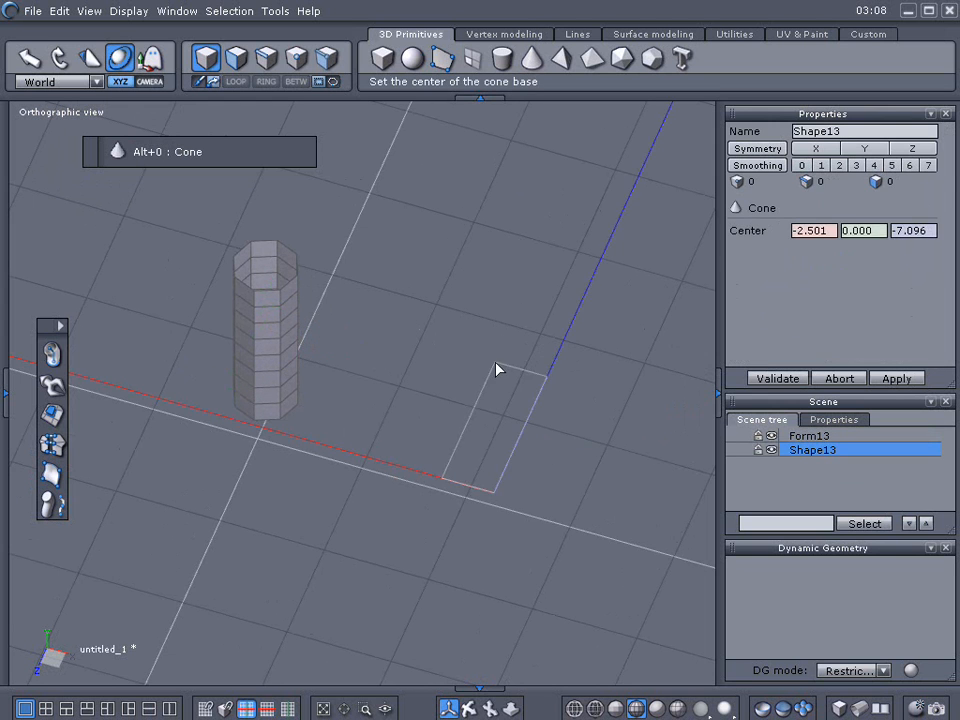
pyautogui.click(497, 366)
pyautogui.click(540, 345)
pyautogui.click(570, 240)
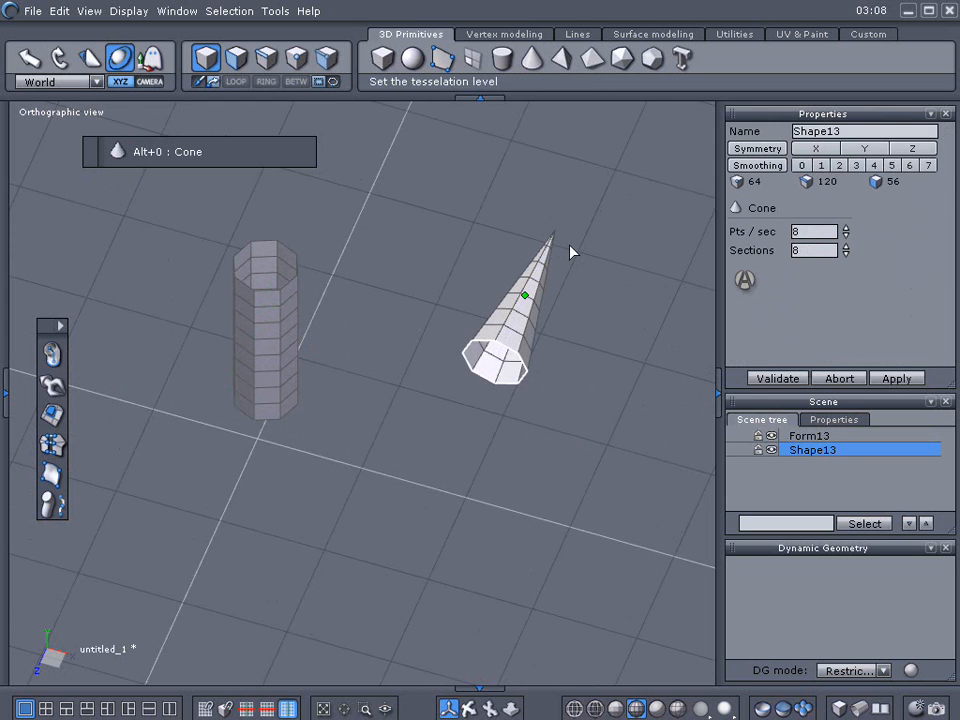
pyautogui.press('2')
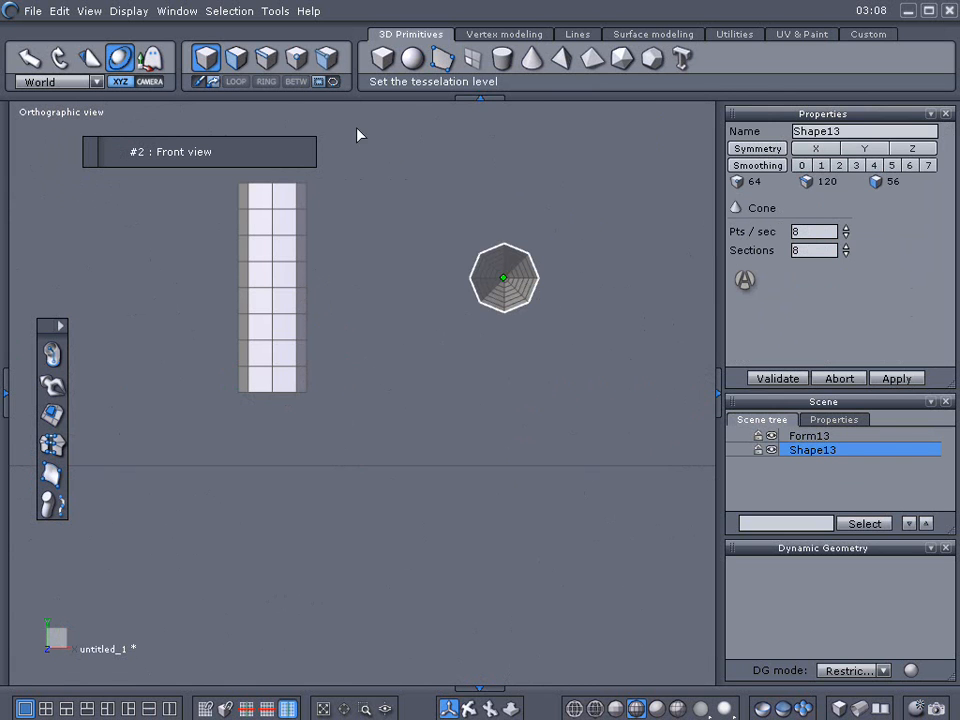
pyautogui.moveTo(450, 216); pyautogui.dragTo(293, 300, button='middle')
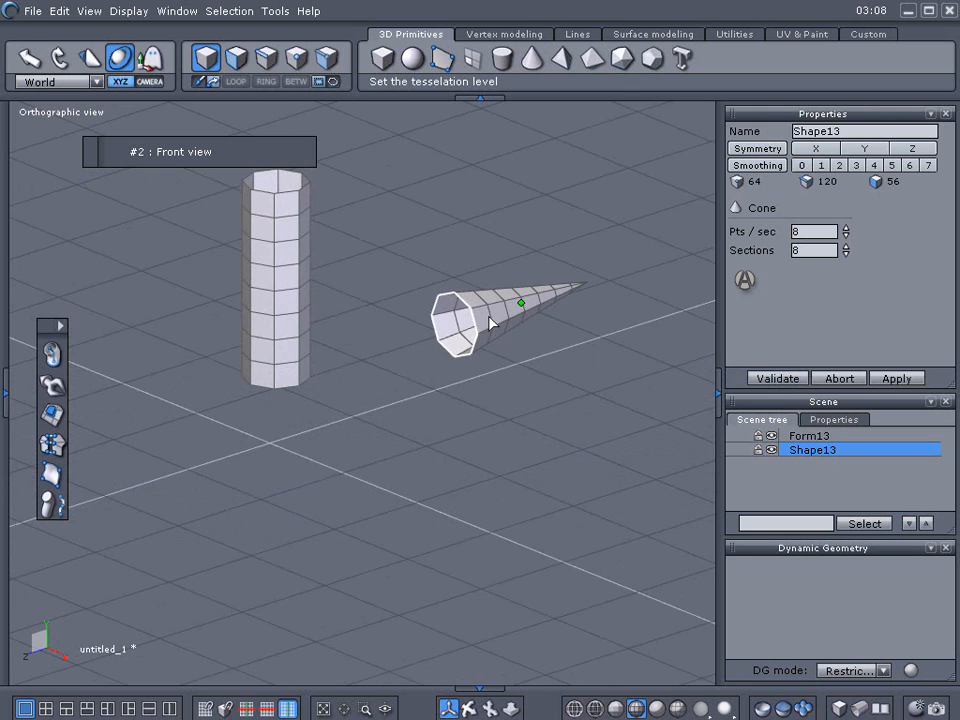
pyautogui.press('Delete')
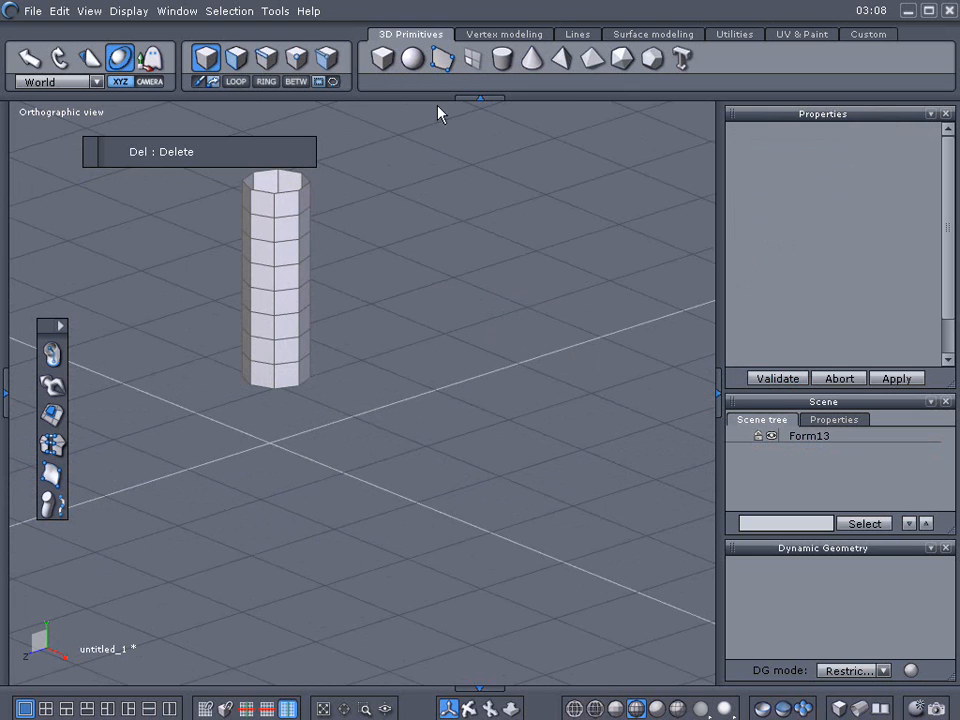
# Create an upright cone primitive beside the tube, with a base about 6 wide and a height of about 9.8
pyautogui.click(532, 58)
pyautogui.click(432, 397)
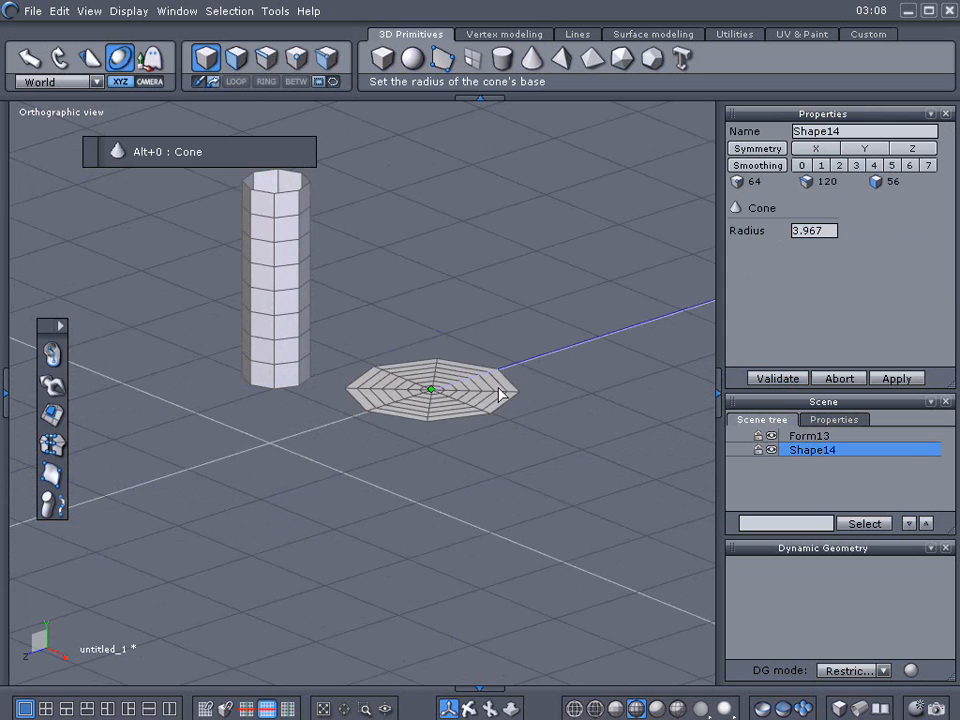
pyautogui.click(486, 392)
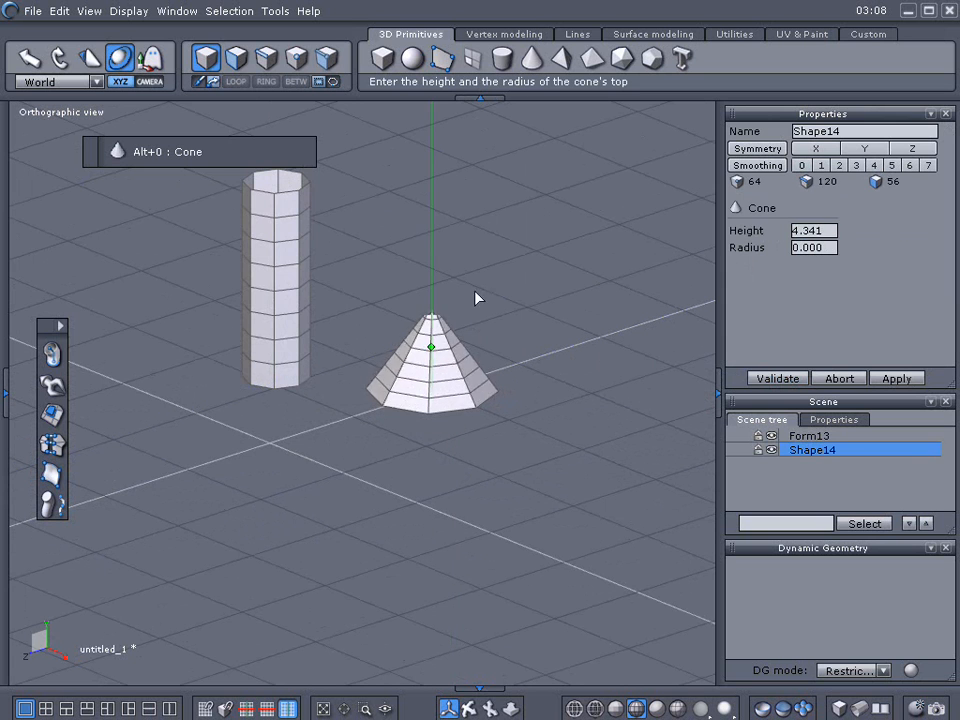
pyautogui.click(495, 176)
pyautogui.click(775, 379)
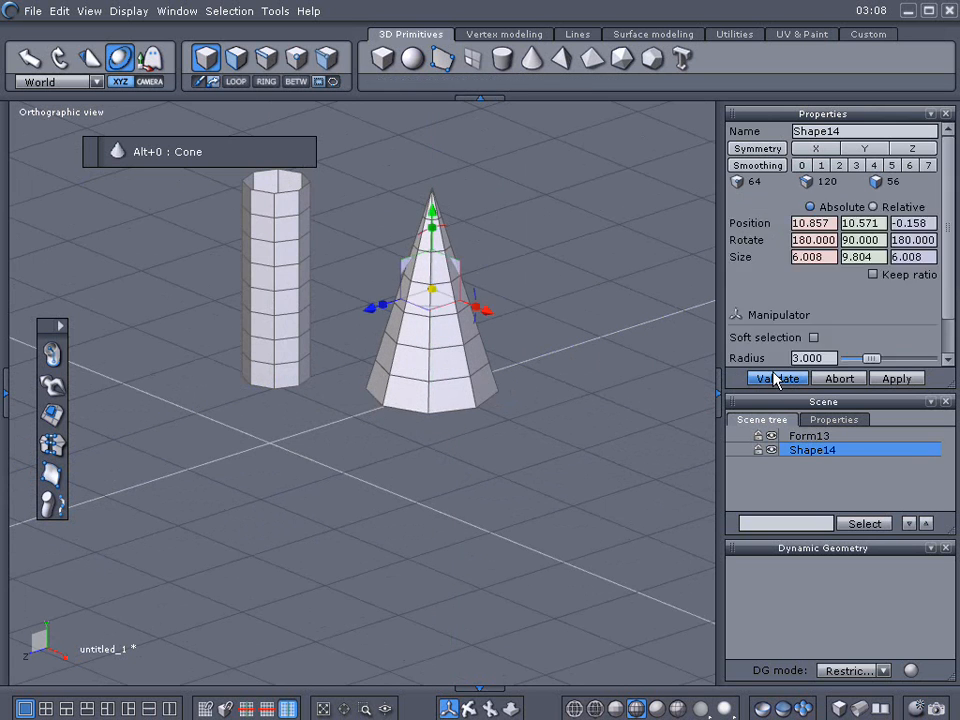
# Taper the tube vertically into a cone, closing its upper end and widening its base to about 7.35
pyautogui.click(340, 355)
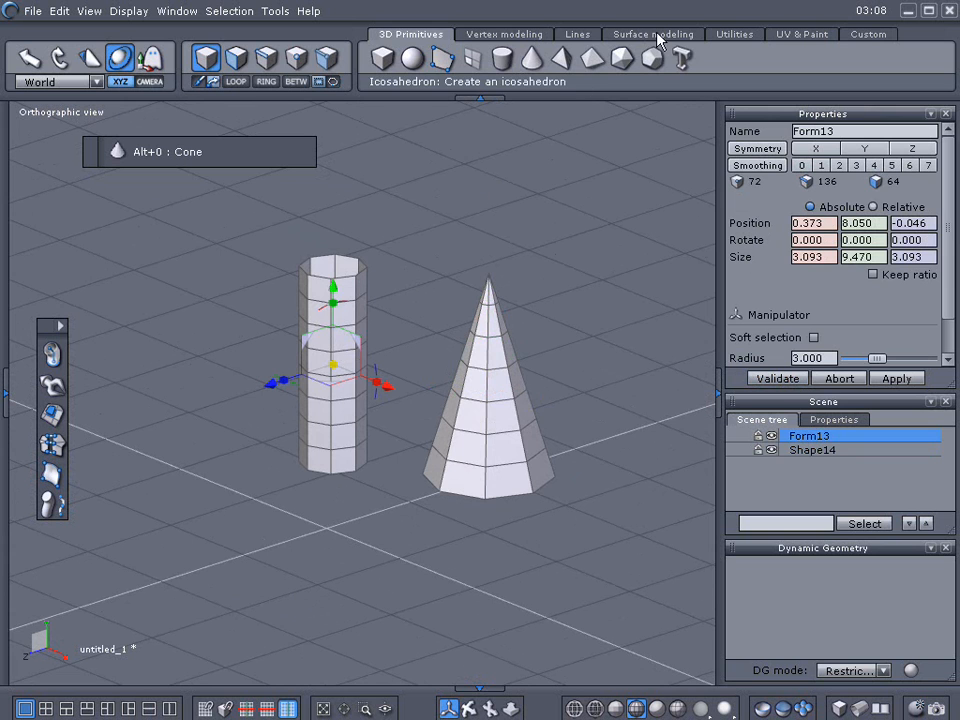
pyautogui.click(730, 35)
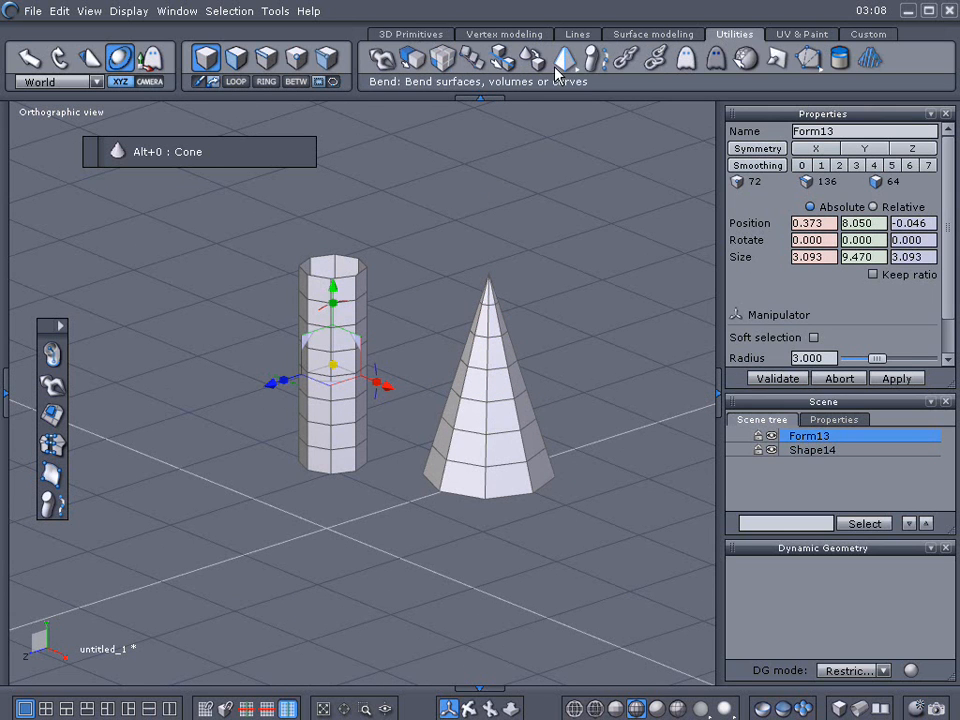
pyautogui.moveTo(566, 70); pyautogui.dragTo(564, 92)
pyautogui.moveTo(332, 274); pyautogui.dragTo(334, 285)
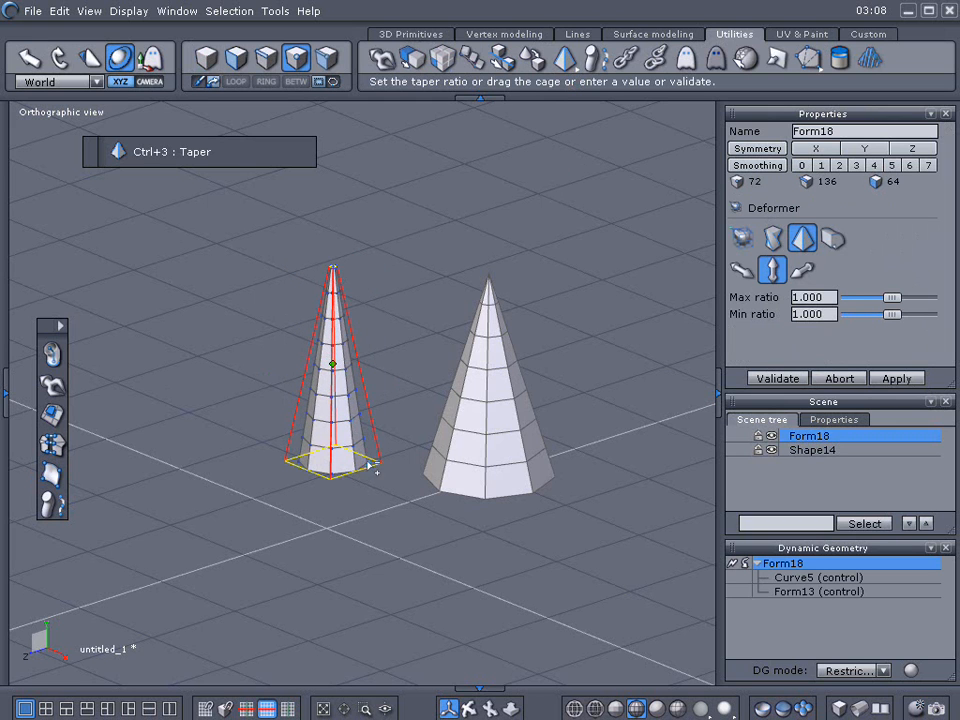
pyautogui.moveTo(383, 468); pyautogui.dragTo(396, 470)
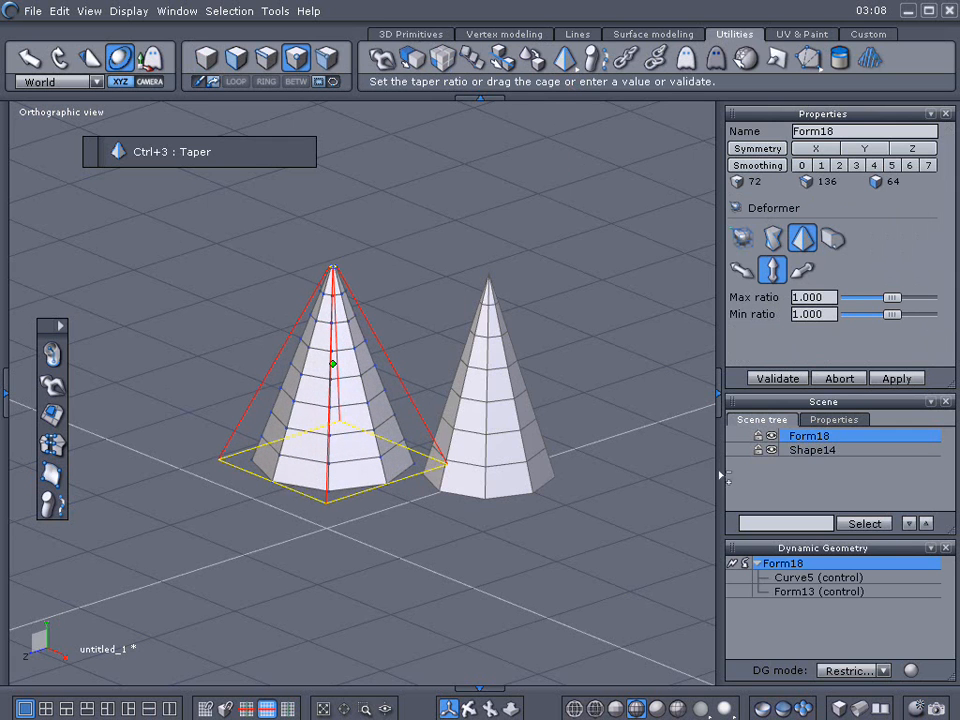
pyautogui.click(775, 378)
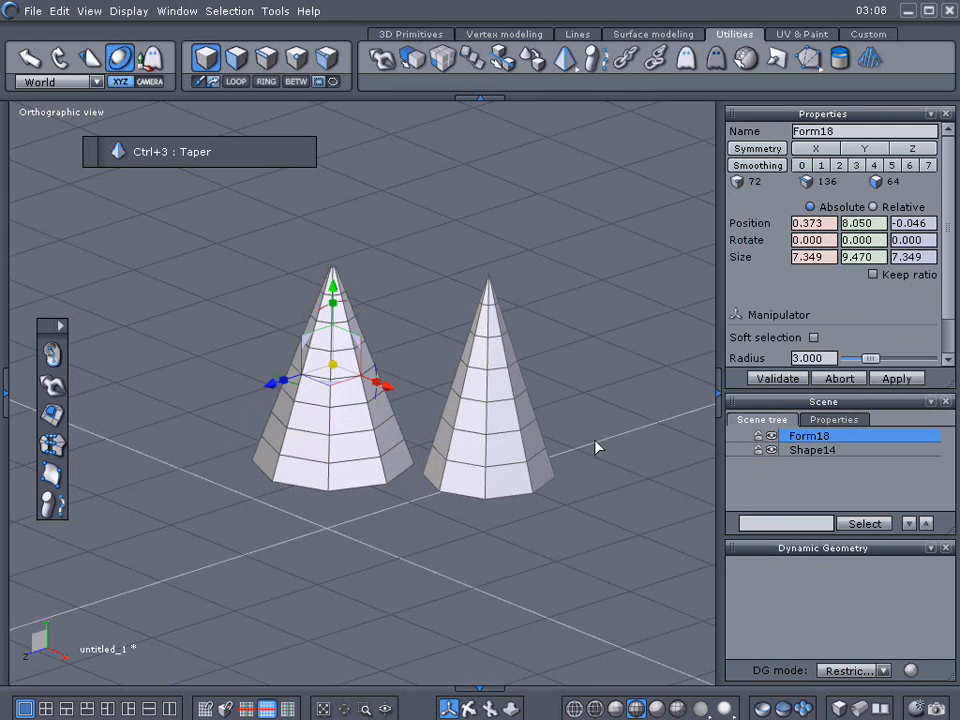
# Weld all the points at the tapered tube's tip into a single apex point
pyautogui.scroll(4, 579, 437)
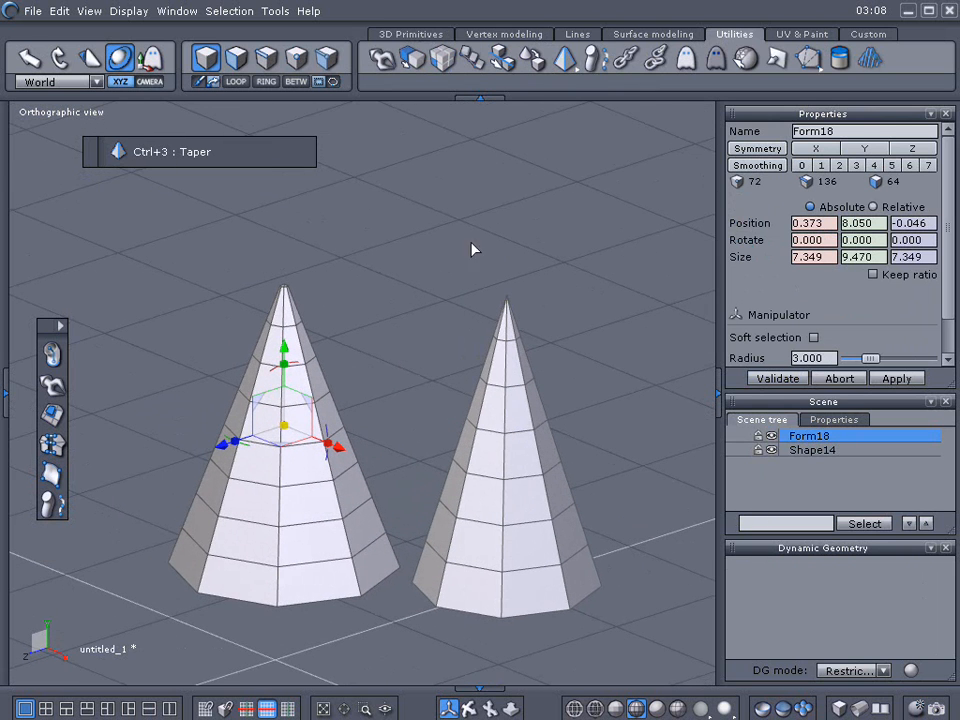
pyautogui.click(293, 60)
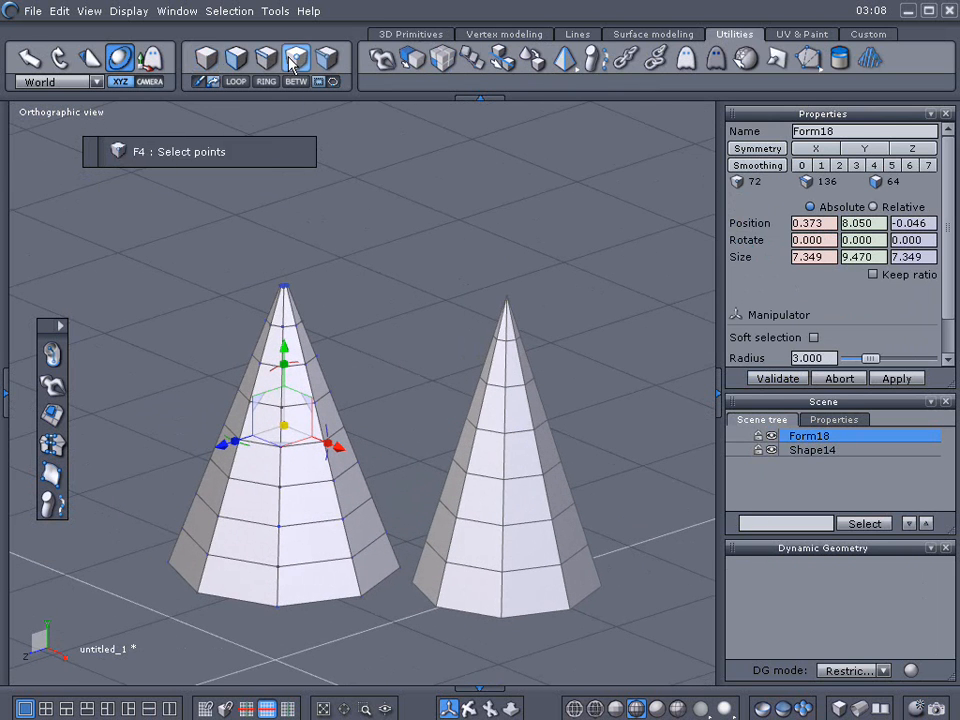
pyautogui.click(638, 34)
pyautogui.click(524, 38)
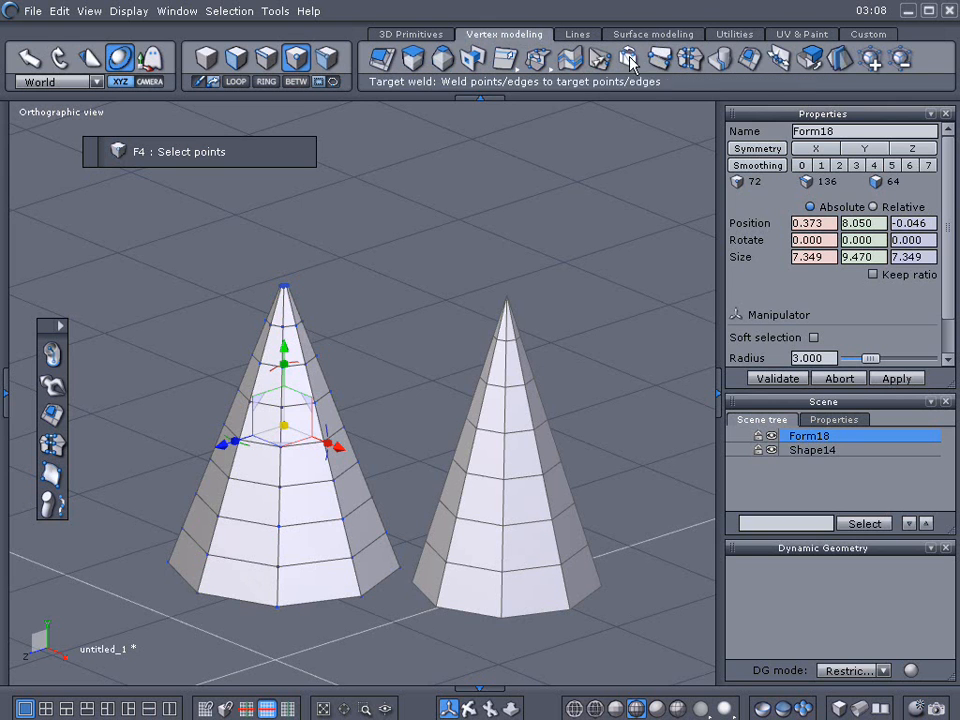
pyautogui.click(658, 62)
pyautogui.moveTo(262, 264); pyautogui.dragTo(314, 301)
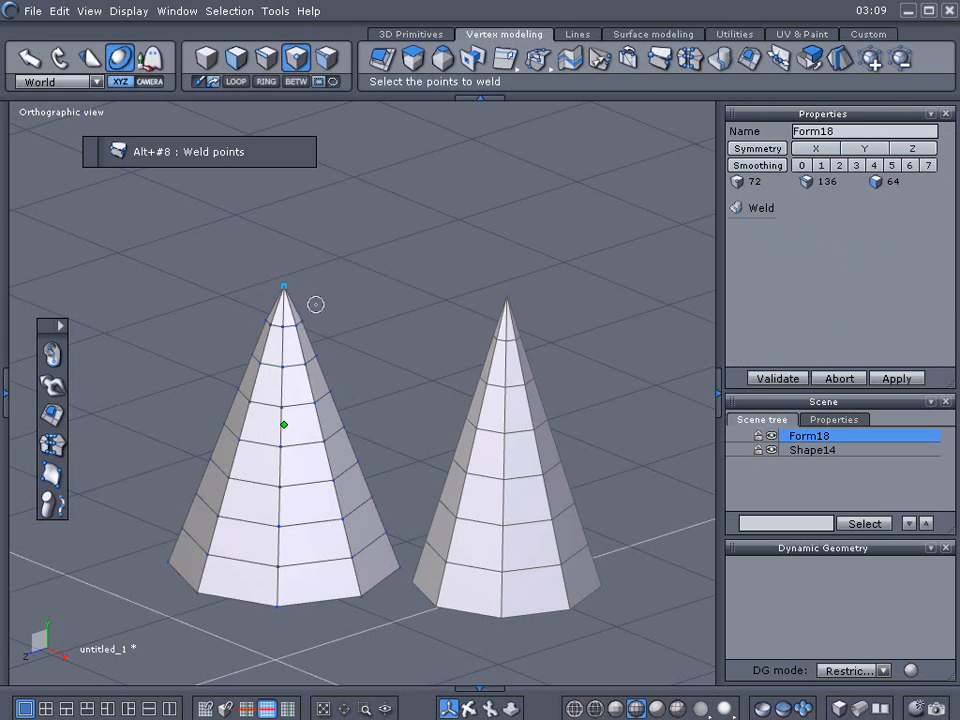
pyautogui.click(775, 378)
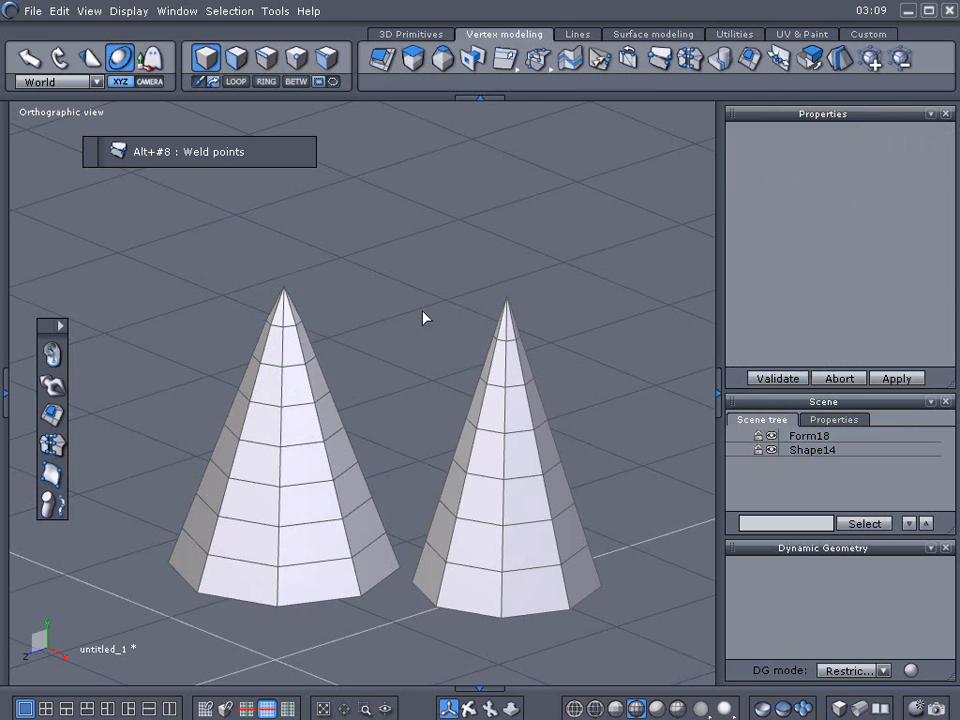
# Raise the tapered cone's apex point to a Y position of about 13.07, and return to object selection
pyautogui.click(286, 287)
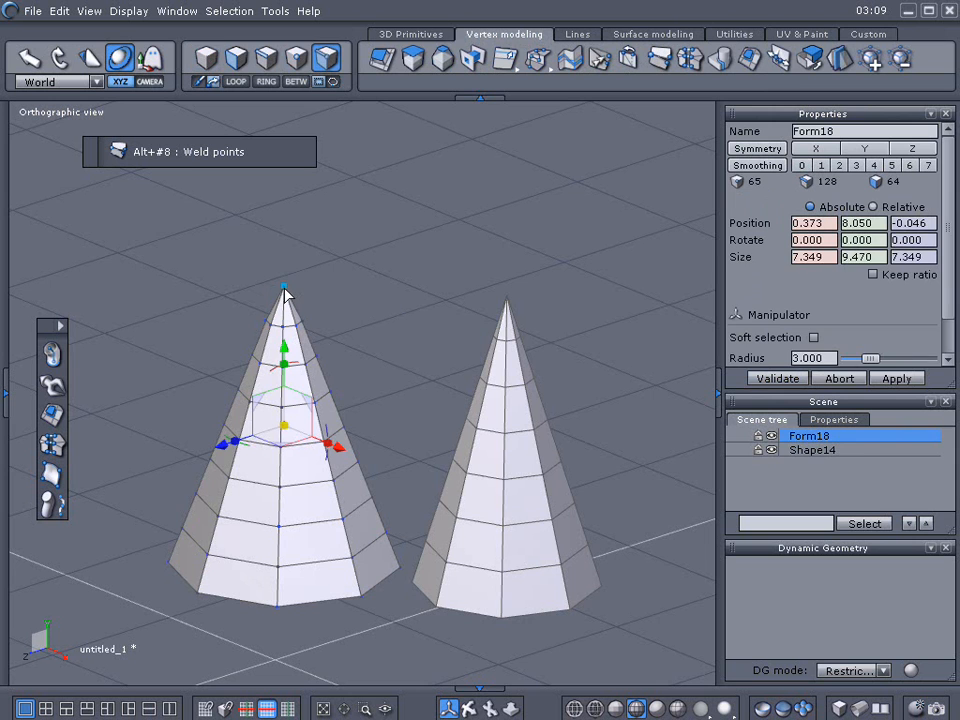
pyautogui.moveTo(288, 283); pyautogui.dragTo(290, 274)
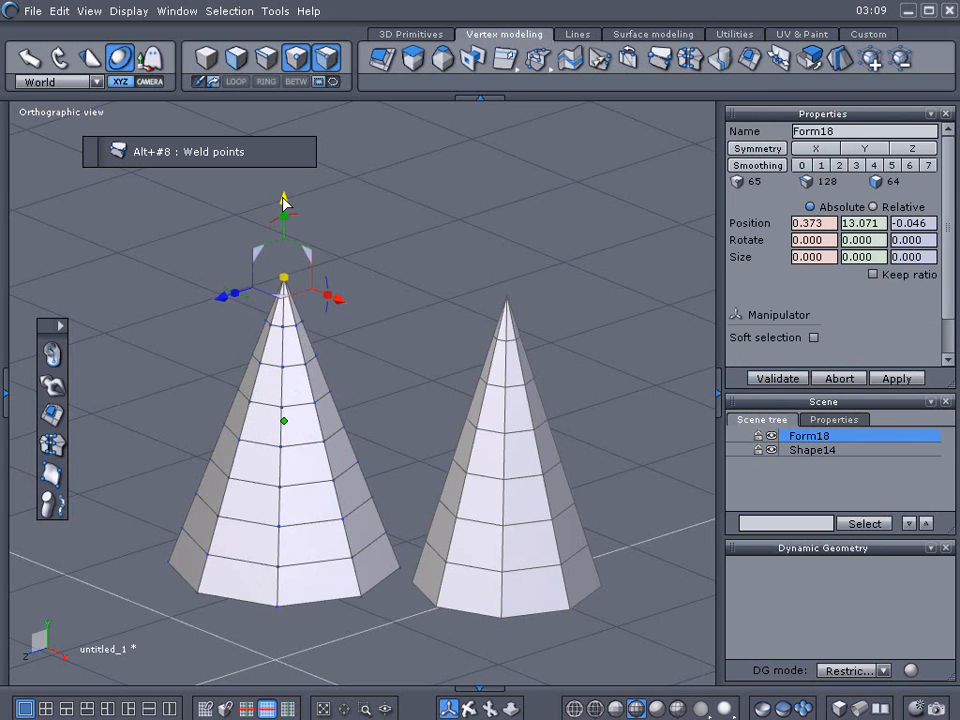
pyautogui.click(399, 247)
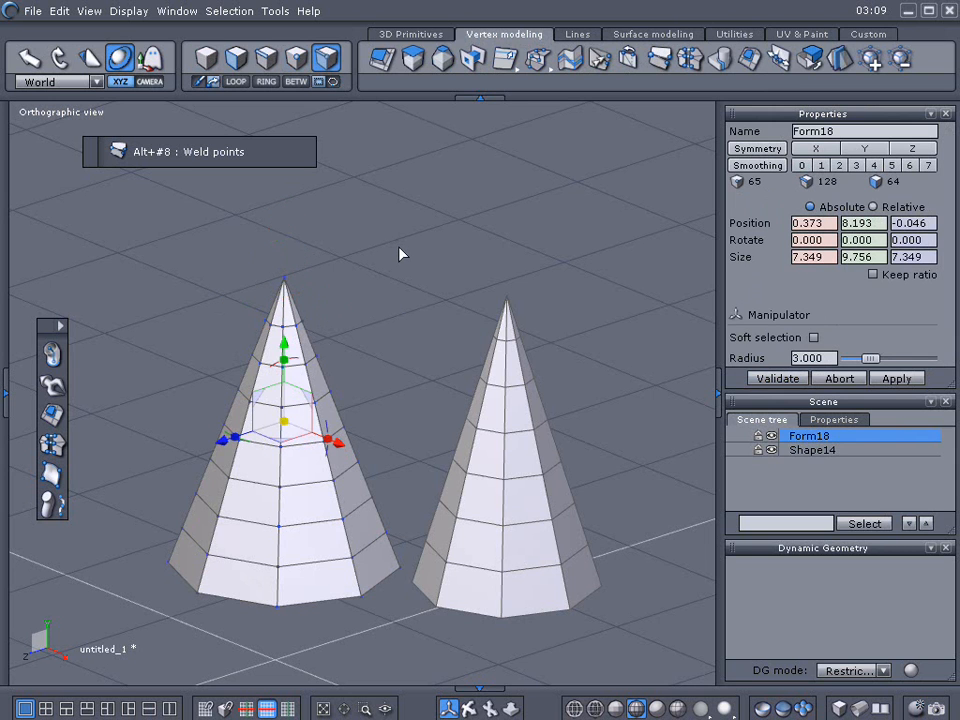
pyautogui.moveTo(396, 259); pyautogui.dragTo(535, 311, button='right')
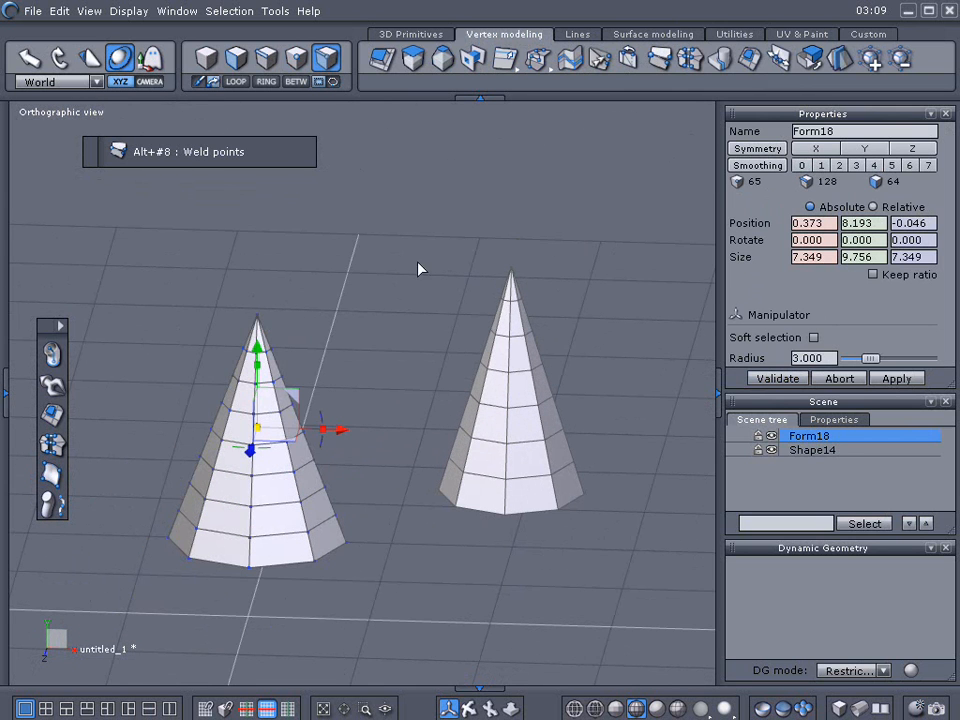
pyautogui.press('F1')
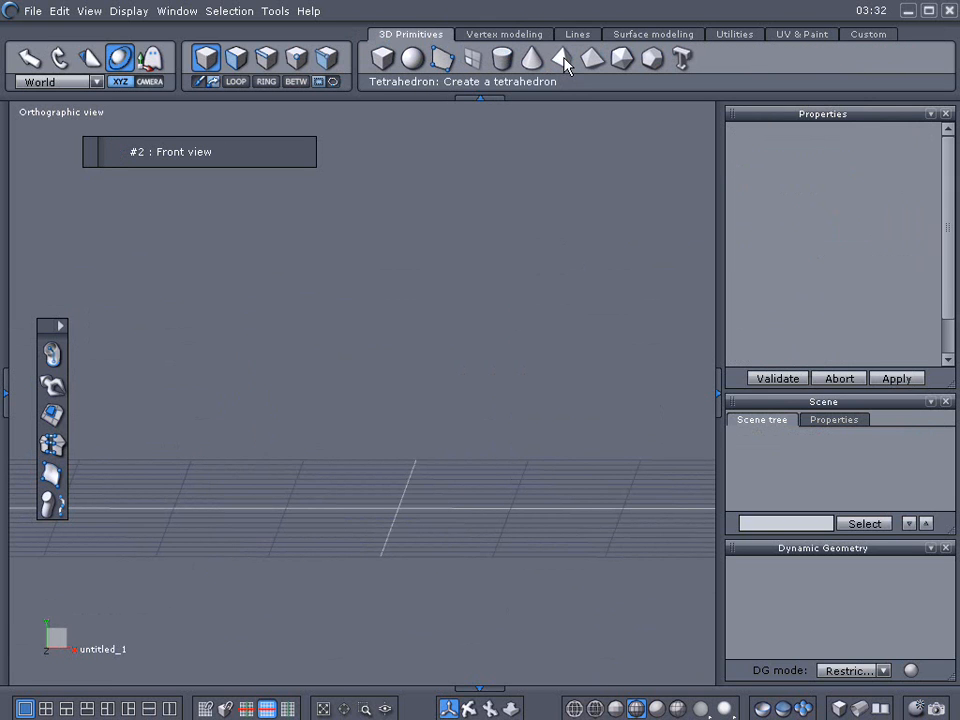
# Create a tetrahedron enlarged to about 13.15 × 10.74 × 11.39, place it on the ground beside the origin, and lock it
pyautogui.click(562, 59)
pyautogui.click(476, 459)
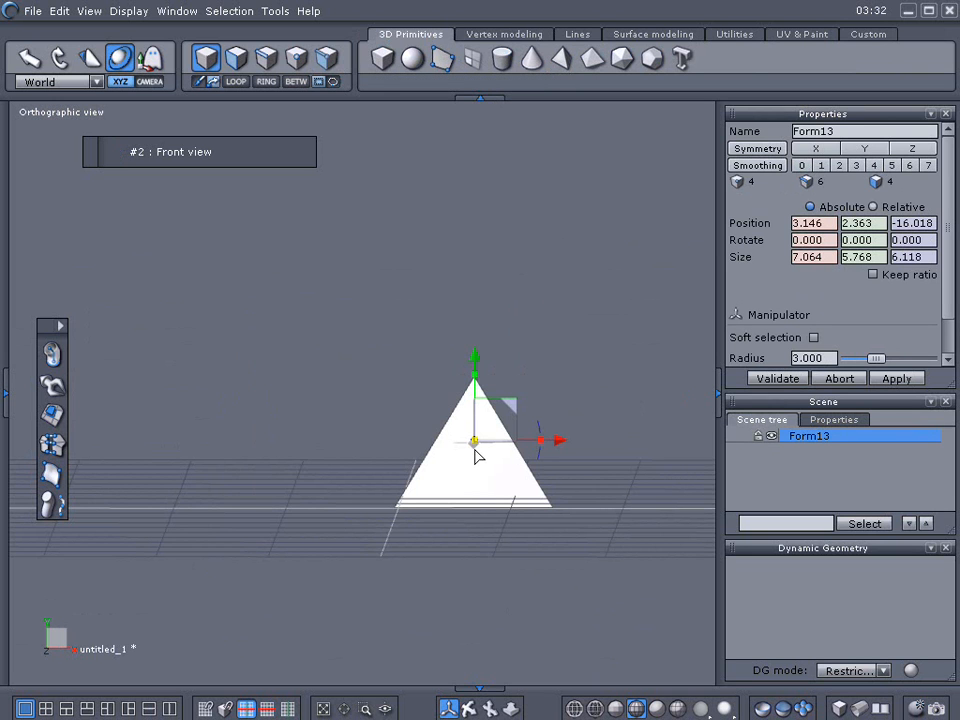
pyautogui.press('5')
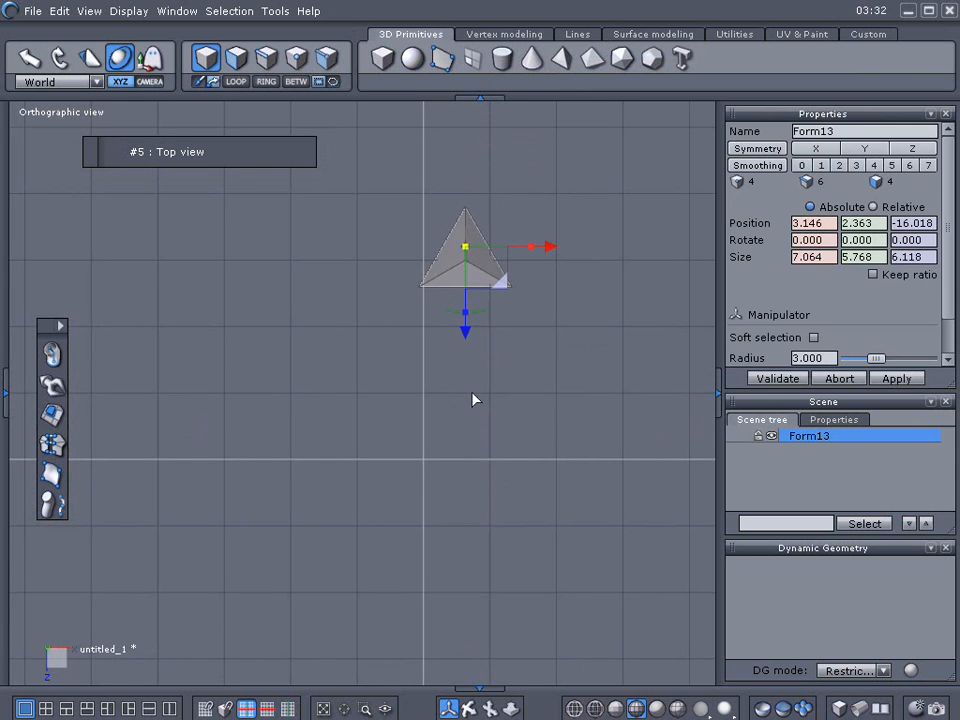
pyautogui.moveTo(470, 337); pyautogui.dragTo(671, 424)
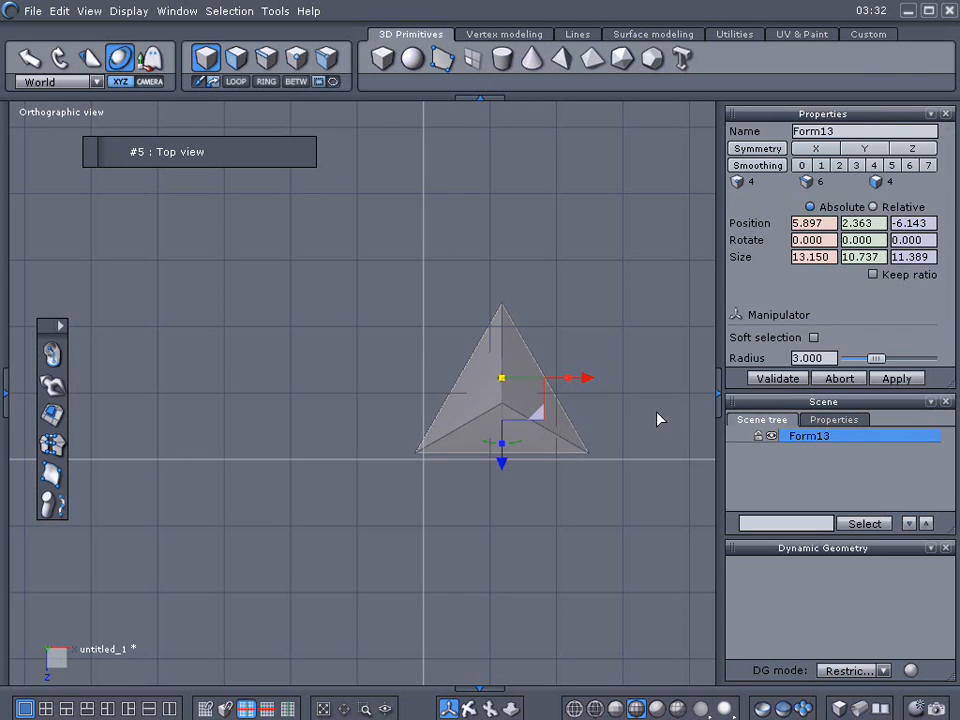
pyautogui.moveTo(538, 422); pyautogui.dragTo(556, 424)
pyautogui.press('2')
pyautogui.moveTo(514, 343); pyautogui.dragTo(513, 310)
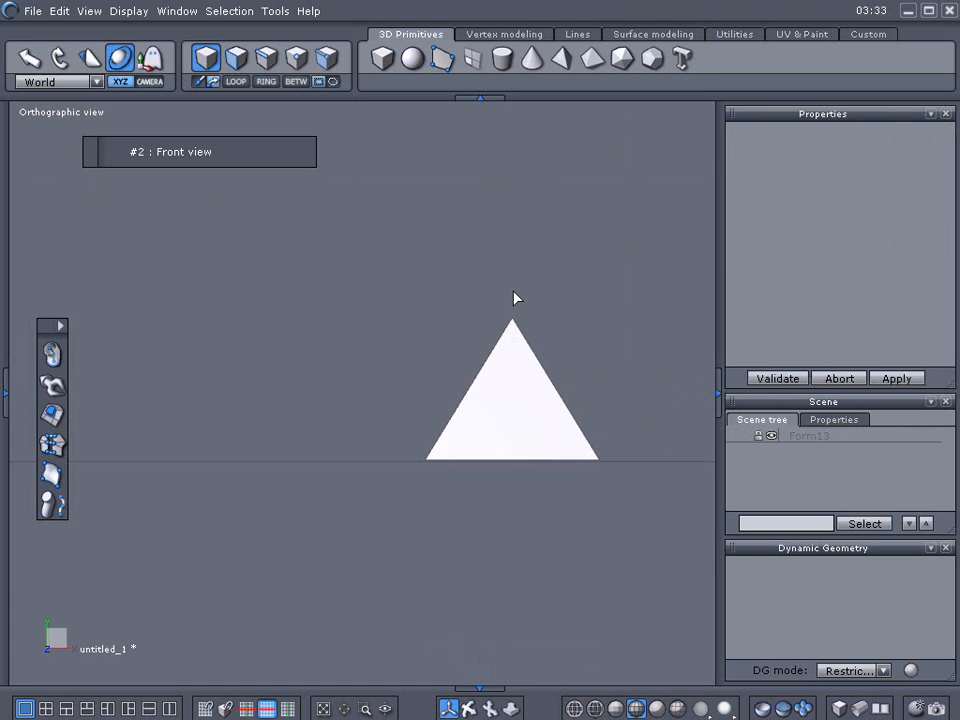
# Draw a square curve beside the tetrahedron in the top view, centred near X -10, Z -7.2, and scale it to about 13.08
pyautogui.press('5')
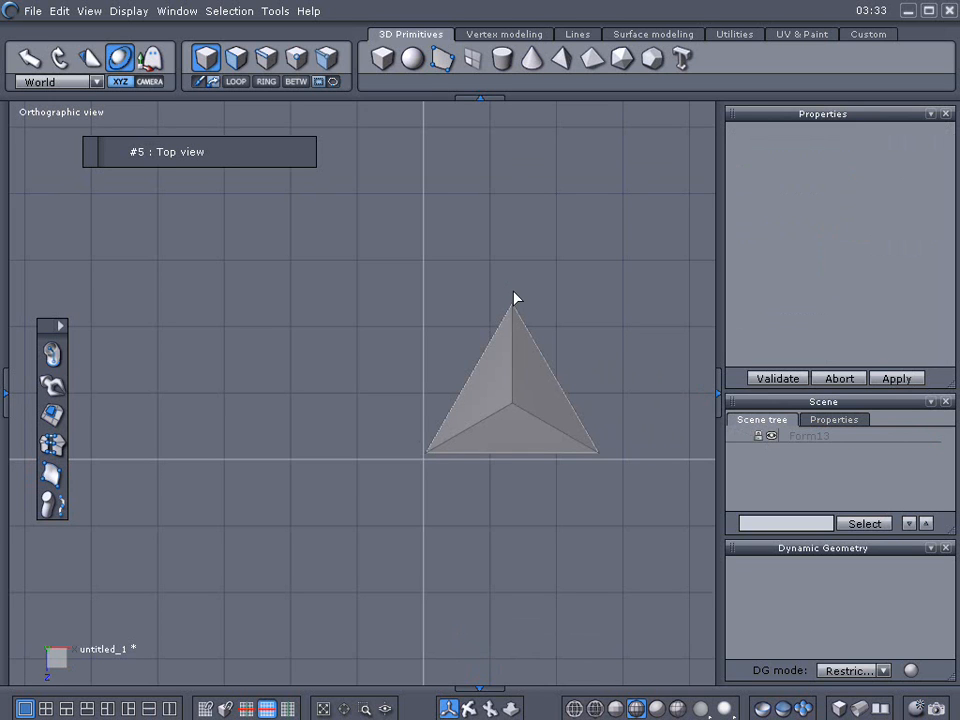
pyautogui.click(576, 35)
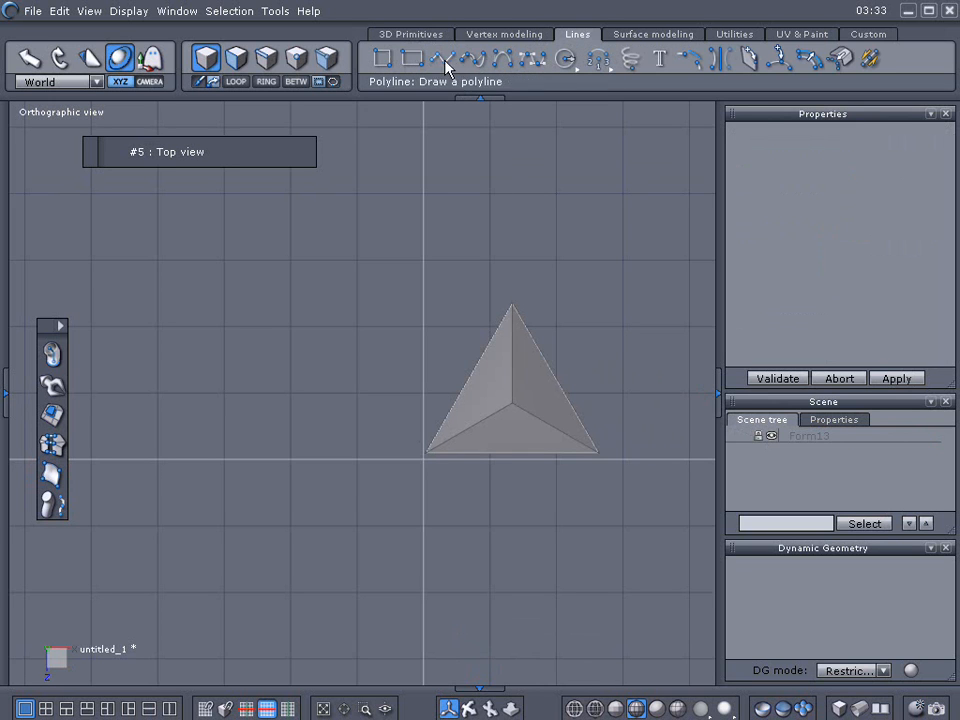
pyautogui.click(386, 63)
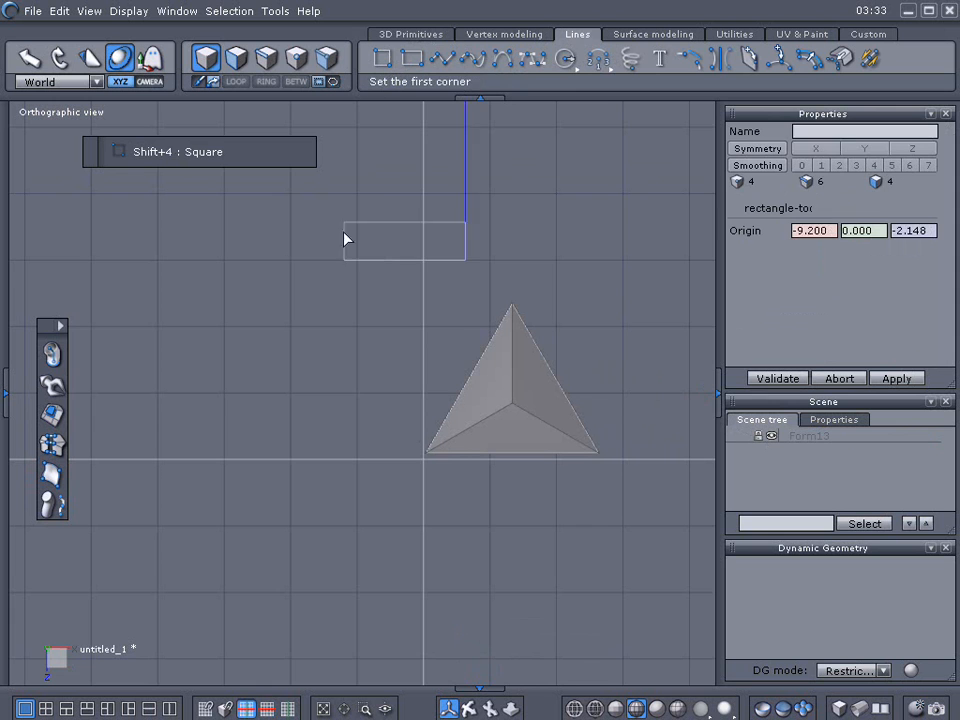
pyautogui.click(291, 395)
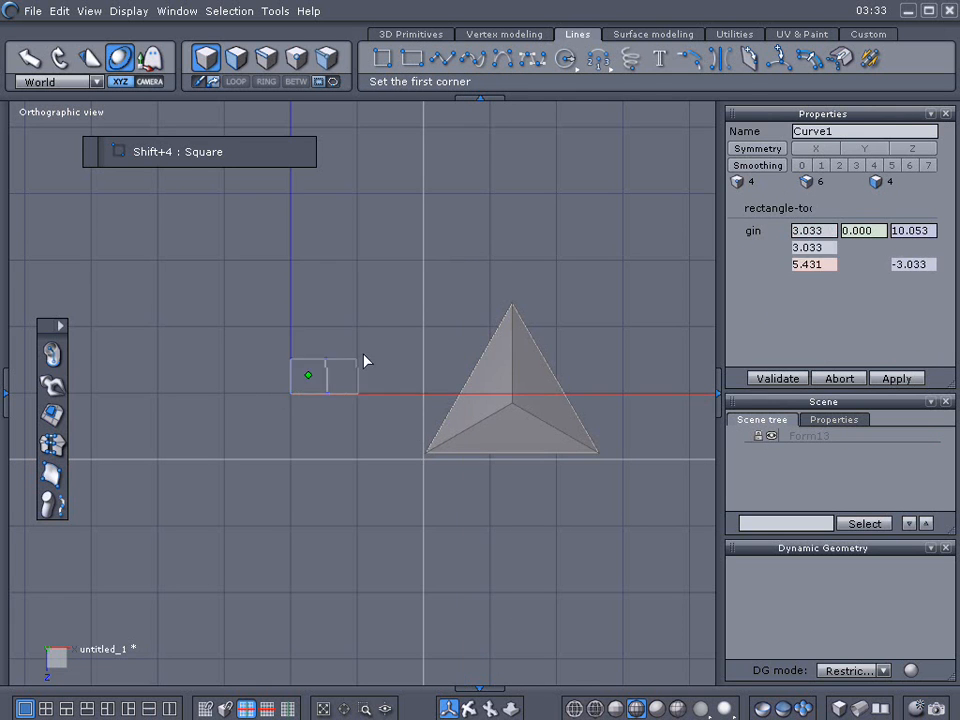
pyautogui.click(539, 207)
pyautogui.moveTo(422, 332); pyautogui.dragTo(330, 410)
pyautogui.click(327, 402)
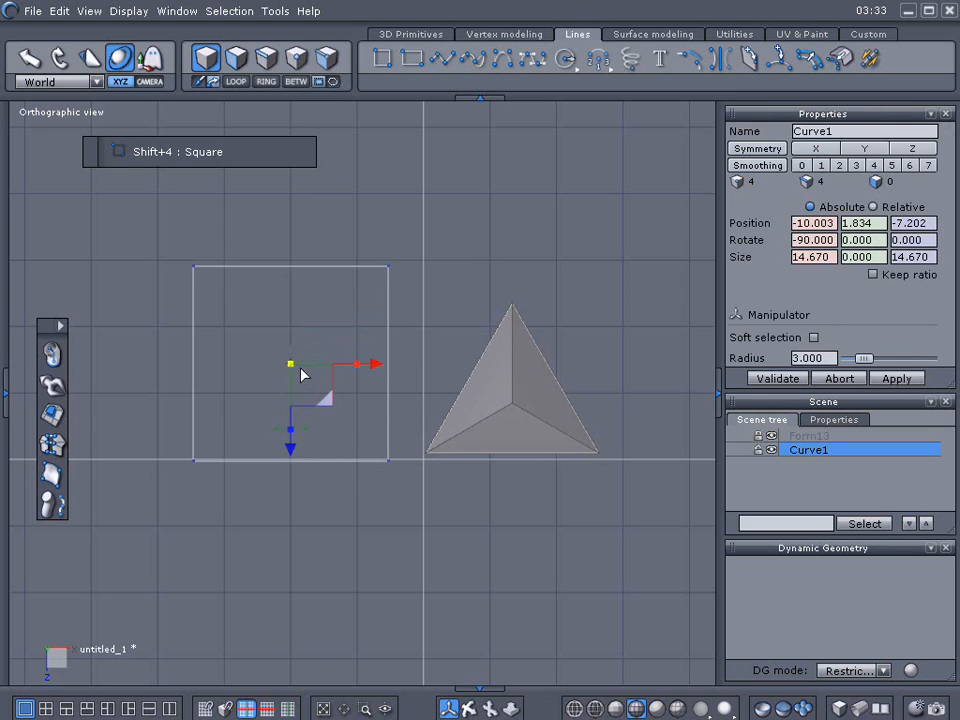
pyautogui.moveTo(292, 368); pyautogui.dragTo(298, 384)
# Duplicate the square curve in place with copy and paste
pyautogui.press('2')
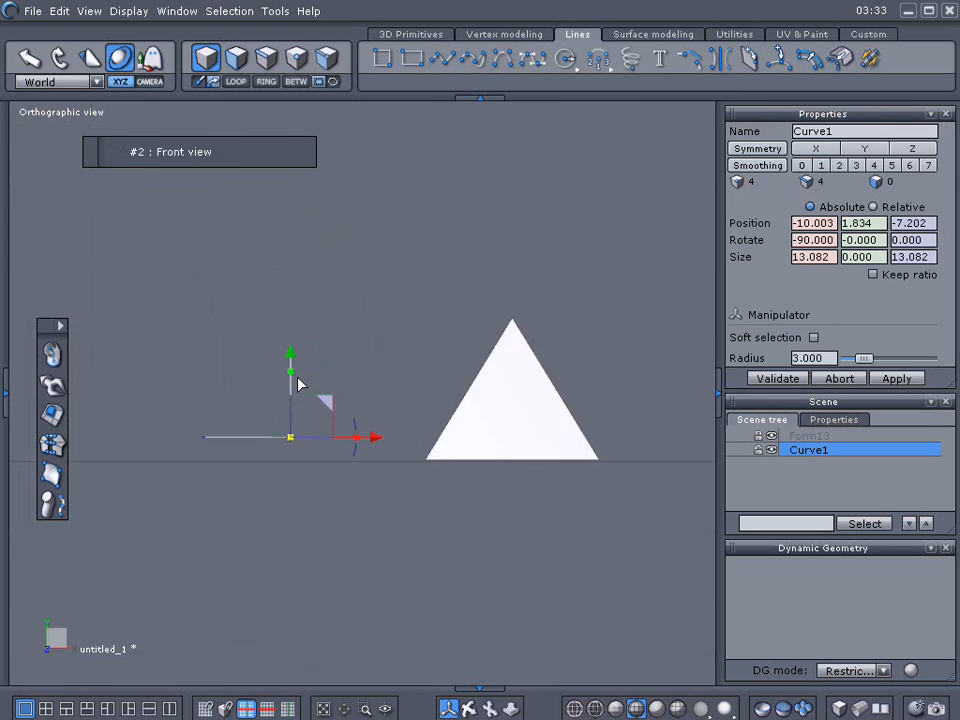
pyautogui.moveTo(367, 405); pyautogui.dragTo(266, 564, button='right')
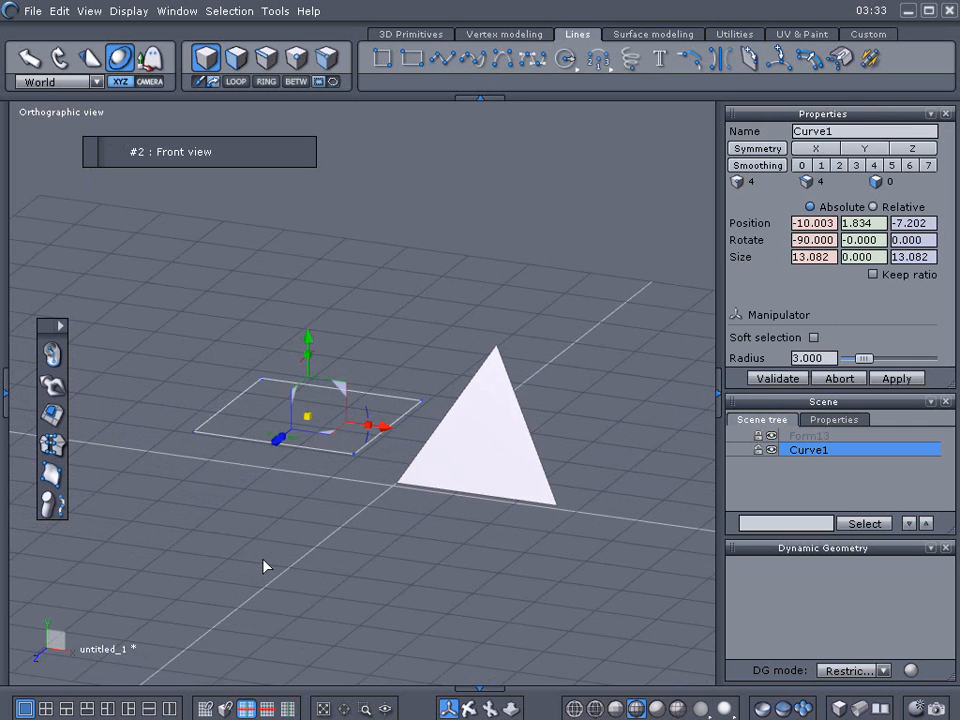
pyautogui.hotkey('ctrl', 'c')
pyautogui.hotkey('ctrl', 'v')
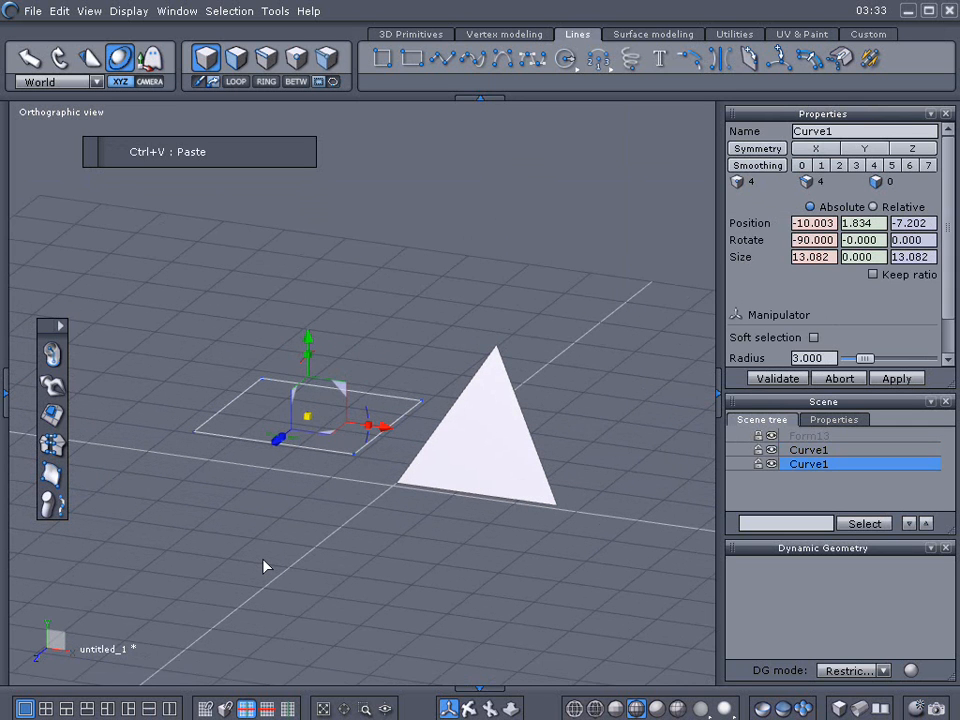
# Rotate the copied square upright to an X rotation of 180° and sweep it along the flat square curve
pyautogui.moveTo(339, 544); pyautogui.dragTo(311, 510, button='right')
pyautogui.moveTo(325, 362); pyautogui.dragTo(402, 352)
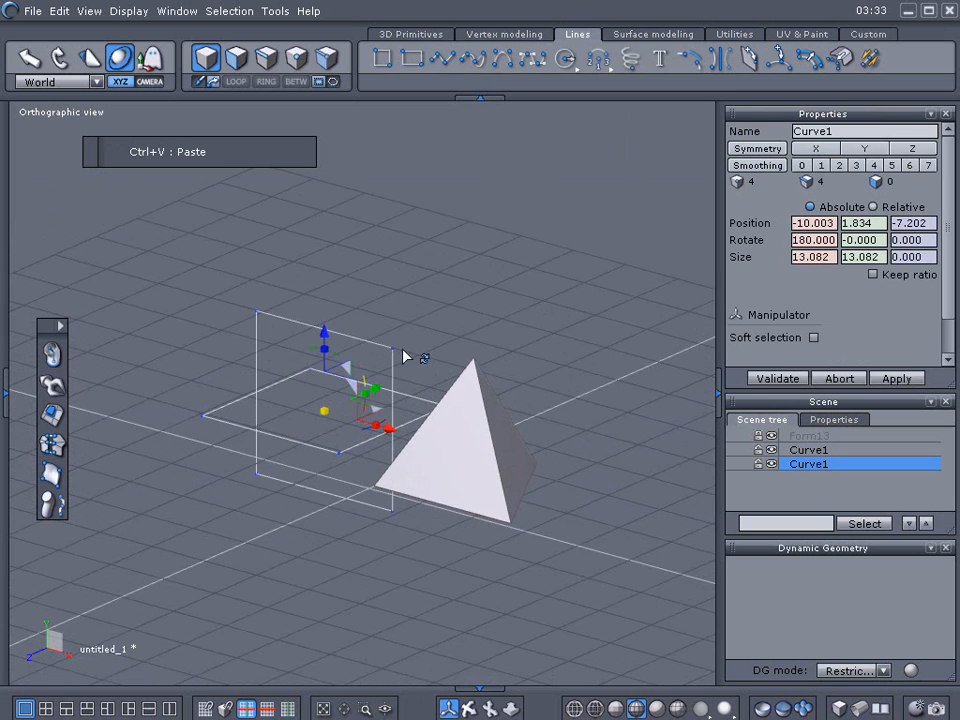
pyautogui.click(54, 355)
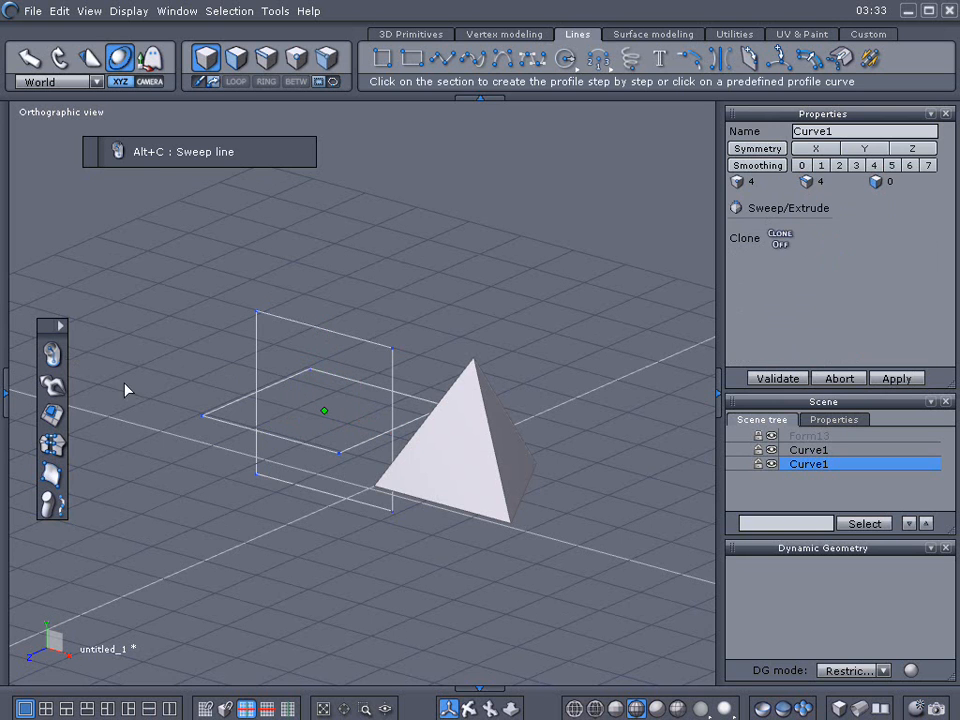
pyautogui.click(212, 416)
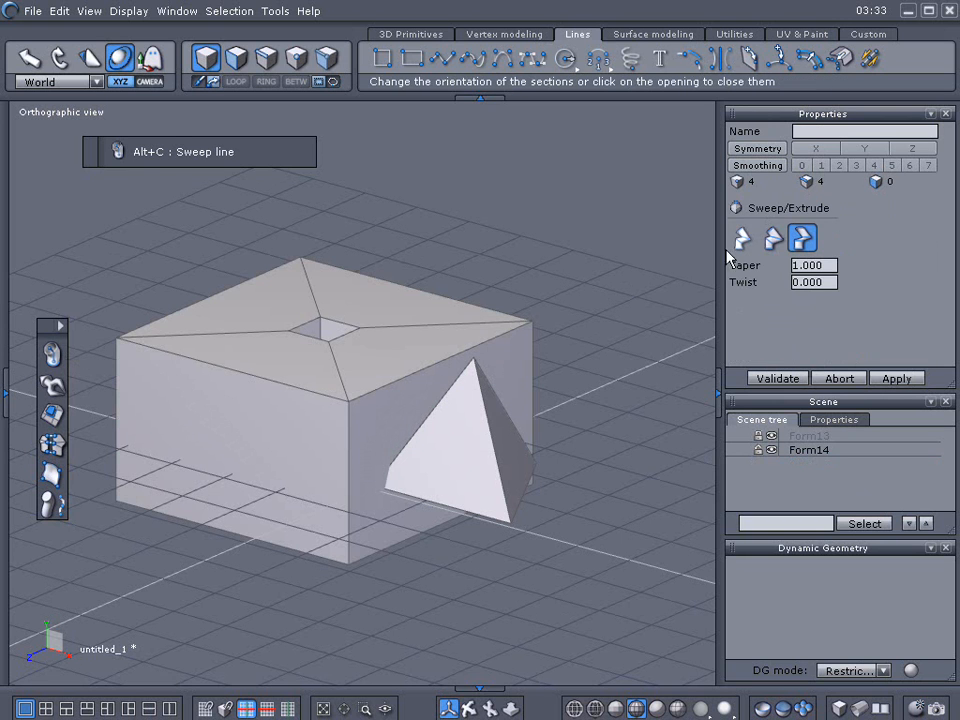
# Finish the sweep with all its sections kept parallel, and hide the reference tetrahedron
pyautogui.click(775, 240)
pyautogui.click(748, 242)
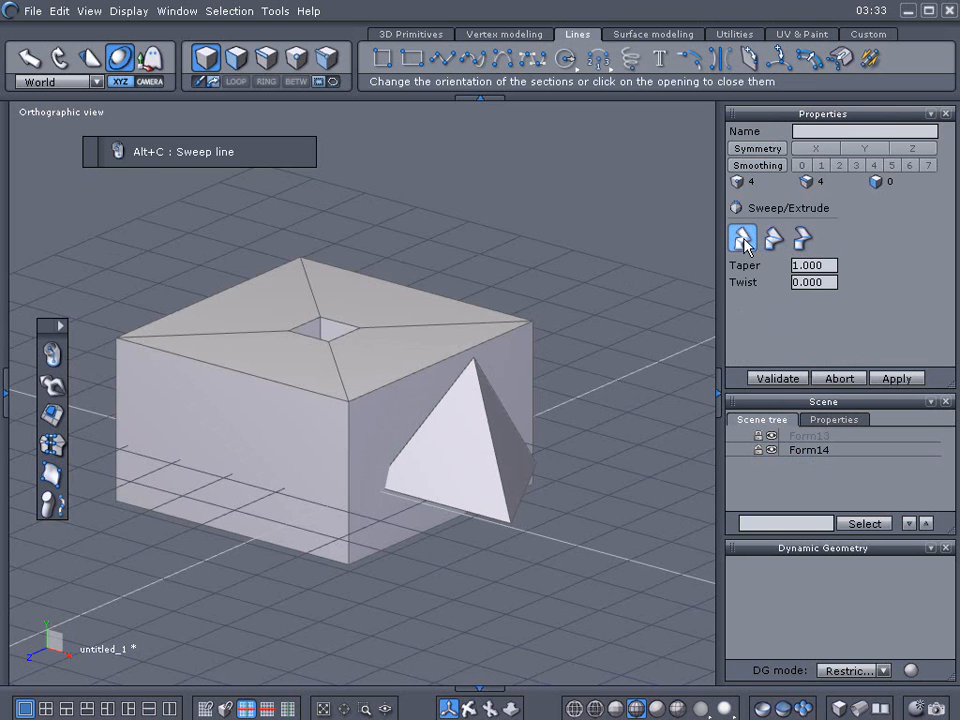
pyautogui.click(775, 240)
pyautogui.click(802, 240)
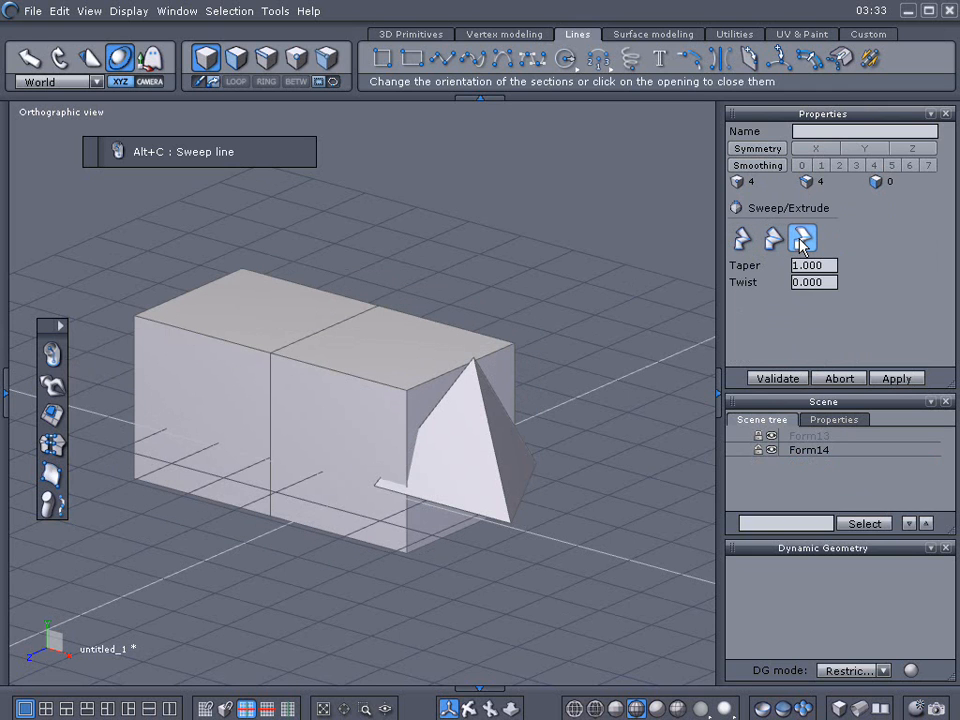
pyautogui.click(771, 438)
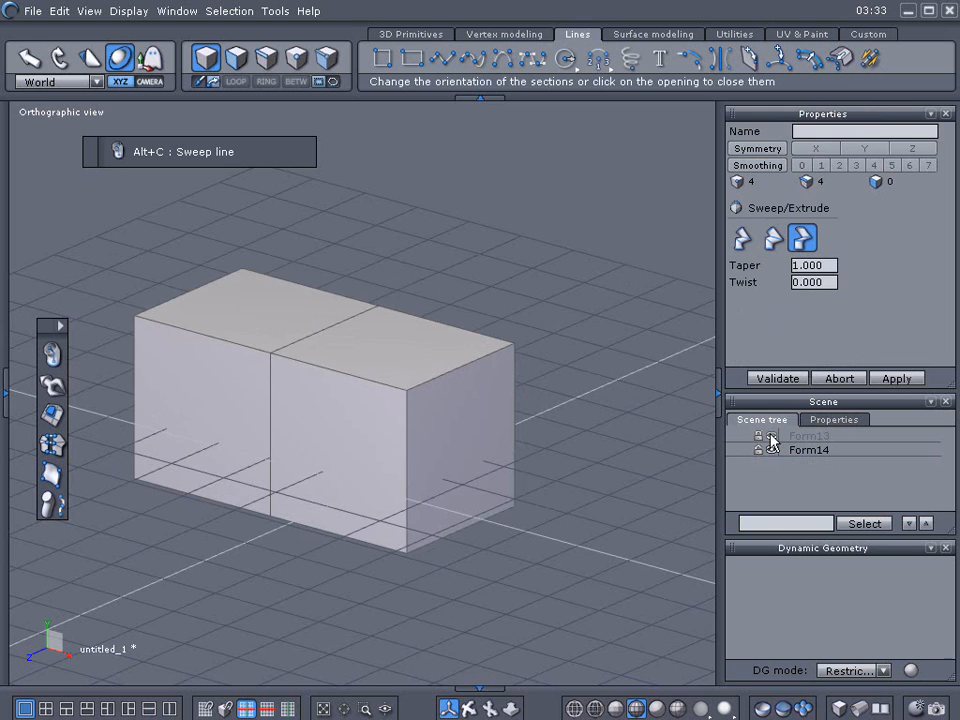
pyautogui.click(790, 379)
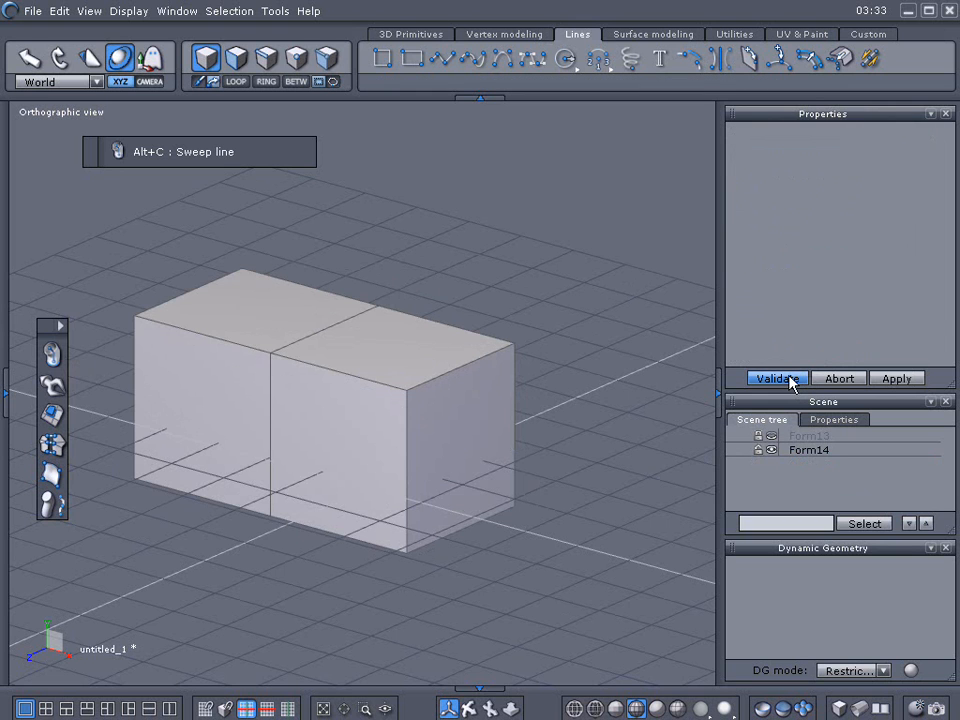
# Collapse the swept box's dynamic geometry and average-weld its overlapping points
pyautogui.click(788, 450)
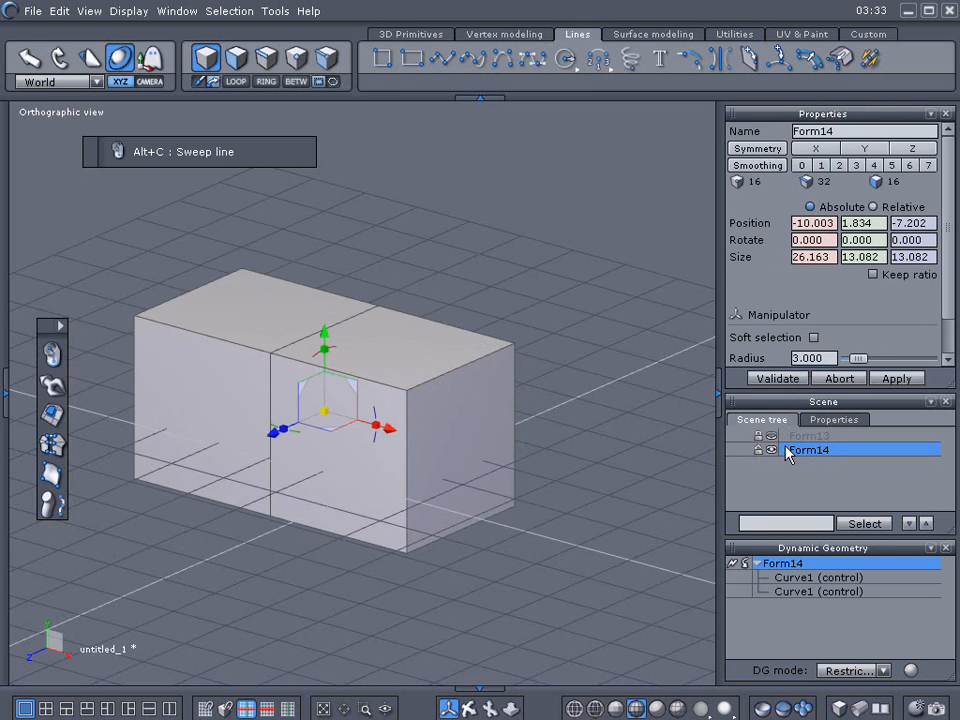
pyautogui.click(732, 563)
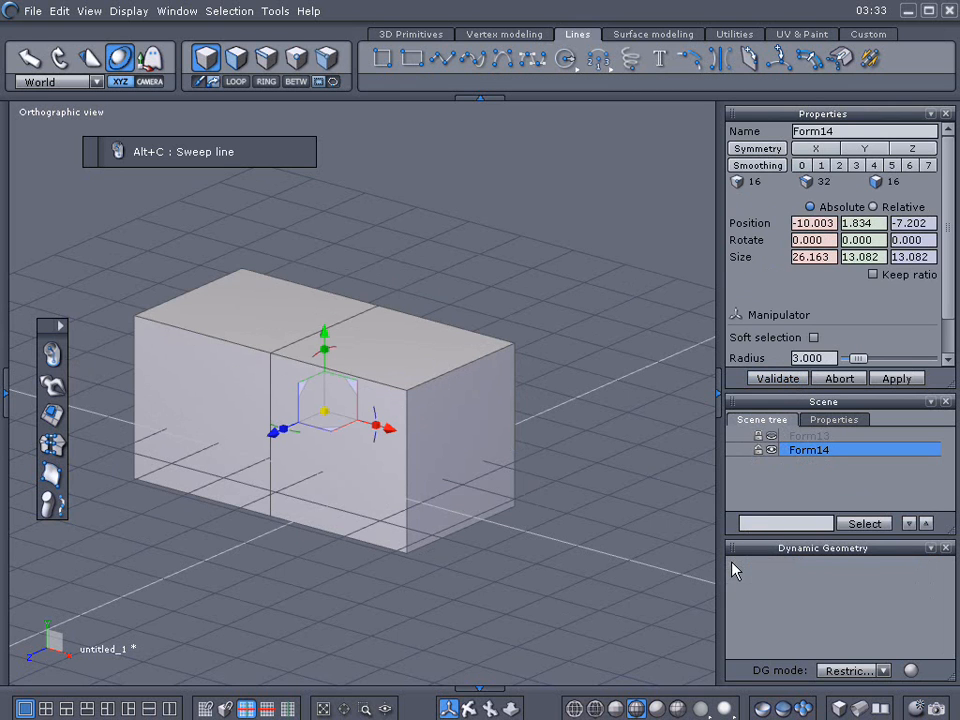
pyautogui.click(55, 446)
pyautogui.click(779, 380)
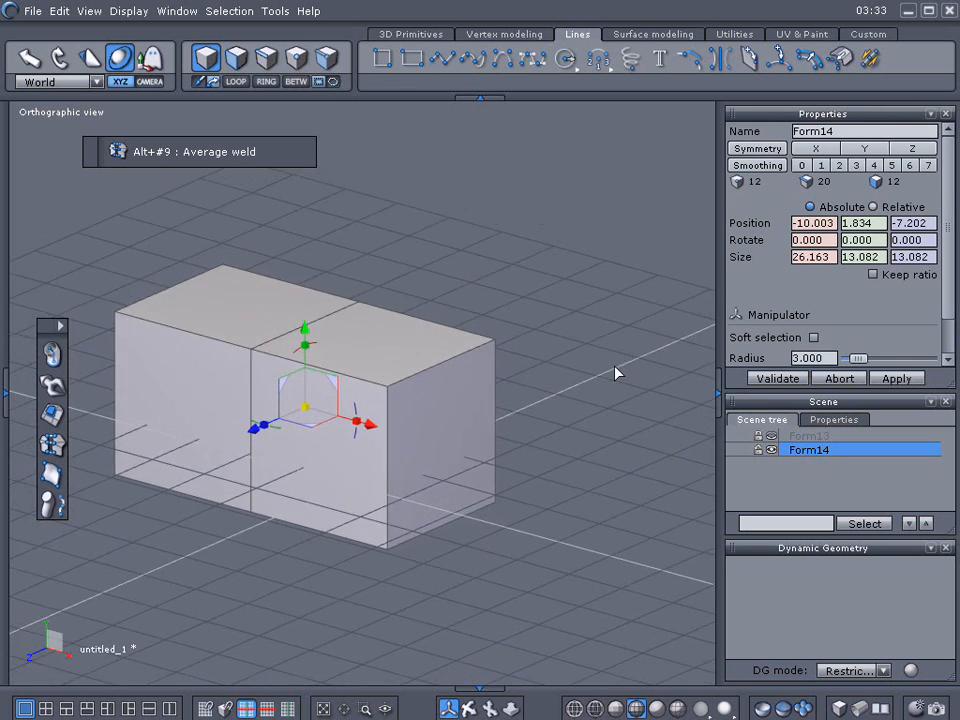
# Delete the face loop and end face of the box half on the positive X side, plus the redundant face on the cut side
pyautogui.click(236, 58)
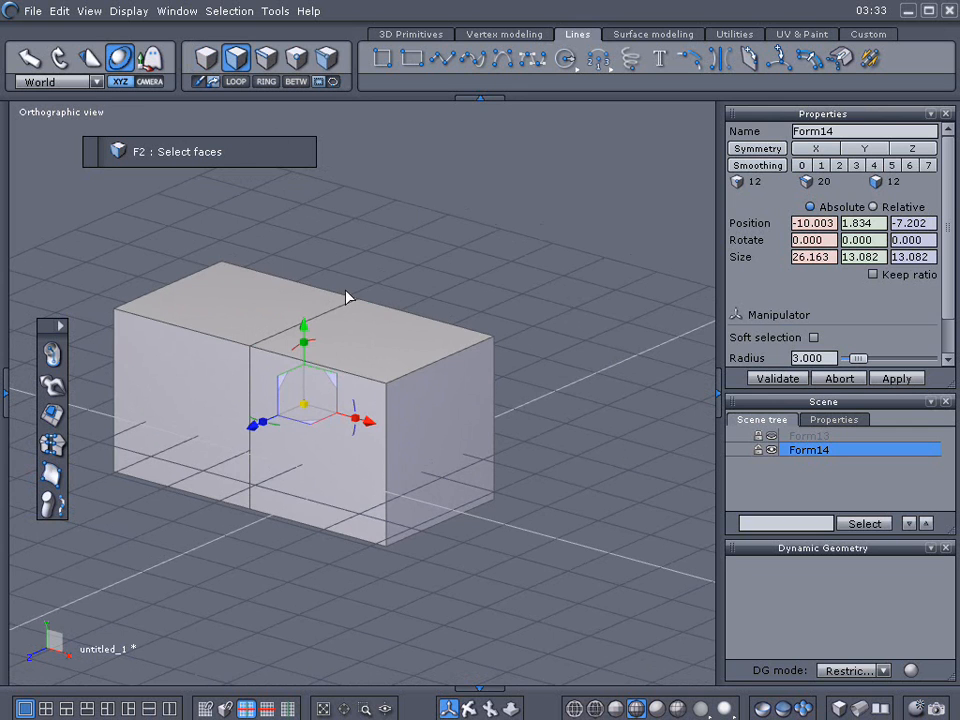
pyautogui.click(364, 336)
pyautogui.click(236, 82)
pyautogui.click(241, 82)
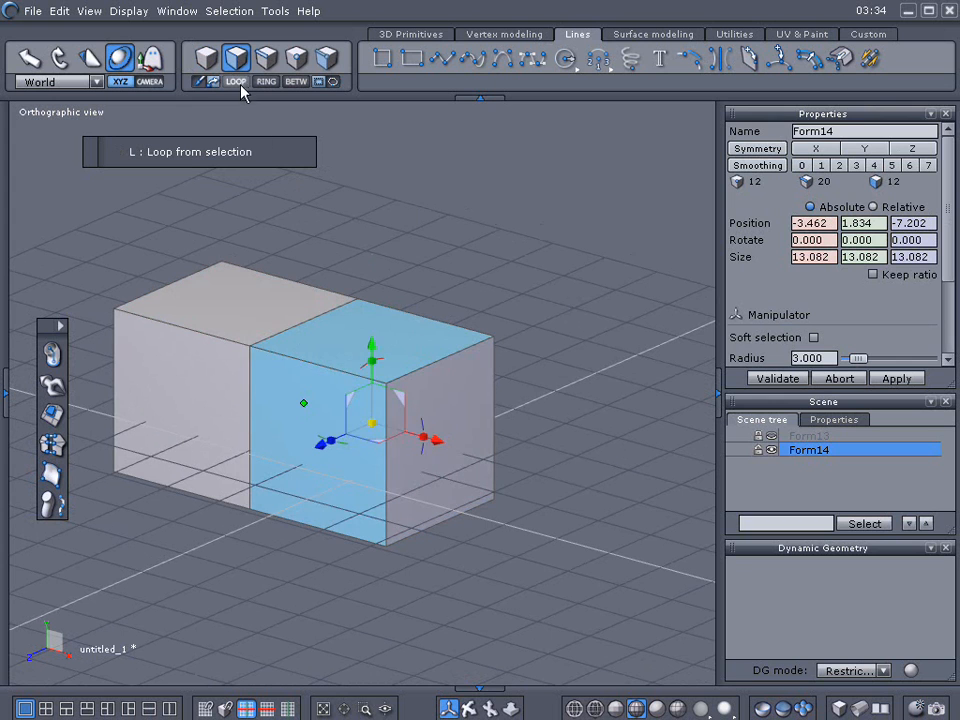
pyautogui.keyDown('shift'); pyautogui.click(442, 388); pyautogui.keyUp('shift')
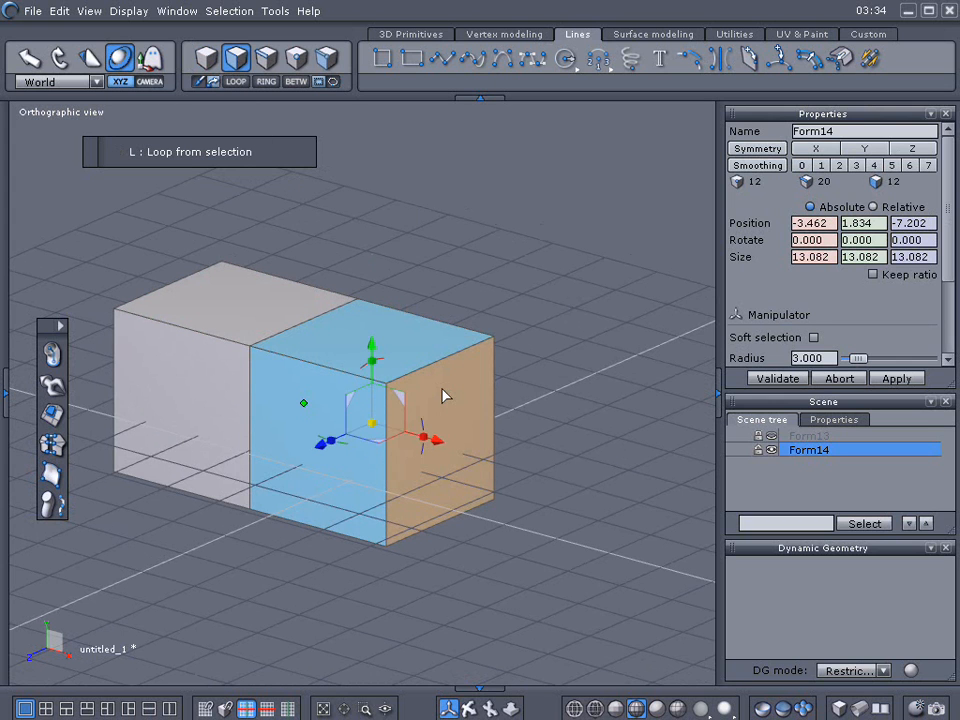
pyautogui.press('Delete')
pyautogui.click(329, 389)
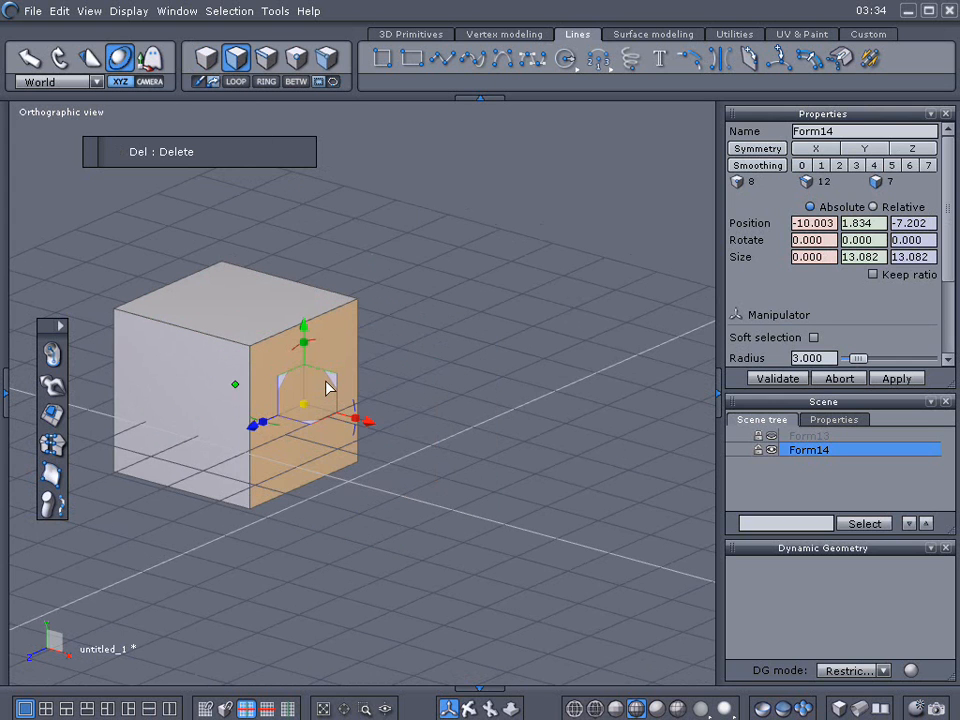
pyautogui.press('Delete')
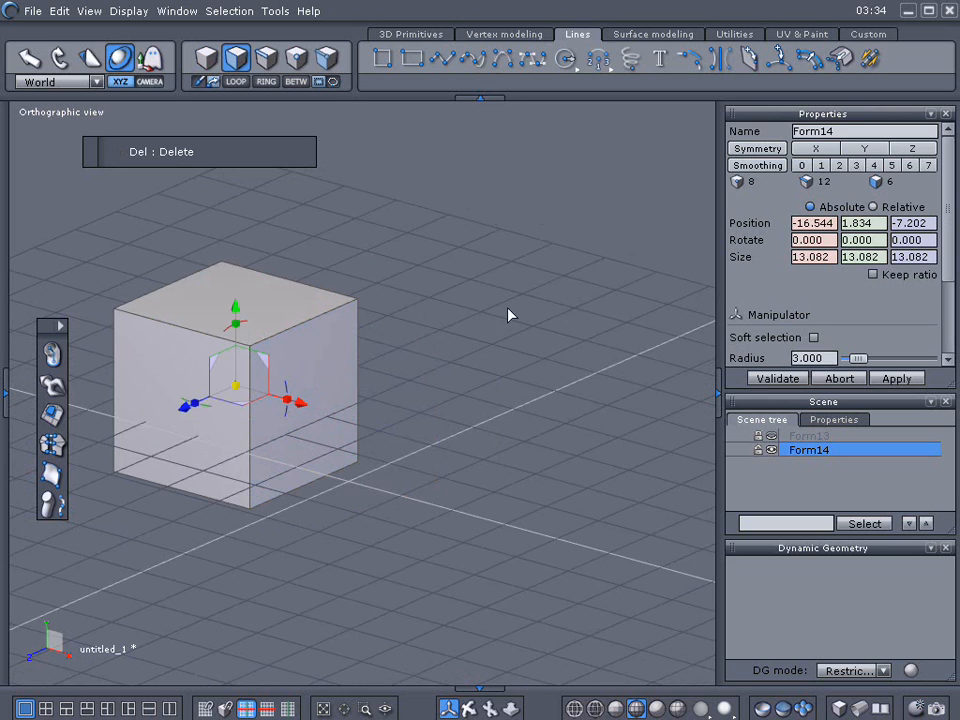
# Rename the cube as cube-line and show the reference tetrahedron again
pyautogui.doubleClick(840, 131)
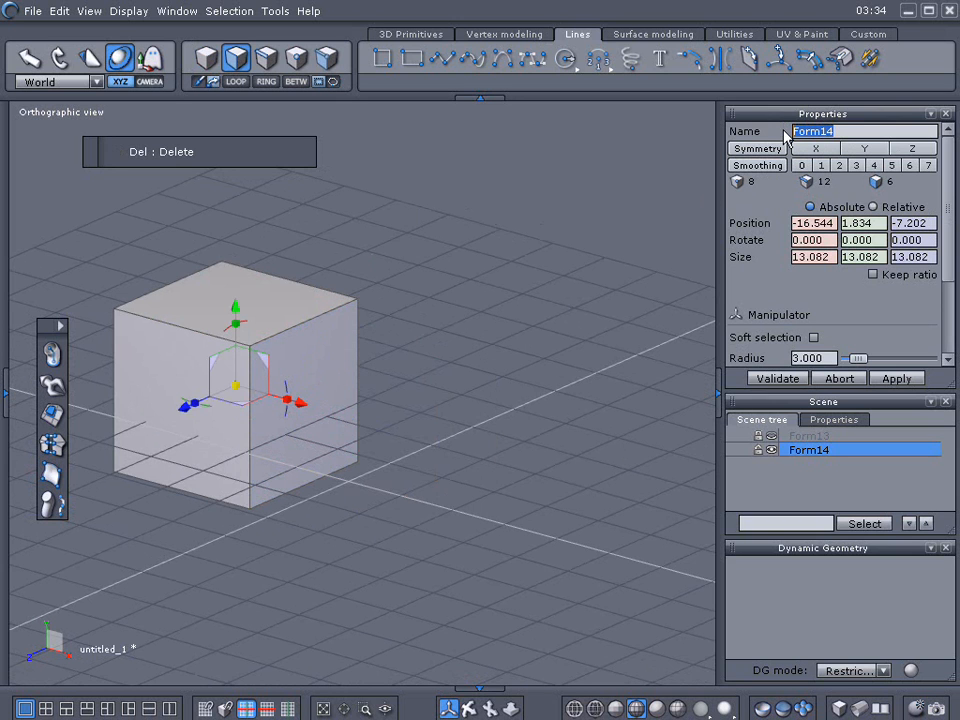
pyautogui.write('cube-line')
pyautogui.press('Return')
pyautogui.click(774, 437)
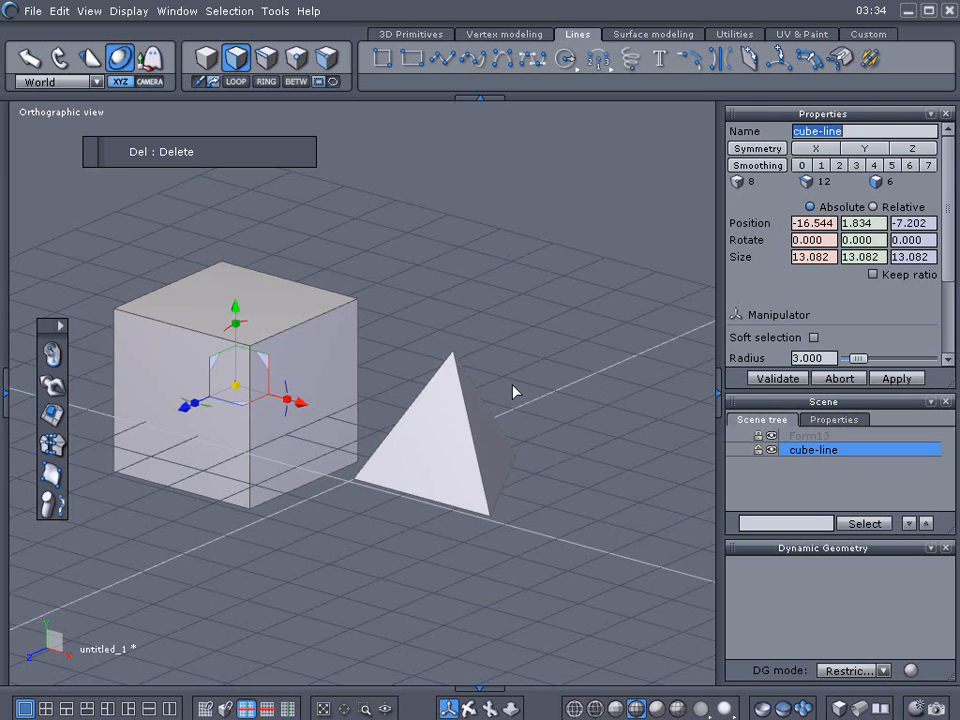
# Scale the cube uniformly to about 8.70 and move it to about X -12.86, Y 2.74, beside the tetrahedron
pyautogui.moveTo(240, 392); pyautogui.dragTo(270, 444)
pyautogui.moveTo(302, 402); pyautogui.dragTo(340, 404)
pyautogui.moveTo(279, 333); pyautogui.dragTo(276, 314)
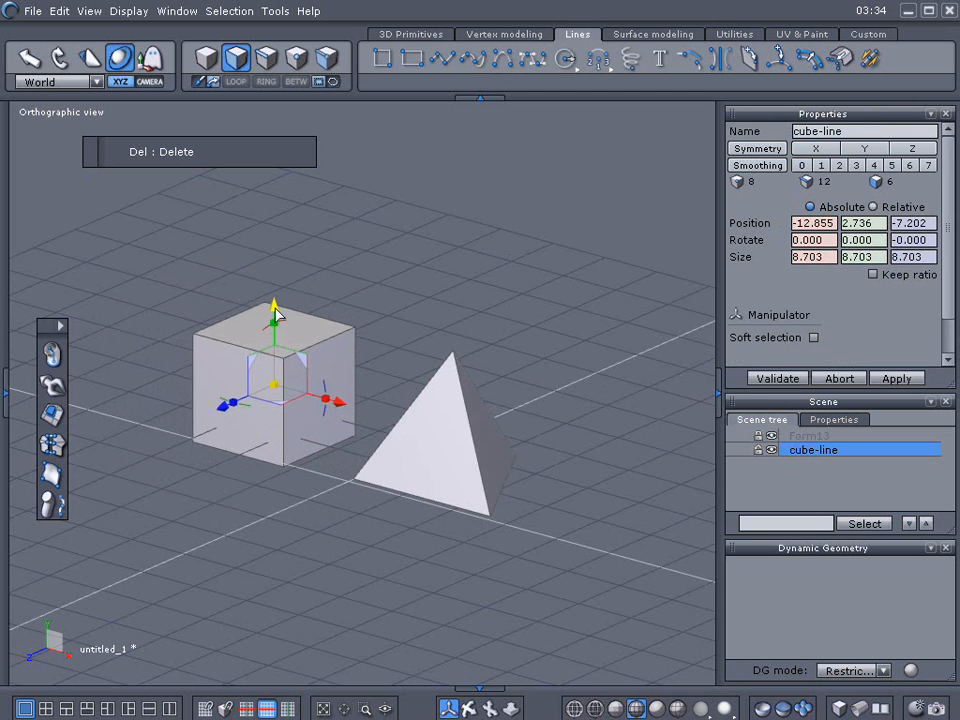
# Dissolve three of the cube's top corner points, keeping the top corner at the front toward the tetrahedron
pyautogui.moveTo(480, 321); pyautogui.dragTo(566, 330, button='middle')
pyautogui.scroll(2, 522, 358)
pyautogui.moveTo(414, 281); pyautogui.dragTo(473, 300, button='middle')
pyautogui.press('F4')
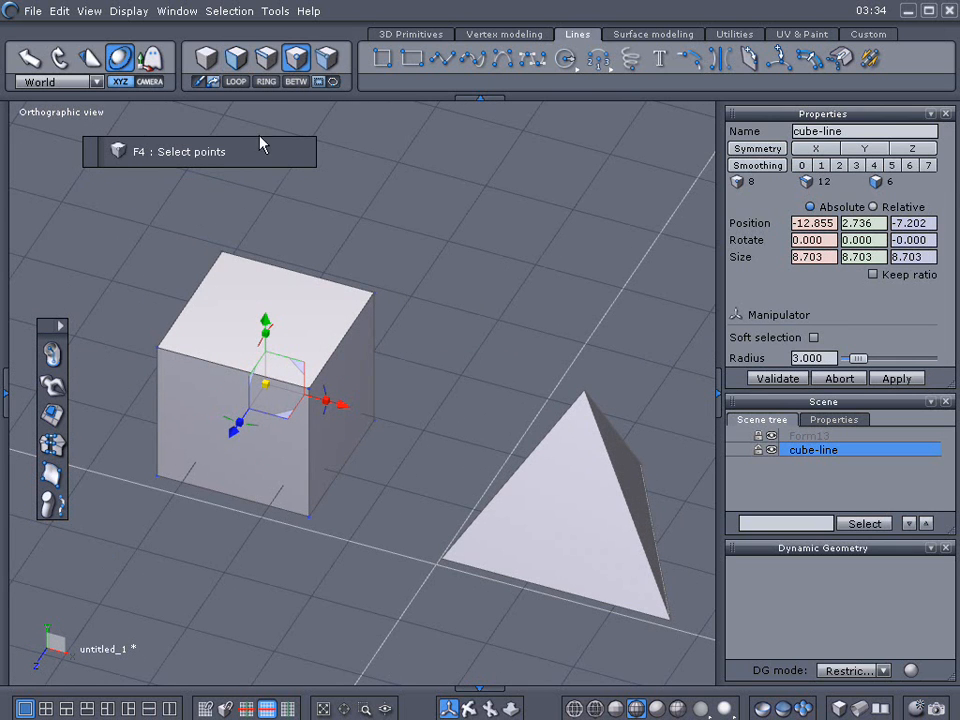
pyautogui.click(222, 253)
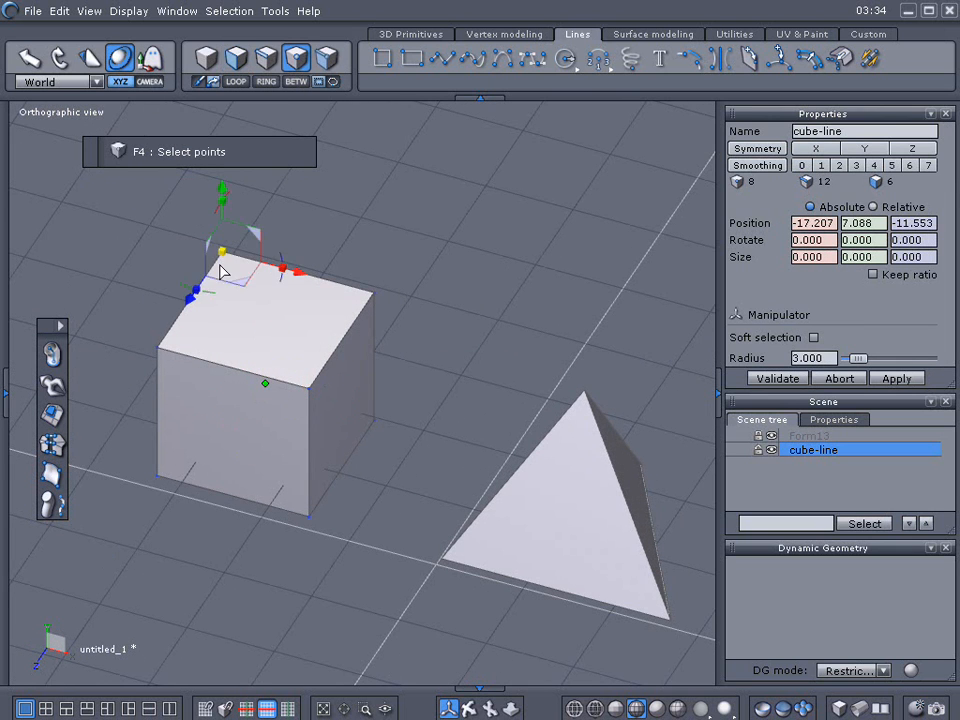
pyautogui.keyDown('shift'); pyautogui.click(159, 349); pyautogui.keyUp('shift')
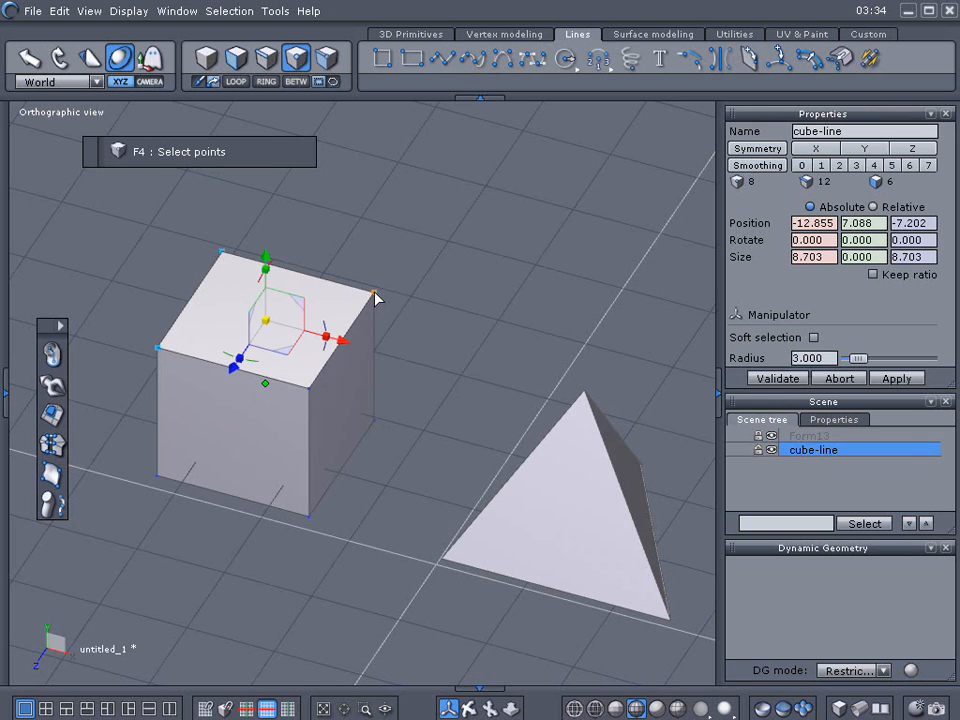
pyautogui.scroll(-2, 375, 297)
pyautogui.press('BackSpace')
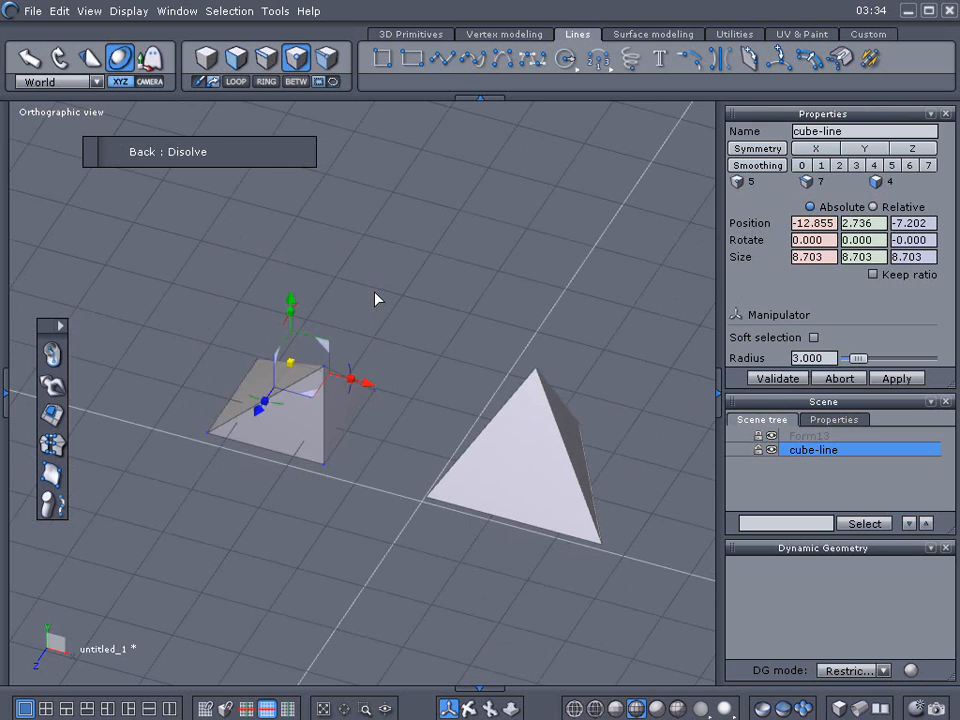
# Move the remaining top point inward over the base in the top view, to about X -11.08, Z -5.71
pyautogui.scroll(2, 377, 291)
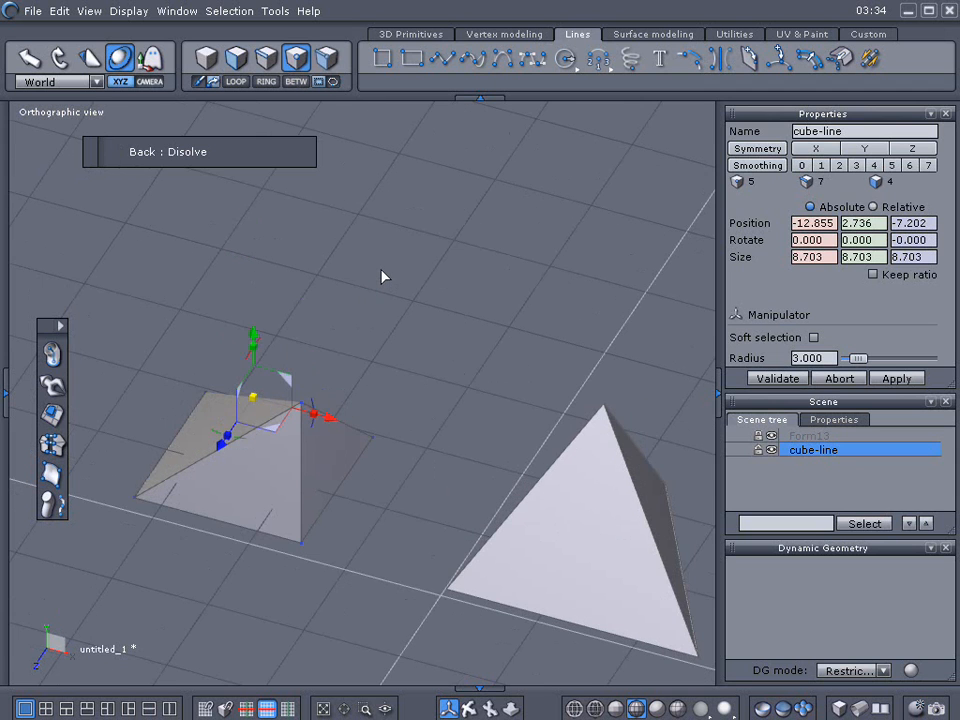
pyautogui.scroll(2, 384, 274)
pyautogui.moveTo(384, 274); pyautogui.dragTo(404, 203, button='middle')
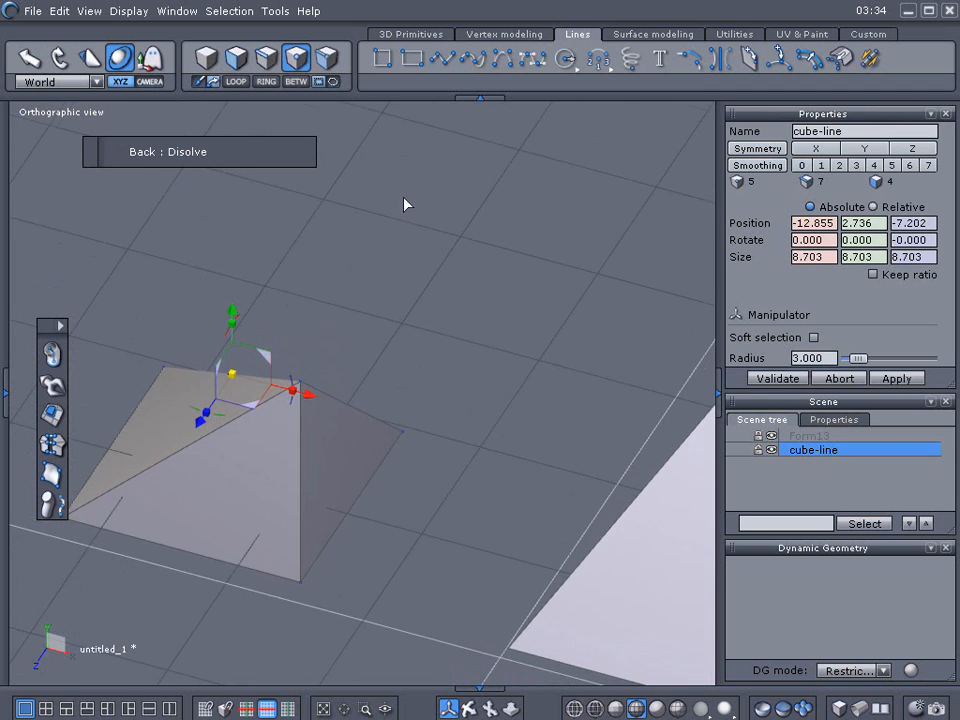
pyautogui.click(301, 383)
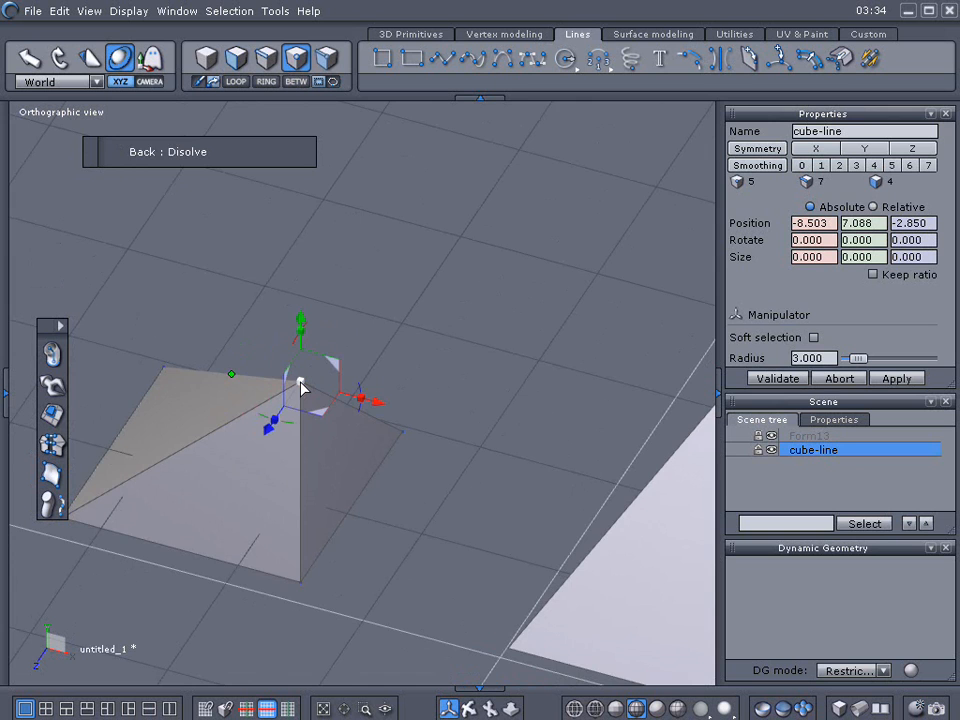
pyautogui.press('2')
pyautogui.press('5')
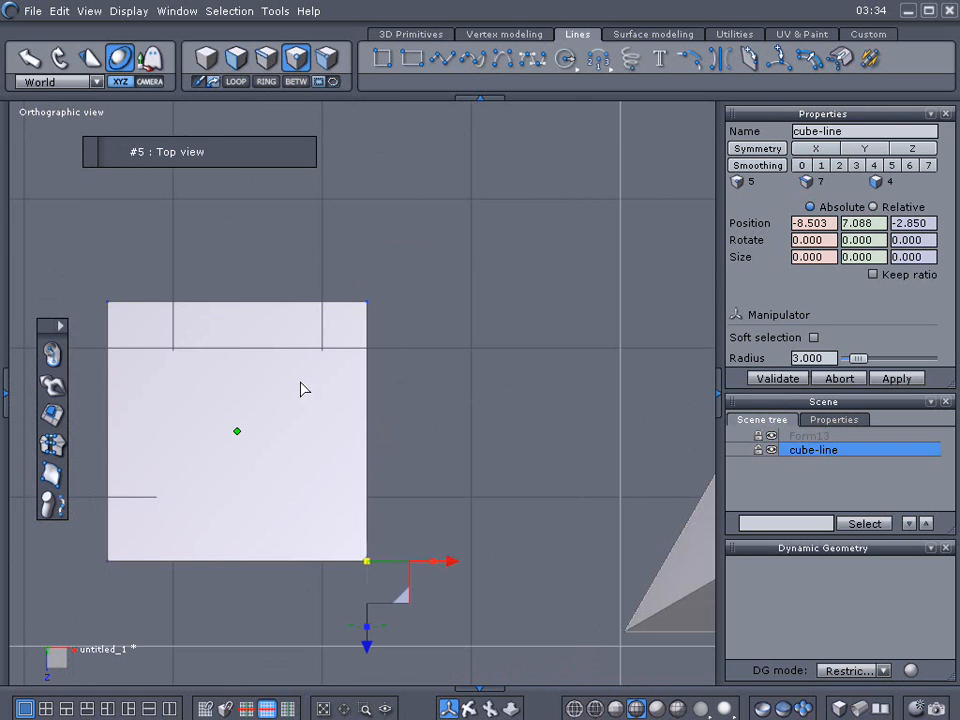
pyautogui.moveTo(332, 375); pyautogui.dragTo(343, 294, button='middle')
pyautogui.scroll(-2, 343, 294)
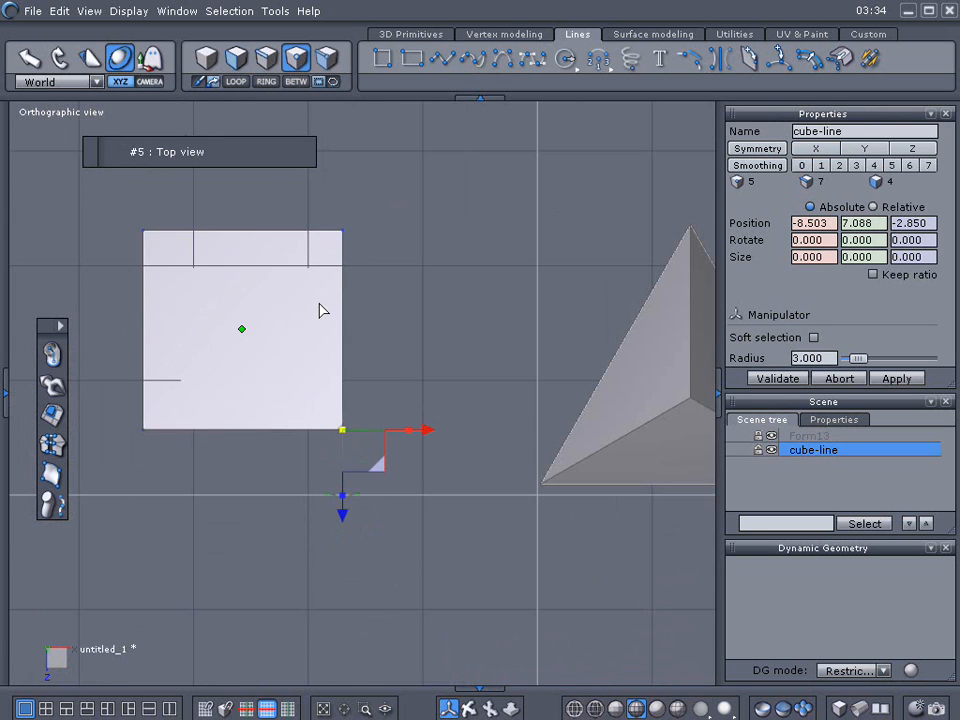
pyautogui.moveTo(377, 463); pyautogui.dragTo(325, 405)
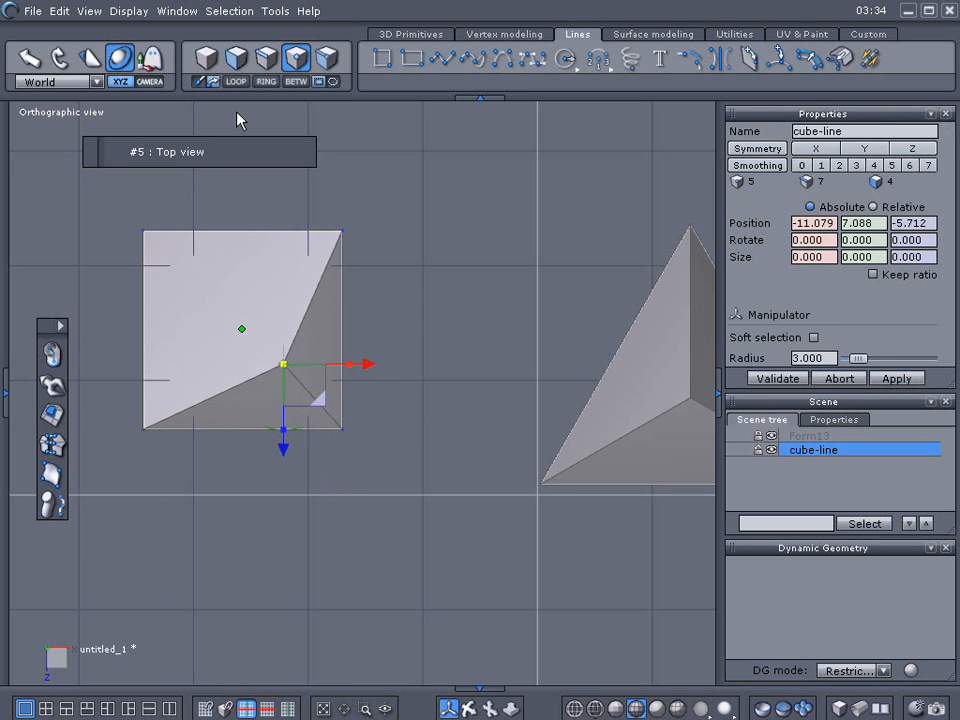
# Dissolve the base corner point at the far negative X and Z corner, making the base triangular
pyautogui.click(296, 60)
pyautogui.click(144, 232)
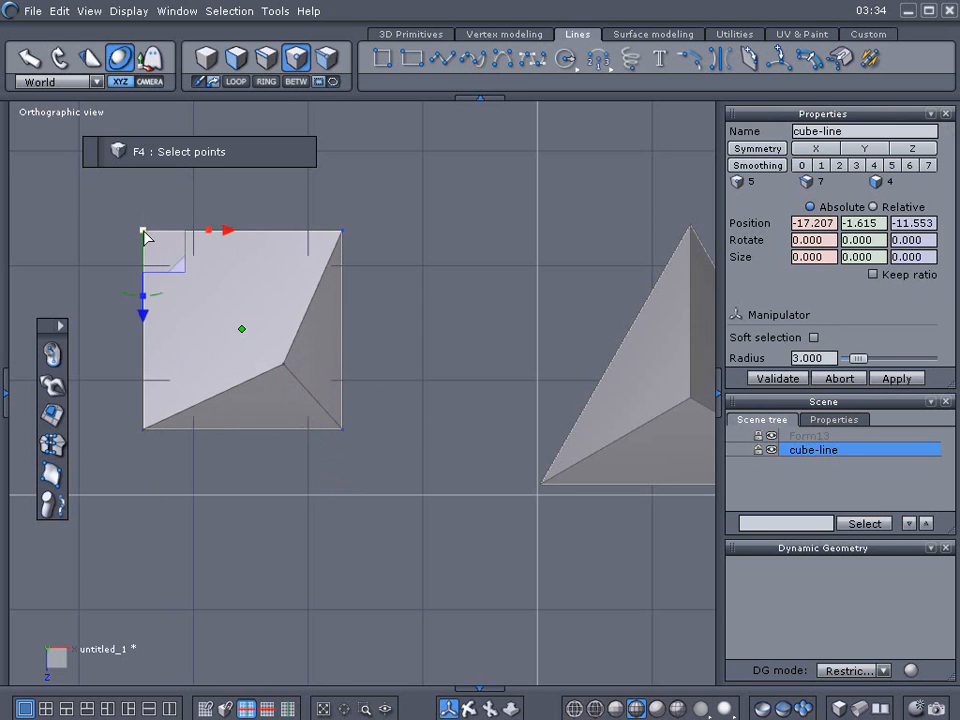
pyautogui.press('BackSpace')
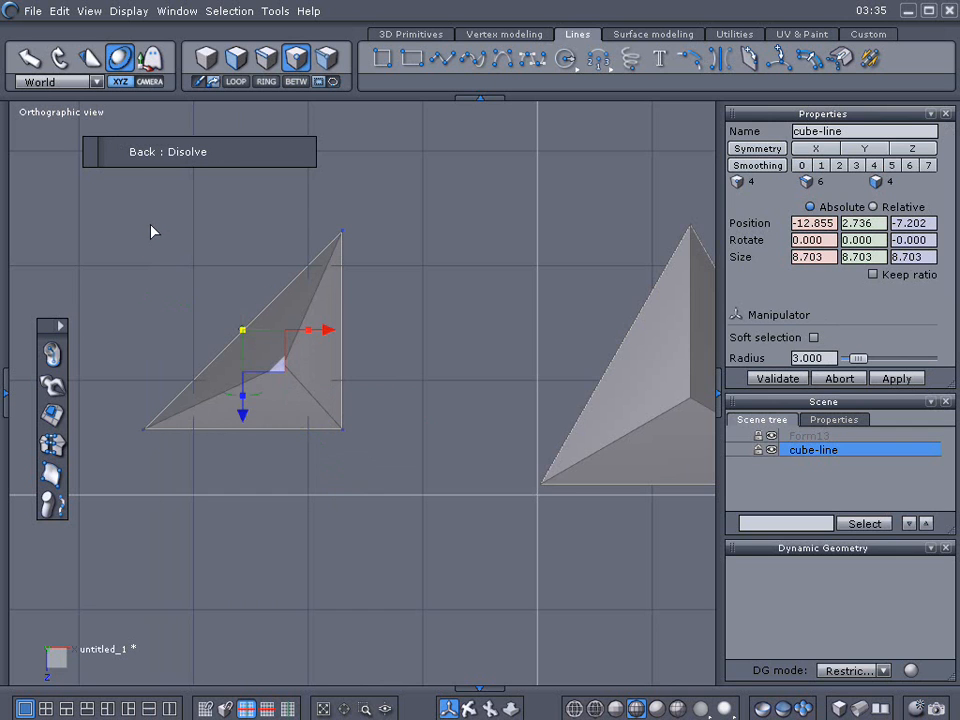
# Move the floating tool palette aside and place the reshaped solid over the reference tetrahedron, at about X 3.39, Y 0.10, Z -6.14
pyautogui.scroll(-1, 157, 232)
pyautogui.moveTo(158, 229); pyautogui.dragTo(158, 261, button='middle')
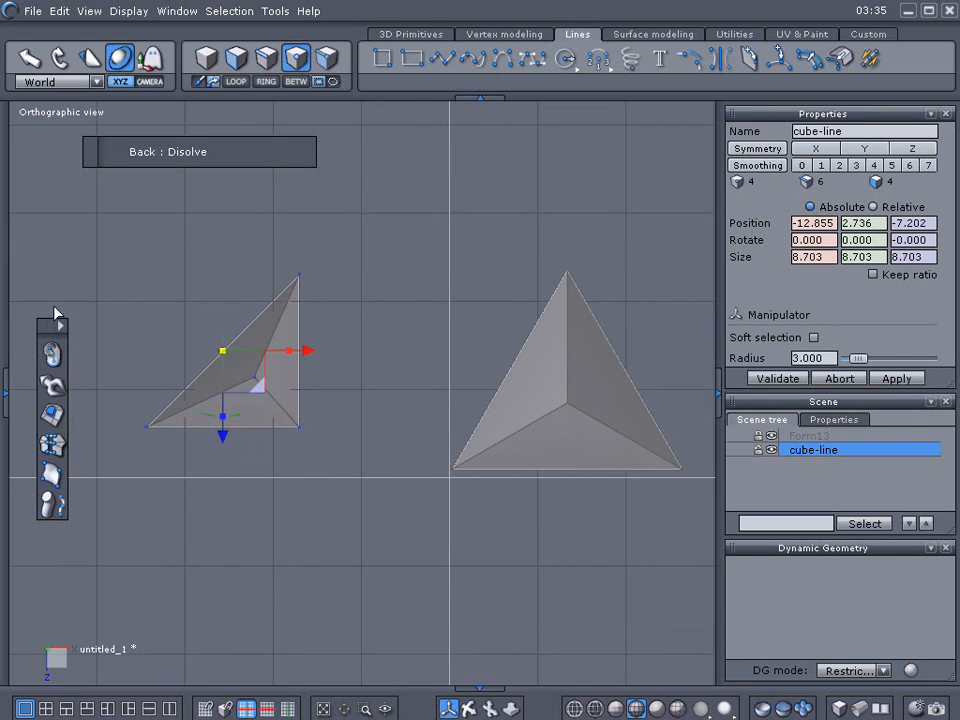
pyautogui.moveTo(48, 330); pyautogui.dragTo(52, 165)
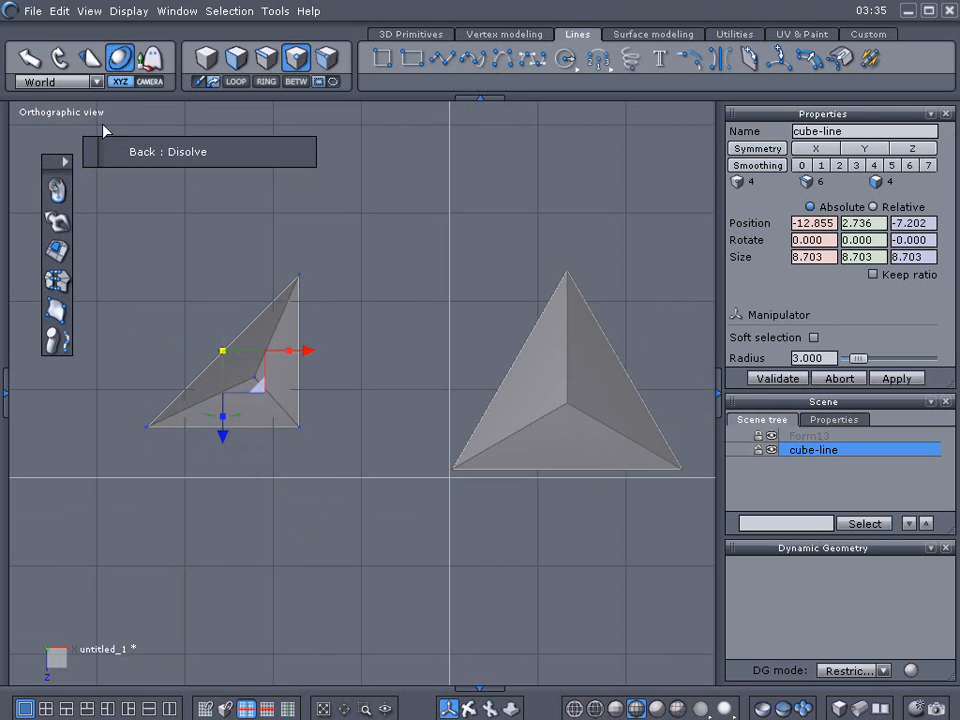
pyautogui.click(207, 60)
pyautogui.moveTo(258, 386); pyautogui.dragTo(550, 405)
pyautogui.moveTo(516, 371); pyautogui.dragTo(408, 406, button='middle')
pyautogui.scroll(3, 416, 400)
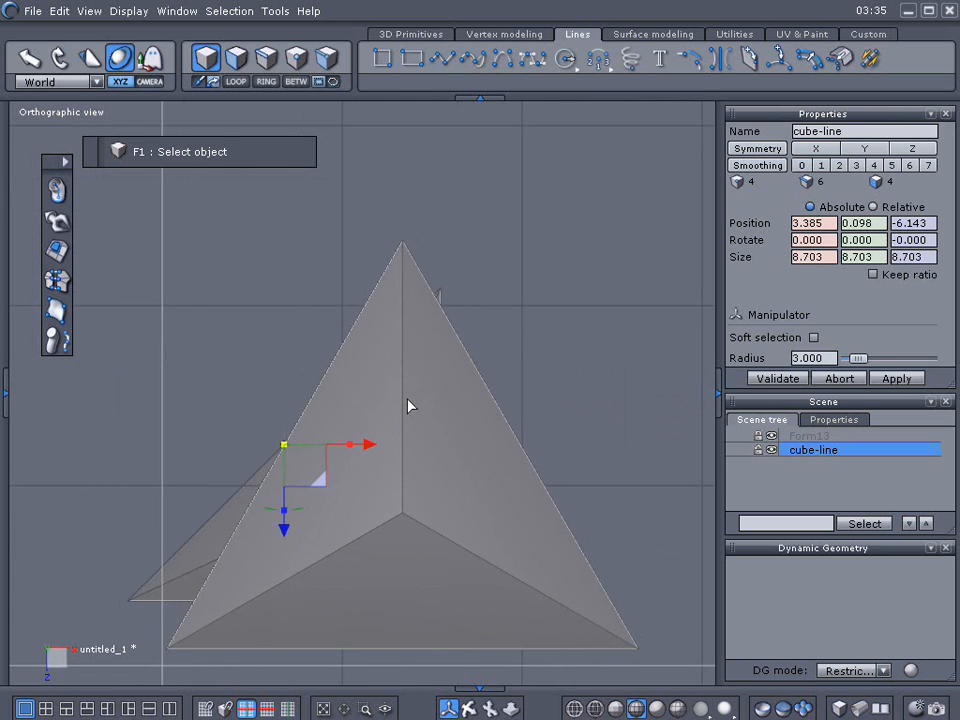
# Move the solid's rear base point onto the tetrahedron's rear corner, at about X 6.67, Z -11.84
pyautogui.click(302, 62)
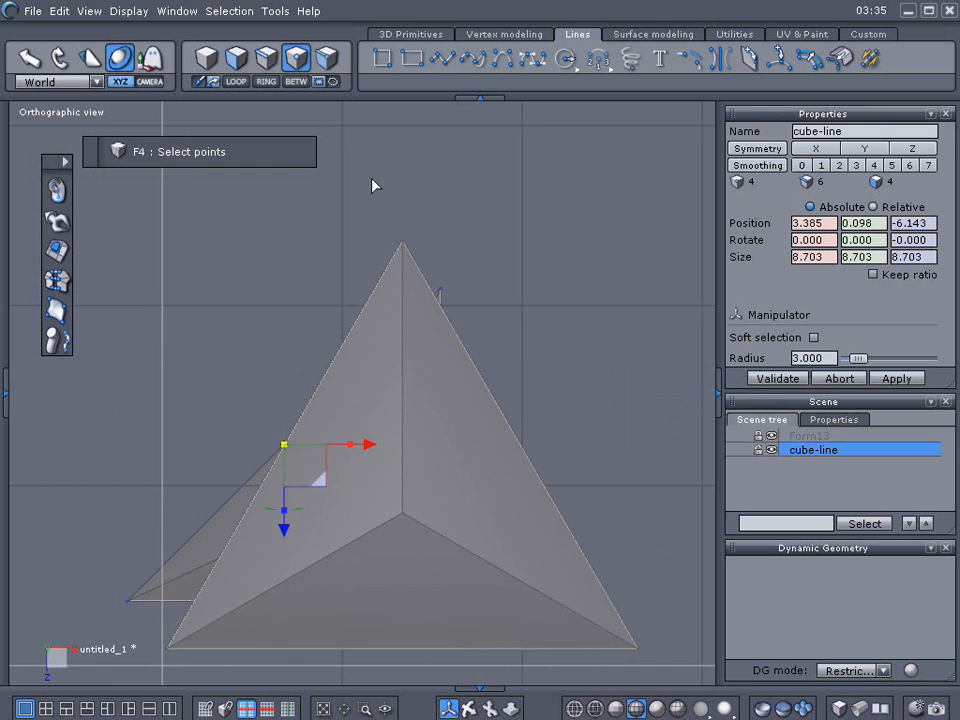
pyautogui.click(440, 288)
pyautogui.moveTo(476, 322); pyautogui.dragTo(446, 287)
pyautogui.moveTo(447, 280); pyautogui.dragTo(446, 243, button='middle')
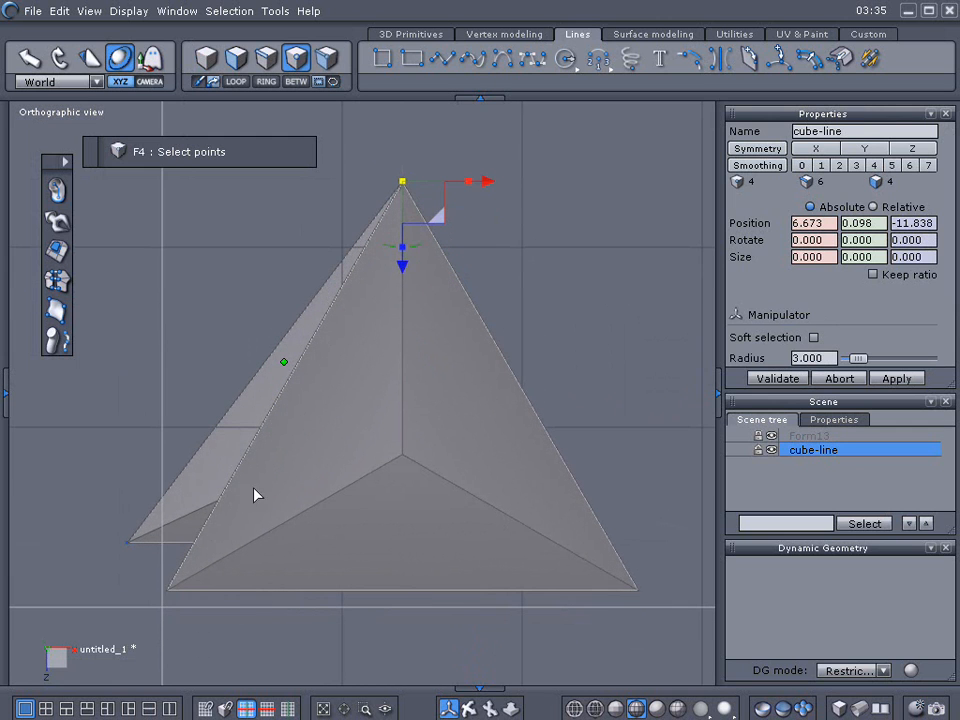
# Move the solid's negative-X base point onto the reference tetrahedron's matching front corner, at about X 0.10, Z -0.45
pyautogui.click(129, 545)
pyautogui.moveTo(162, 579); pyautogui.dragTo(204, 608)
pyautogui.scroll(-2, 204, 608)
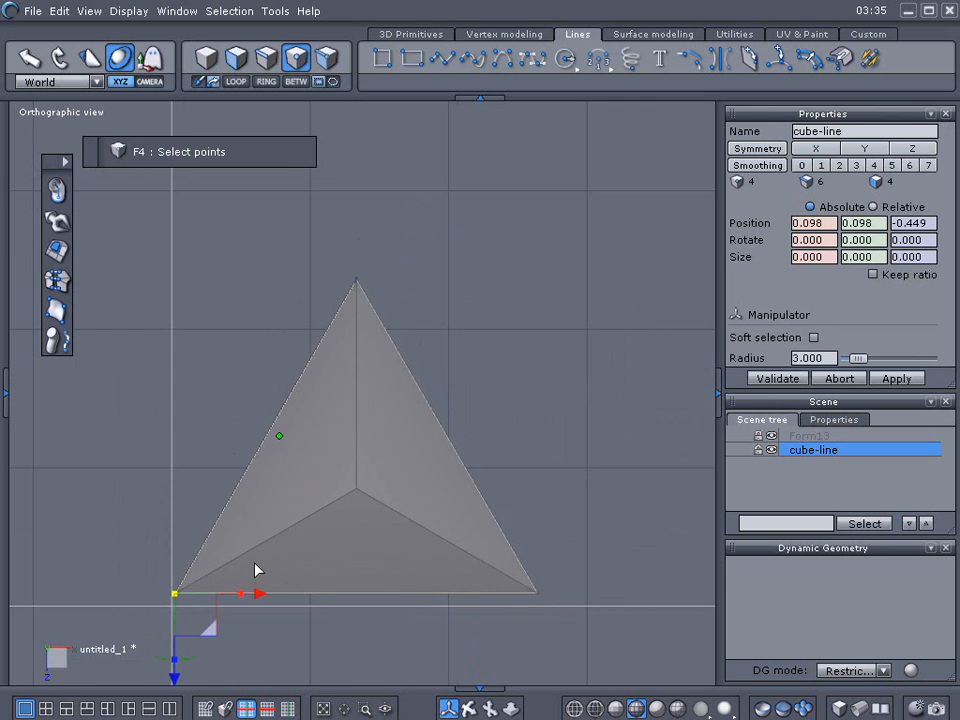
# Move the solid's remaining base point onto the reference tetrahedron's positive-X front corner, at about X 13.25, Y 0.10, Z -0.45
pyautogui.click(771, 437)
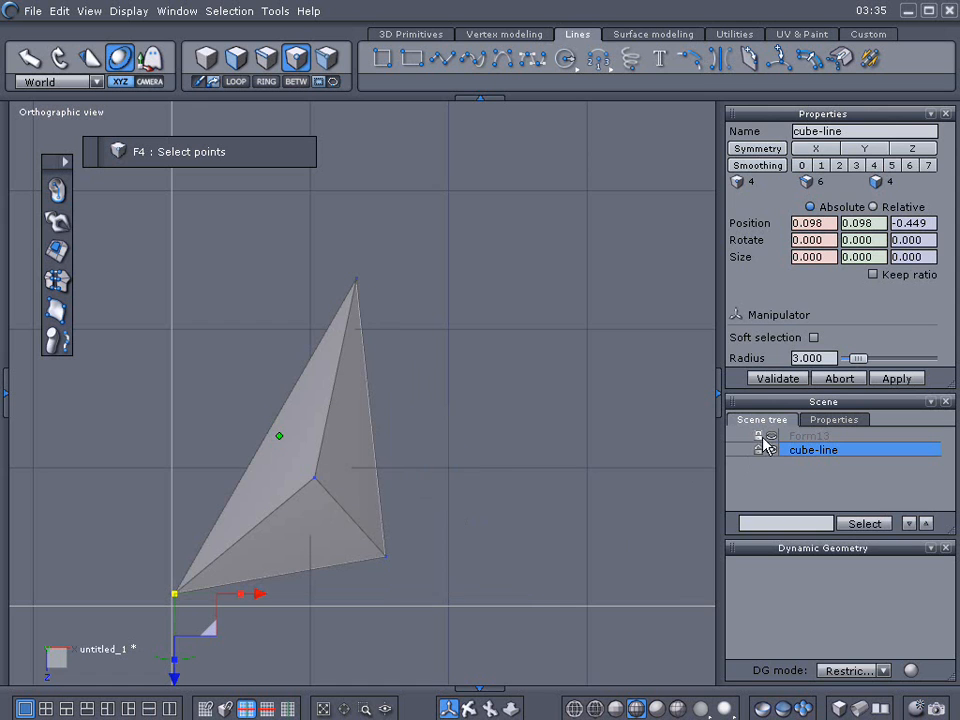
pyautogui.click(385, 558)
pyautogui.moveTo(420, 592); pyautogui.dragTo(537, 650)
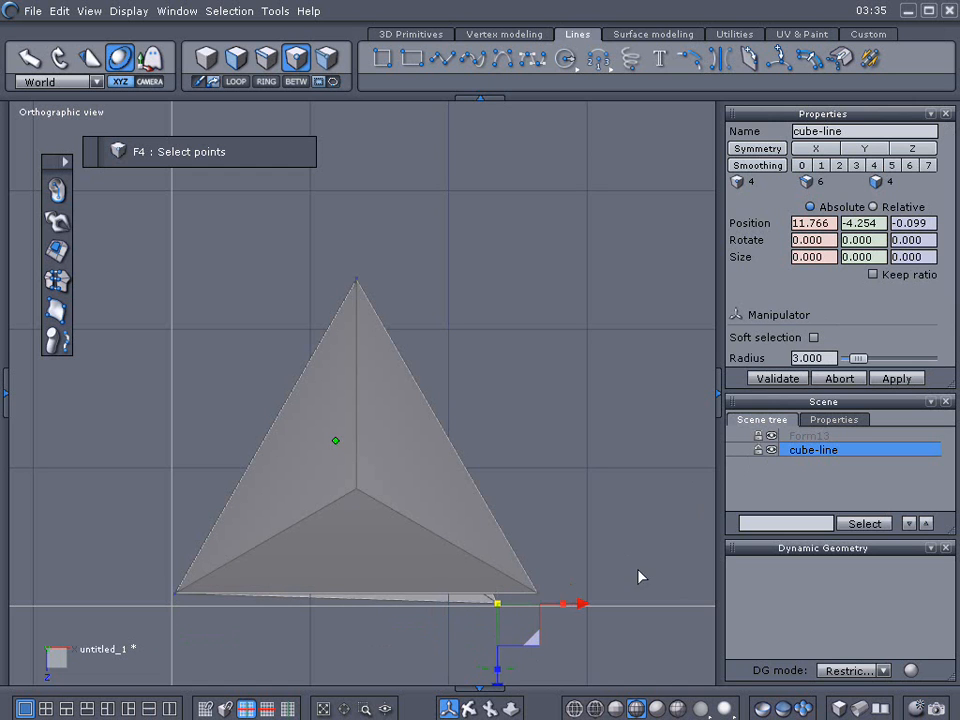
pyautogui.moveTo(535, 660); pyautogui.dragTo(568, 628)
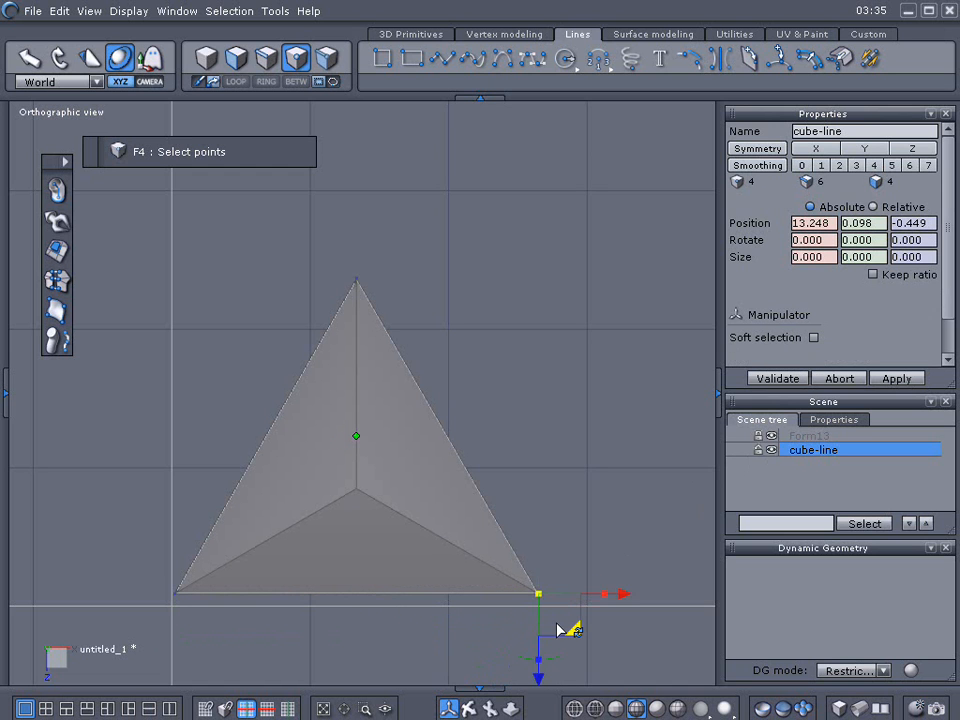
# Raise the solid's apex point and place it on the reference tetrahedron's apex, at about X 6.67, Y 10.84, Z -4.25
pyautogui.moveTo(594, 540); pyautogui.dragTo(490, 334, button='middle')
pyautogui.hotkey('ctrl', 'z')
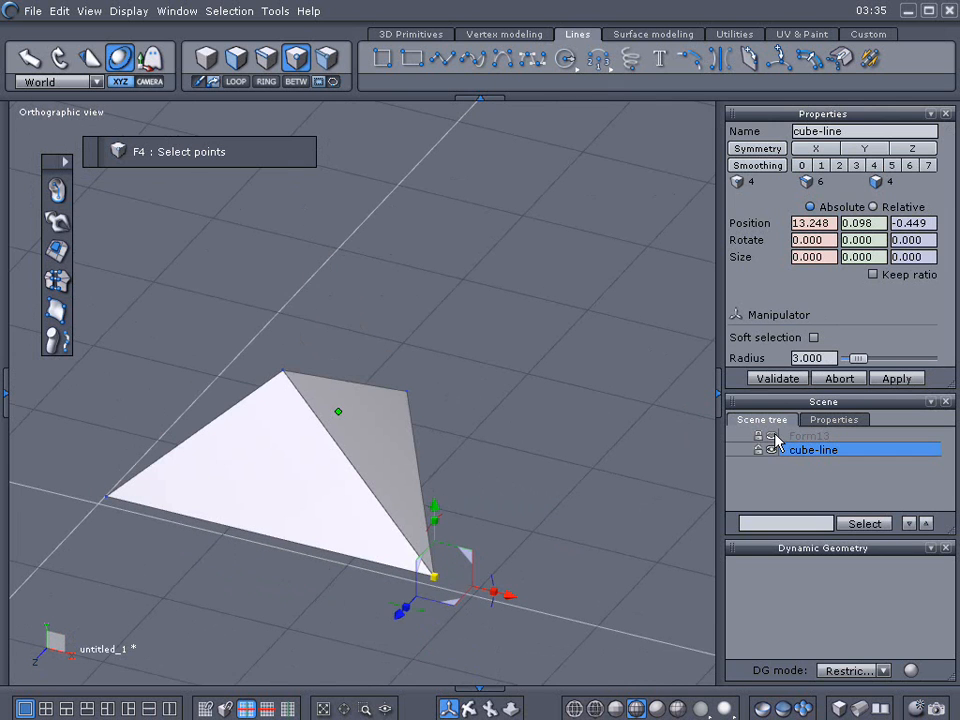
pyautogui.click(283, 373)
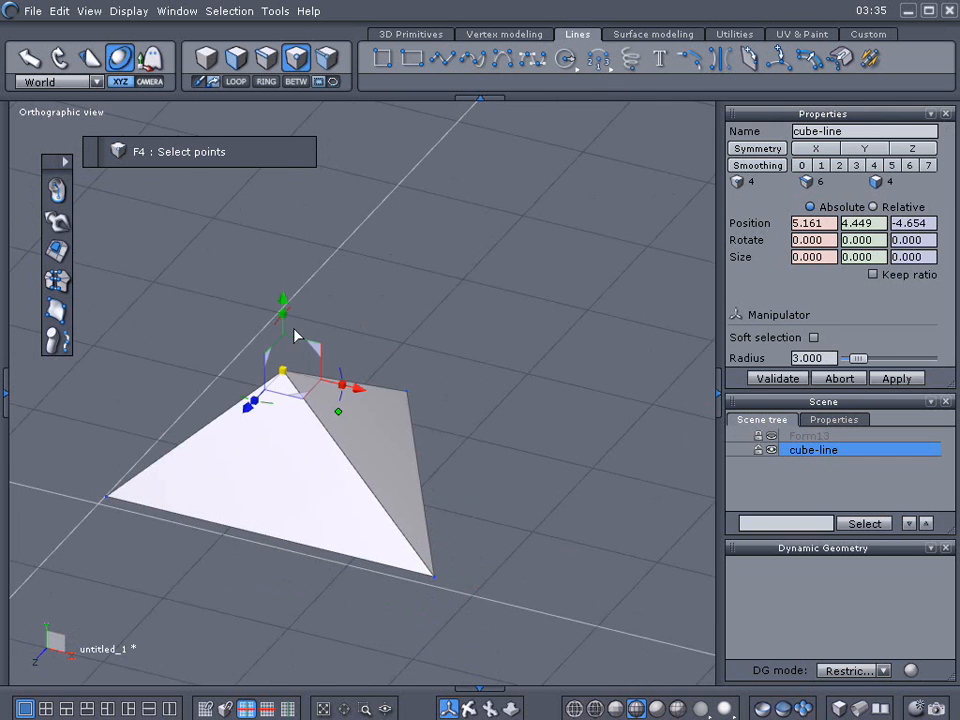
pyautogui.moveTo(280, 295); pyautogui.dragTo(281, 161)
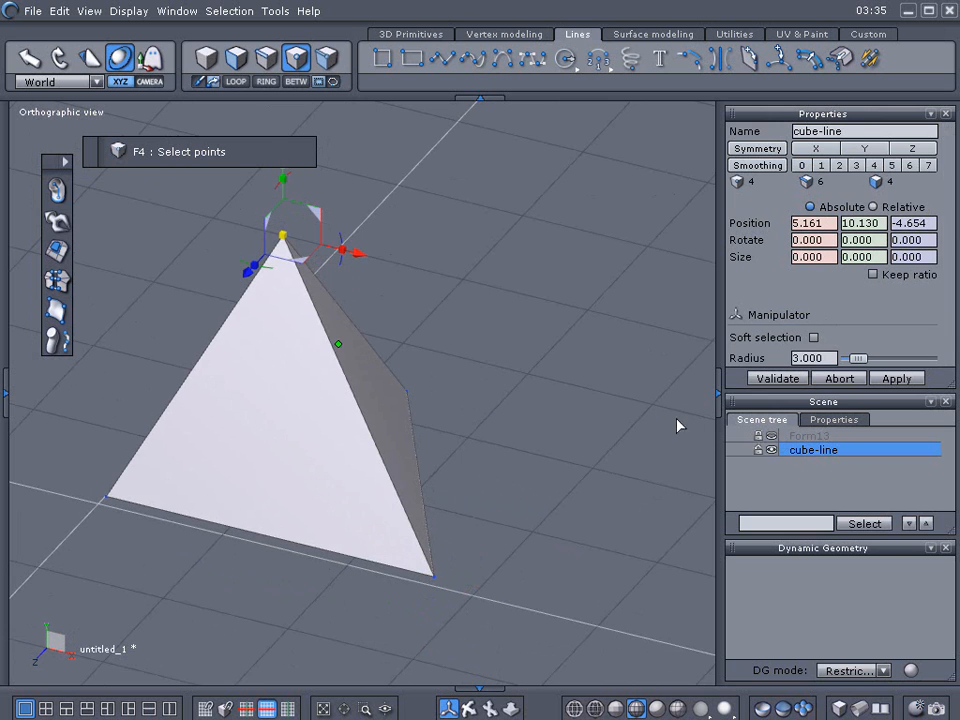
pyautogui.click(770, 437)
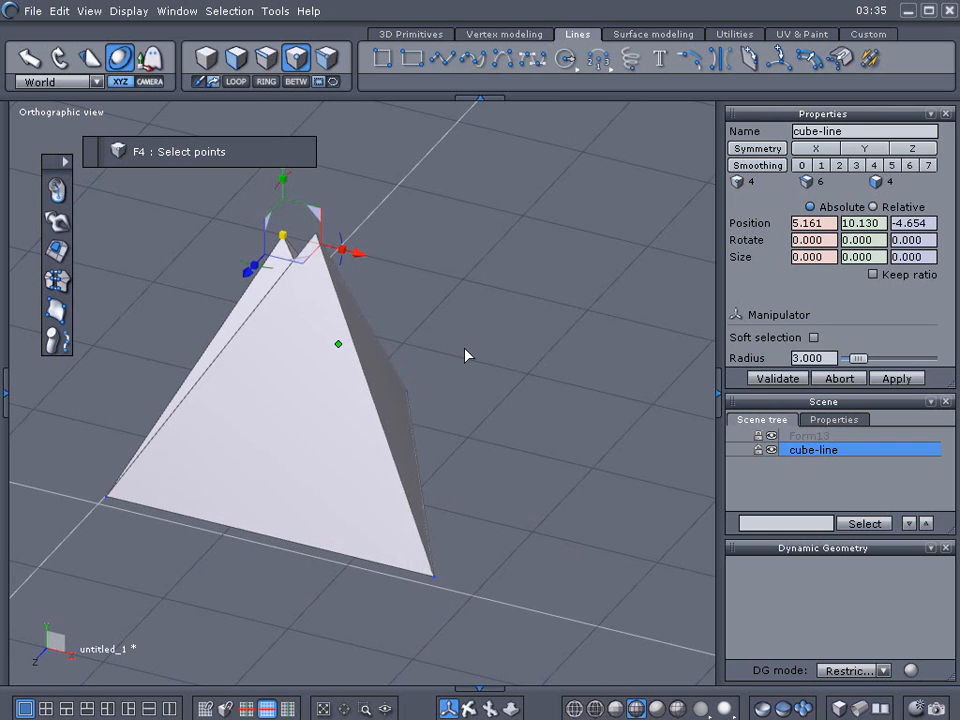
pyautogui.moveTo(462, 356); pyautogui.dragTo(431, 369, button='right')
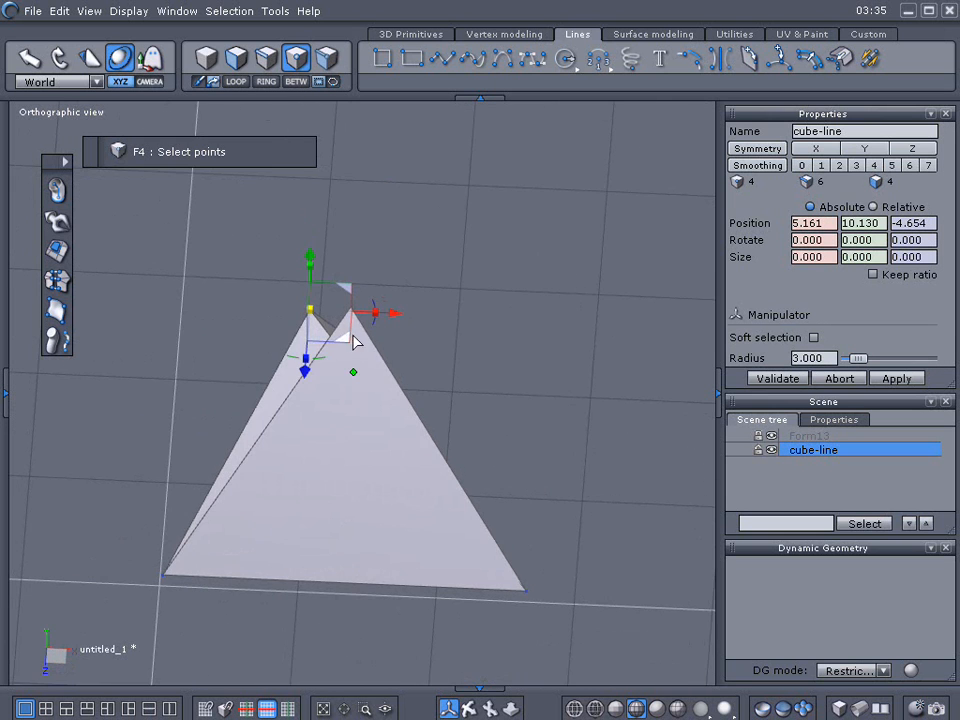
pyautogui.moveTo(345, 342); pyautogui.dragTo(375, 328)
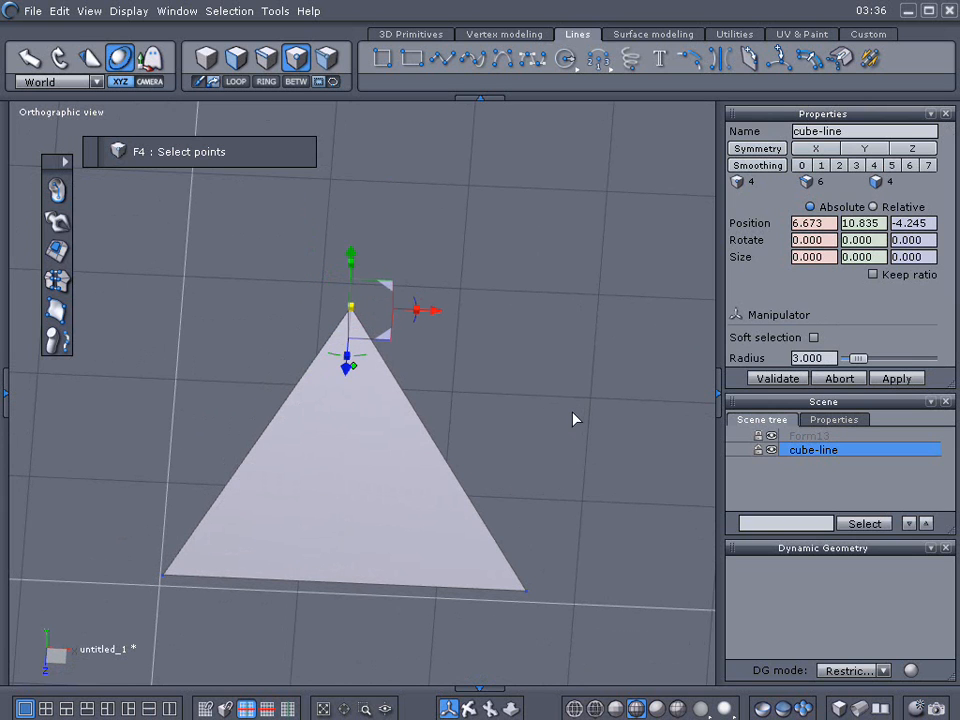
# Move the whole rebuilt tetrahedron along X beside the reference tetrahedron, to about X -8.61
pyautogui.click(205, 60)
pyautogui.scroll(-3, 505, 349)
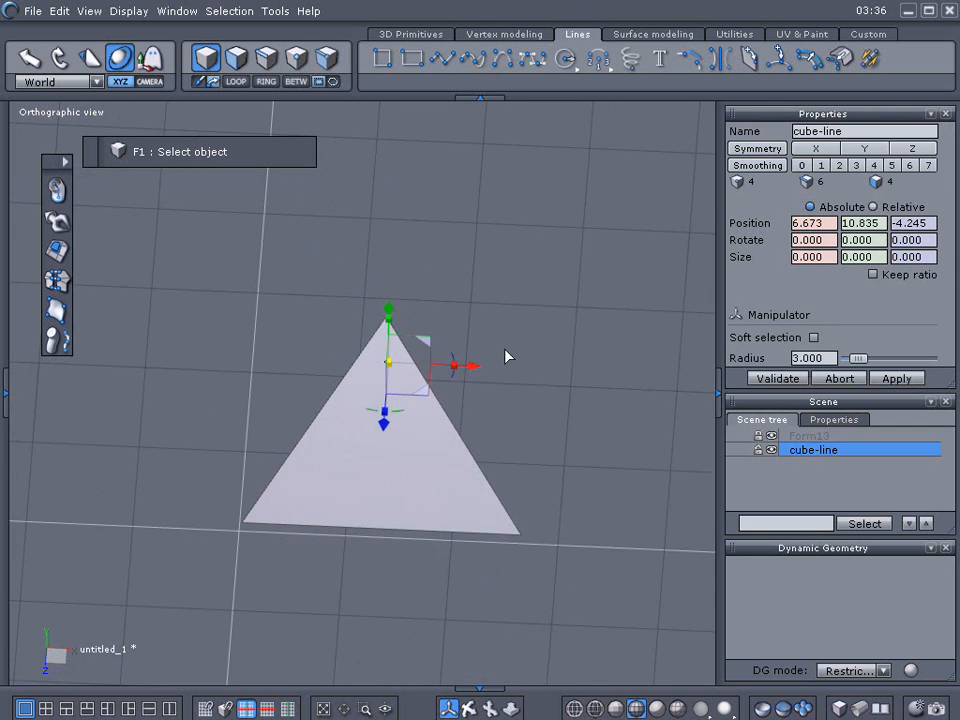
pyautogui.moveTo(466, 369); pyautogui.dragTo(206, 356)
pyautogui.moveTo(319, 345); pyautogui.dragTo(446, 328, button='middle')
pyautogui.moveTo(377, 358); pyautogui.dragTo(317, 354)
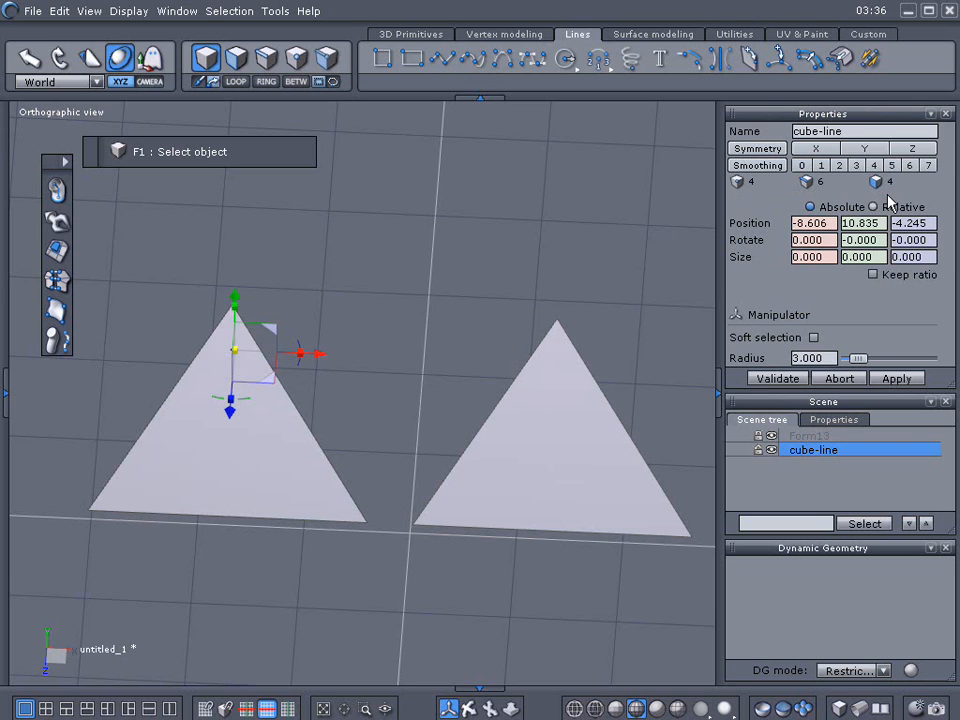
# Unlock the reference tetrahedron and select both solids in turn to compare them
pyautogui.click(770, 437)
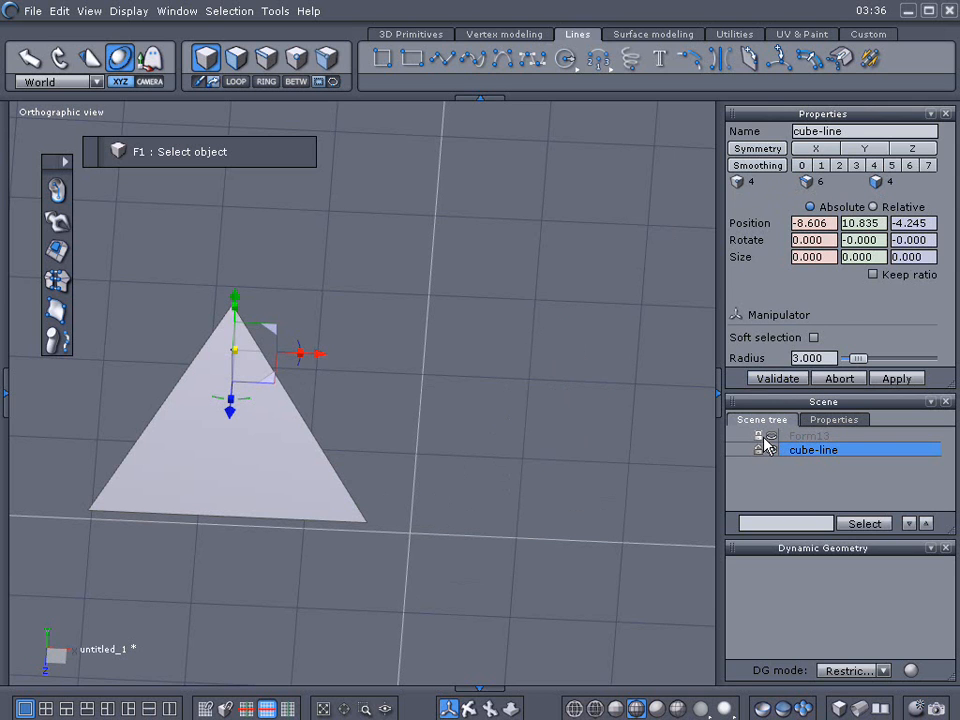
pyautogui.click(770, 438)
pyautogui.click(787, 438)
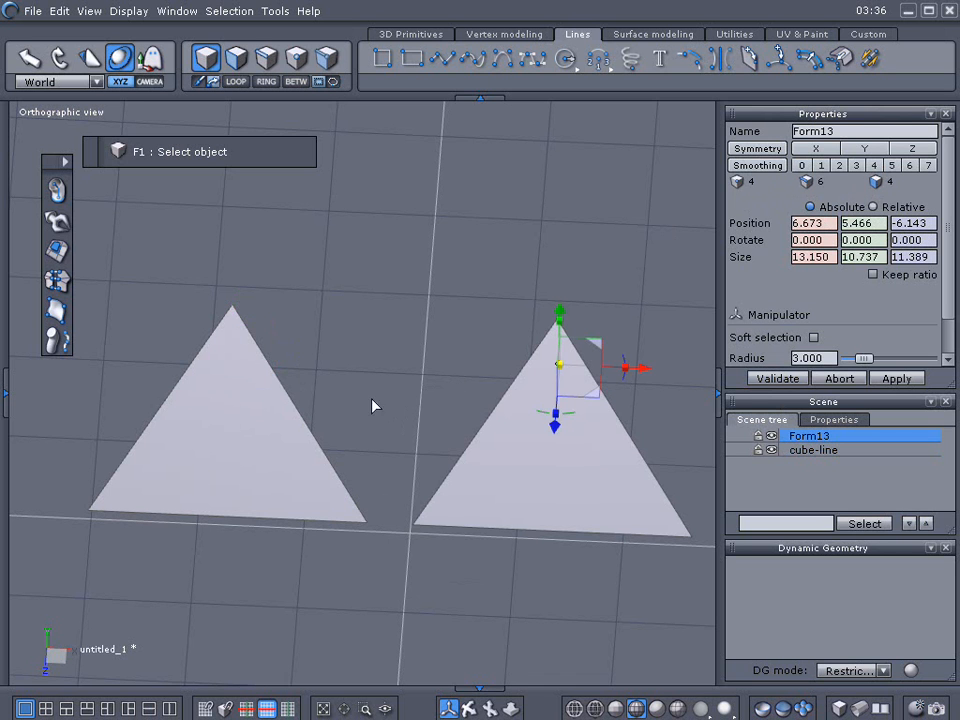
pyautogui.click(289, 414)
pyautogui.moveTo(480, 340); pyautogui.dragTo(521, 349, button='middle')
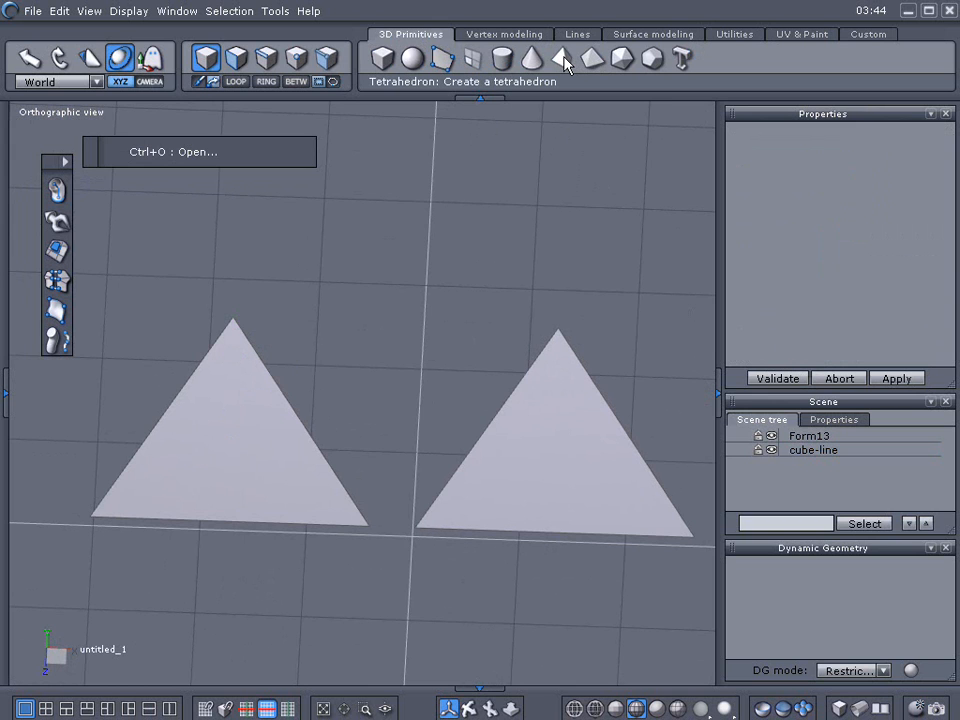
# Delete the built-in reference tetrahedron
pyautogui.click(594, 455)
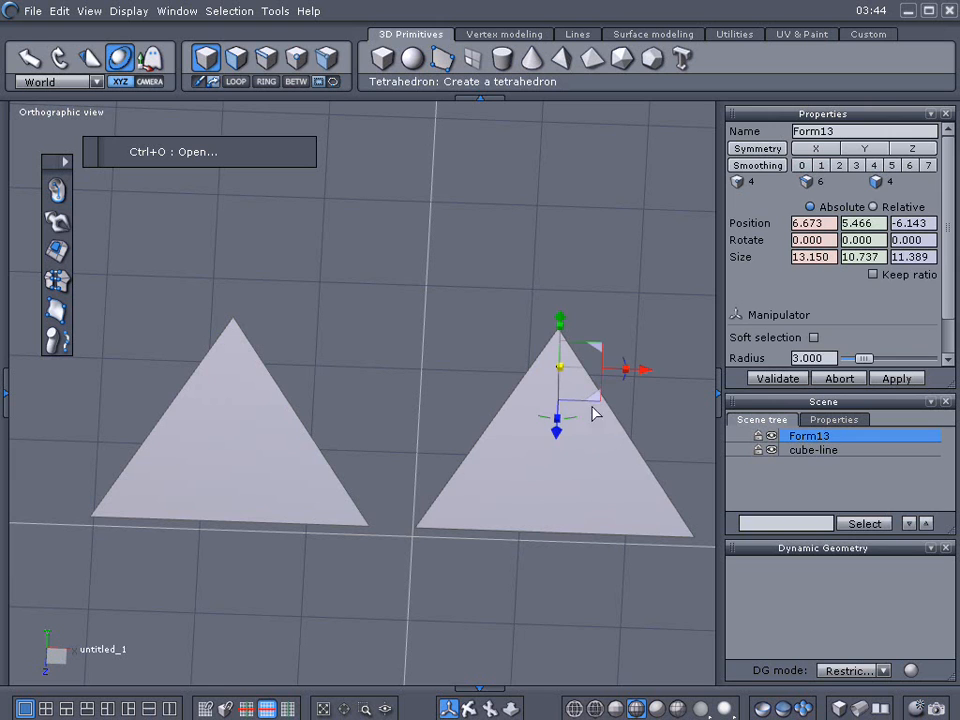
pyautogui.moveTo(596, 396); pyautogui.dragTo(588, 326)
pyautogui.press('Delete')
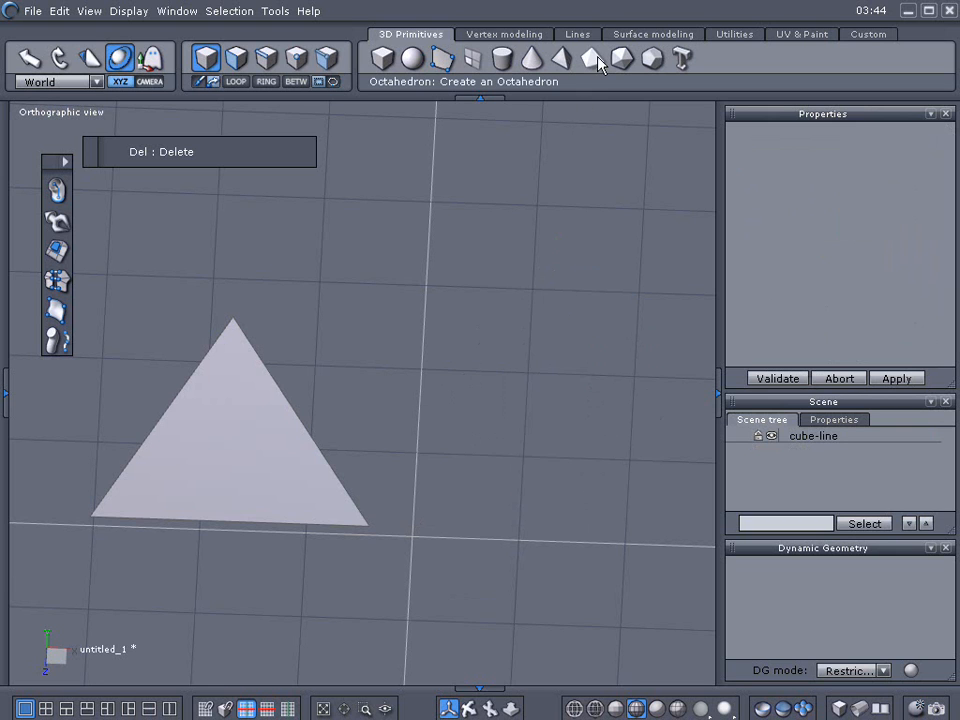
# Create a built-in octahedron about 10.9 in size beside the rebuilt tetrahedron and raise it to about Y 5.17 in the front view
pyautogui.moveTo(594, 62); pyautogui.dragTo(617, 375)
pyautogui.press('2')
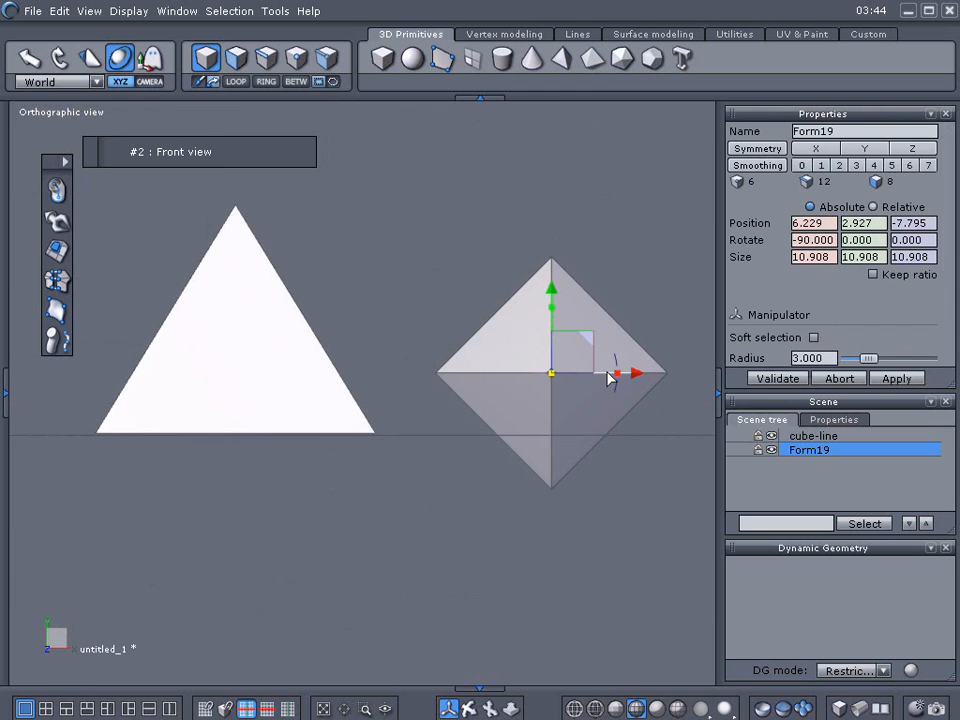
pyautogui.moveTo(551, 286); pyautogui.dragTo(551, 253)
pyautogui.click(297, 374)
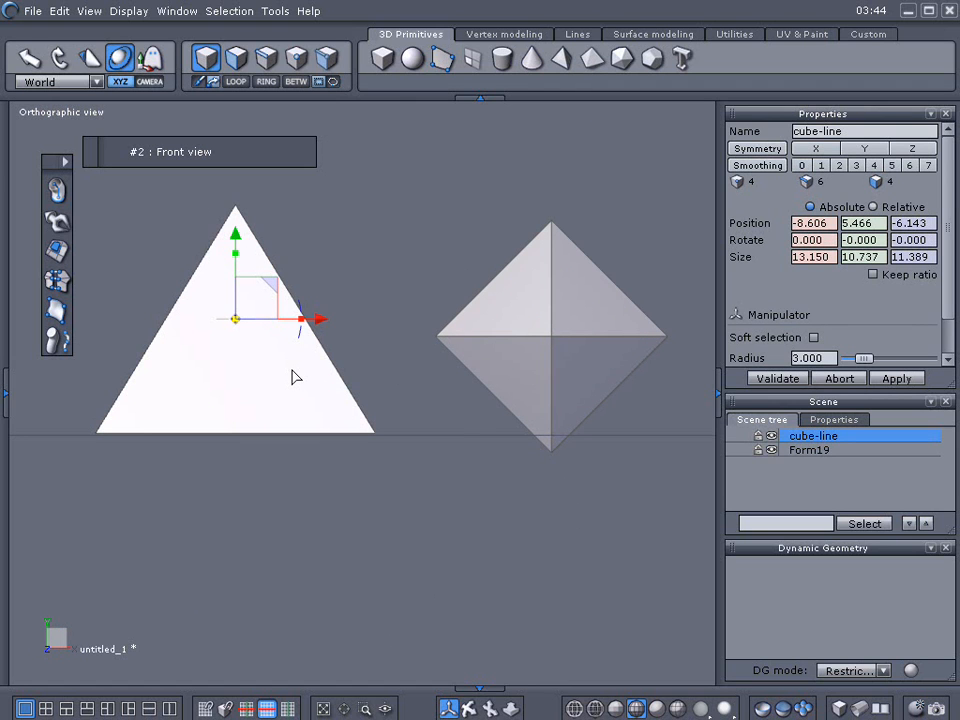
pyautogui.click(530, 348)
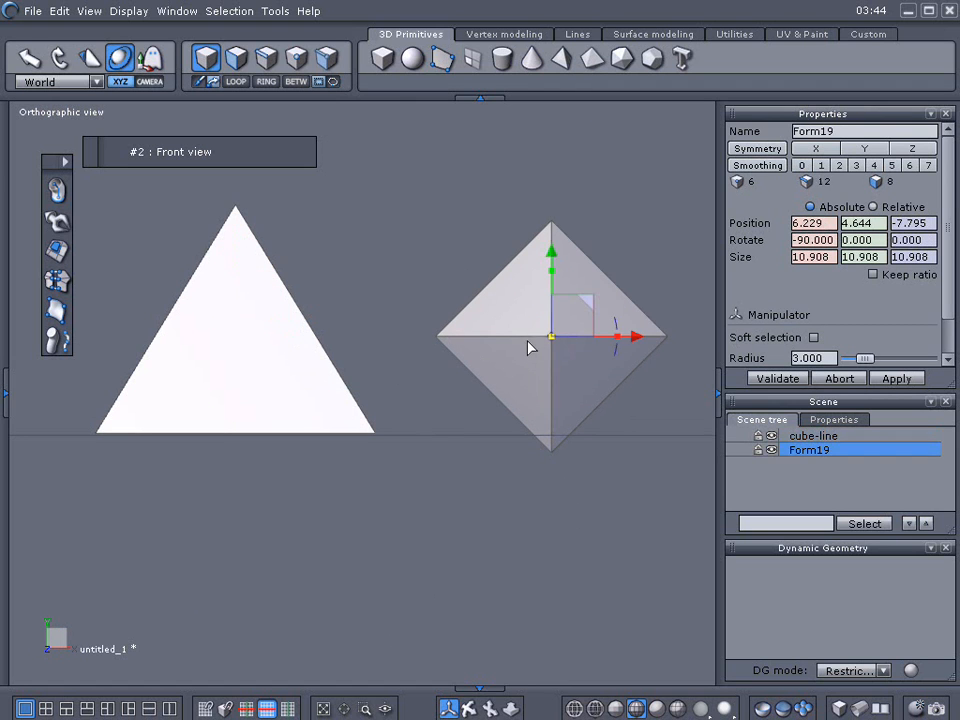
pyautogui.moveTo(551, 253); pyautogui.dragTo(552, 245)
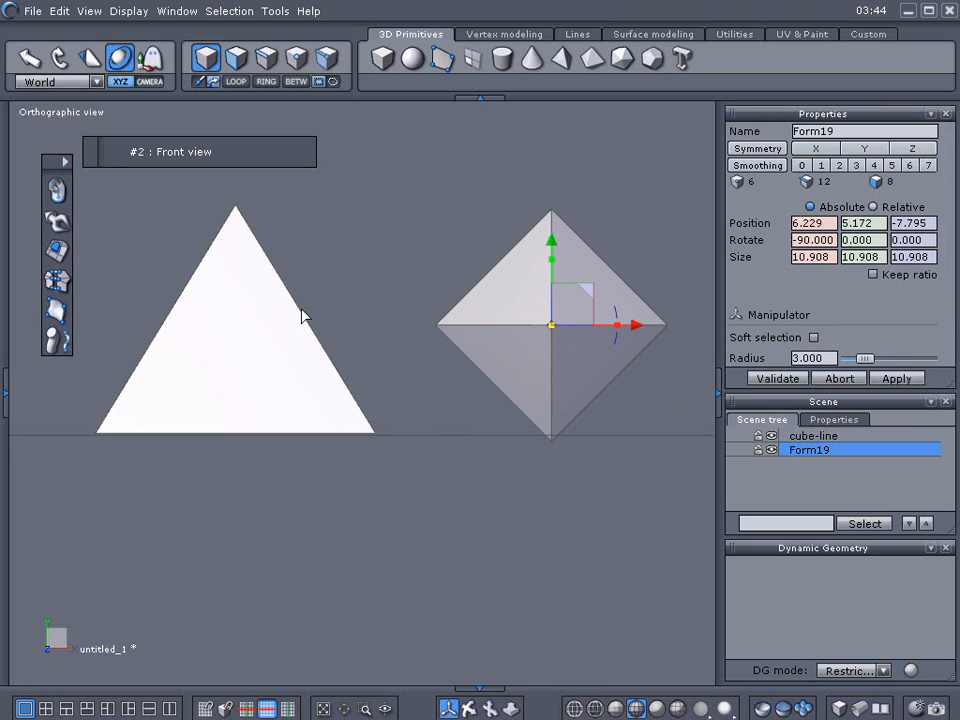
# Tessellate the rebuilt tetrahedron's front face in the top view, adding an edge from the apex to the front base edge's midpoint
pyautogui.click(276, 328)
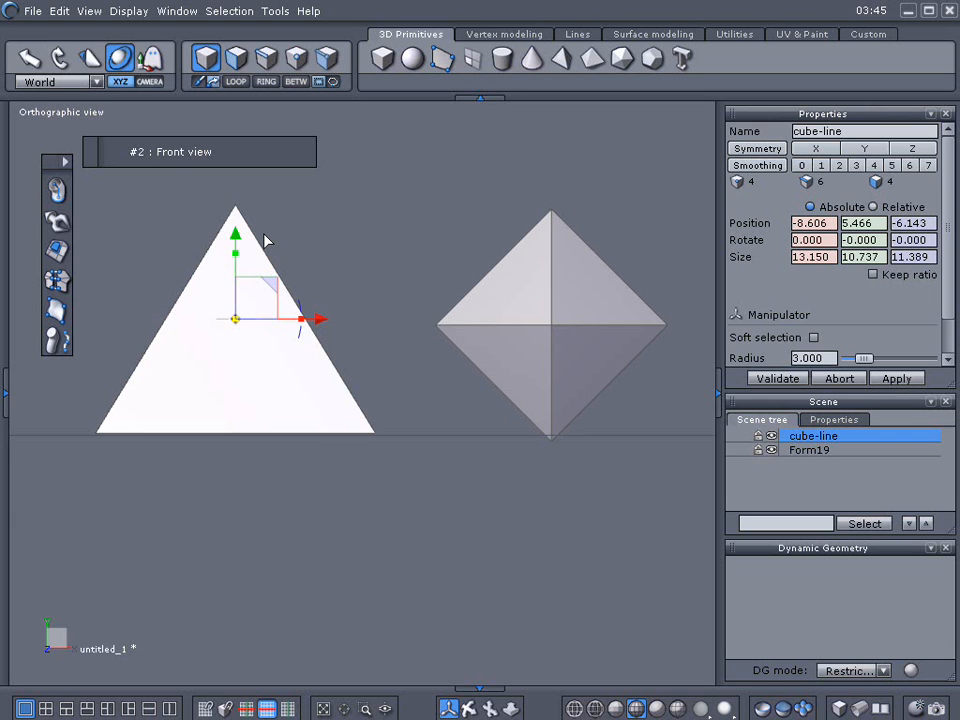
pyautogui.press('5')
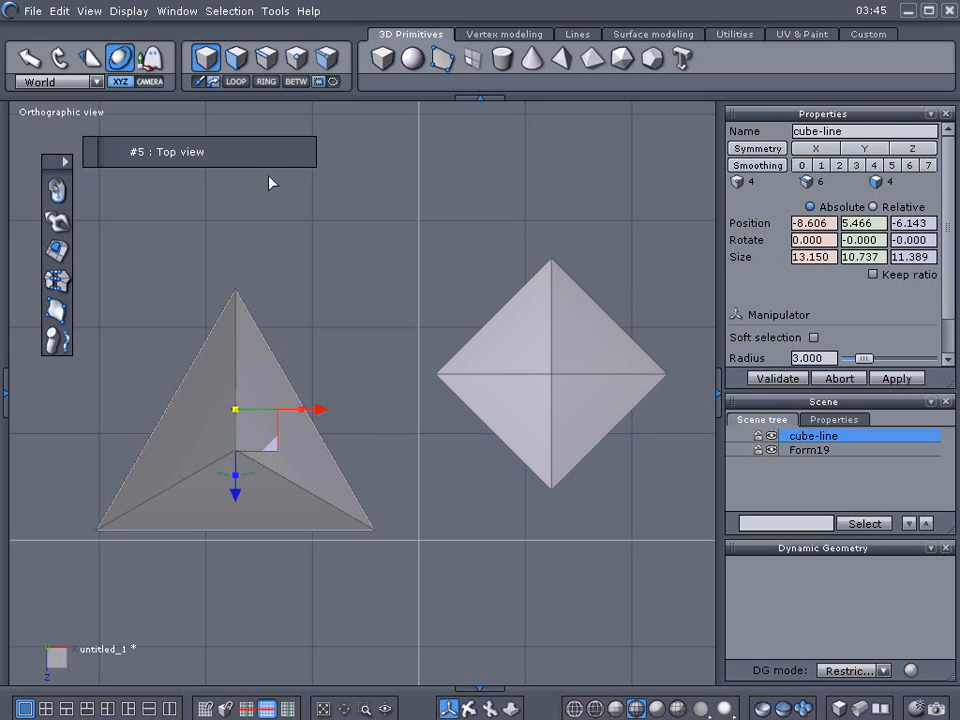
pyautogui.click(518, 36)
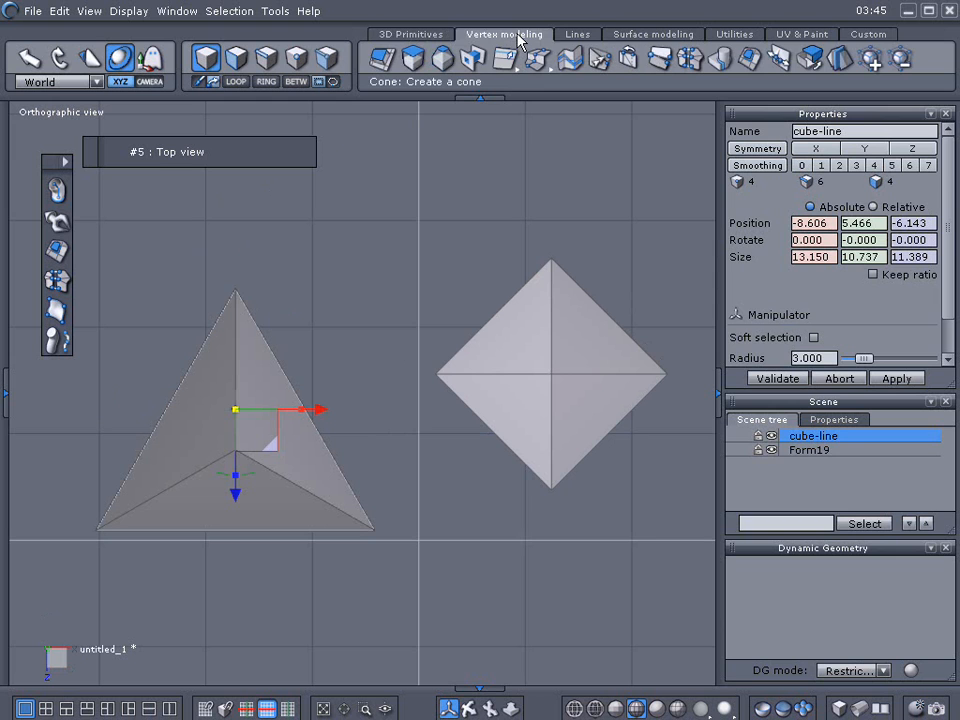
pyautogui.click(540, 59)
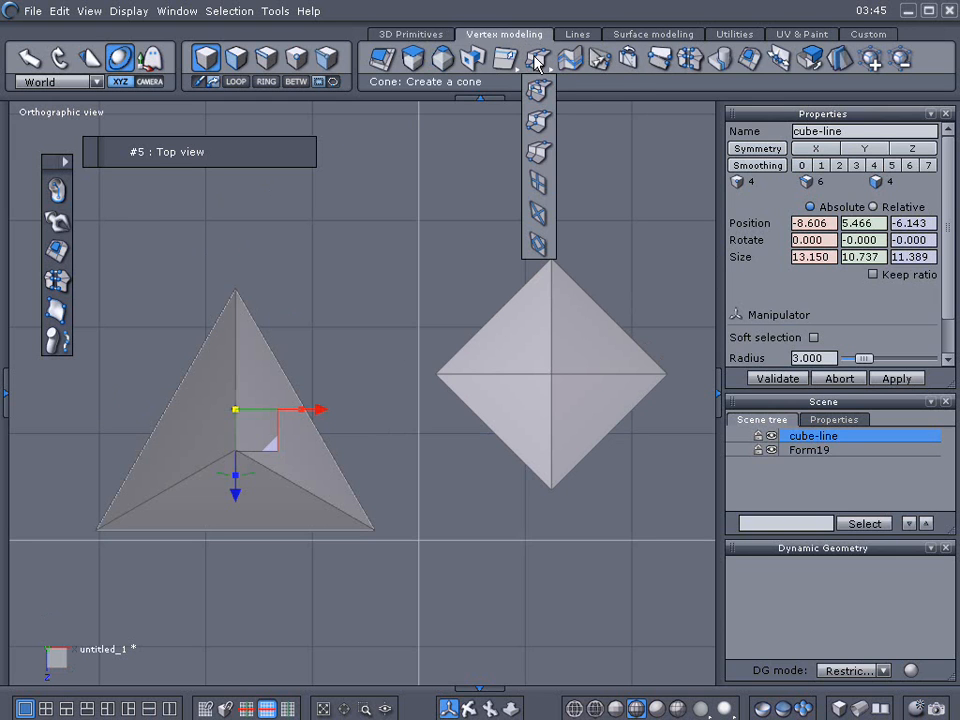
pyautogui.click(537, 124)
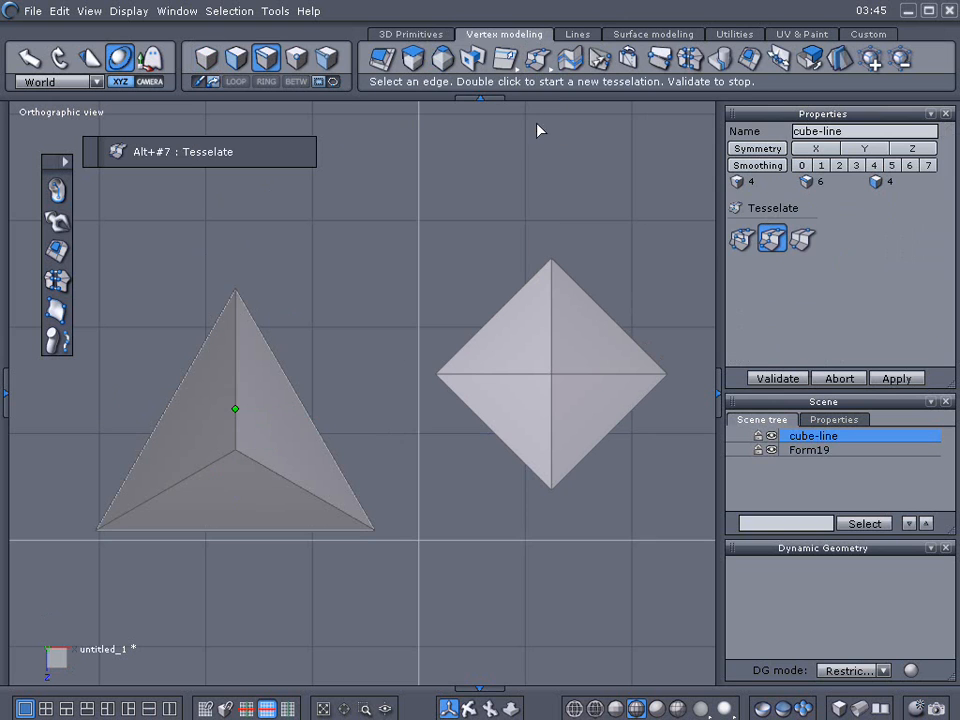
pyautogui.click(236, 454)
pyautogui.click(234, 531)
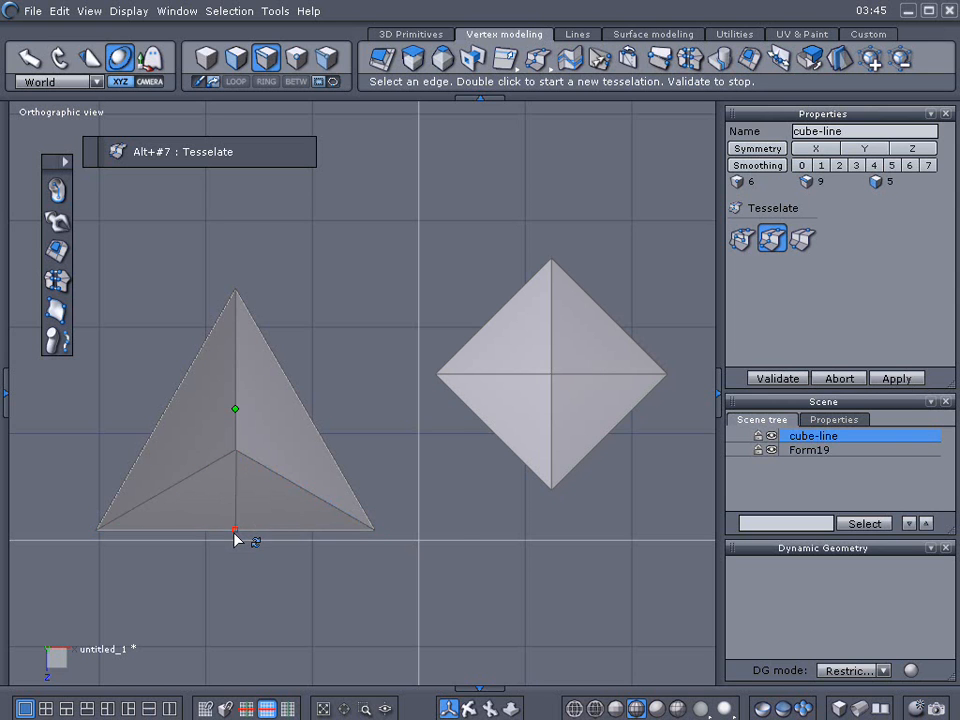
pyautogui.click(775, 379)
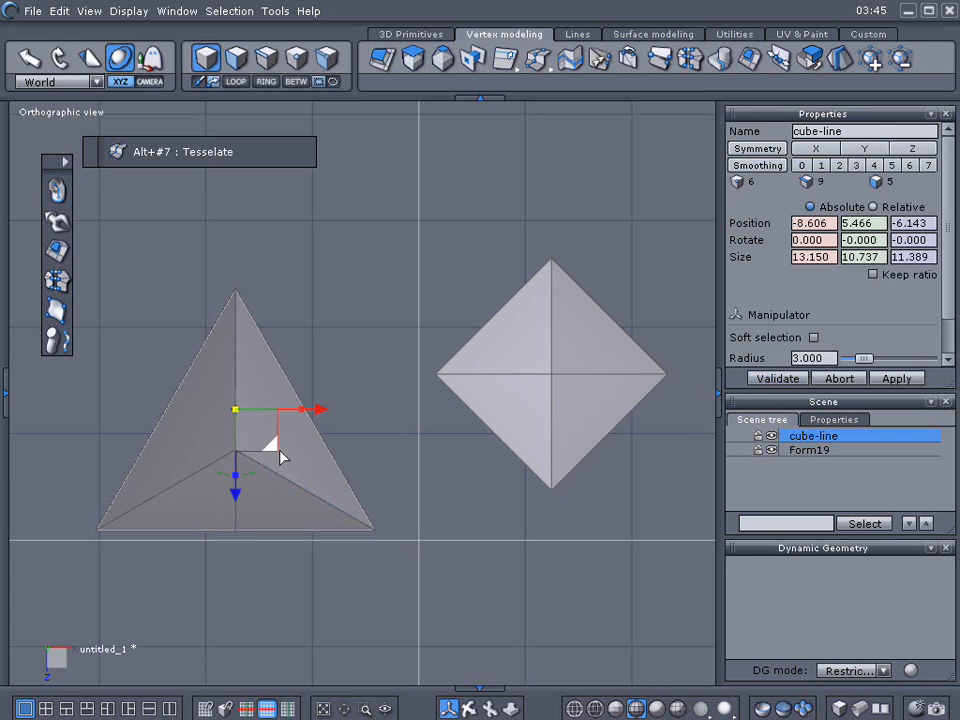
# Lock the octahedron as a reference and place the tessellated solid over it, at about X 6.23, Y 10.63, Z -7.80
pyautogui.moveTo(266, 447); pyautogui.dragTo(386, 436)
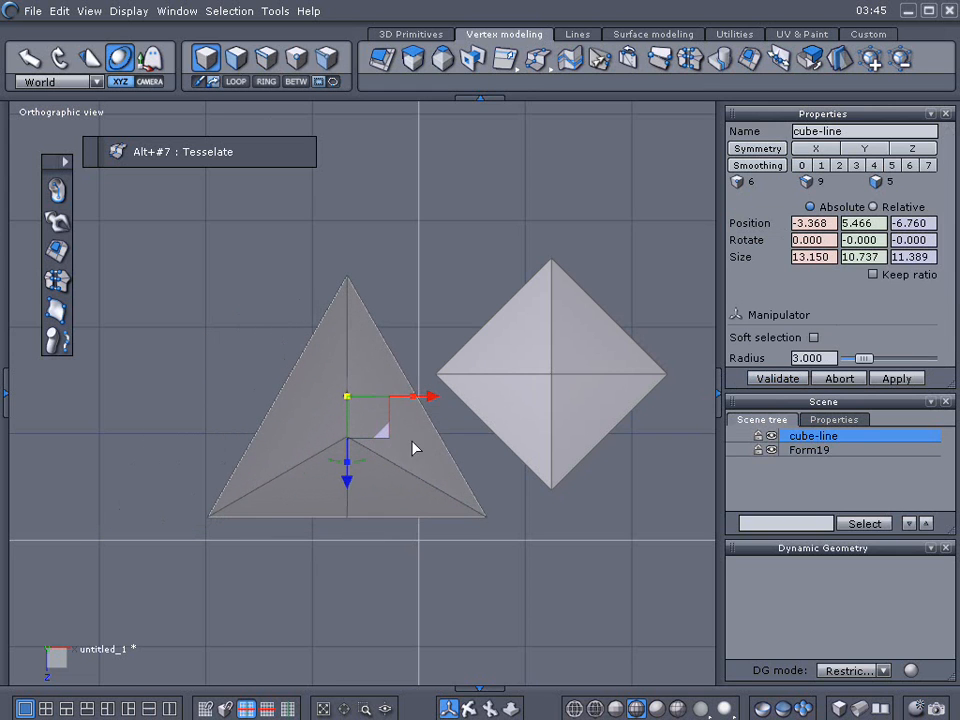
pyautogui.click(772, 451)
pyautogui.click(772, 451)
pyautogui.click(759, 451)
pyautogui.moveTo(388, 444); pyautogui.dragTo(580, 390)
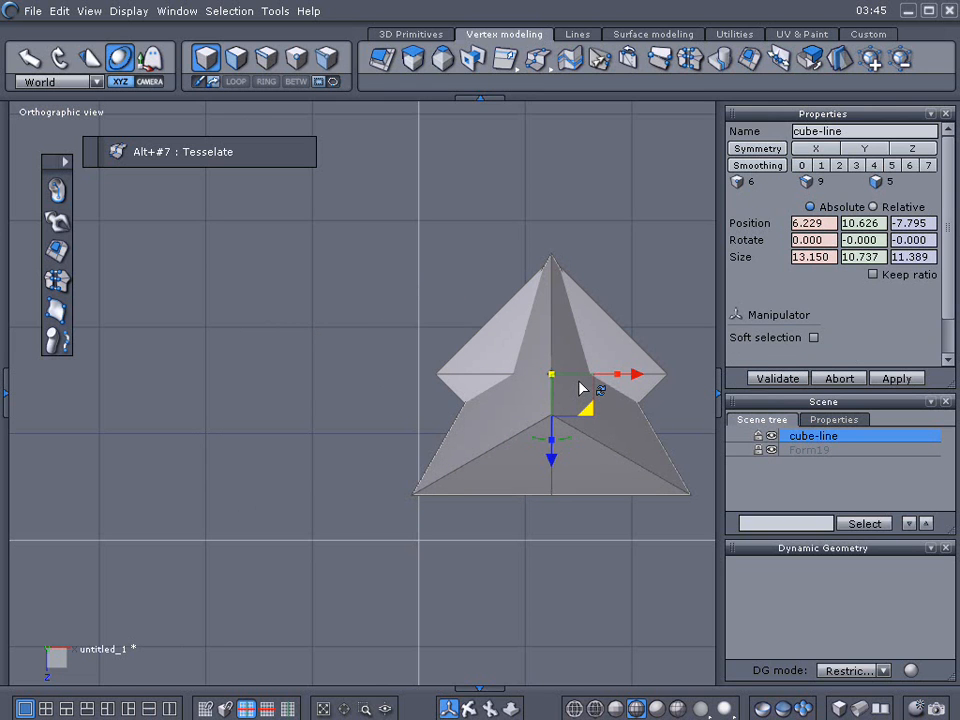
# Move the solid's negative-X base corner point onto the octahedron's matching side corner, at about X 0.78, Y 5.17, Z -7.80
pyautogui.moveTo(377, 471); pyautogui.dragTo(283, 501, button='middle')
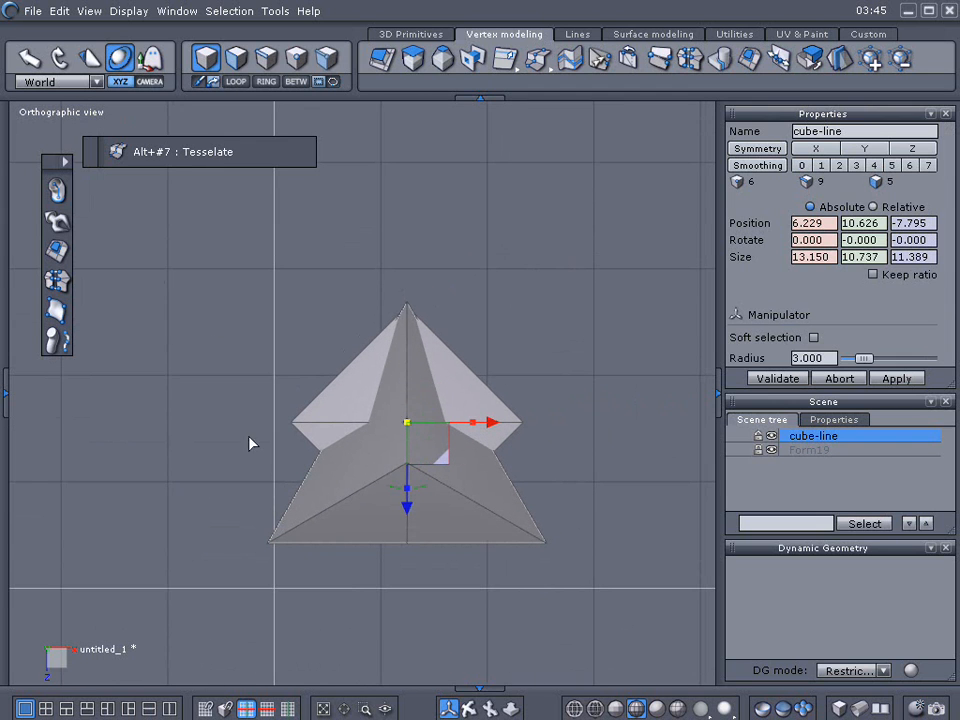
pyautogui.click(296, 57)
pyautogui.click(268, 546)
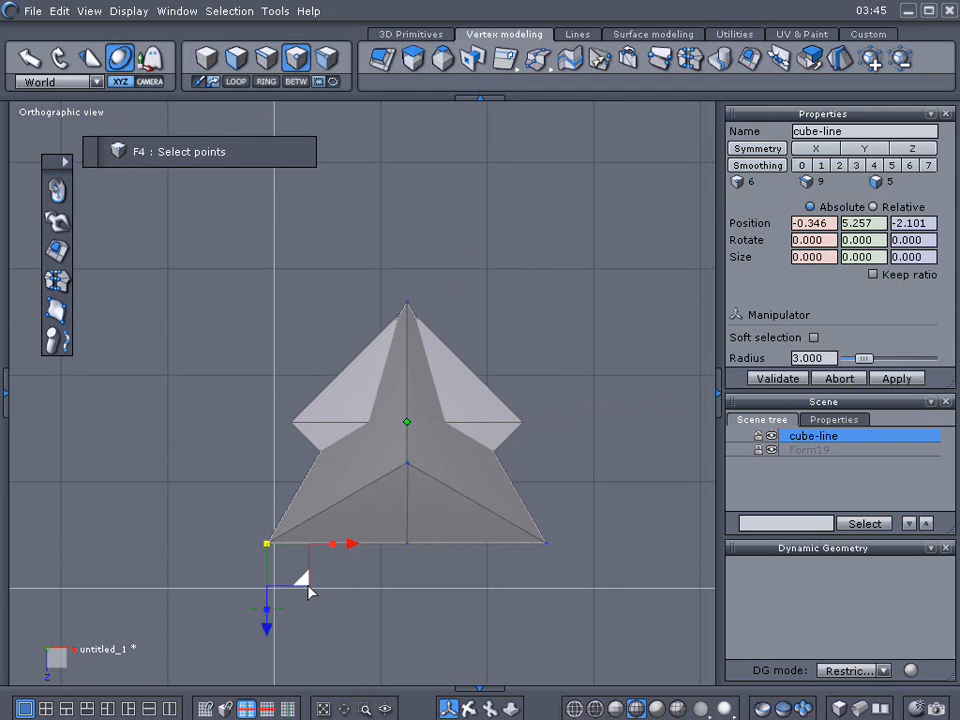
pyautogui.moveTo(302, 579); pyautogui.dragTo(325, 459)
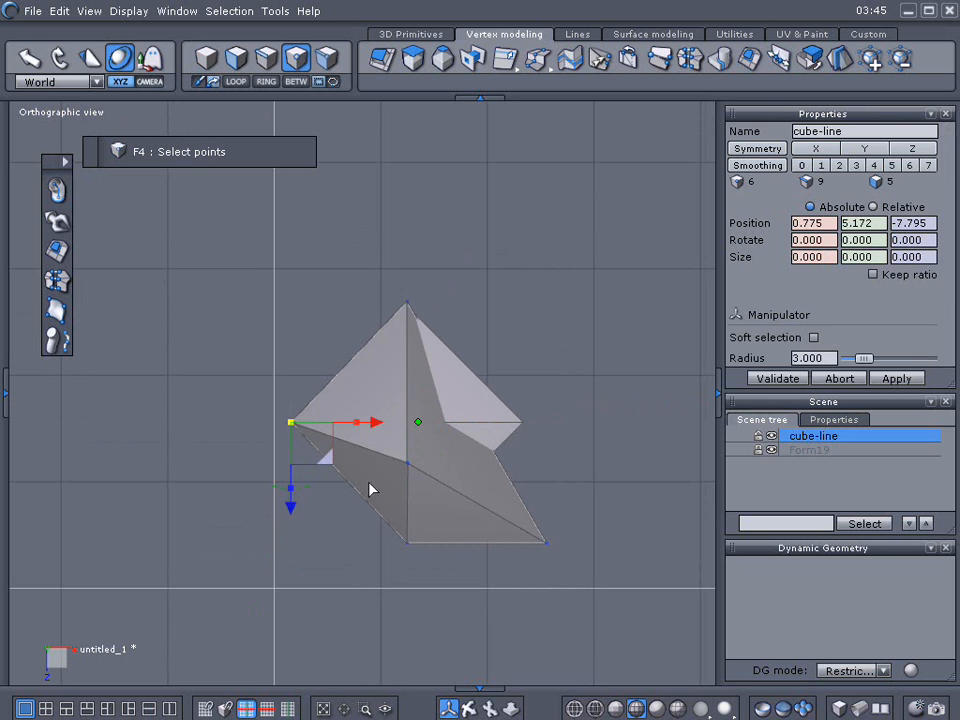
# Move the positive-X base corner to about X 11.68, Z -7.80 and the front edge's midpoint to about X 6.23, Z -2.34, on the octahedron's corners
pyautogui.click(548, 545)
pyautogui.moveTo(580, 576); pyautogui.dragTo(557, 456)
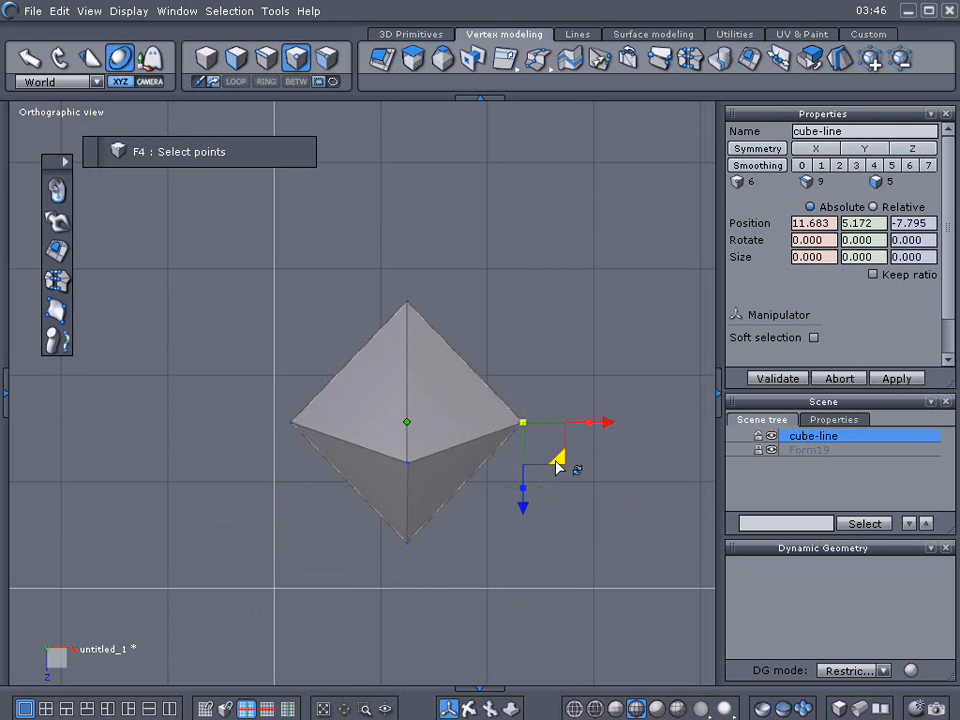
pyautogui.click(407, 543)
pyautogui.moveTo(441, 580)
pyautogui.mouseDown()
pyautogui.moveTo(450, 546)
pyautogui.moveTo(439, 574)
pyautogui.mouseUp()
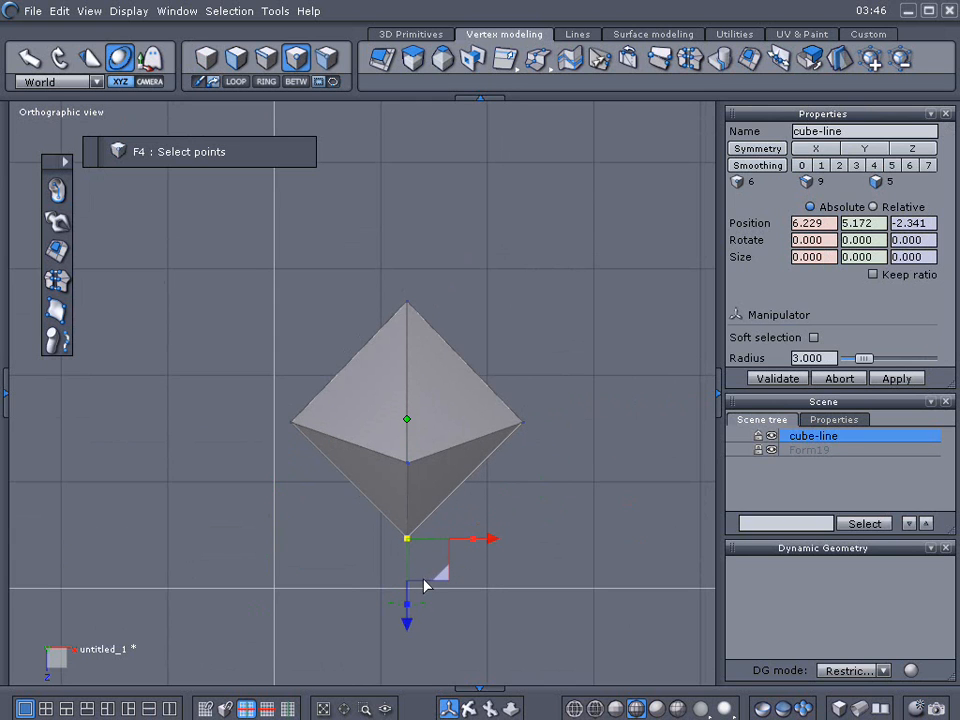
# Show the solid from the front and hide the reference octahedron
pyautogui.press('2')
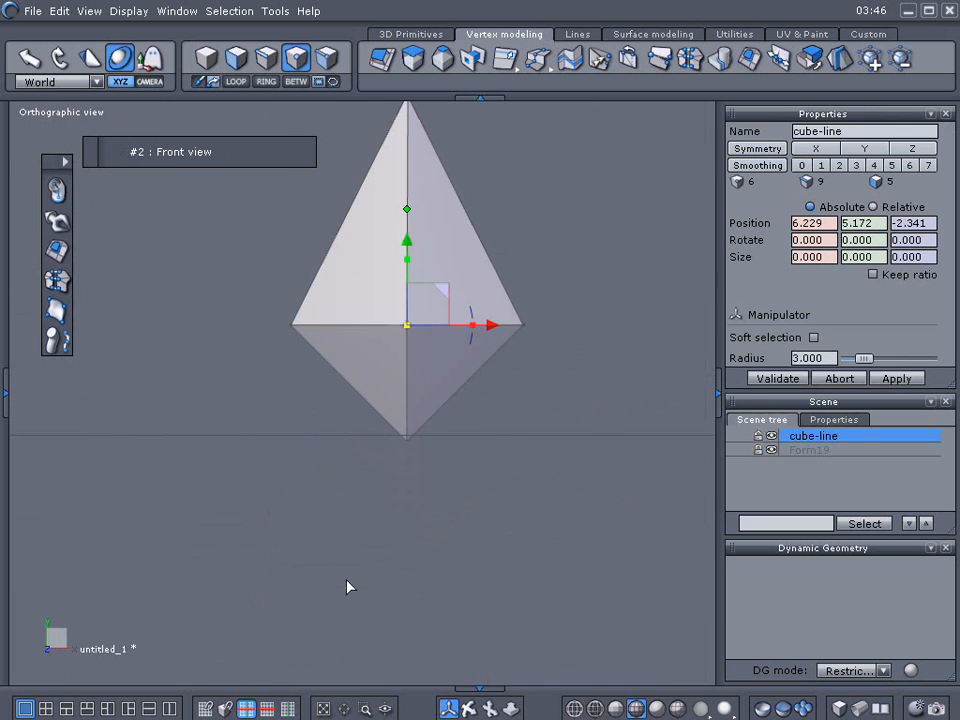
pyautogui.moveTo(344, 582); pyautogui.dragTo(344, 703, button='middle')
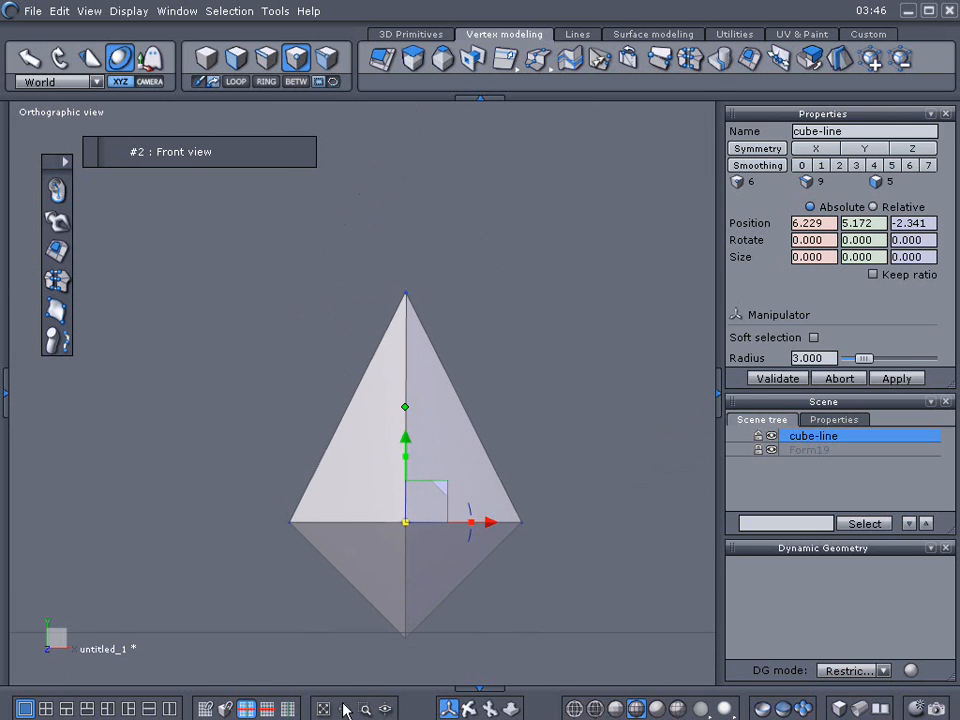
pyautogui.click(771, 450)
pyautogui.click(771, 450)
pyautogui.click(771, 450)
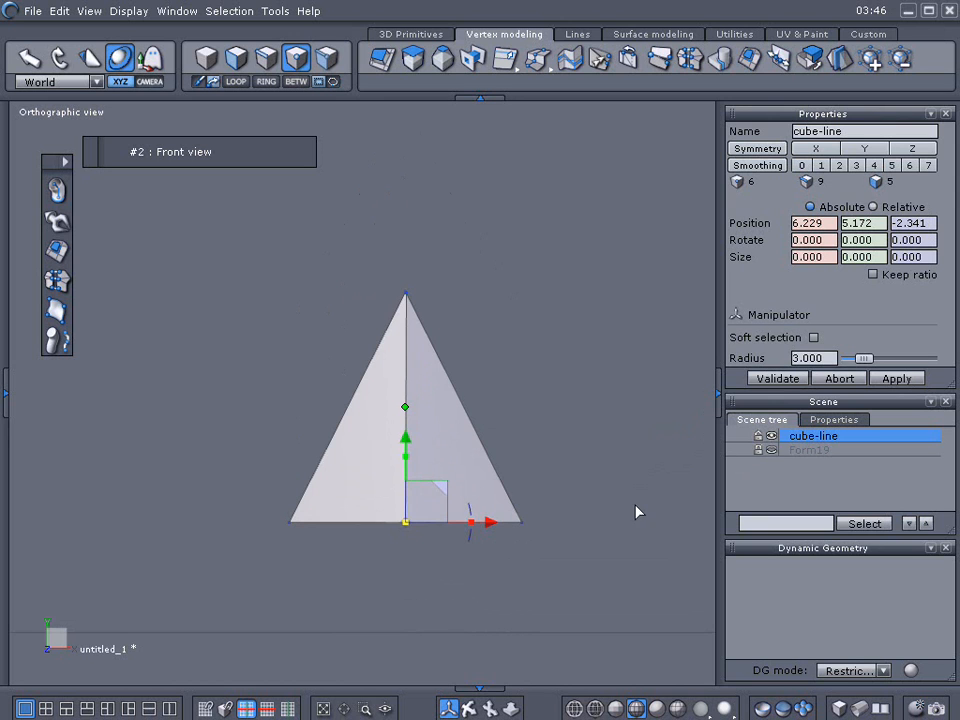
# Try to merge the overlapping apex points with an average weld at distance 0.041
pyautogui.click(406, 294)
pyautogui.moveTo(411, 214)
pyautogui.mouseDown()
pyautogui.moveTo(405, 268)
pyautogui.moveTo(408, 205)
pyautogui.mouseUp()
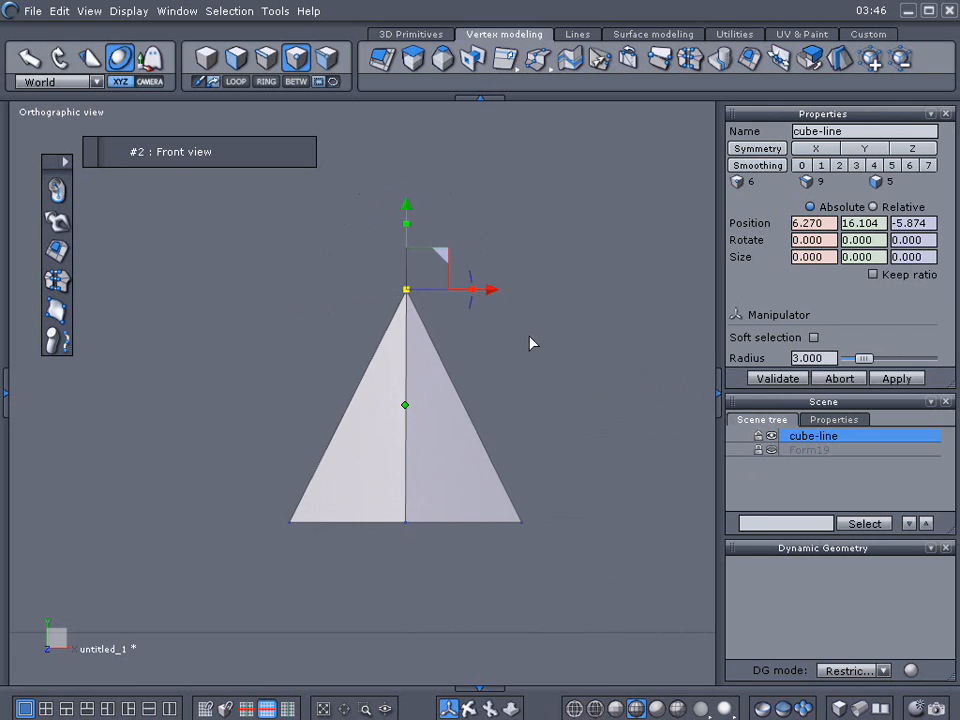
pyautogui.scroll(2, 533, 345)
pyautogui.hotkey('ctrl', 'z')
pyautogui.click(58, 283)
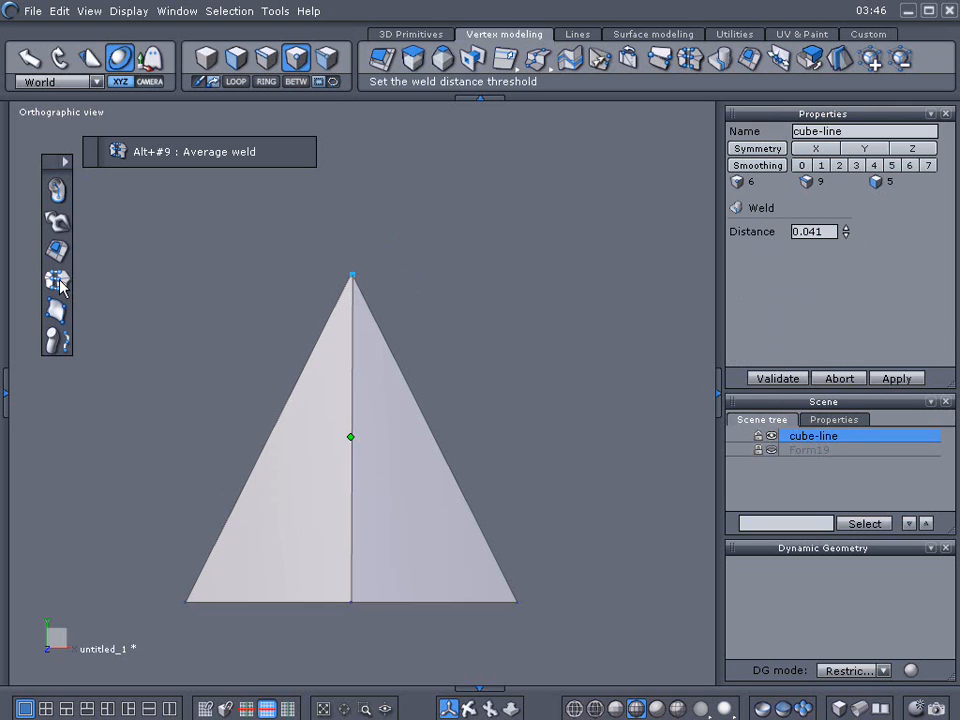
pyautogui.click(773, 380)
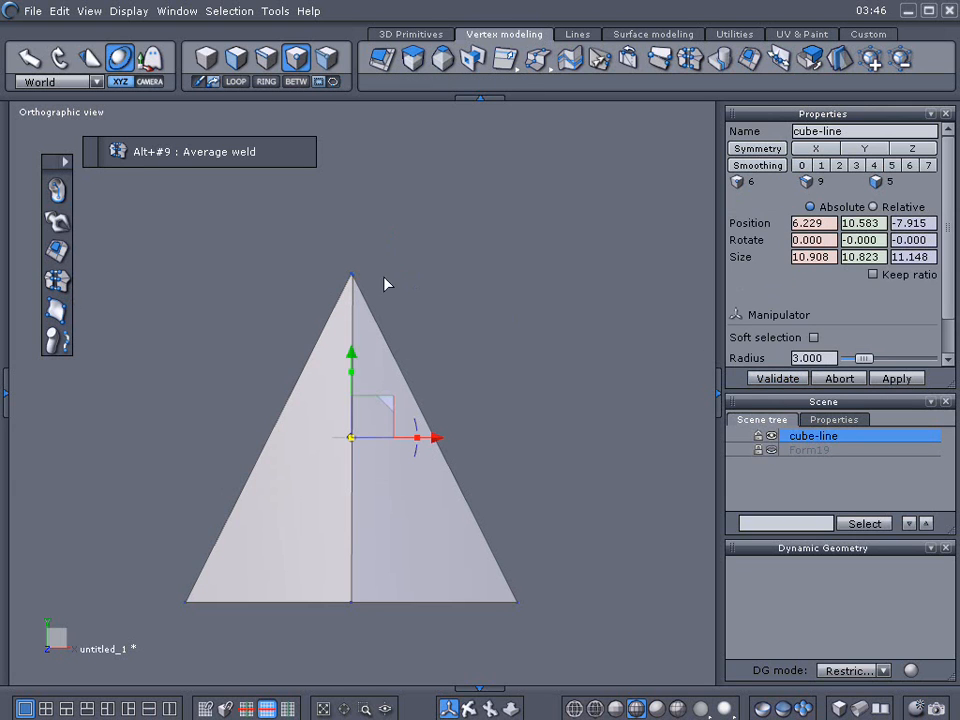
# Pull the overlapping apex points apart to about Y 15.81 and weld them into a single point
pyautogui.click(352, 275)
pyautogui.moveTo(355, 193)
pyautogui.mouseDown()
pyautogui.moveTo(357, 234)
pyautogui.moveTo(357, 197)
pyautogui.mouseUp()
pyautogui.moveTo(388, 210); pyautogui.dragTo(557, 438, button='middle')
pyautogui.scroll(4, 555, 436)
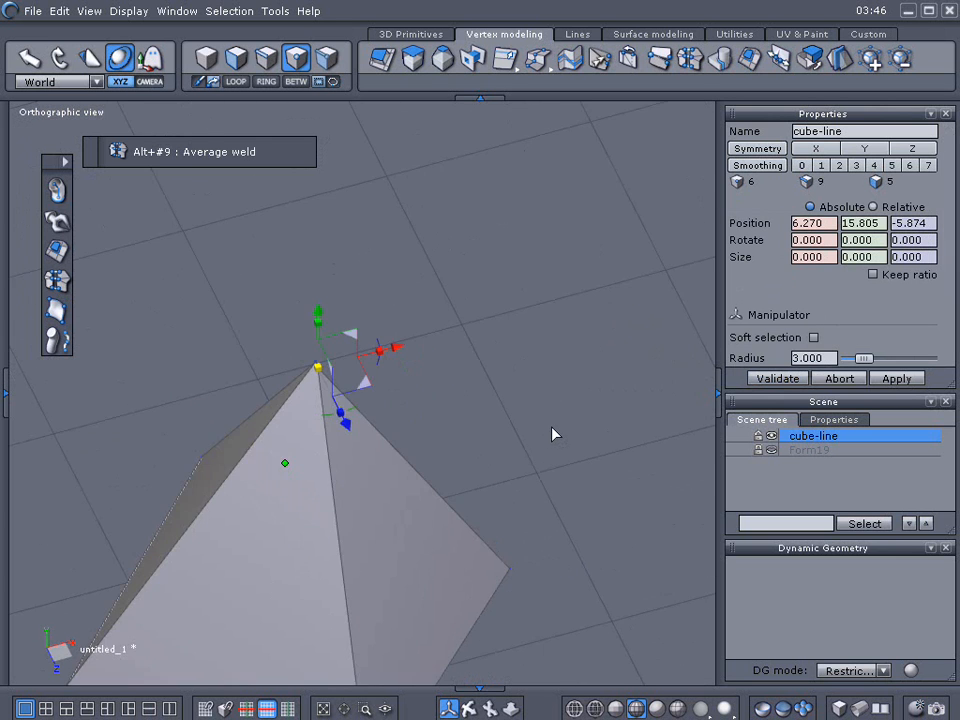
pyautogui.click(662, 62)
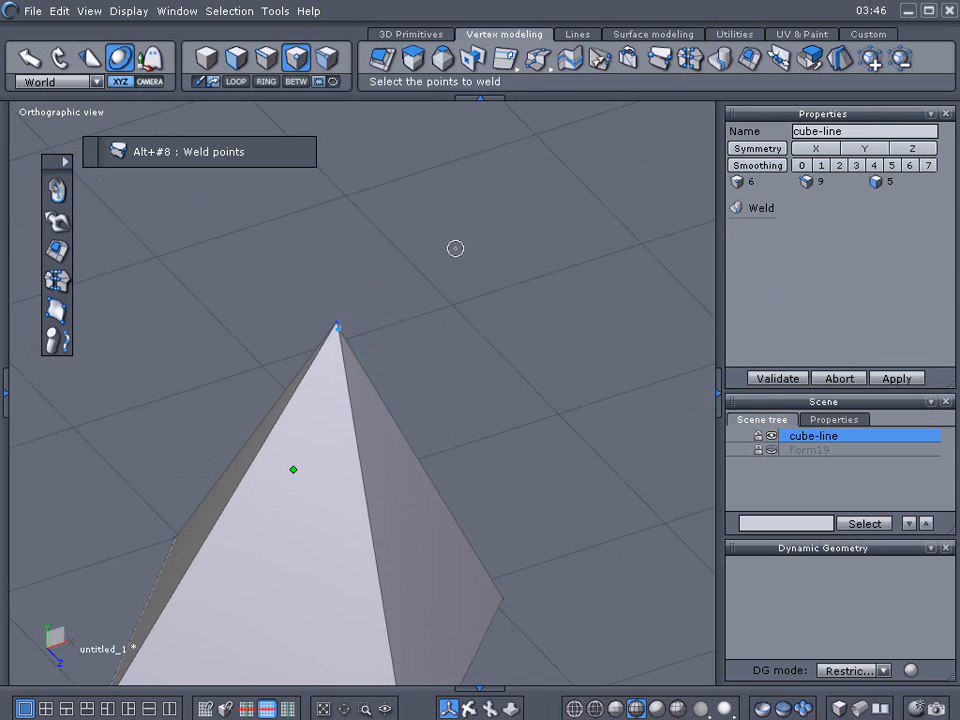
pyautogui.moveTo(319, 289); pyautogui.dragTo(362, 338)
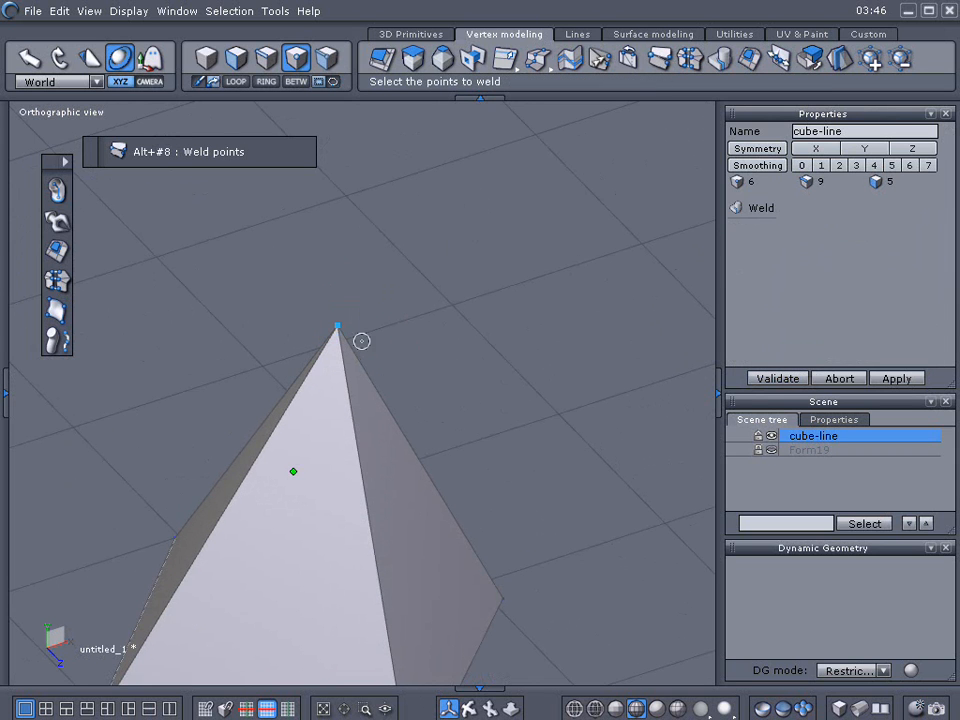
pyautogui.click(777, 379)
# Show the reference octahedron again and move the solid's apex onto its top corner, at about X 6.23, Y 10.63, Z -7.80
pyautogui.moveTo(531, 454); pyautogui.dragTo(428, 418, button='middle')
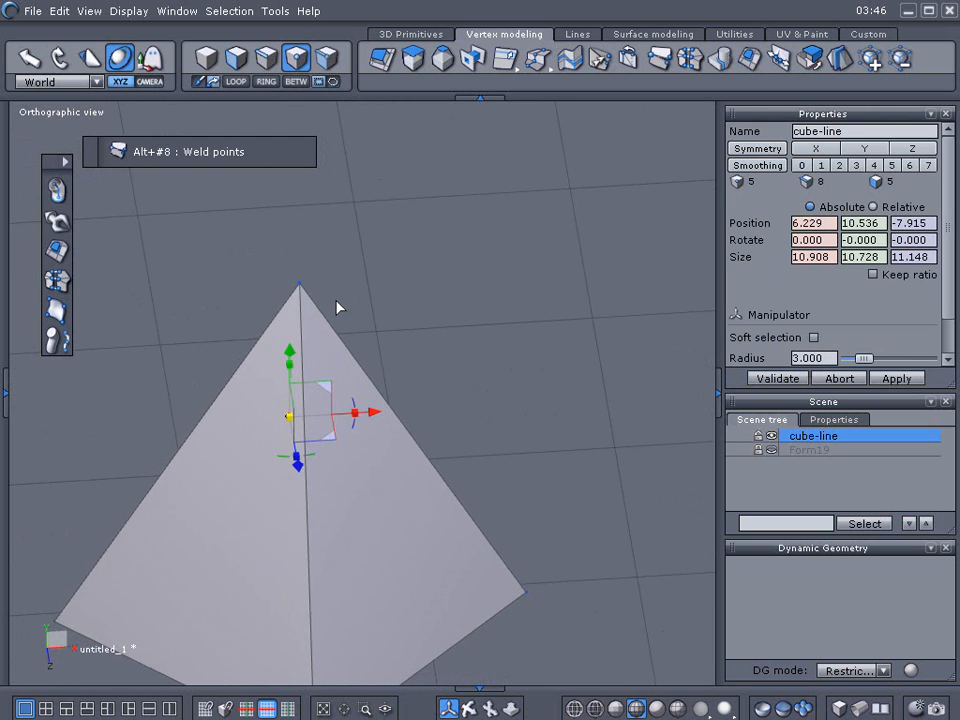
pyautogui.click(300, 285)
pyautogui.moveTo(302, 222); pyautogui.dragTo(304, 350)
pyautogui.click(772, 451)
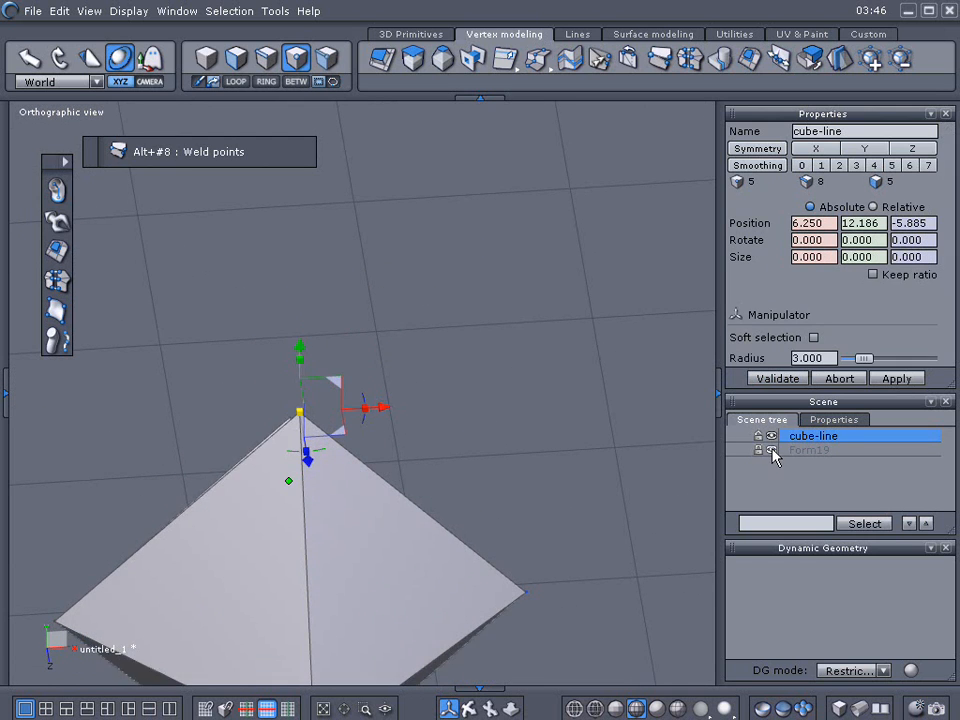
pyautogui.moveTo(486, 420); pyautogui.dragTo(507, 316, button='middle')
pyautogui.moveTo(467, 191); pyautogui.dragTo(412, 218)
pyautogui.moveTo(480, 444); pyautogui.dragTo(634, 458, button='middle')
pyautogui.moveTo(339, 249); pyautogui.dragTo(291, 253)
pyautogui.hotkey('ctrl', 'z')
pyautogui.moveTo(417, 289); pyautogui.dragTo(380, 315, button='middle')
pyautogui.scroll(-2, 456, 387)
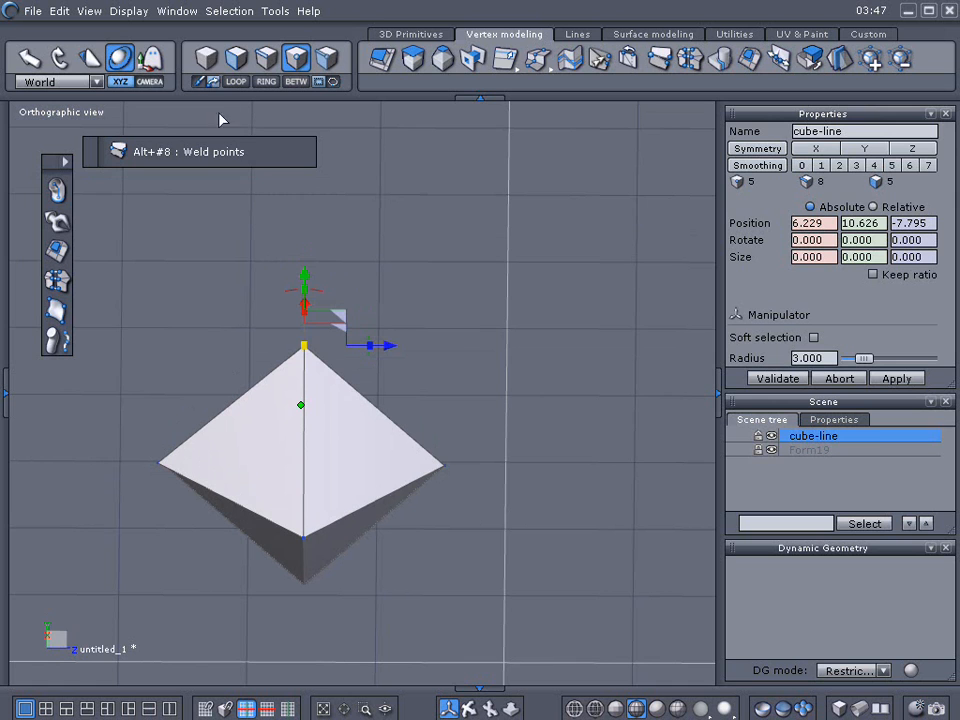
# Move the whole solid along Z clear of the reference octahedron, to about Z 3.32
pyautogui.press('F1')
pyautogui.keyDown('shift'); pyautogui.moveTo(385, 407); pyautogui.dragTo(671, 437); pyautogui.keyUp('shift')
pyautogui.moveTo(519, 345); pyautogui.dragTo(442, 270, button='middle')
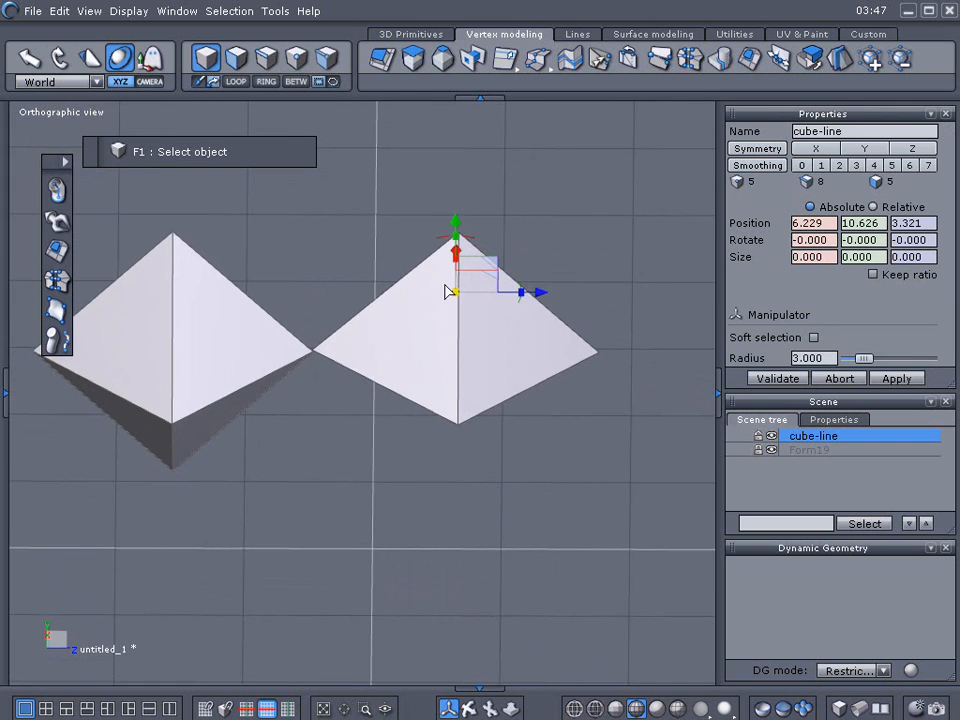
# Delete the four-sided base face on the underside of the moved pyramid
pyautogui.press('space')
pyautogui.moveTo(519, 527); pyautogui.dragTo(470, 328, button='middle')
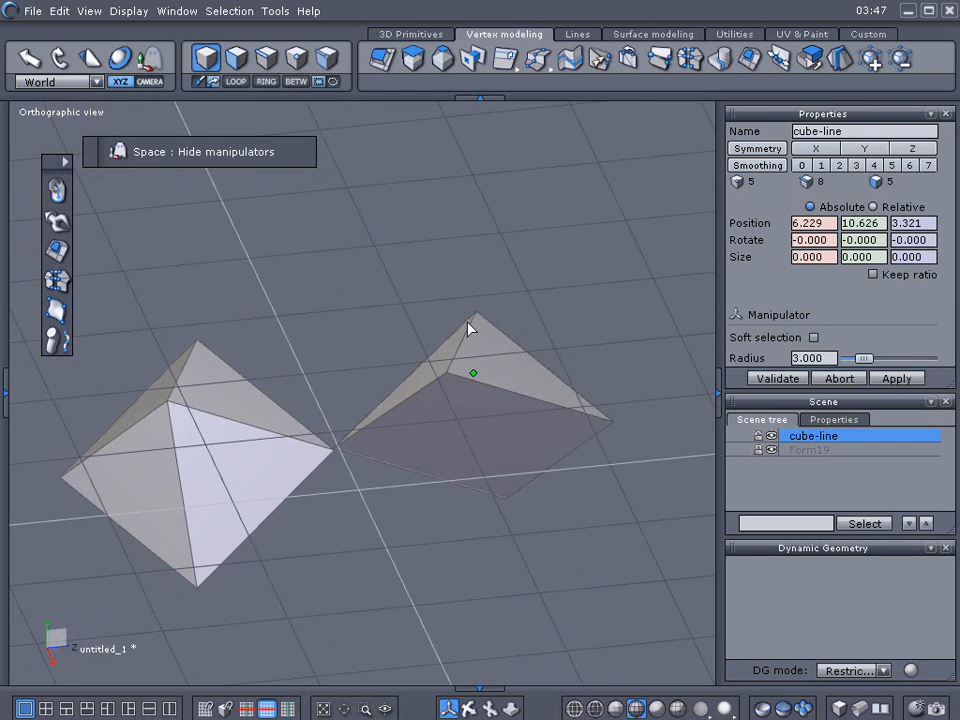
pyautogui.click(236, 57)
pyautogui.click(464, 409)
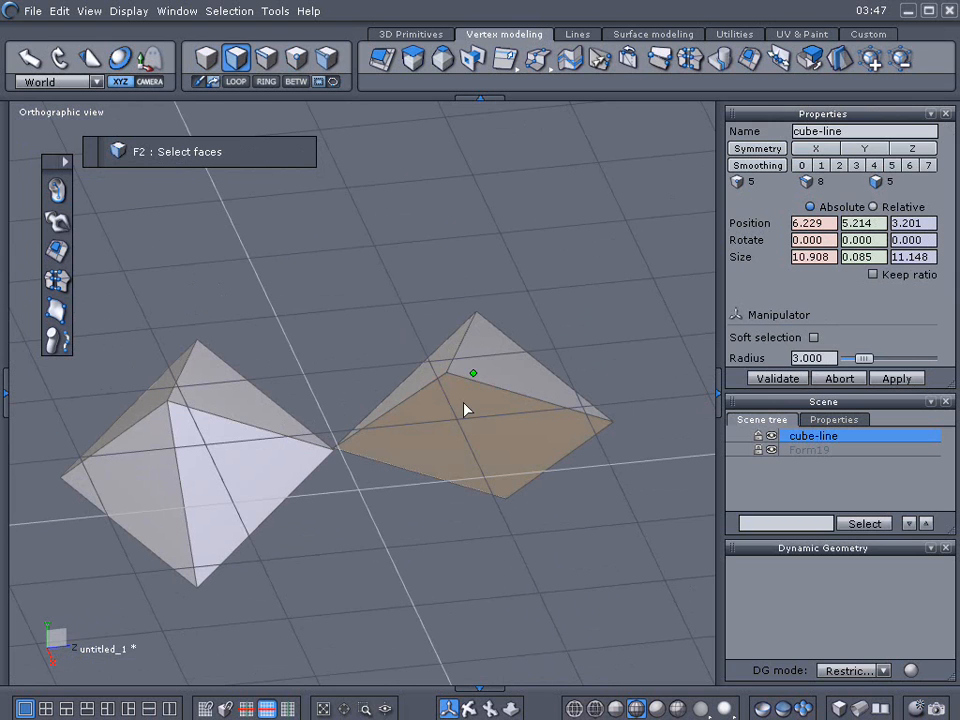
pyautogui.press('Delete')
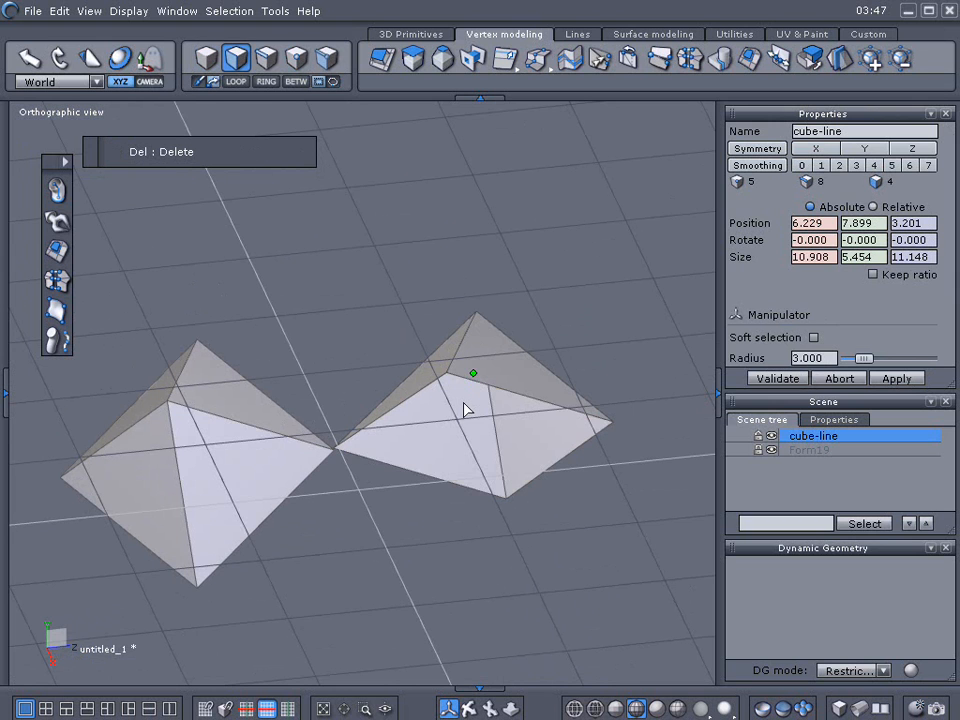
# Mirror a copy of the open pyramid downward across its base plane with Symmetry
pyautogui.press('F1')
pyautogui.click(153, 60)
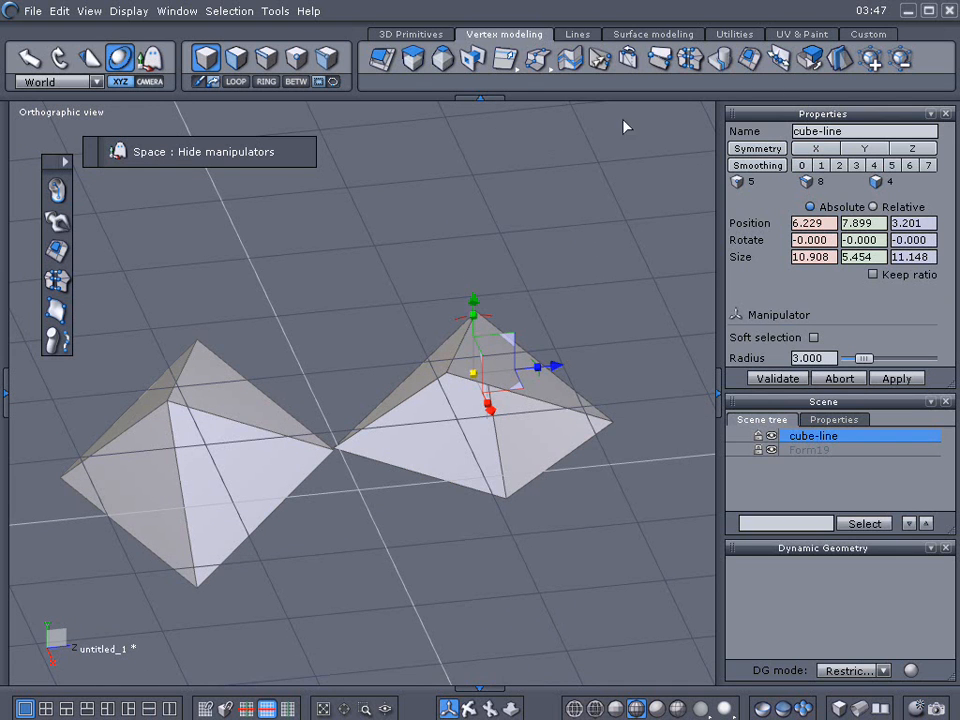
pyautogui.click(628, 57)
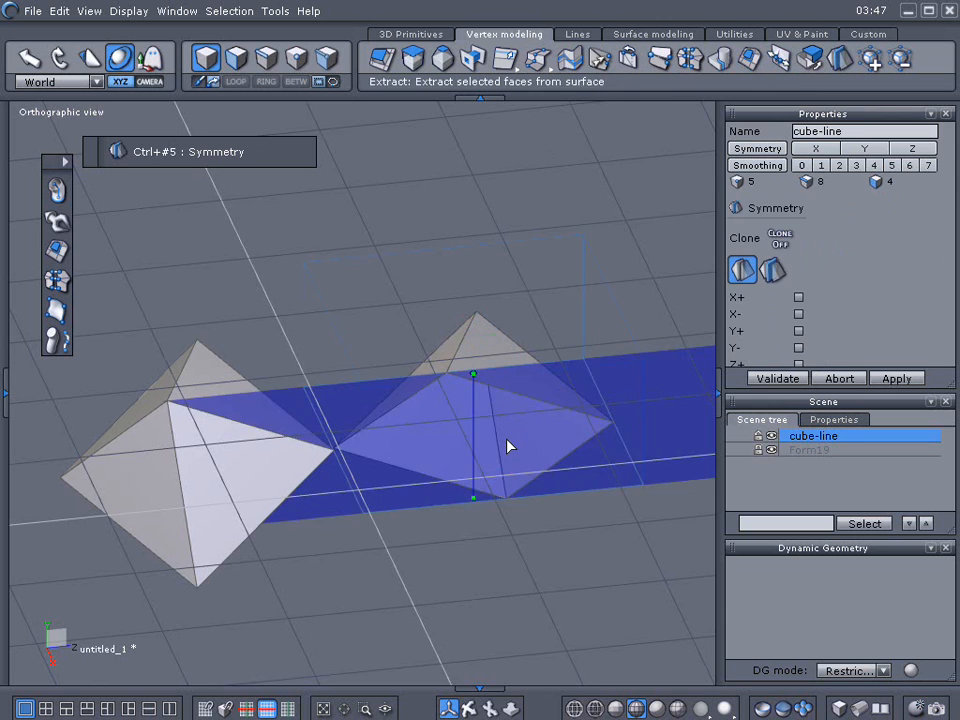
pyautogui.click(508, 446)
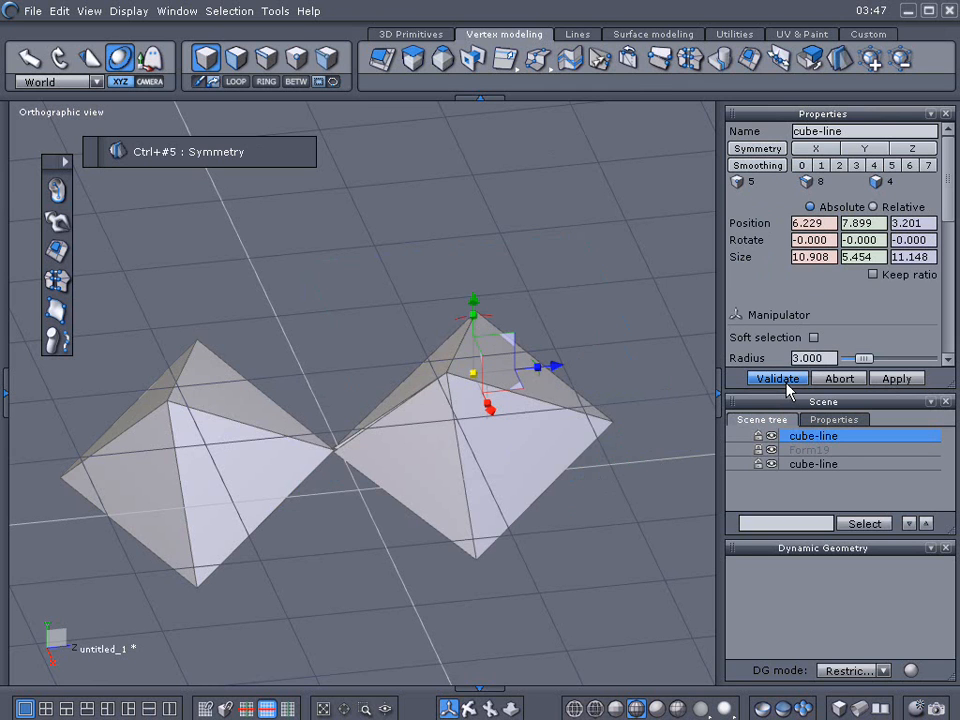
# Hide the reference octahedron and weld the upper and lower halves into one object
pyautogui.click(771, 457)
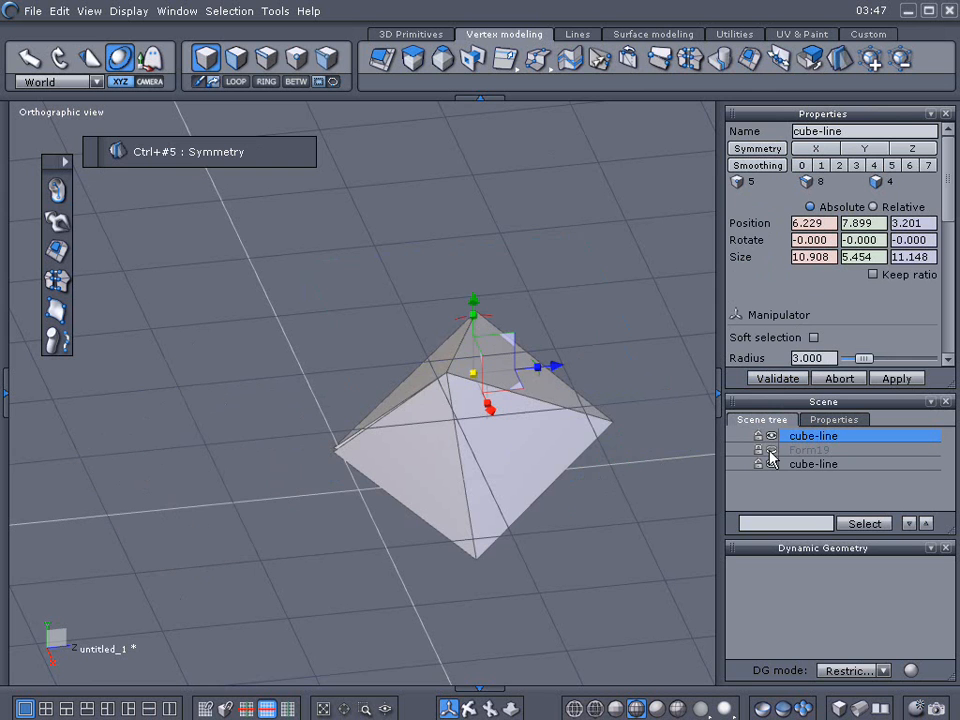
pyautogui.moveTo(624, 339); pyautogui.dragTo(676, 521, button='right')
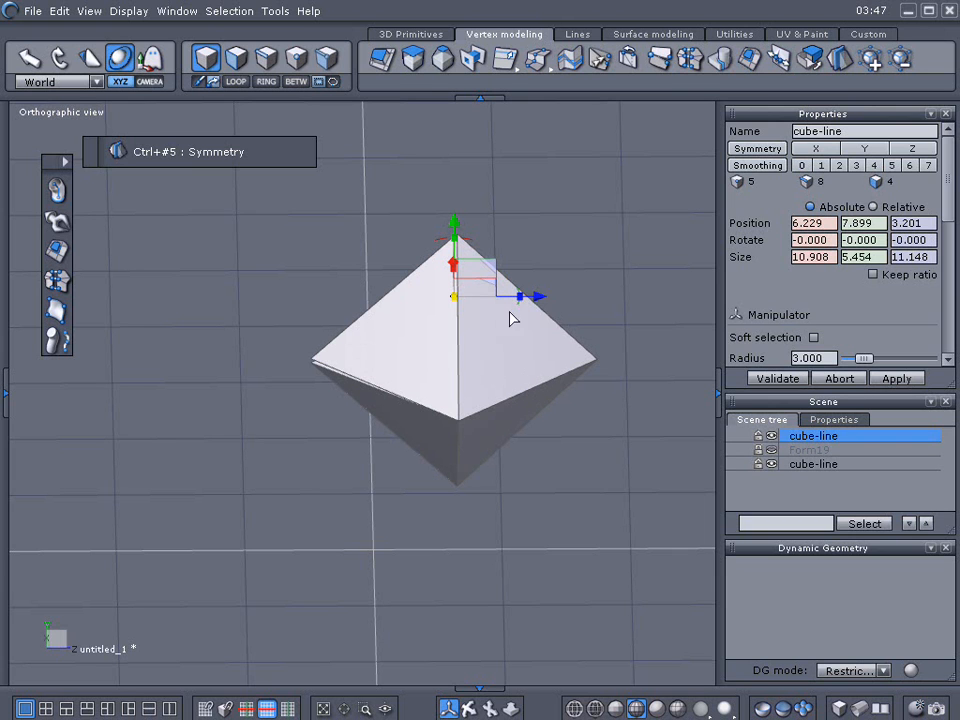
pyautogui.click(720, 58)
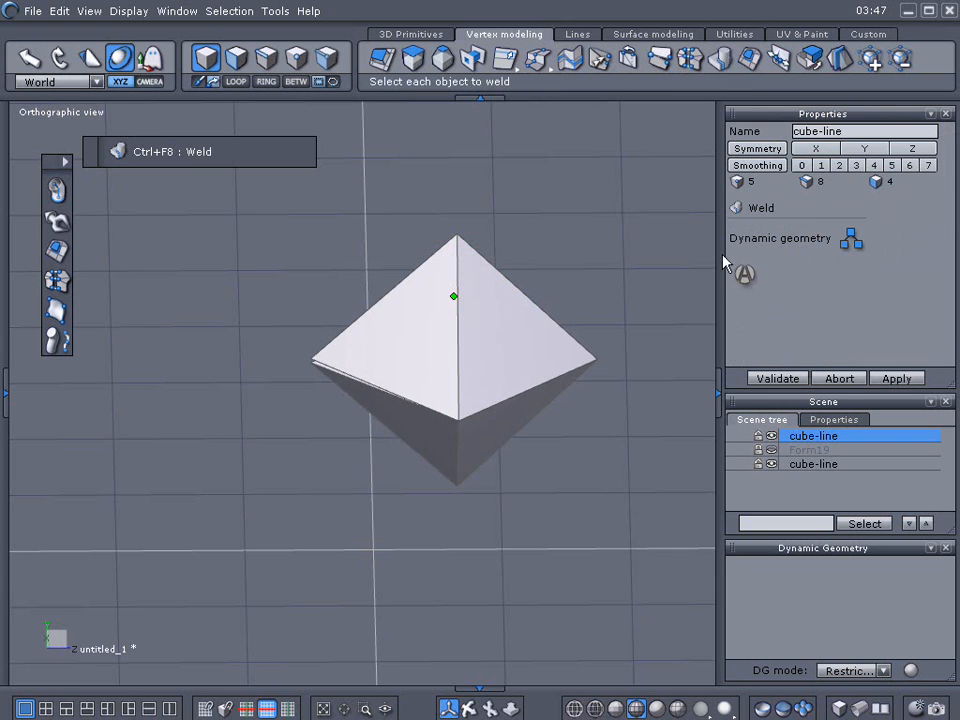
pyautogui.click(746, 278)
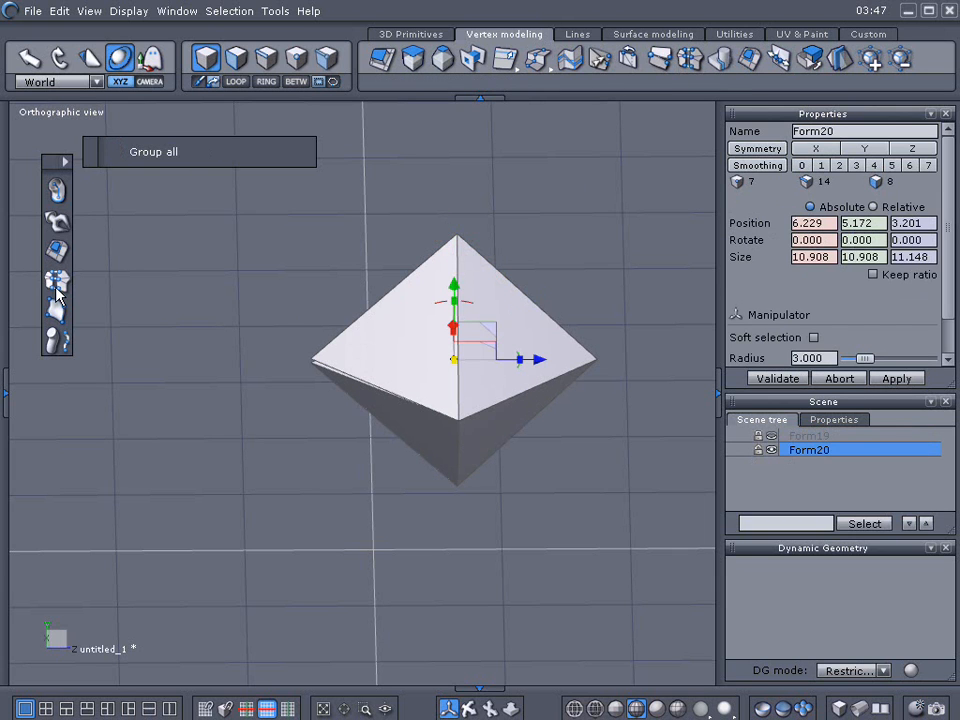
# Close the gap along the seam of the joined halves with an average weld at an increased distance
pyautogui.hotkey('alt', '9')
pyautogui.click(845, 228)
pyautogui.click(778, 380)
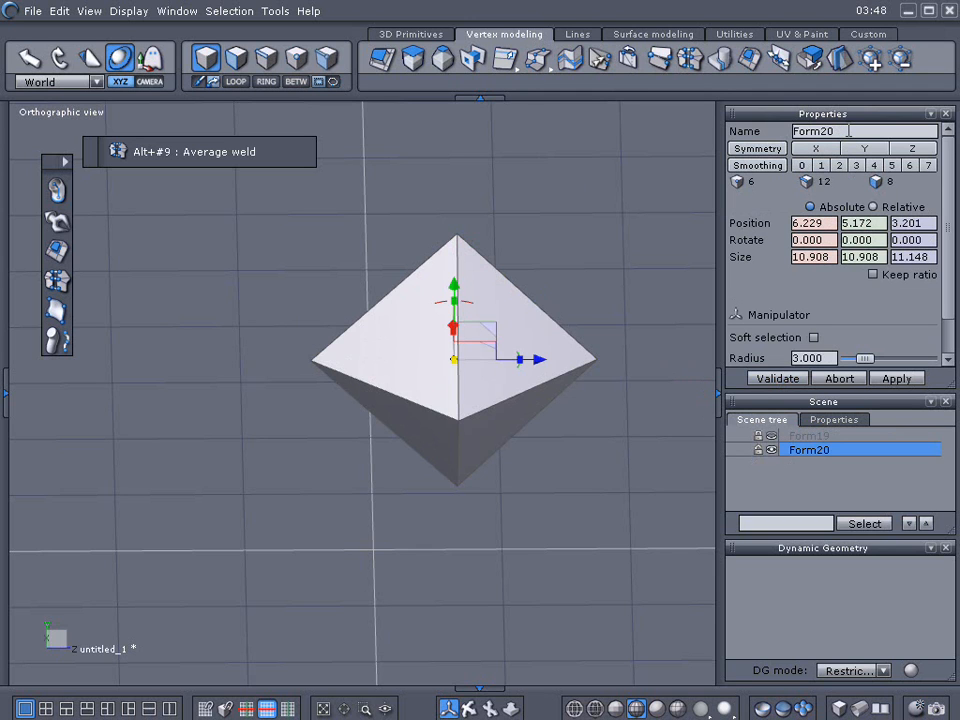
# Rename the welded octahedron as cube-line
pyautogui.moveTo(841, 131); pyautogui.dragTo(762, 138)
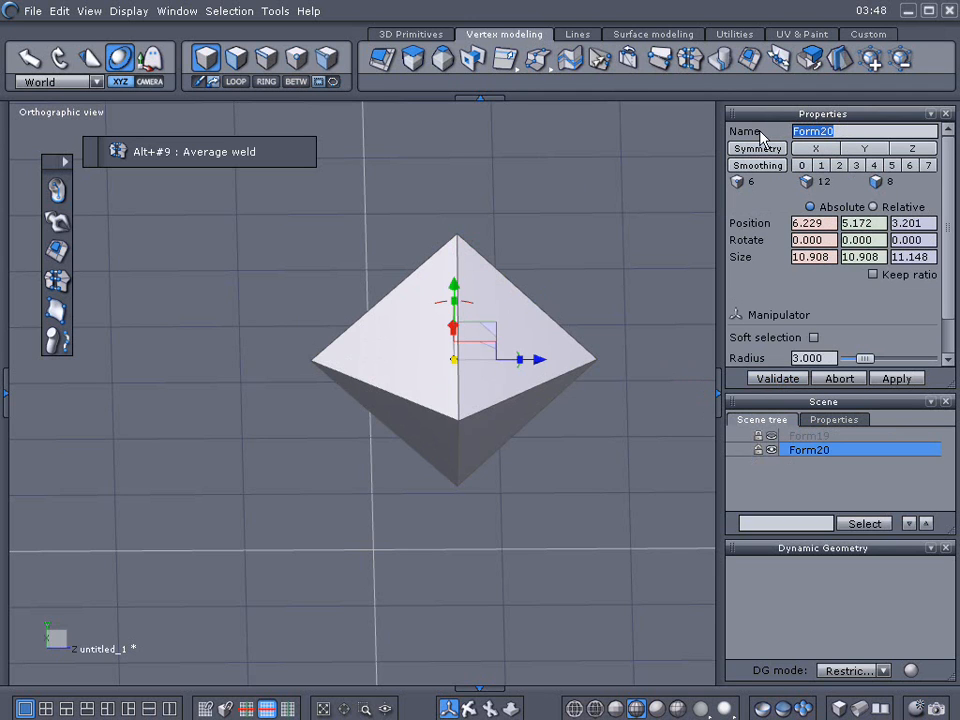
pyautogui.write('cube-line')
pyautogui.press('Return')
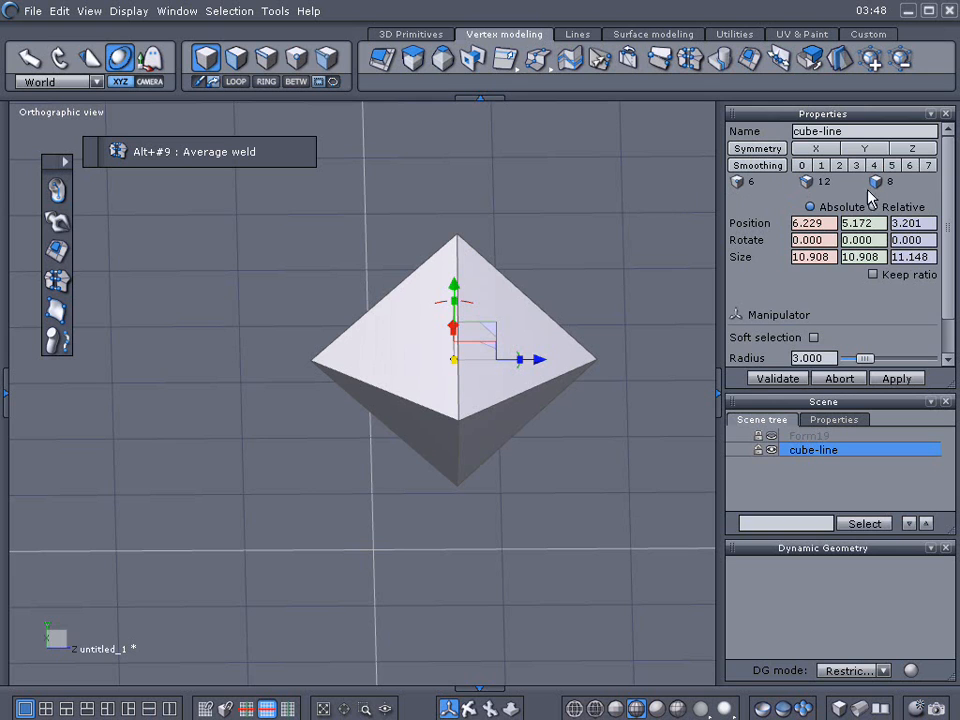
# Show, unlock and select the reference octahedron for comparison with the rebuilt one
pyautogui.click(772, 436)
pyautogui.click(787, 442)
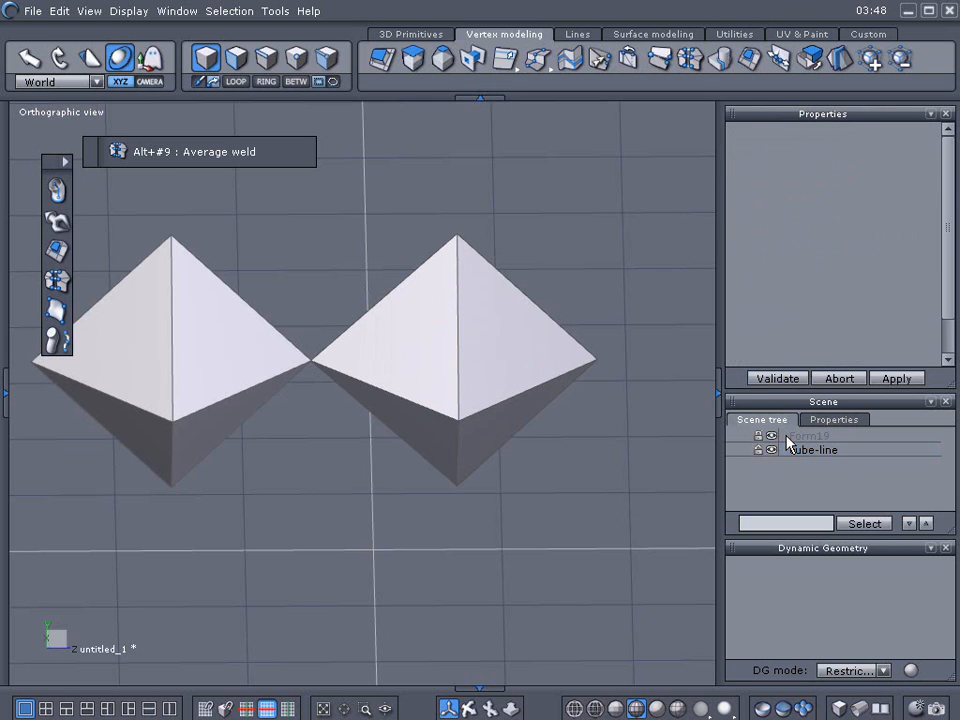
pyautogui.click(772, 436)
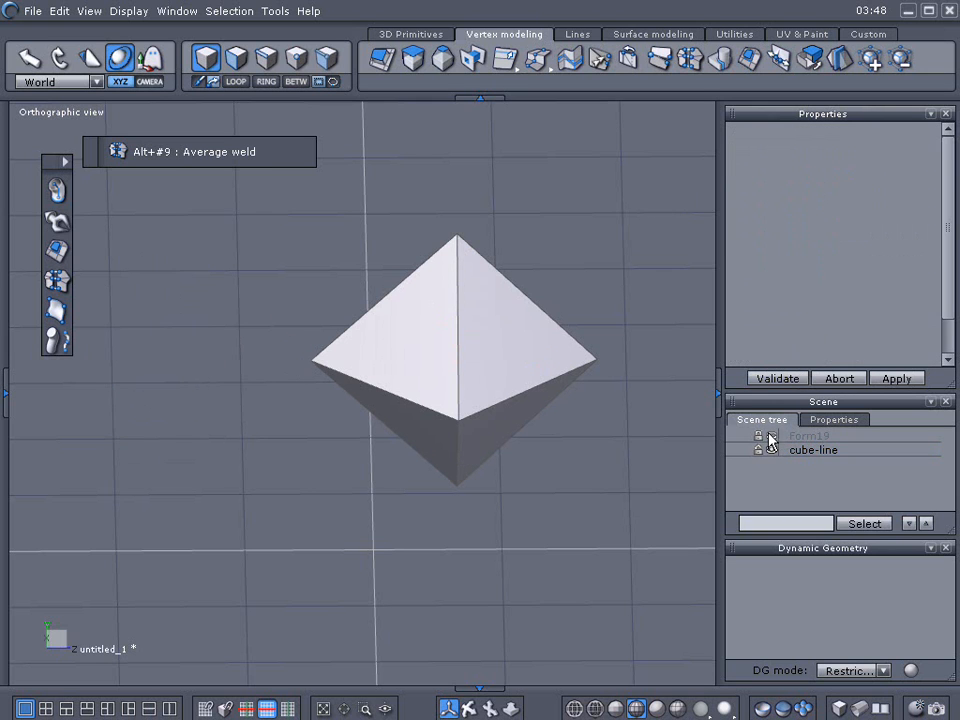
pyautogui.click(767, 437)
pyautogui.click(783, 440)
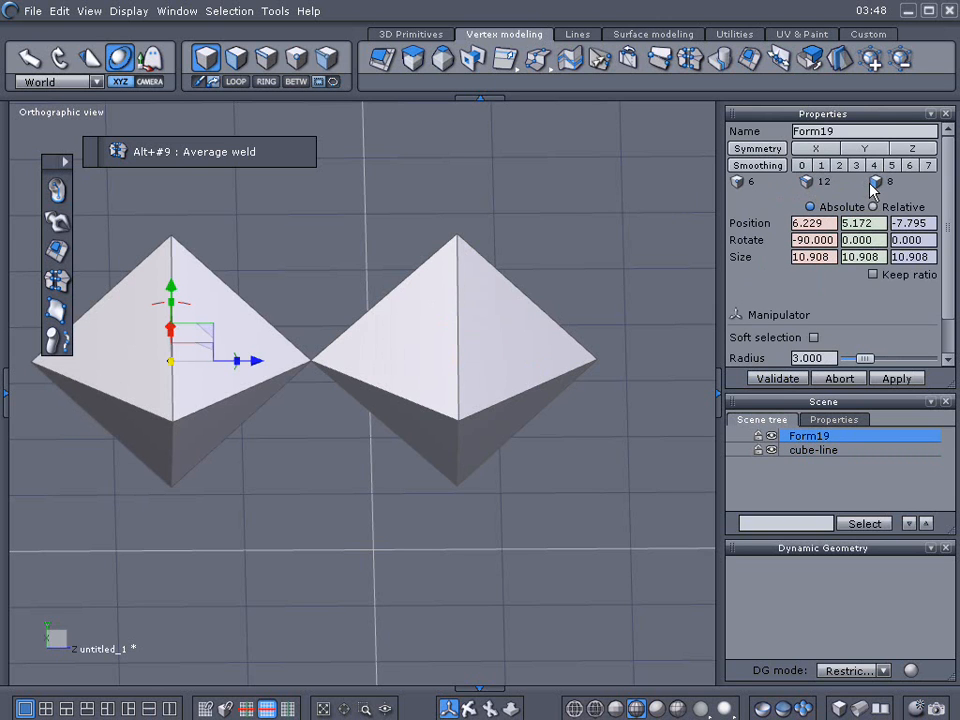
# Move the reference octahedron aside to about Z -11.94 and delete it, keeping only the rebuilt one
pyautogui.scroll(-2, 637, 356)
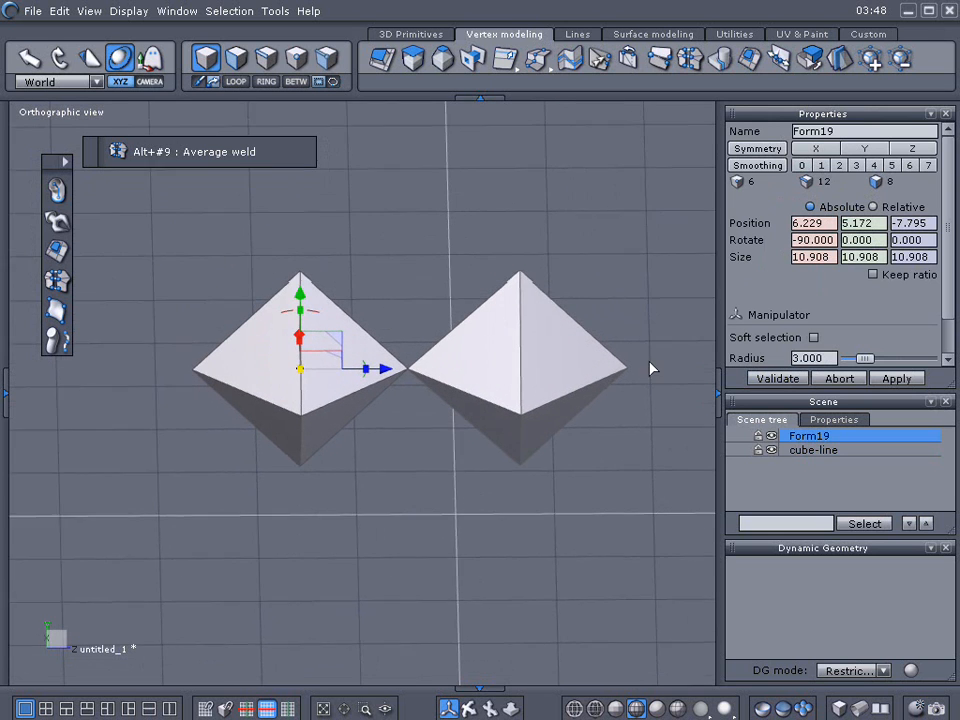
pyautogui.moveTo(382, 379); pyautogui.dragTo(343, 381)
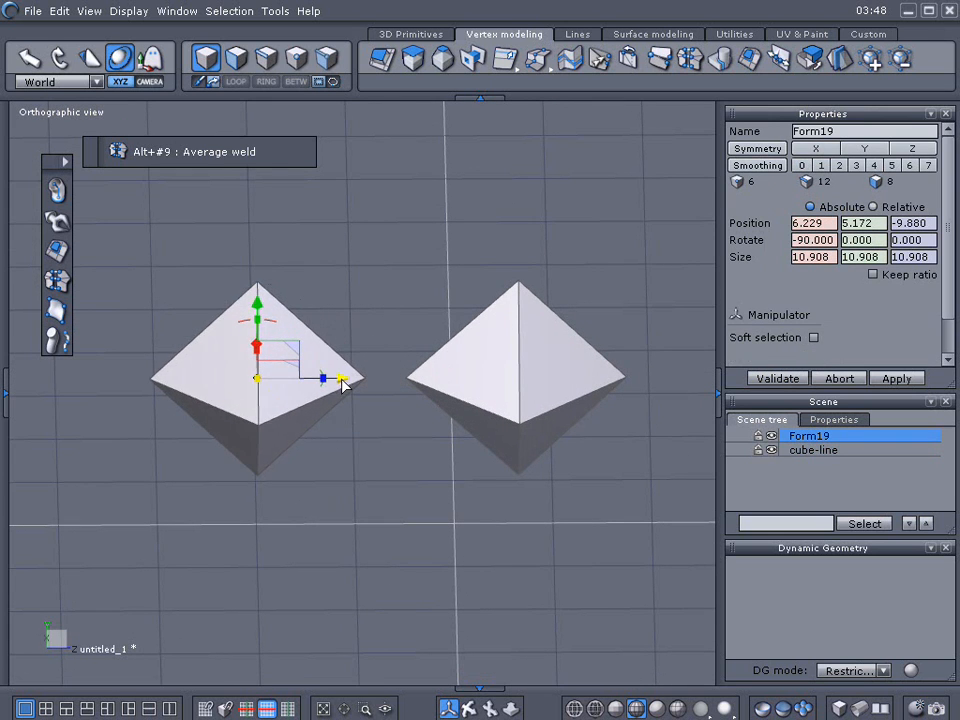
pyautogui.click(410, 34)
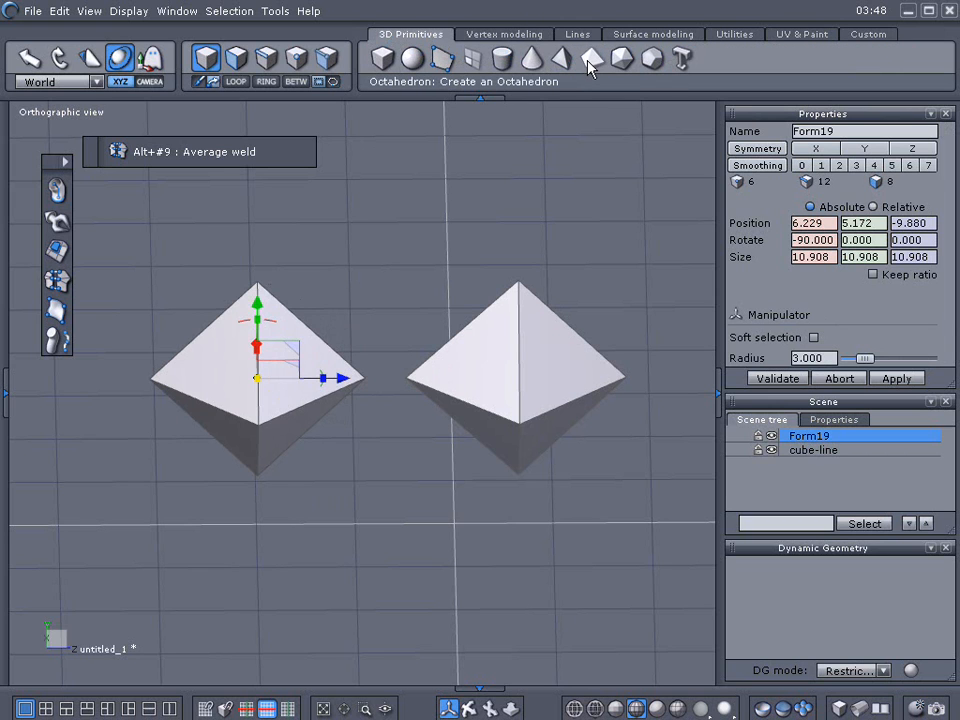
pyautogui.click(531, 328)
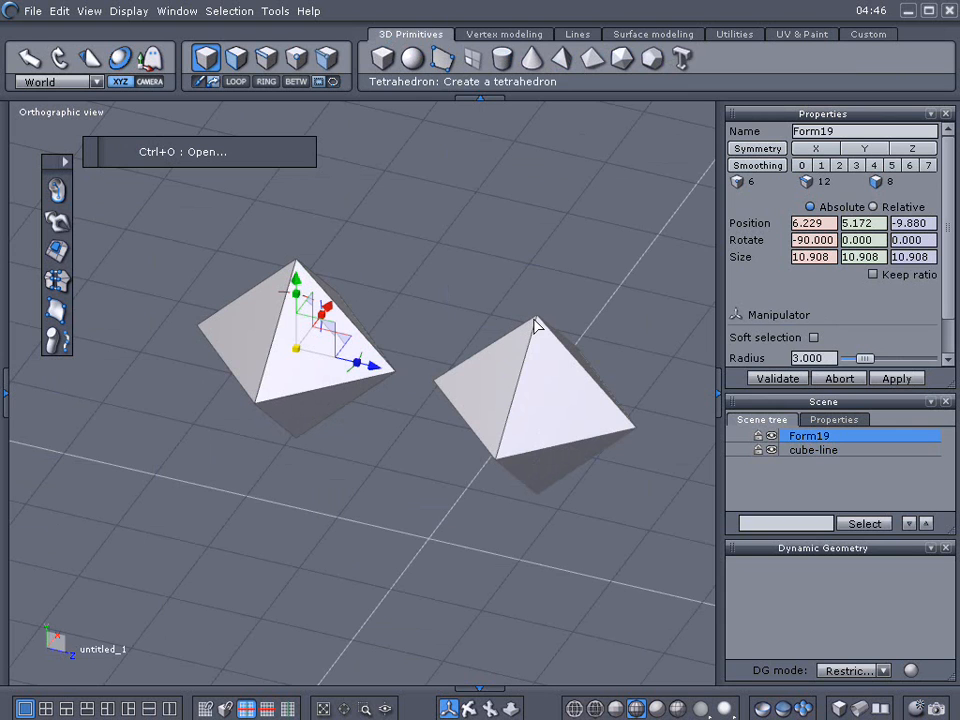
pyautogui.moveTo(380, 370); pyautogui.dragTo(348, 366)
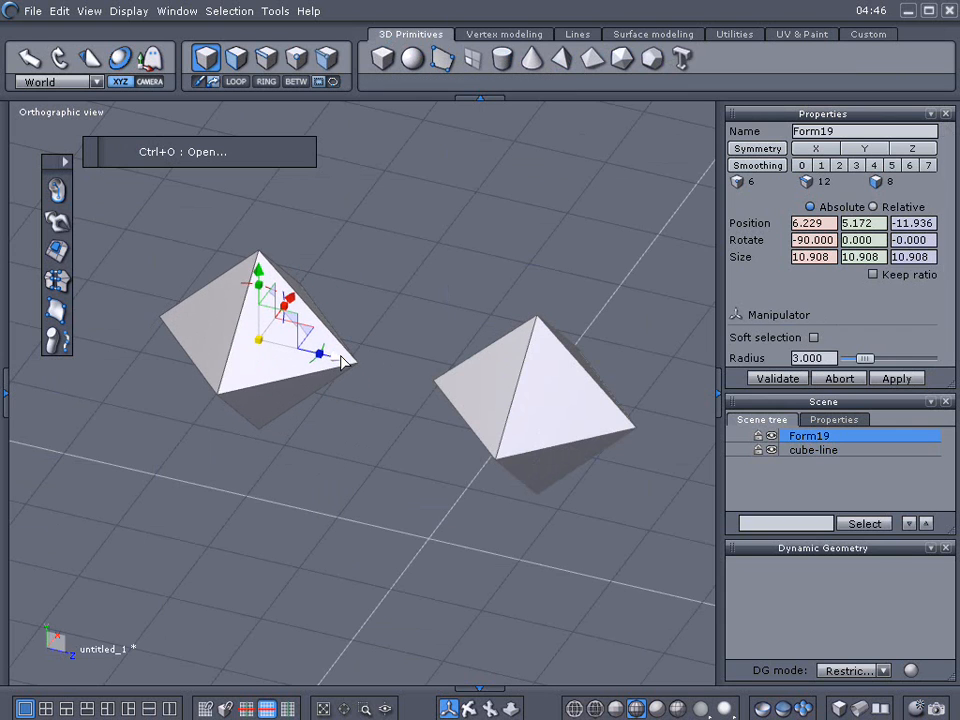
pyautogui.press('Delete')
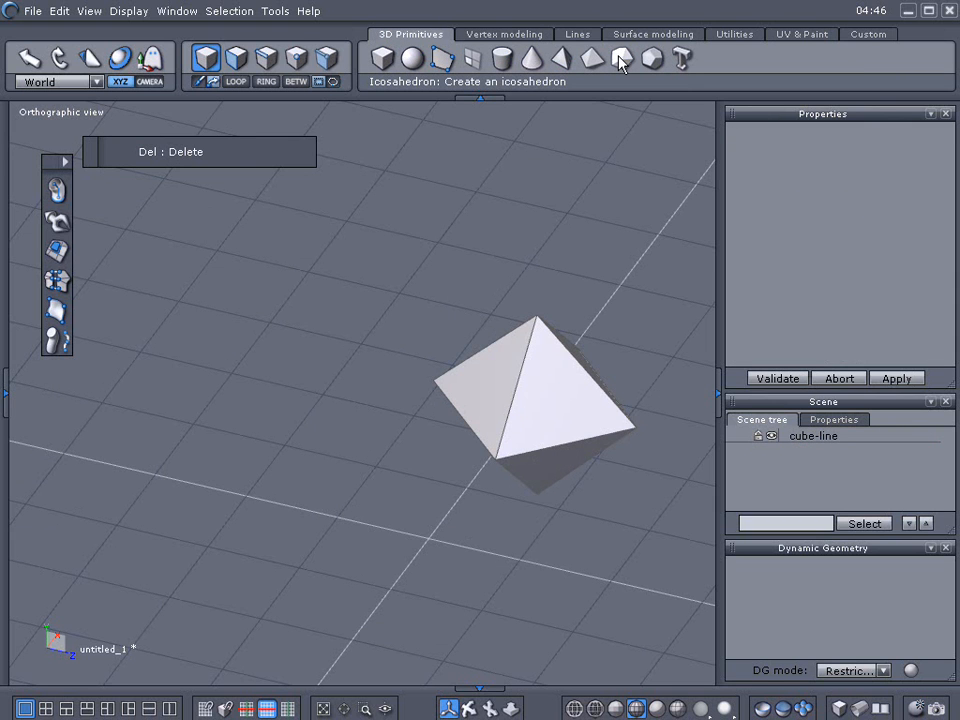
# Create a built-in reference icosahedron about 7.88 in size beside the octahedron and check its three-point faces by selecting them
pyautogui.moveTo(622, 62); pyautogui.dragTo(328, 274)
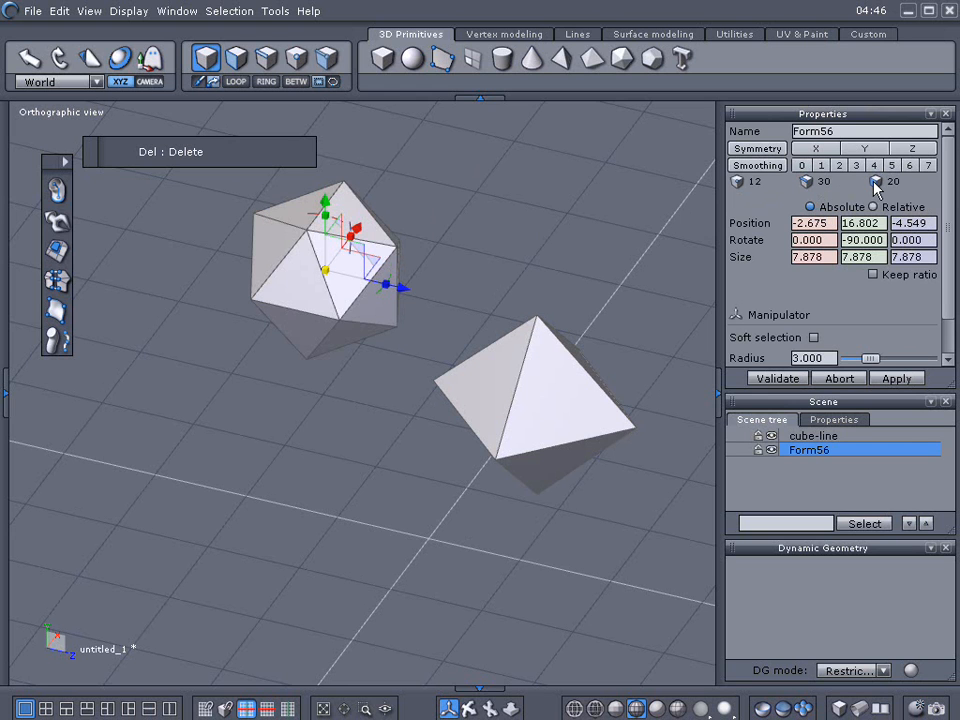
pyautogui.click(230, 11)
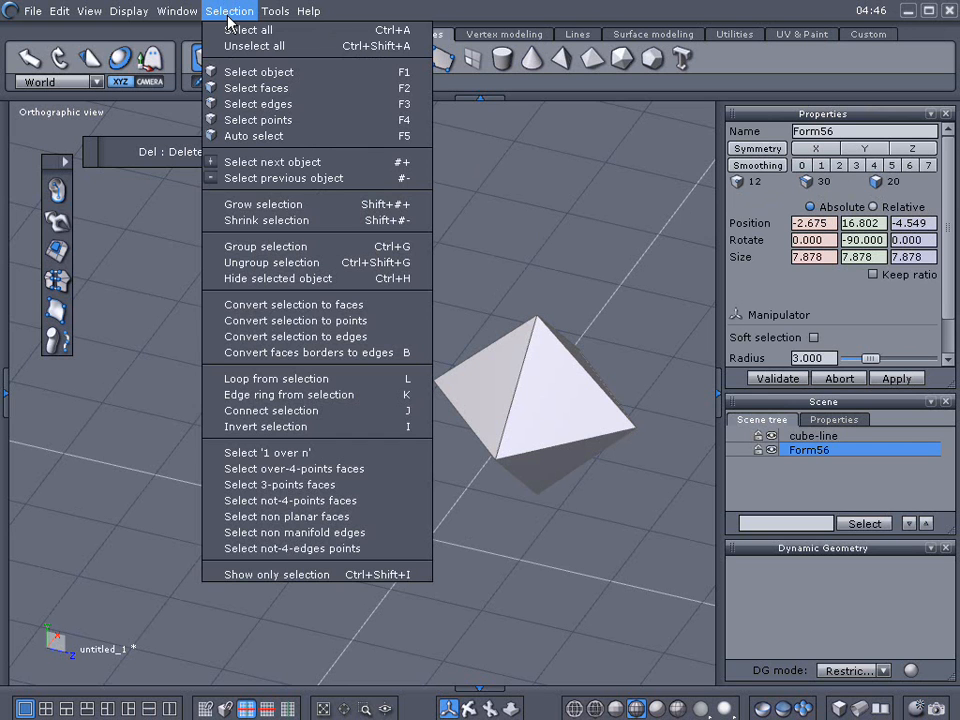
pyautogui.click(266, 485)
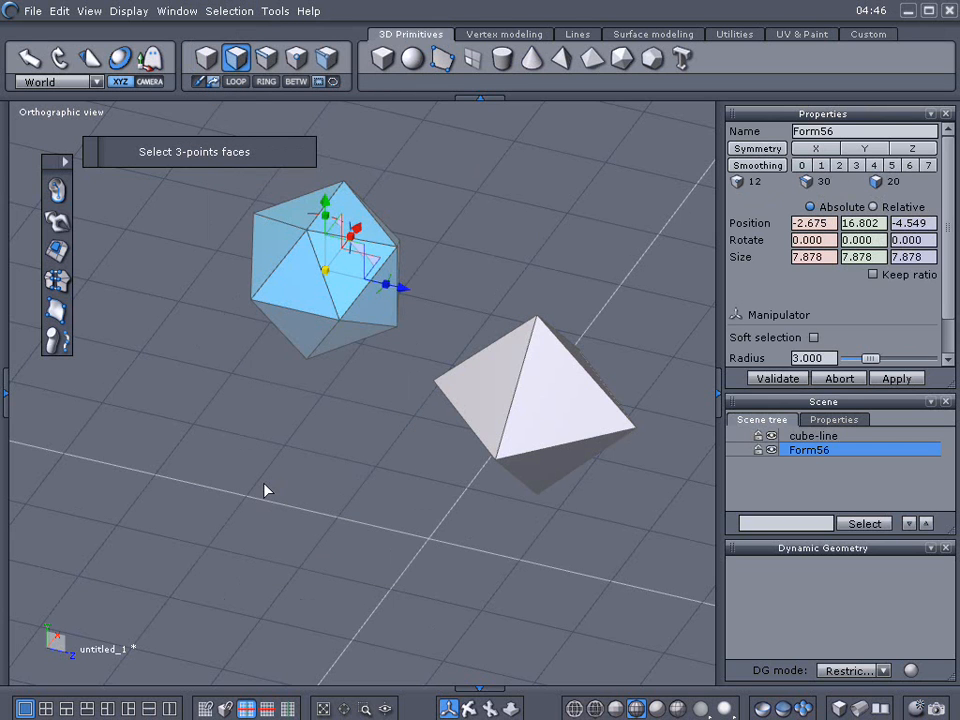
pyautogui.moveTo(255, 490); pyautogui.dragTo(275, 502, button='right')
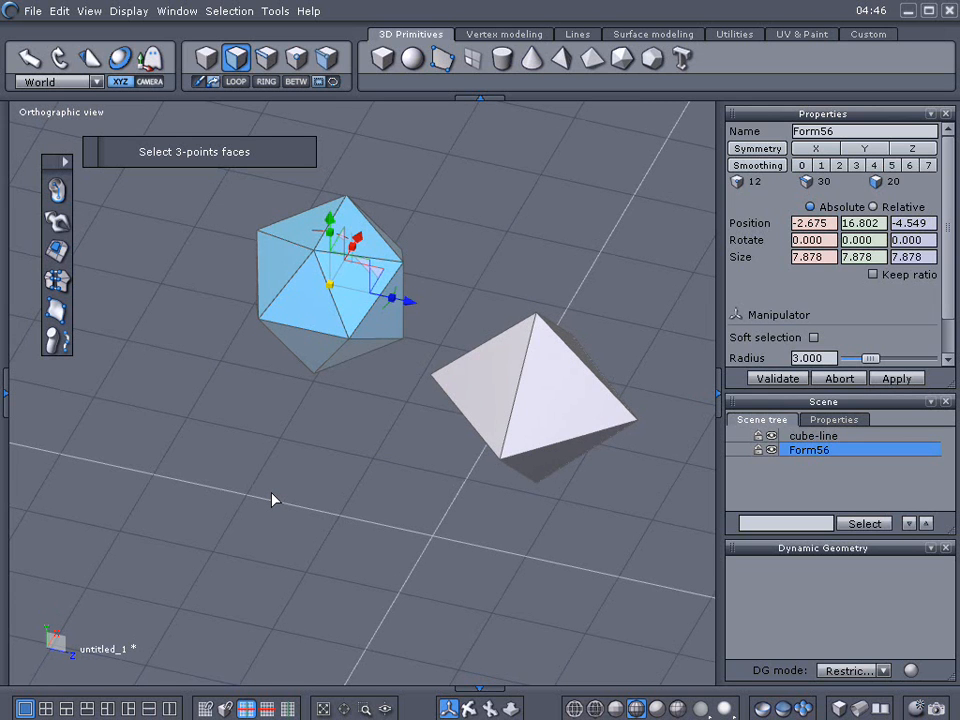
pyautogui.click(271, 493)
pyautogui.scroll(-2, 271, 493)
pyautogui.moveTo(271, 493); pyautogui.dragTo(261, 493, button='middle')
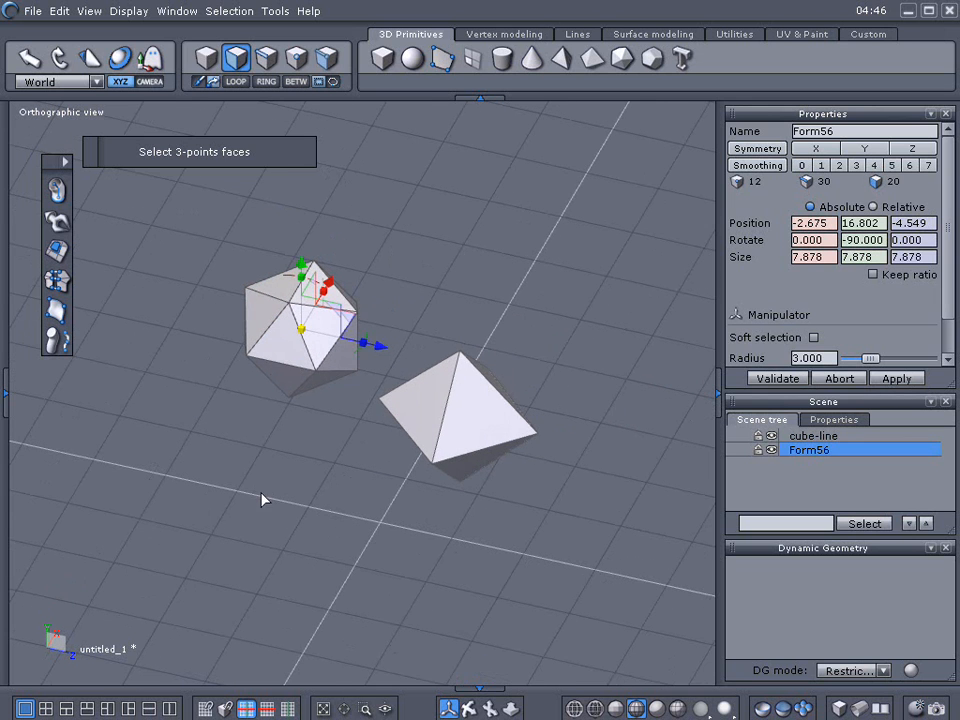
# Select the cube-line octahedron as an object and raise it to about Y 8.34
pyautogui.click(436, 402)
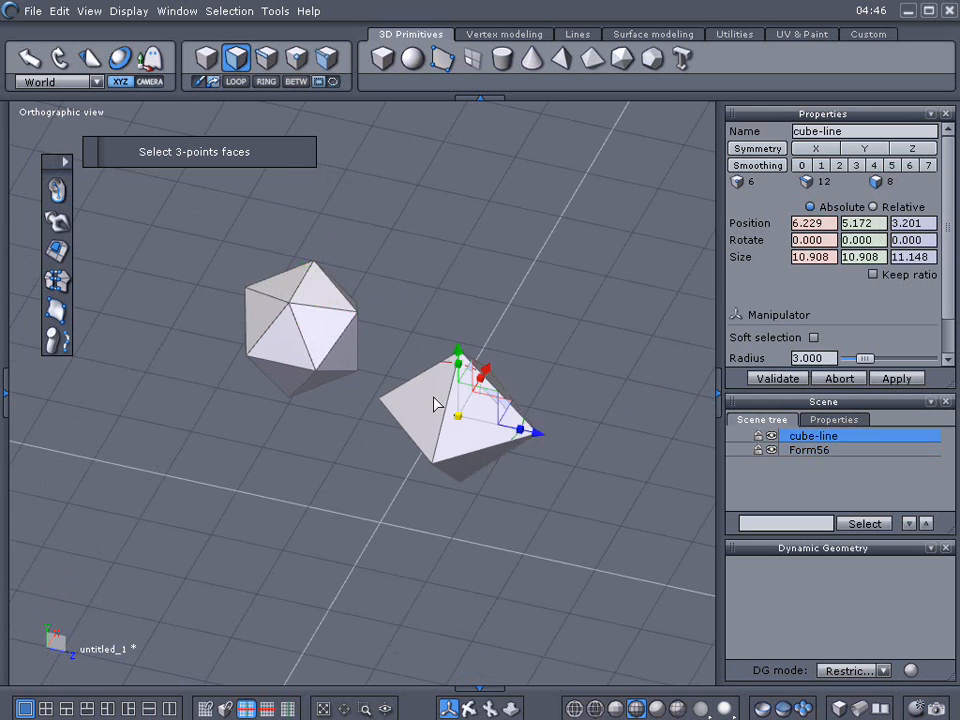
pyautogui.click(469, 409)
pyautogui.click(206, 58)
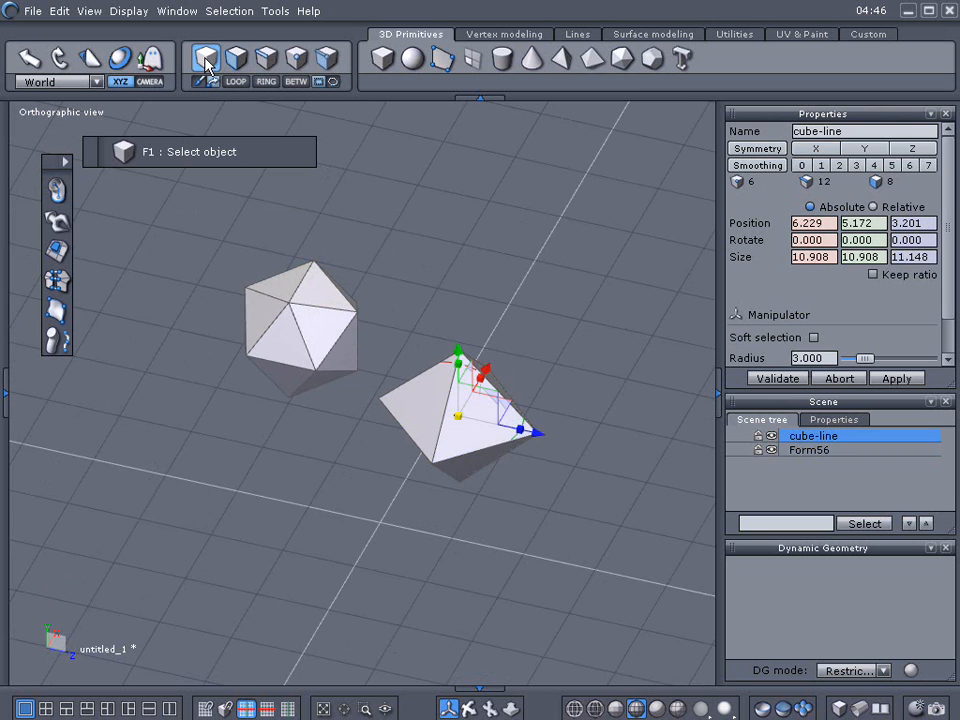
pyautogui.scroll(3, 356, 398)
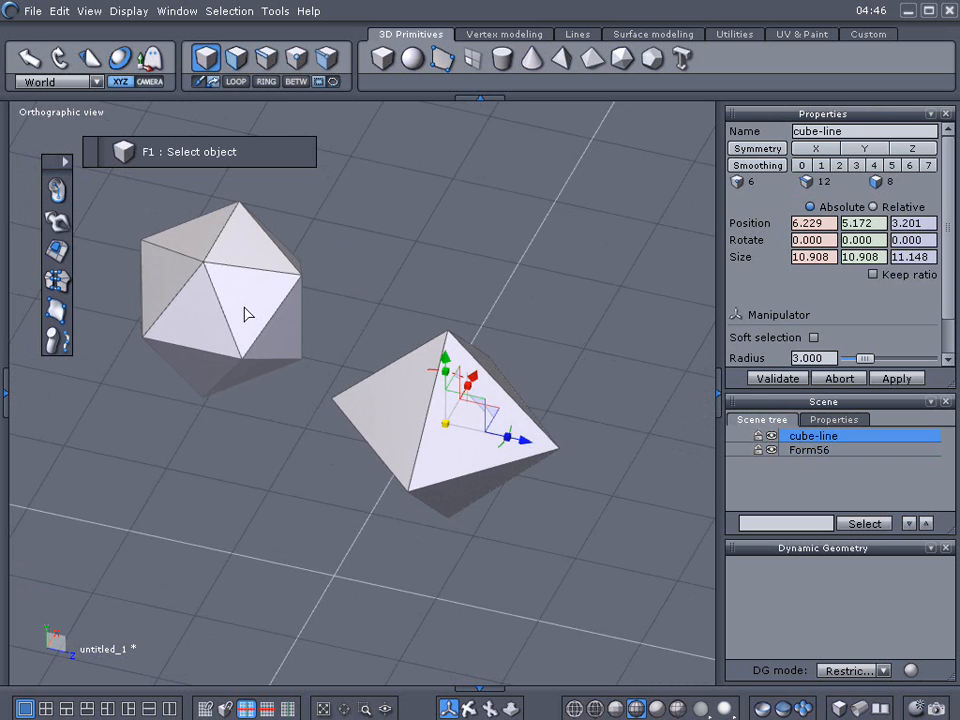
pyautogui.moveTo(449, 368); pyautogui.dragTo(449, 314)
pyautogui.moveTo(447, 310); pyautogui.dragTo(419, 364, button='middle')
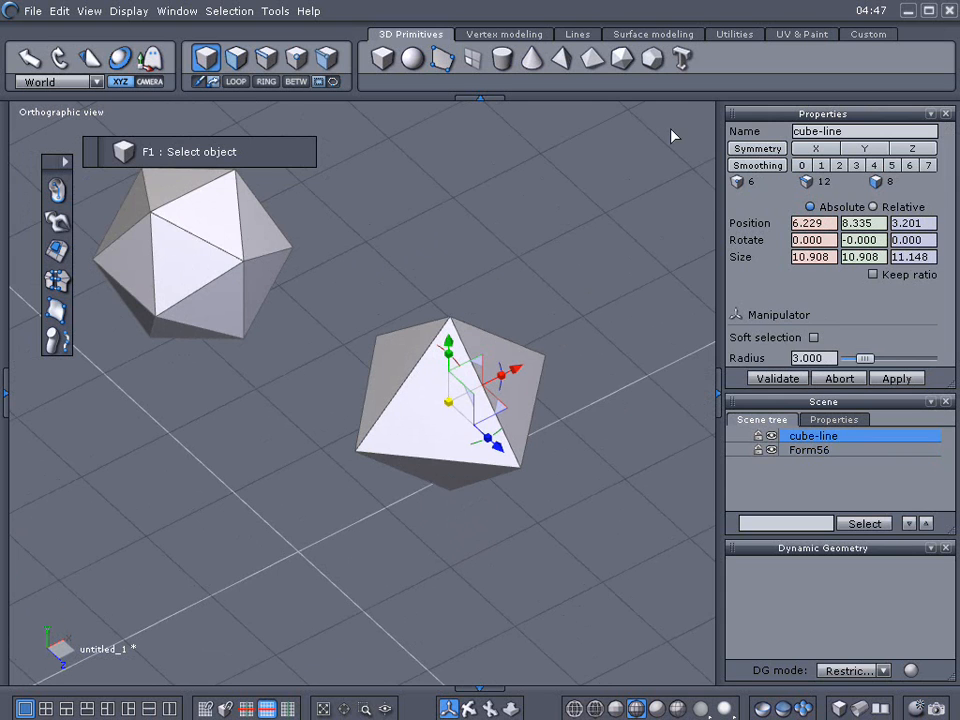
# Subdivide the cube-line octahedron with level 1 smoothing made permanent, and decimate it at level 0.499
pyautogui.click(821, 166)
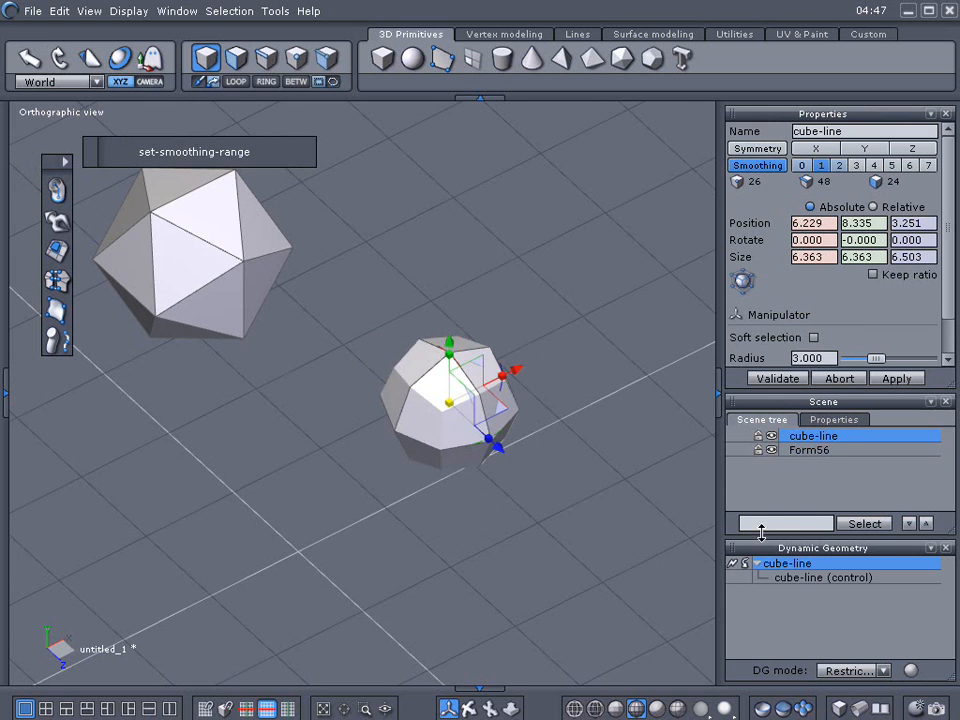
pyautogui.click(738, 566)
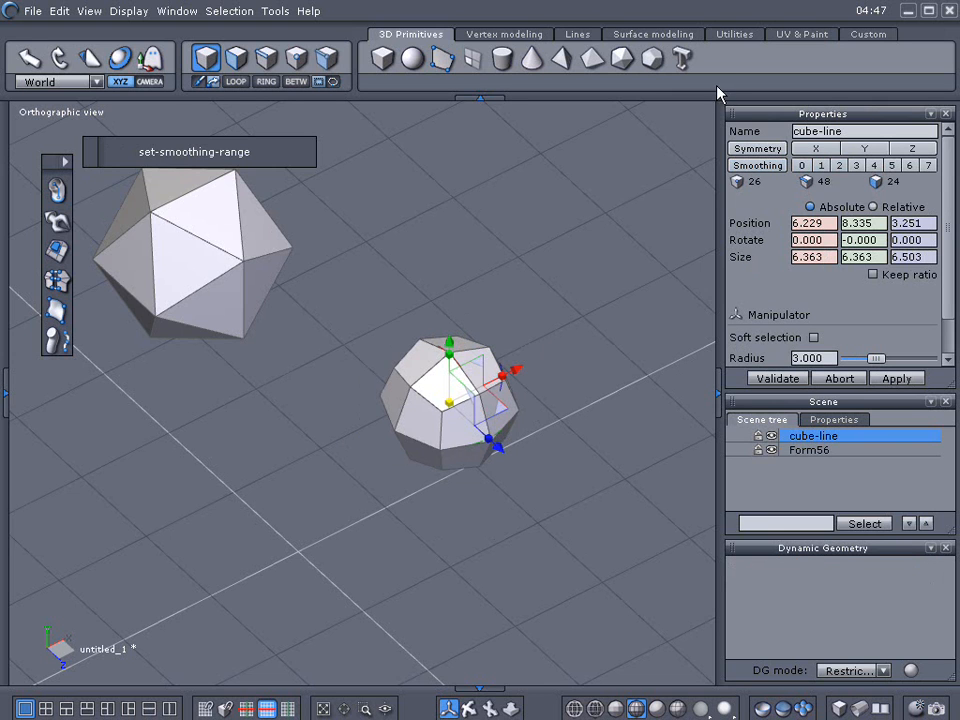
pyautogui.click(735, 36)
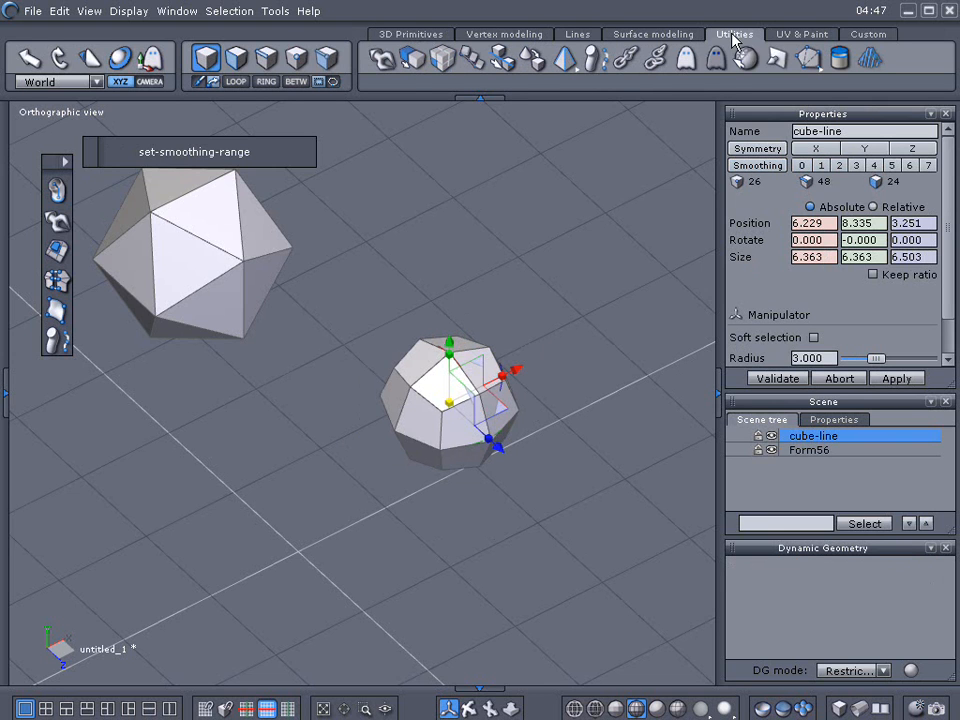
pyautogui.click(745, 58)
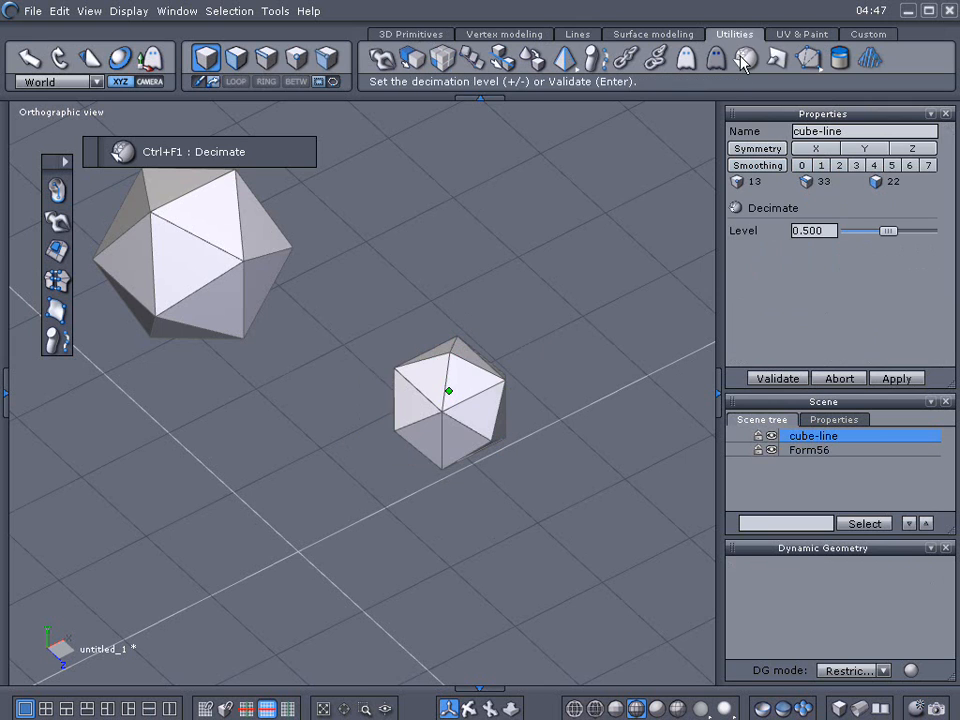
pyautogui.moveTo(827, 231); pyautogui.dragTo(800, 231)
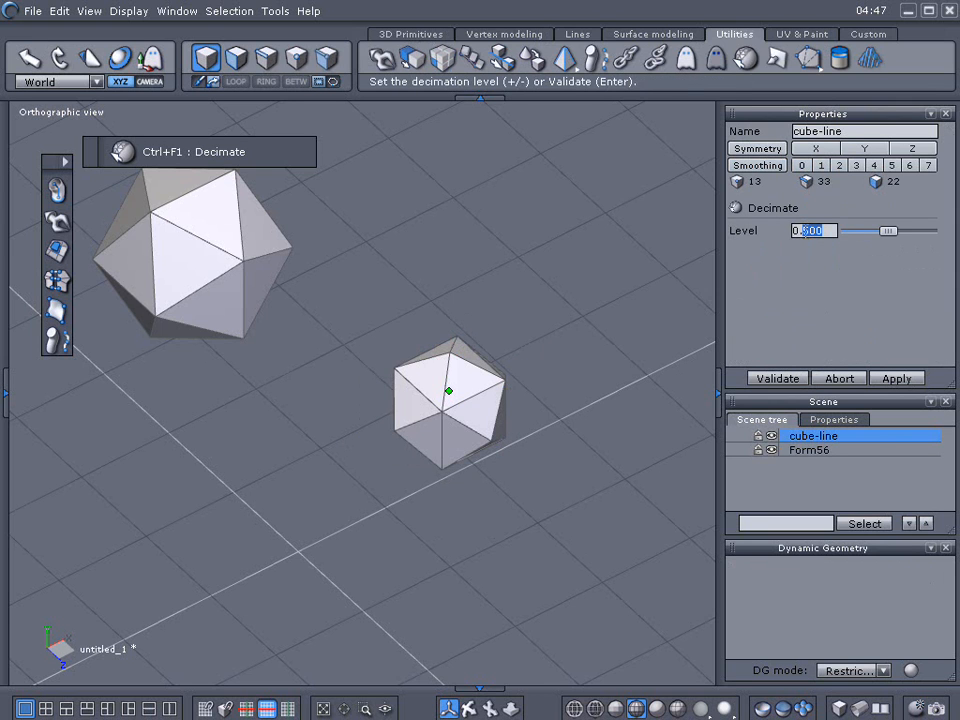
pyautogui.write('499')
pyautogui.press('Return')
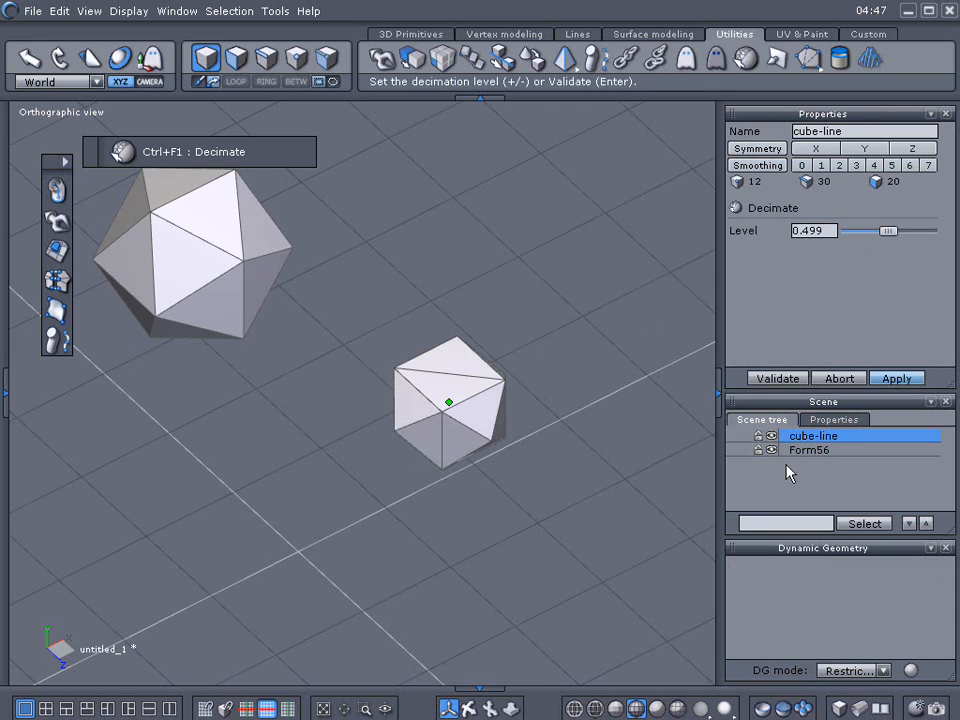
pyautogui.click(788, 378)
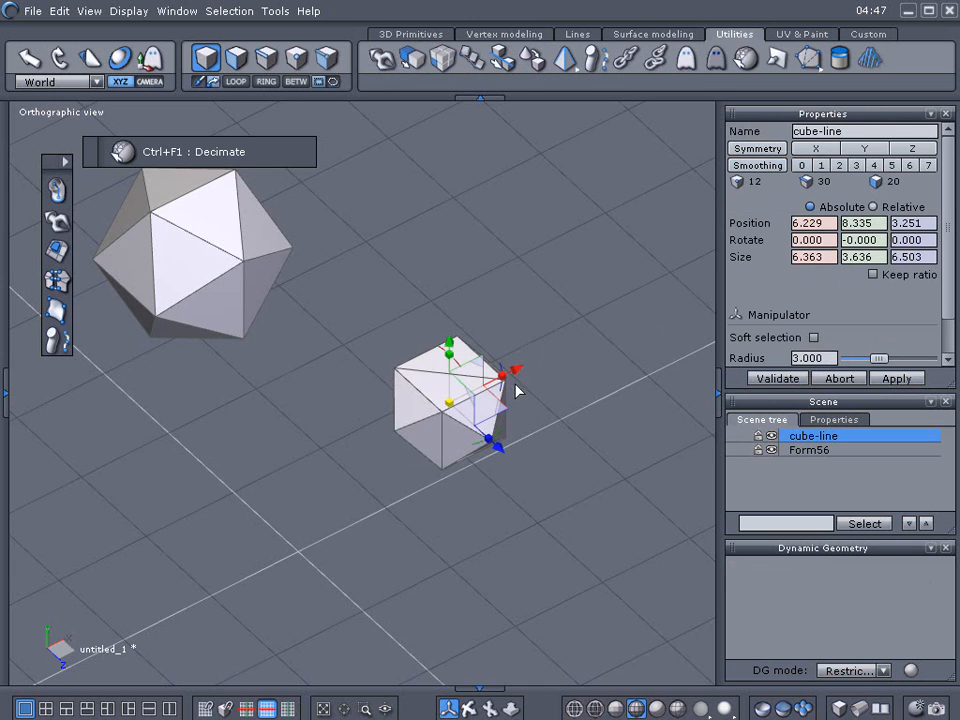
# Scale the decimated shape to about 8.98 × 10.35 × 9.80 and rotate it to about 50.5° around X, approximating the reference icosahedron
pyautogui.moveTo(457, 359); pyautogui.dragTo(366, 219)
pyautogui.moveTo(506, 321); pyautogui.dragTo(728, 240, button='middle')
pyautogui.moveTo(447, 374); pyautogui.dragTo(600, 452)
pyautogui.moveTo(600, 452); pyautogui.dragTo(435, 410, button='middle')
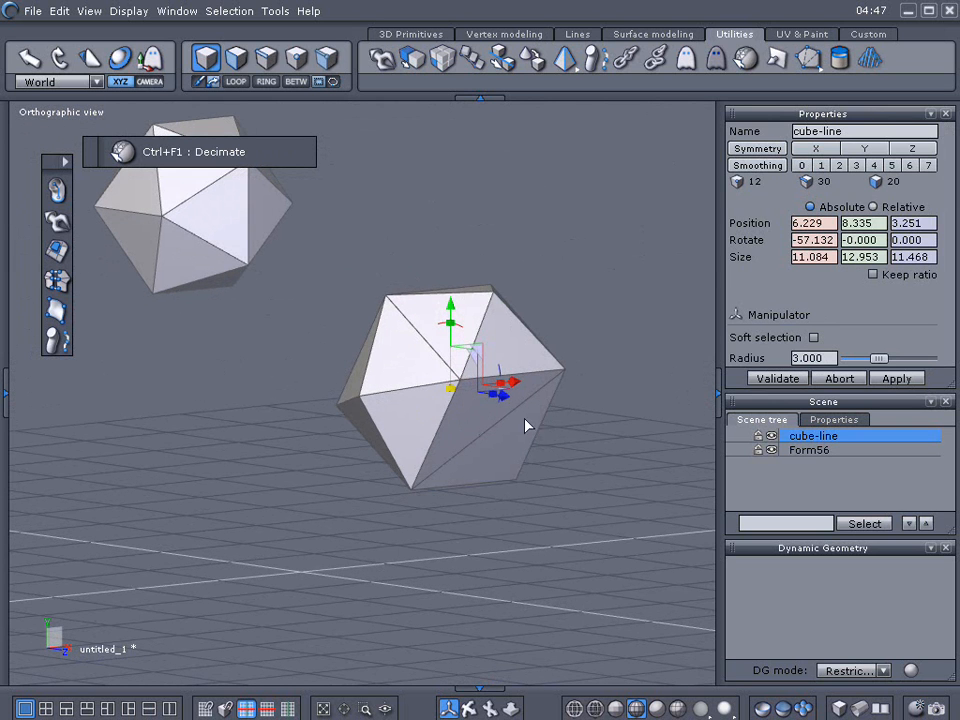
pyautogui.moveTo(565, 453); pyautogui.dragTo(645, 598, button='middle')
pyautogui.moveTo(489, 369); pyautogui.dragTo(556, 474)
pyautogui.moveTo(476, 410); pyautogui.dragTo(476, 439)
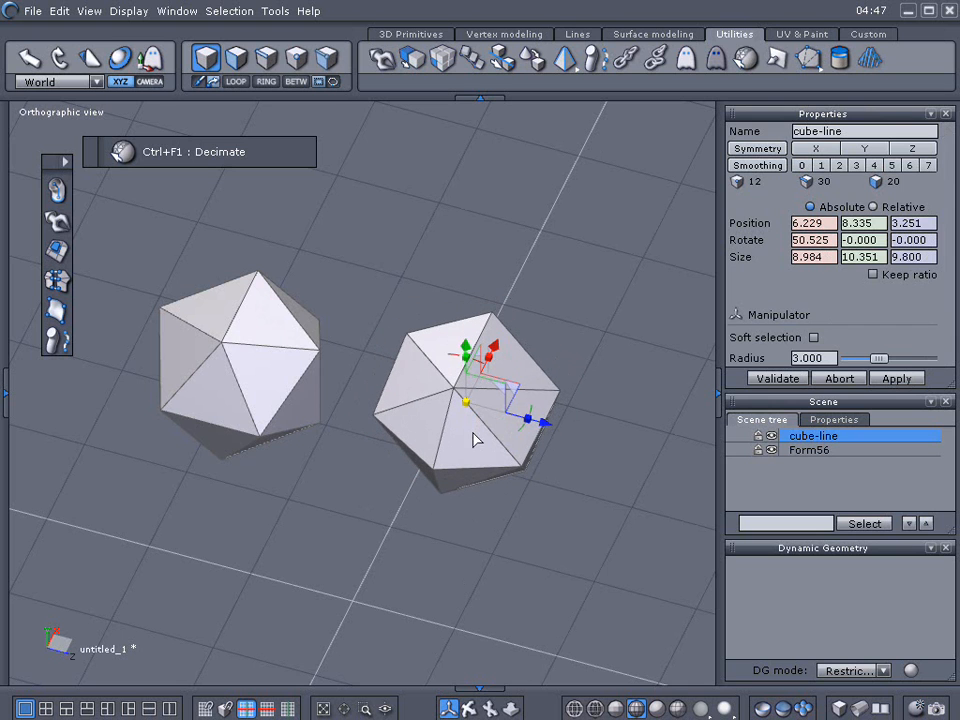
# Raise one outer vertex of the decimated shape to about Y 9.01 to even out its triangles, and return to object selection
pyautogui.click(296, 57)
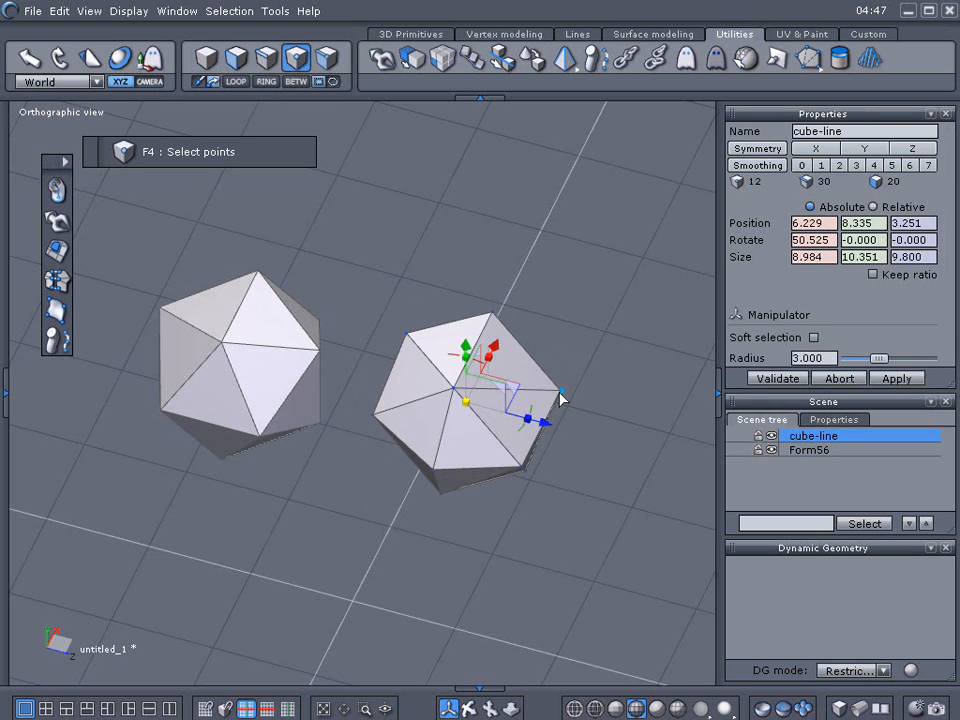
pyautogui.click(560, 391)
pyautogui.moveTo(610, 378); pyautogui.dragTo(596, 377)
pyautogui.moveTo(636, 394); pyautogui.dragTo(592, 392, button='right')
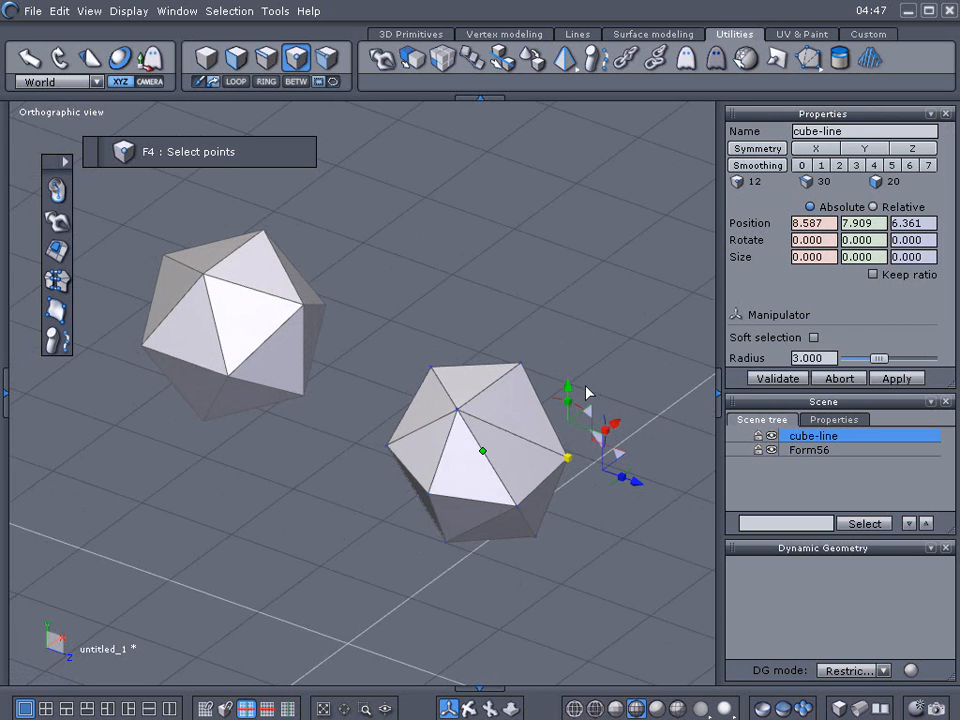
pyautogui.moveTo(567, 388); pyautogui.dragTo(565, 362)
pyautogui.moveTo(474, 319); pyautogui.dragTo(489, 358, button='right')
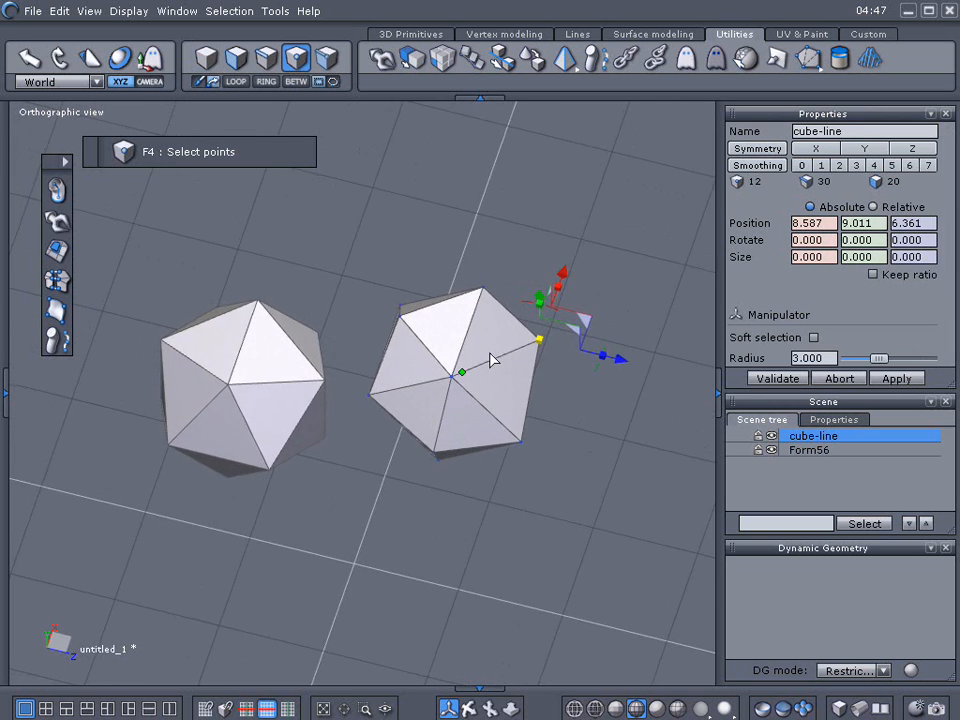
pyautogui.click(207, 58)
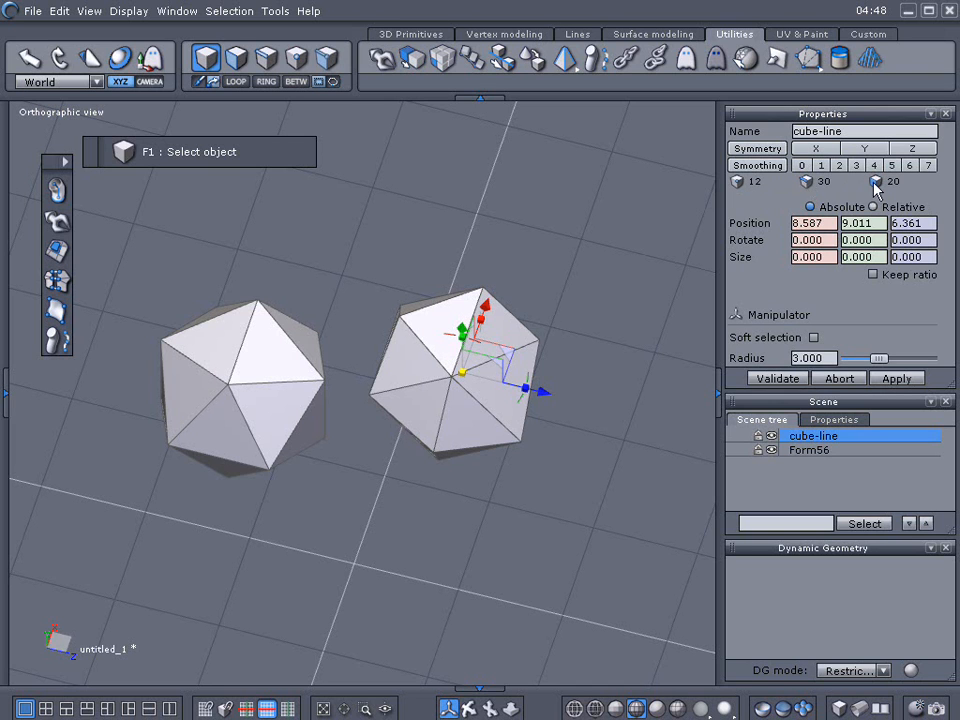
# Select the three-point faces of cube-line, inspect them against the reference icosahedron, and clear the face selection
pyautogui.click(305, 352)
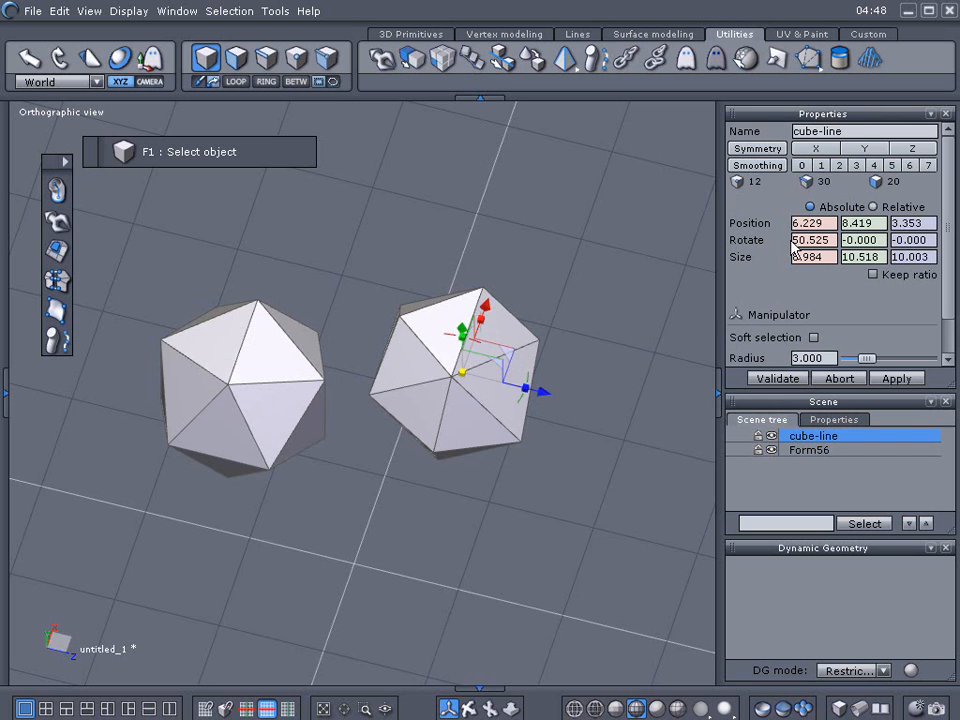
pyautogui.click(227, 19)
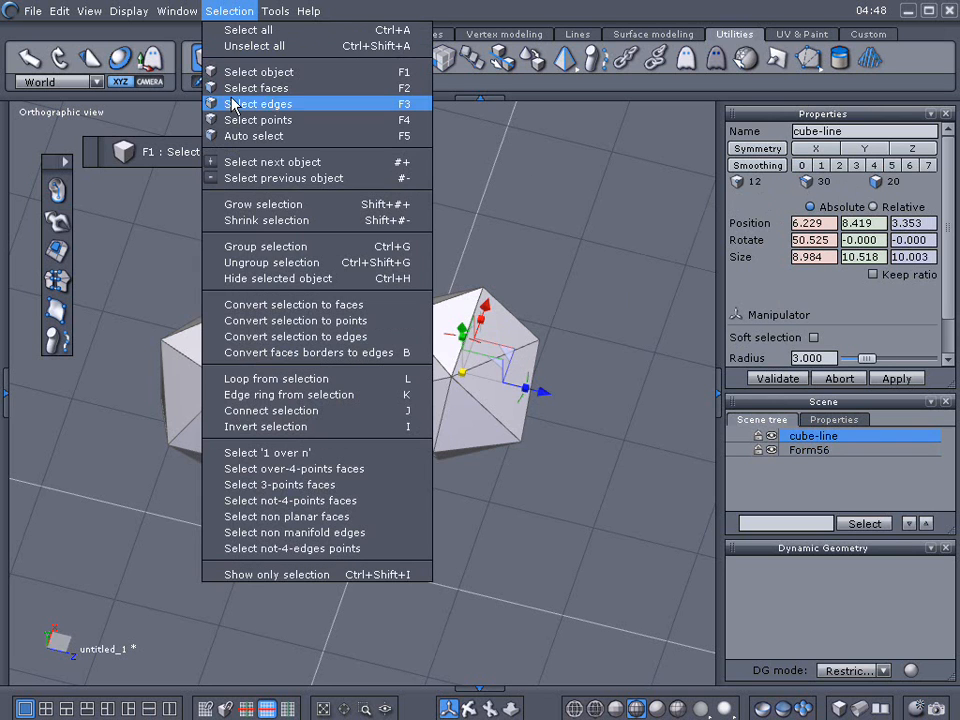
pyautogui.click(268, 485)
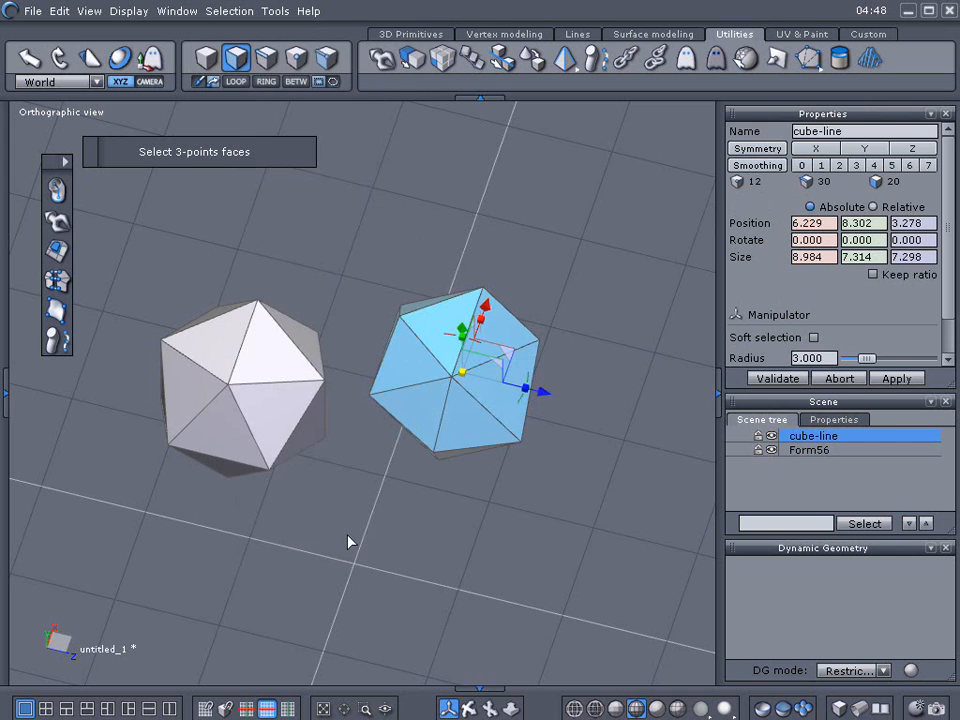
pyautogui.moveTo(400, 565); pyautogui.dragTo(330, 612, button='middle')
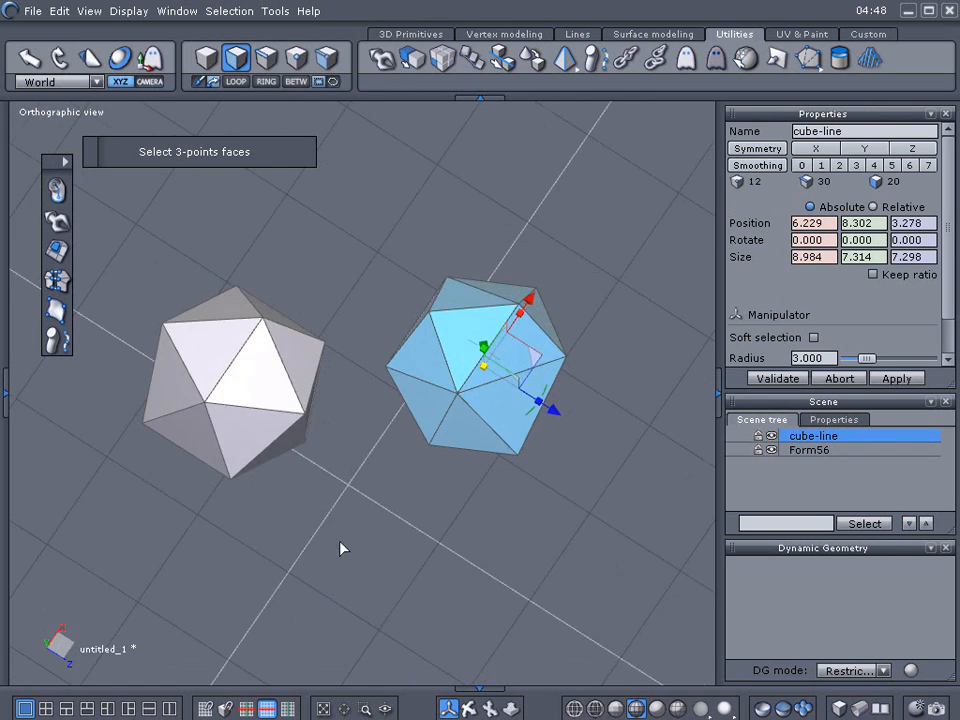
pyautogui.scroll(4, 341, 546)
pyautogui.scroll(-3, 369, 602)
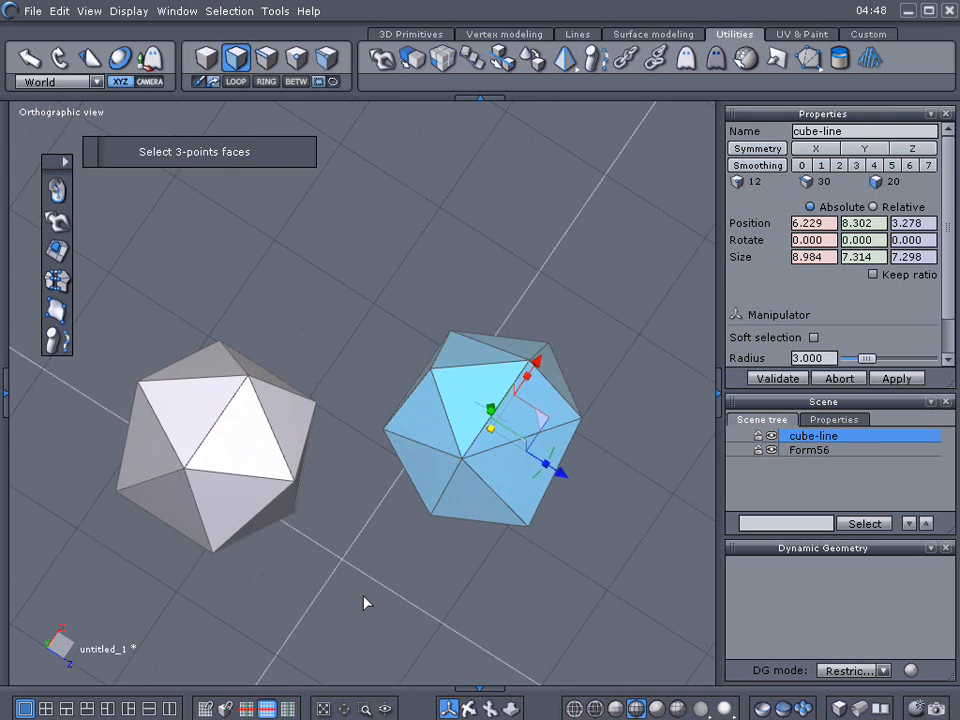
pyautogui.scroll(3, 365, 602)
pyautogui.scroll(-2, 365, 602)
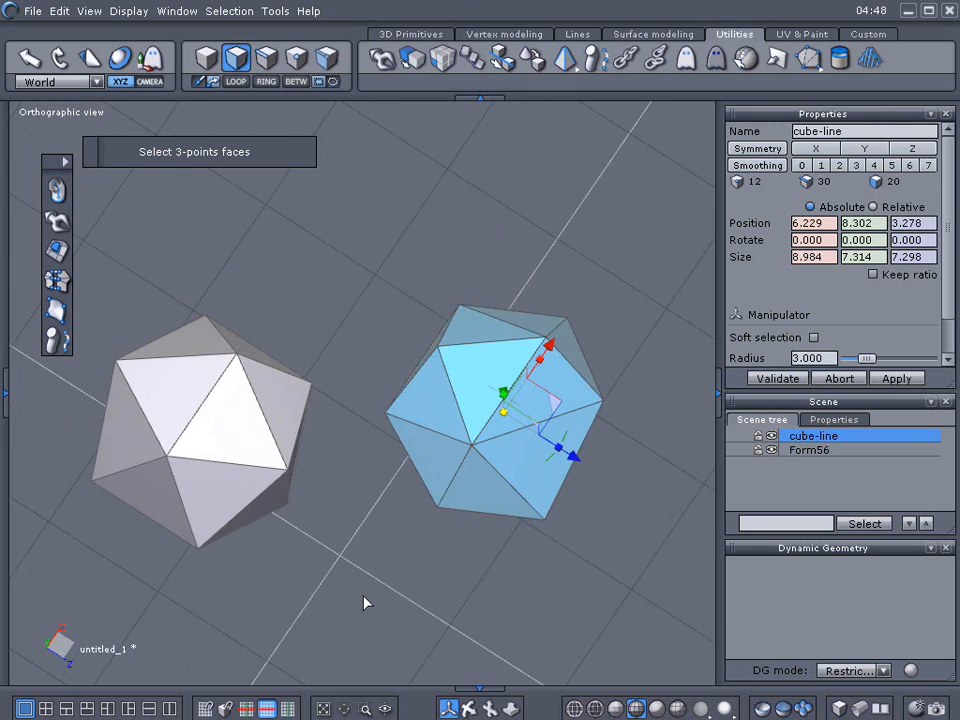
pyautogui.click(368, 597)
pyautogui.moveTo(367, 597); pyautogui.dragTo(366, 579, button='middle')
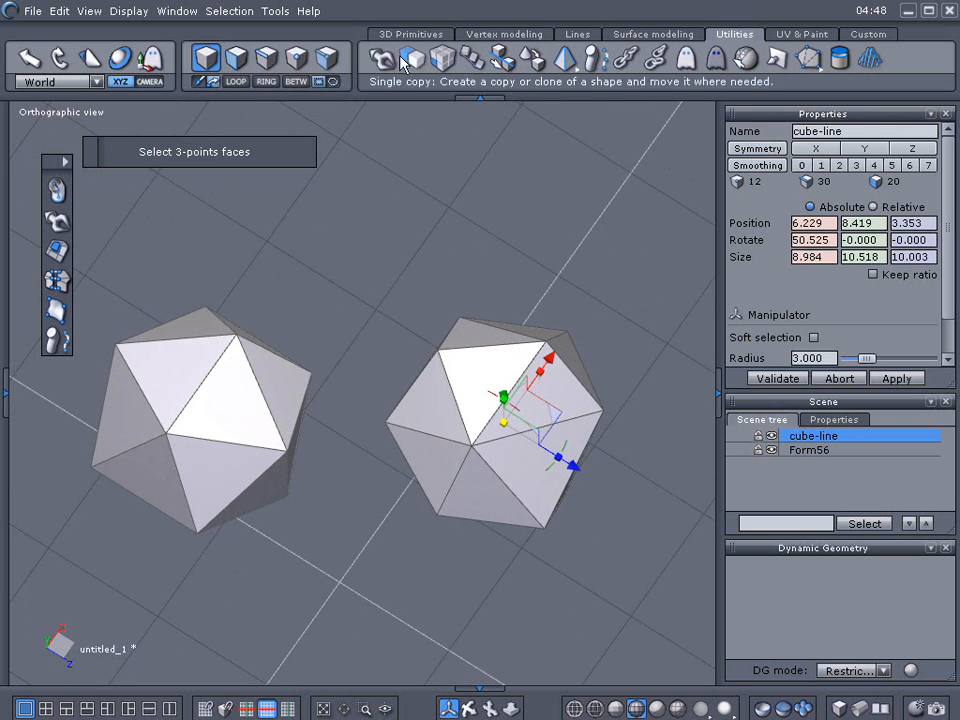
# Create a built-in dodecahedron as the next reference shape
pyautogui.click(430, 33)
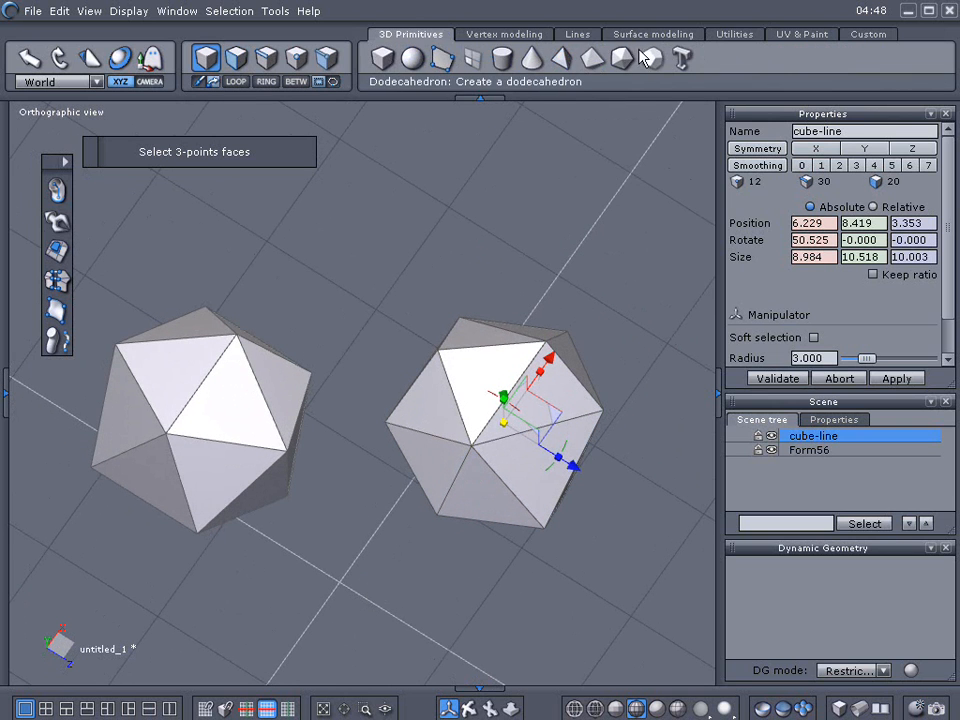